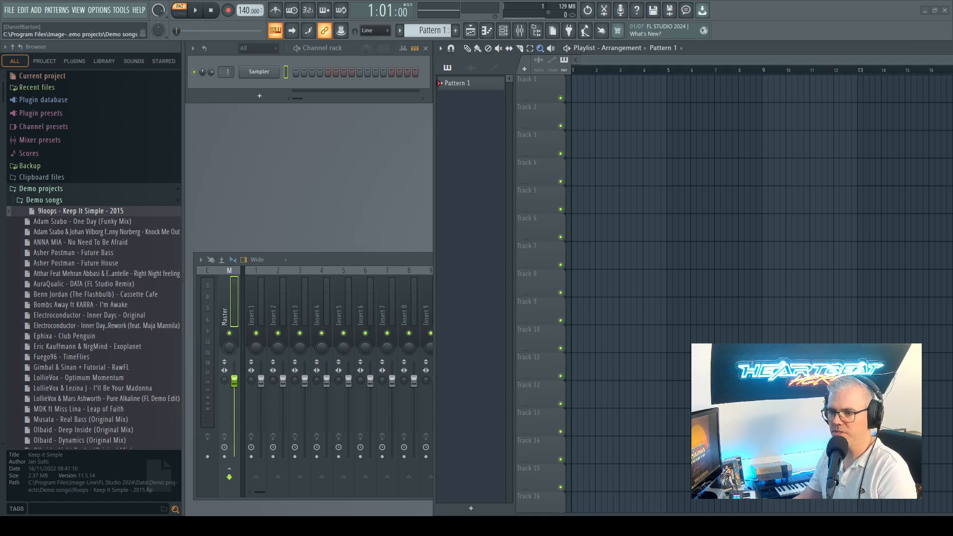
# Step: Browse the demo songs in the Demo projects folder and collapse the folder
pyautogui.click(37, 190)
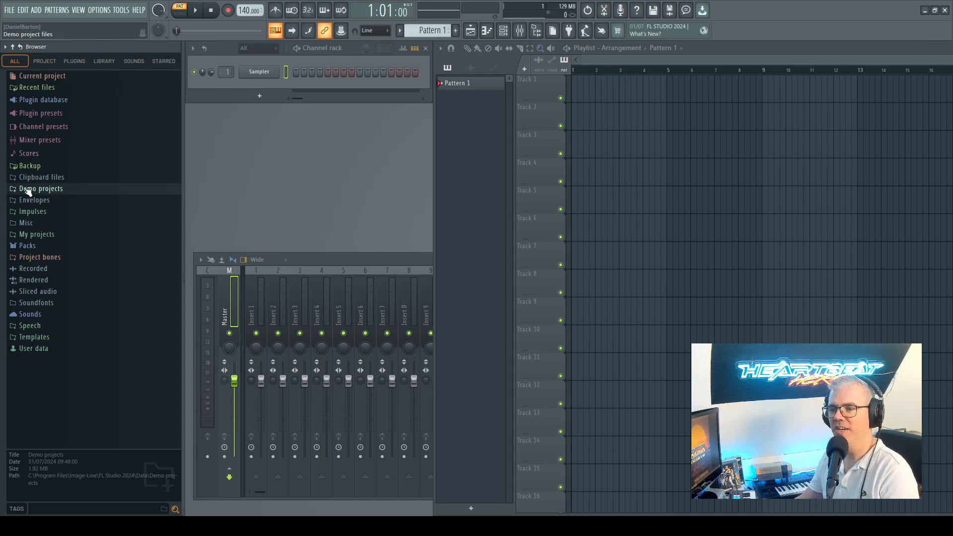
pyautogui.click(31, 189)
pyautogui.scroll(-8, 76, 261)
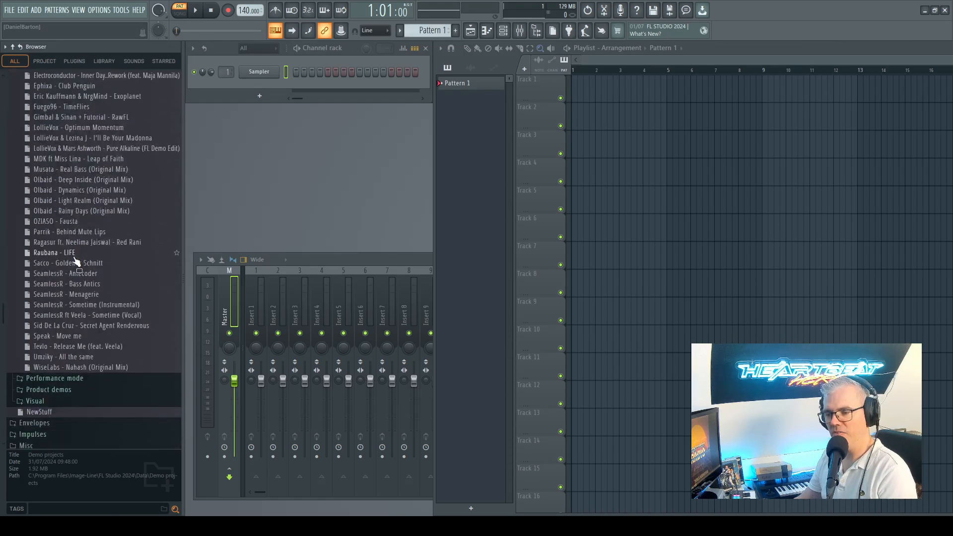
pyautogui.scroll(6, 76, 262)
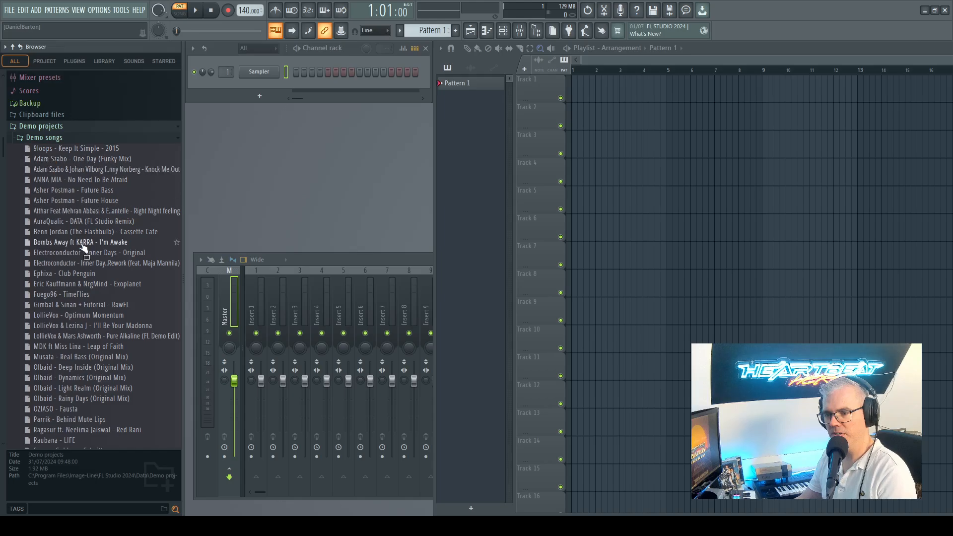
pyautogui.scroll(-4, 64, 298)
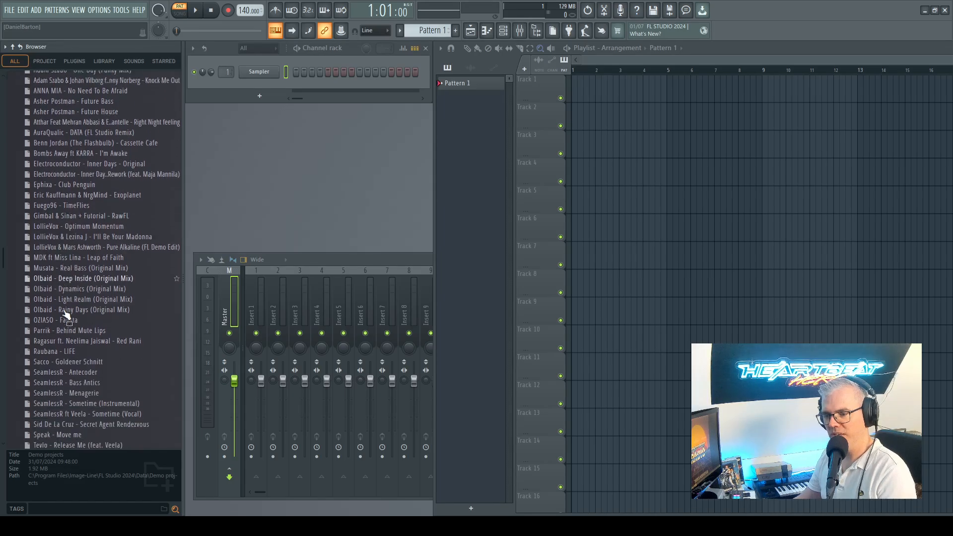
pyautogui.scroll(6, 67, 314)
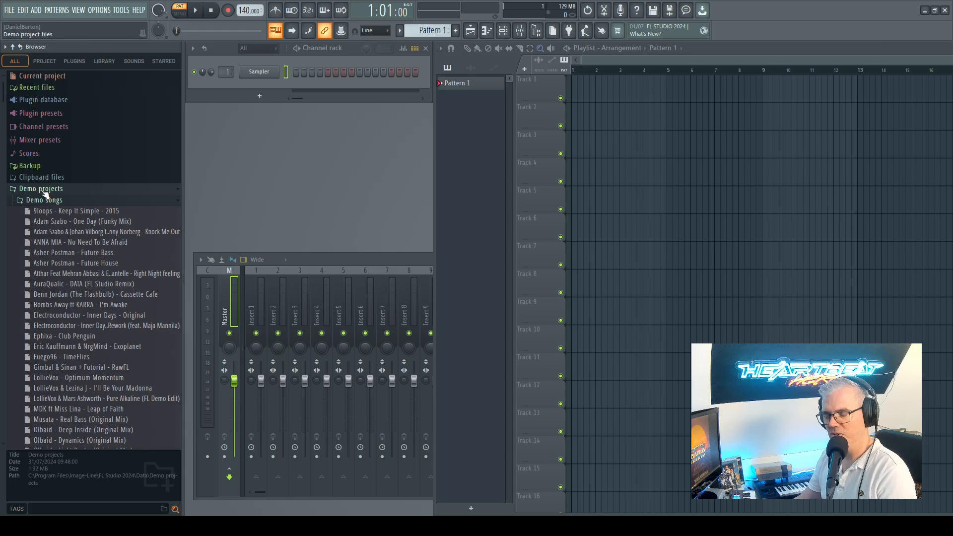
pyautogui.scroll(-4, 57, 236)
pyautogui.scroll(4, 58, 241)
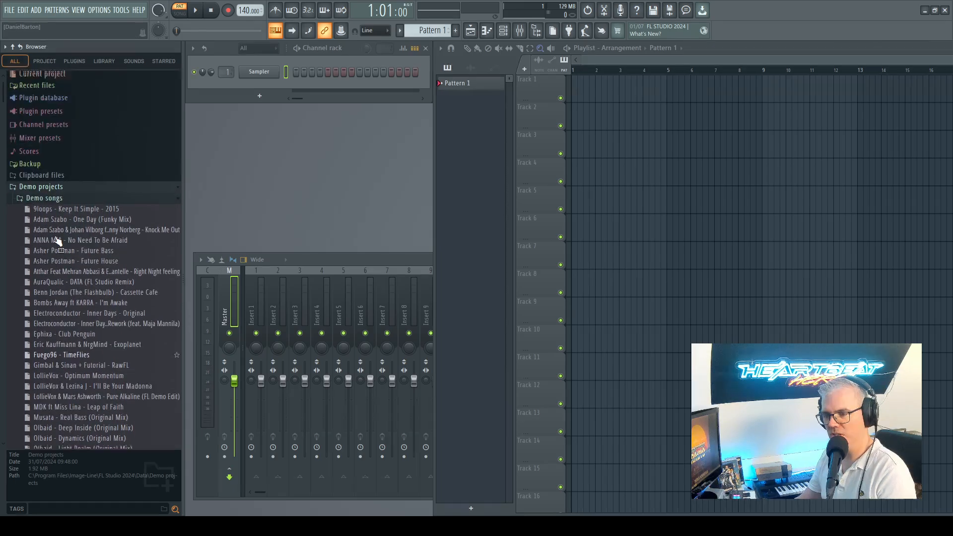
pyautogui.click(53, 199)
pyautogui.click(39, 193)
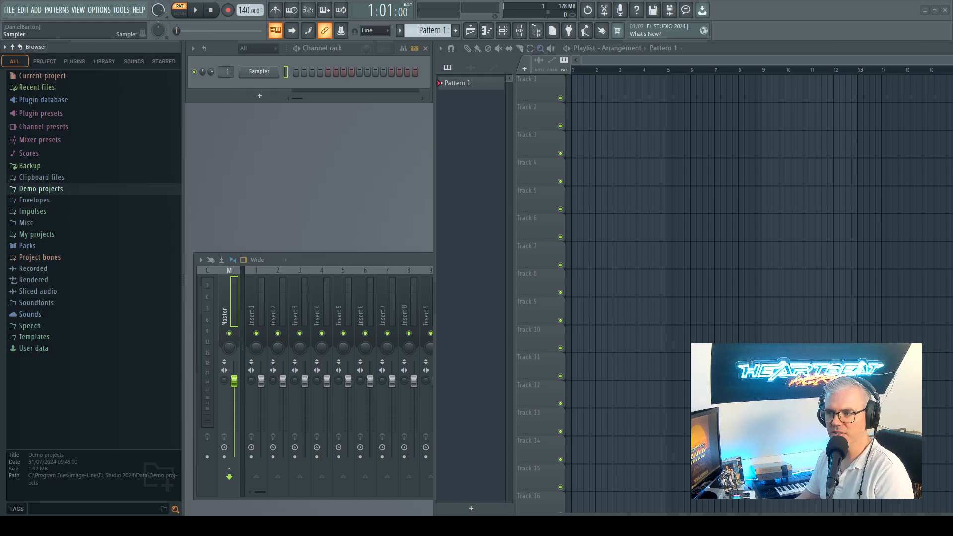
# Step: Examine the Sampler channel's settings window, and hide and show the channel rack
pyautogui.click(266, 74)
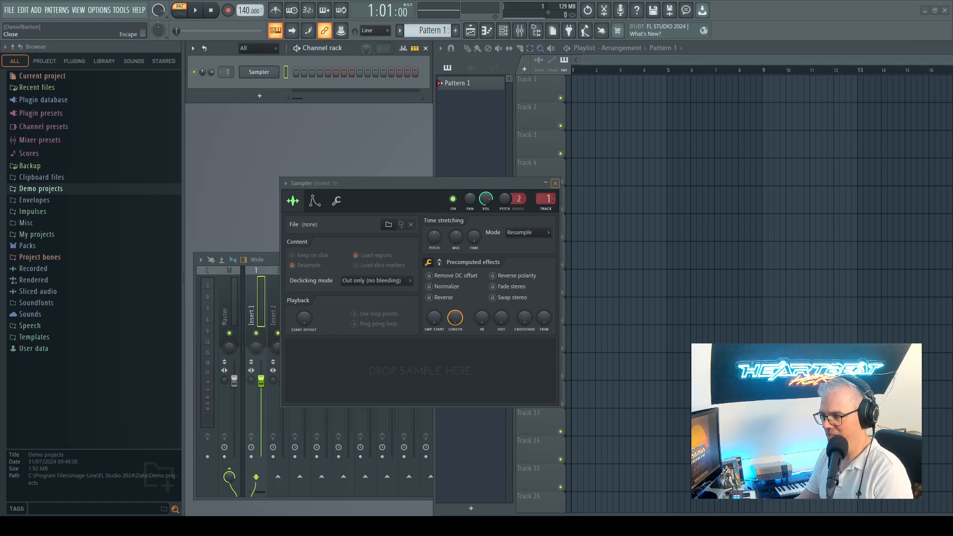
pyautogui.click(555, 183)
pyautogui.click(255, 74)
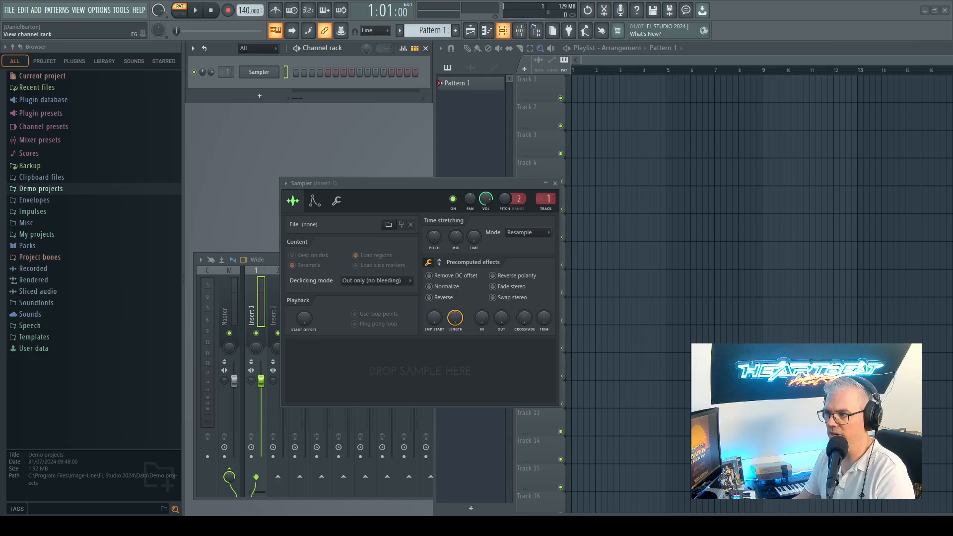
pyautogui.click(503, 30)
pyautogui.click(503, 30)
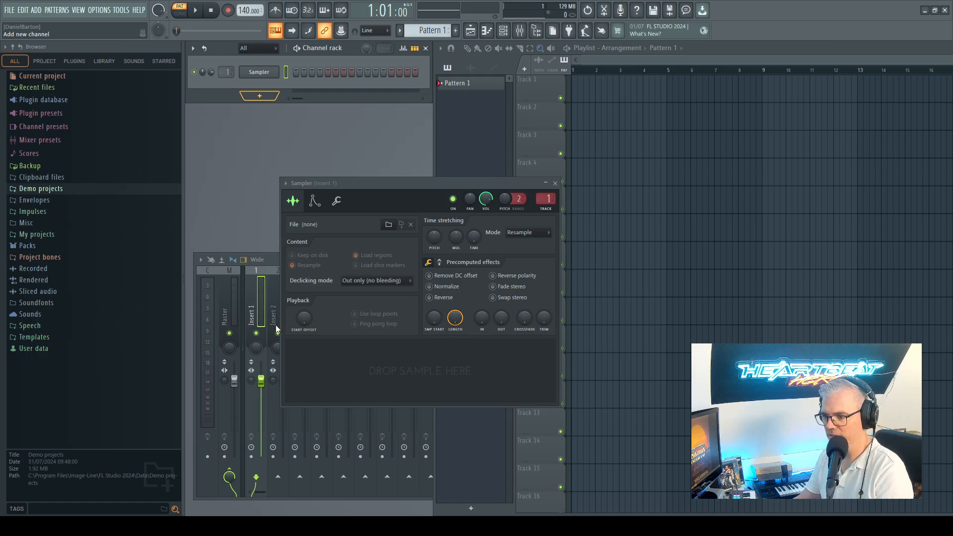
# Step: Add a FLEX synth channel with its window placed below the channel rack, and audition its sound with a few notes
pyautogui.click(278, 448)
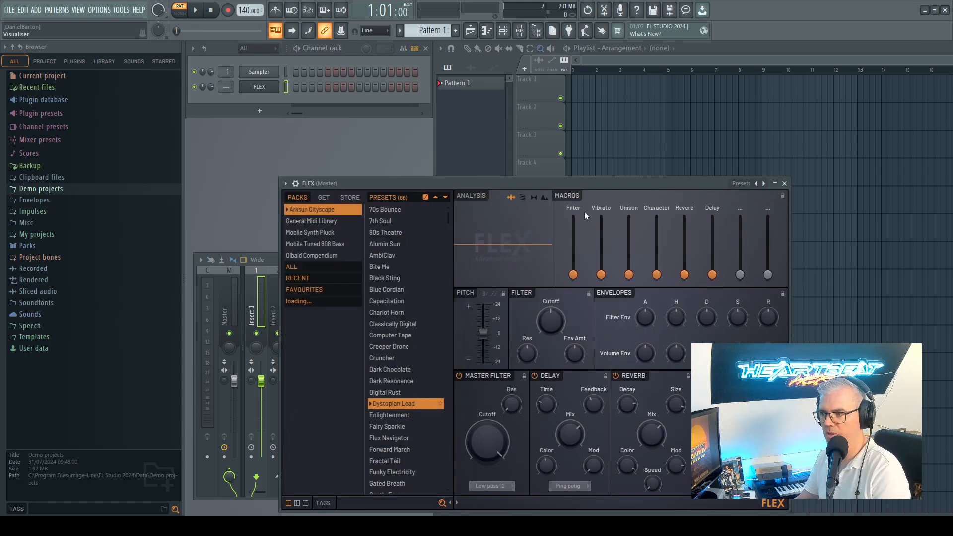
pyautogui.moveTo(586, 183); pyautogui.dragTo(590, 98)
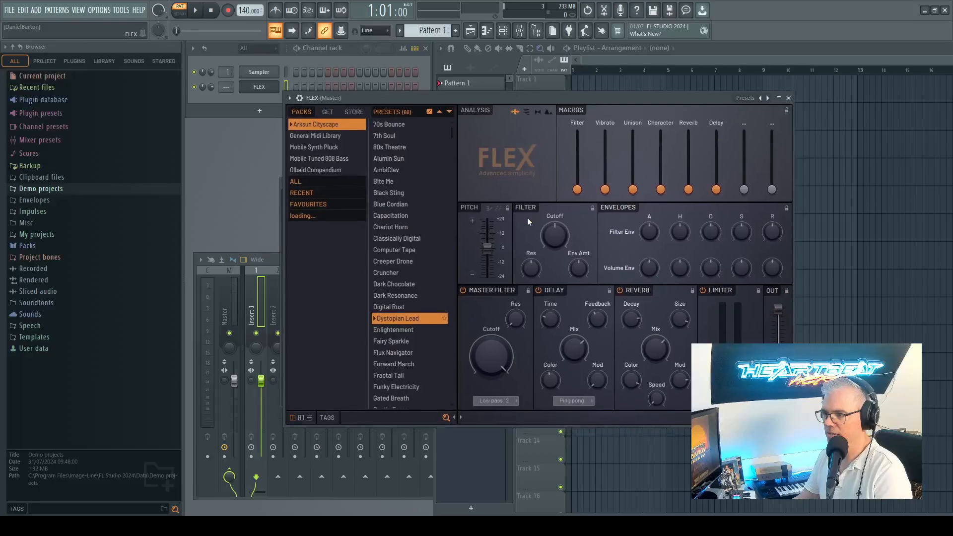
pyautogui.moveTo(639, 100); pyautogui.dragTo(544, 118)
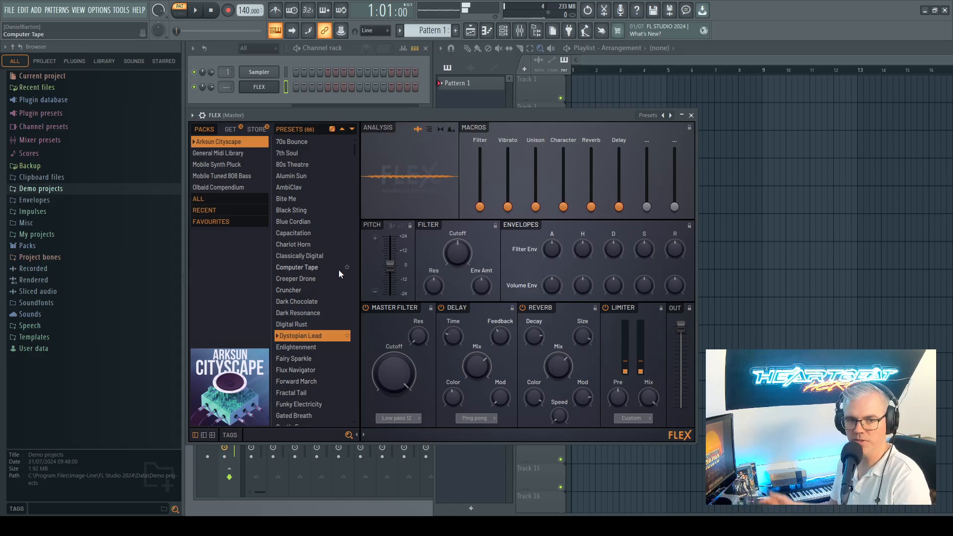
pyautogui.press('c')
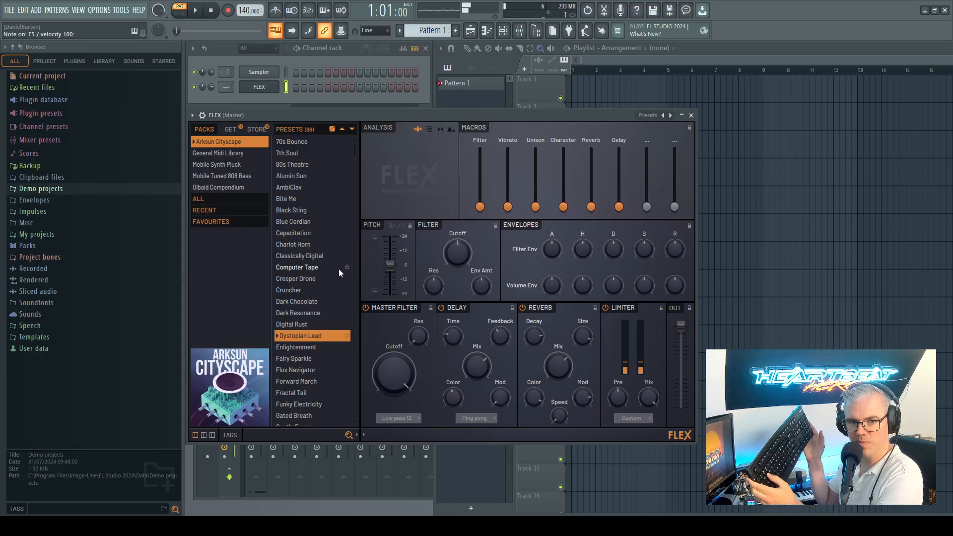
pyautogui.press('v')
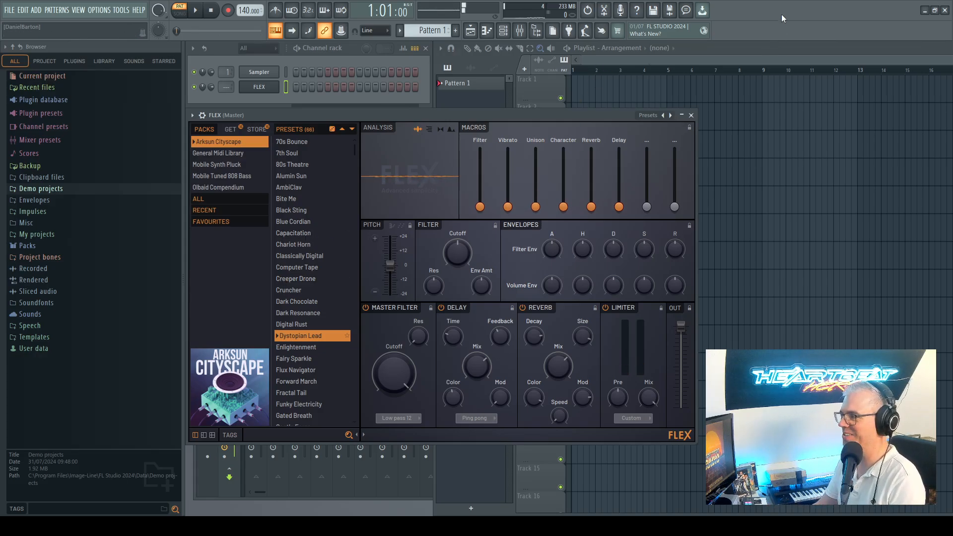
# Step: Close the Sampler channel's settings window and reopen the FLEX instrument from the channel rack
pyautogui.moveTo(618, 113); pyautogui.dragTo(647, 118)
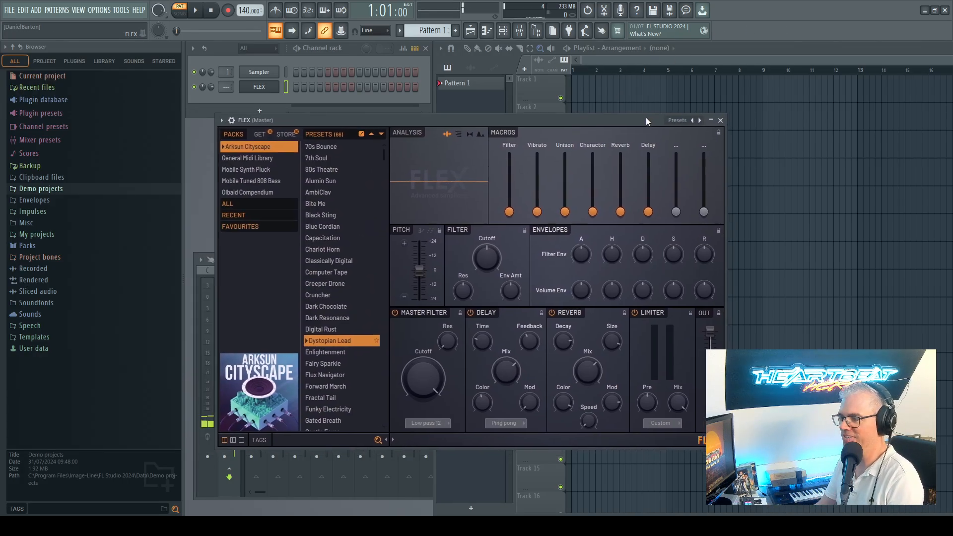
pyautogui.click(721, 120)
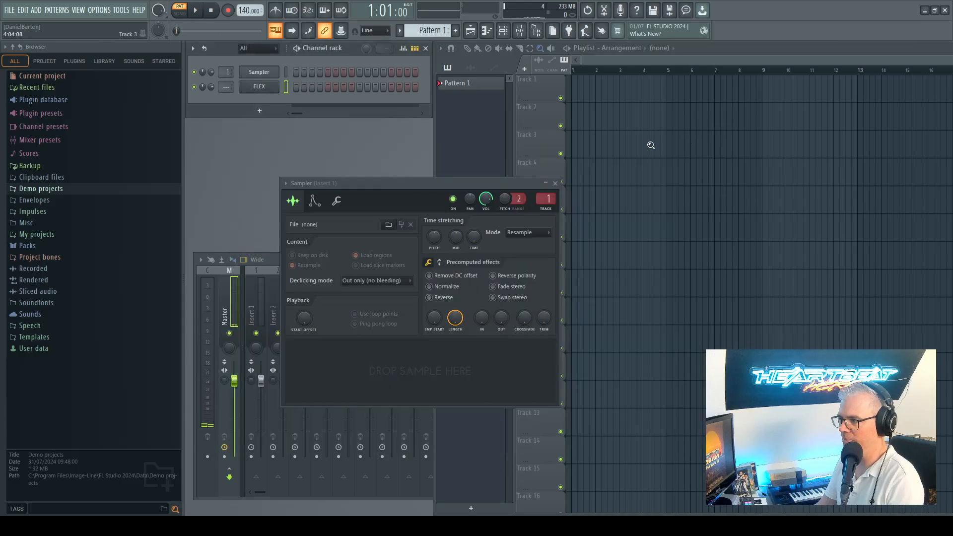
pyautogui.moveTo(414, 185); pyautogui.dragTo(362, 138)
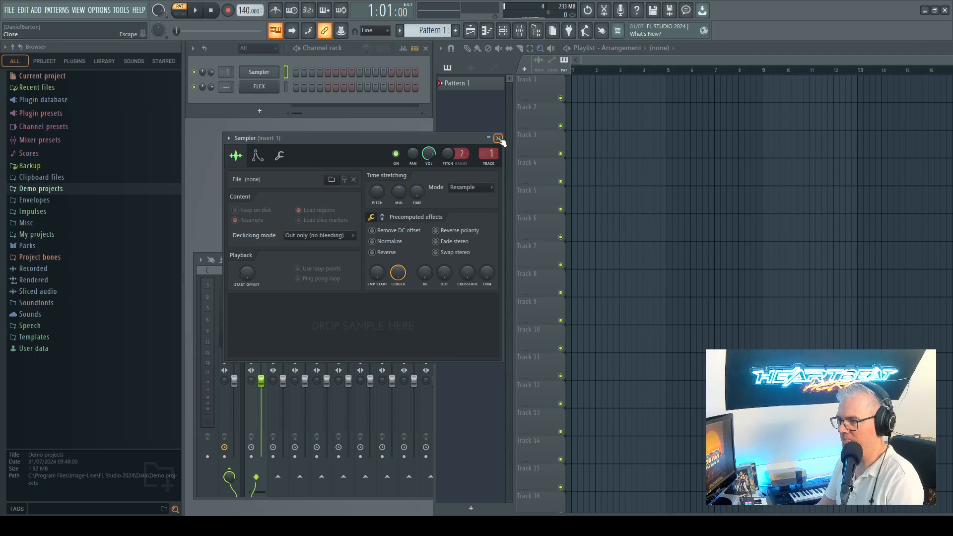
pyautogui.click(259, 87)
pyautogui.click(261, 87)
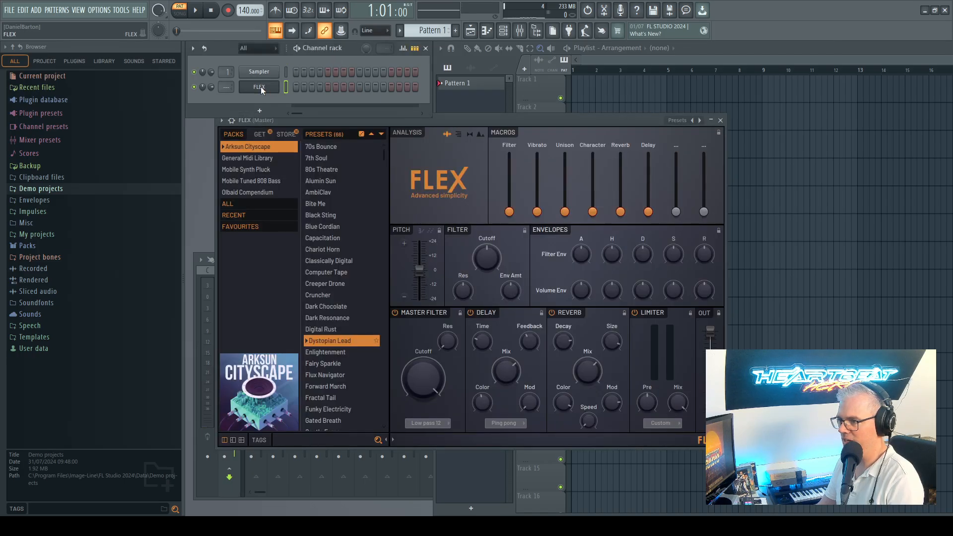
# Step: Open the piano roll for the FLEX channel, briefly showing and hiding the channel rack's graph editor
pyautogui.press('F7')
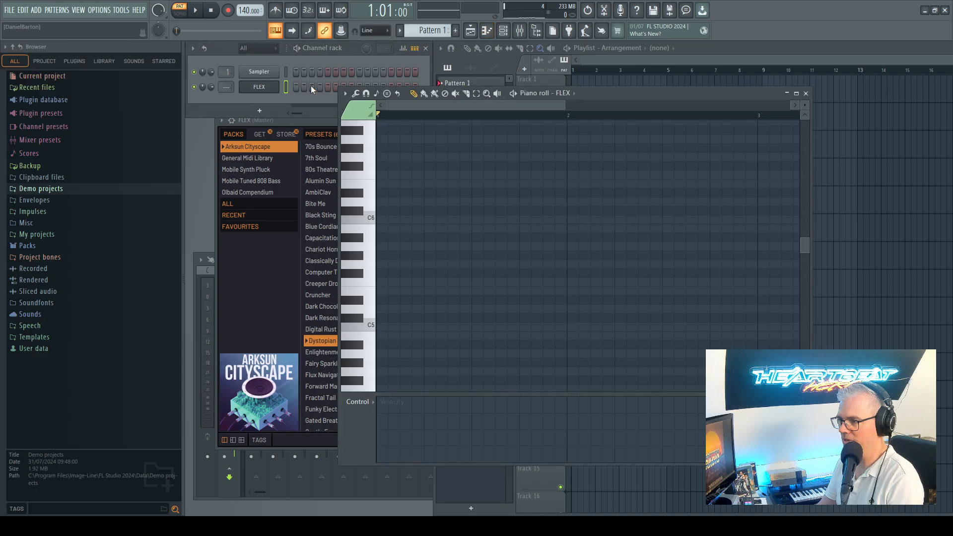
pyautogui.click(270, 92)
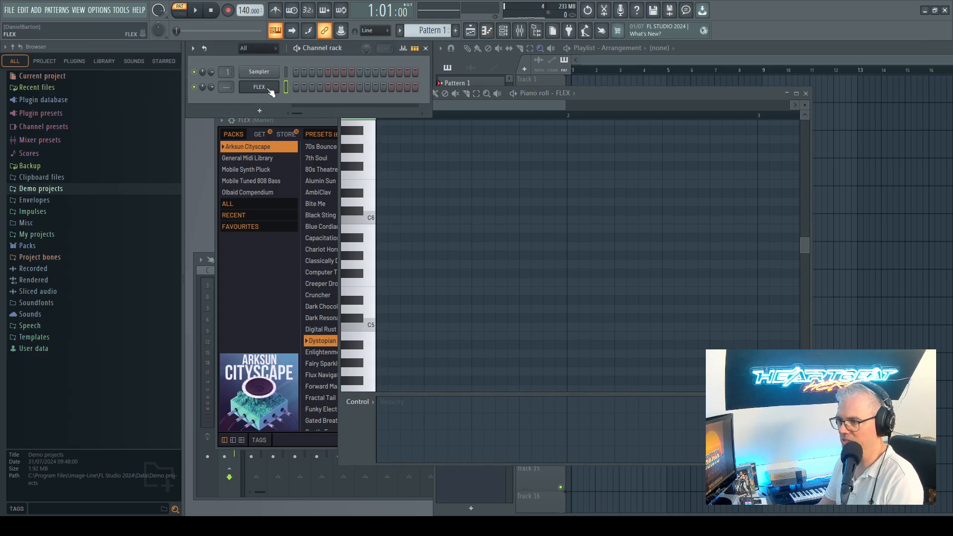
pyautogui.press('g')
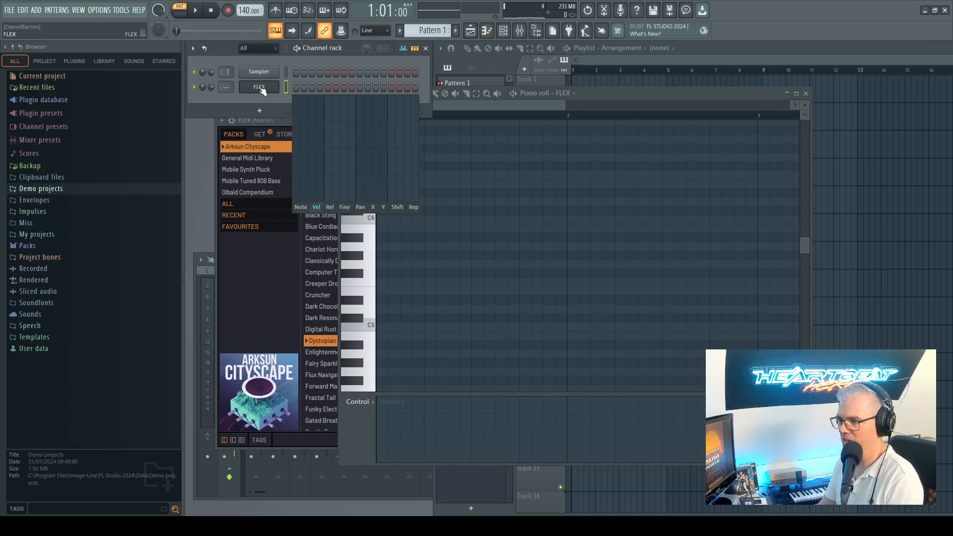
pyautogui.press('g')
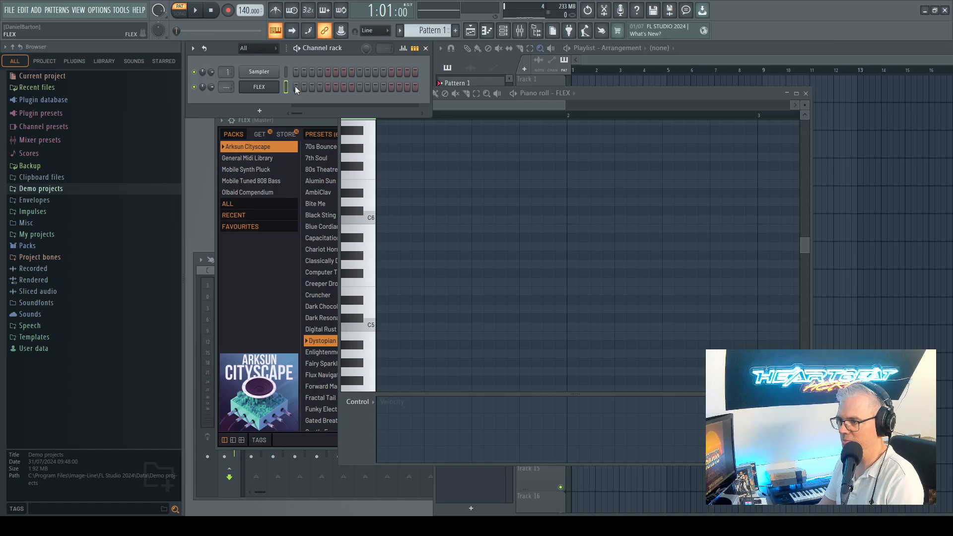
pyautogui.click(263, 88)
pyautogui.press('F7')
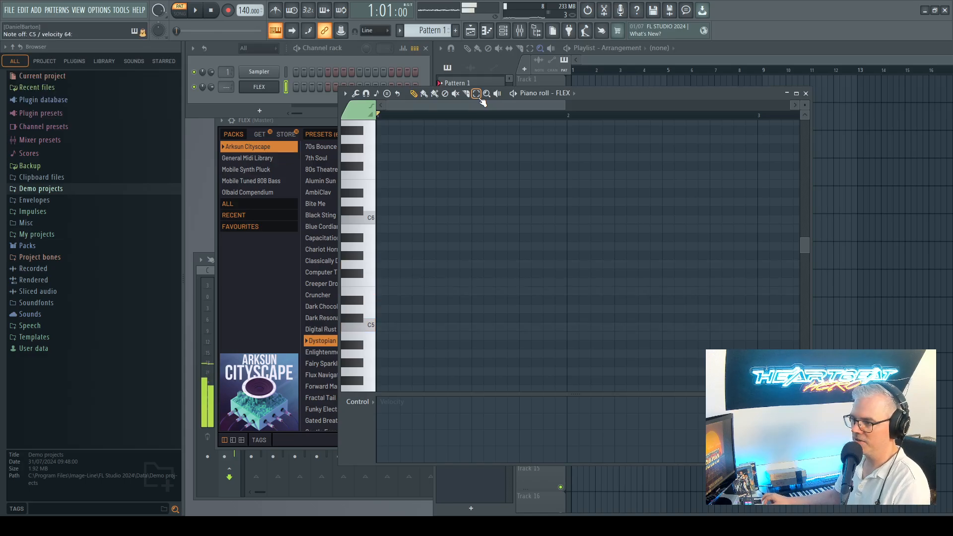
# Step: Draw a one-bar C major chord in bar 1 of the FLEX piano roll with notes C5, E5 and G5
pyautogui.click(388, 327)
pyautogui.moveTo(394, 327); pyautogui.dragTo(566, 325)
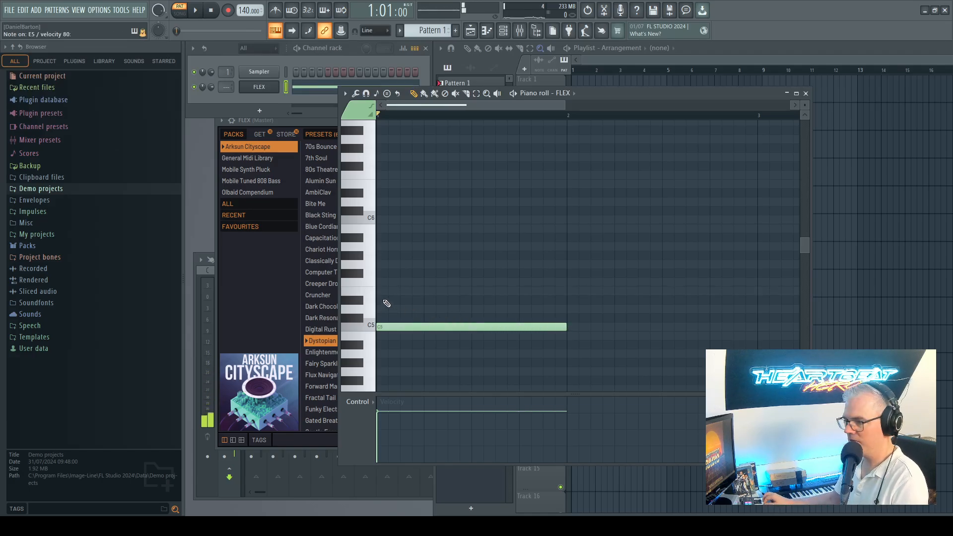
pyautogui.click(389, 290)
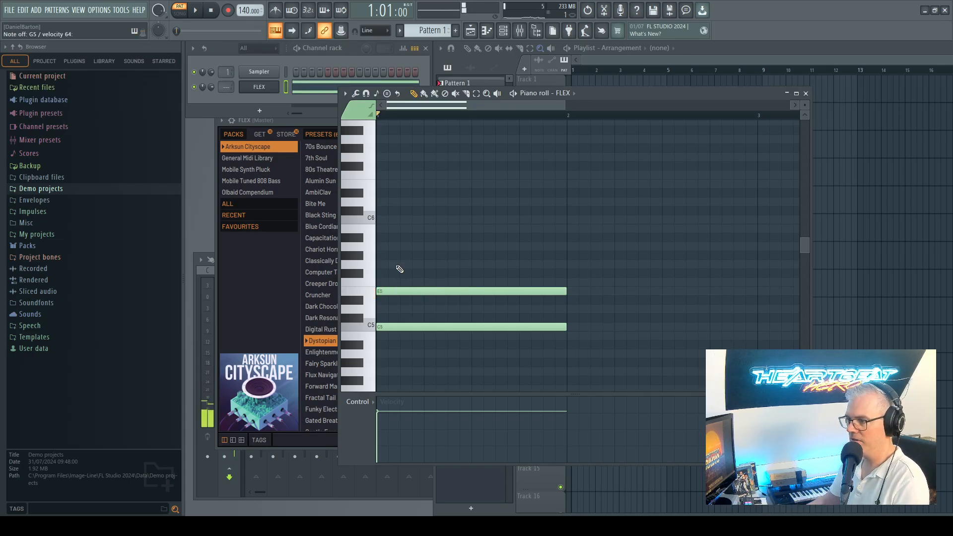
pyautogui.click(382, 264)
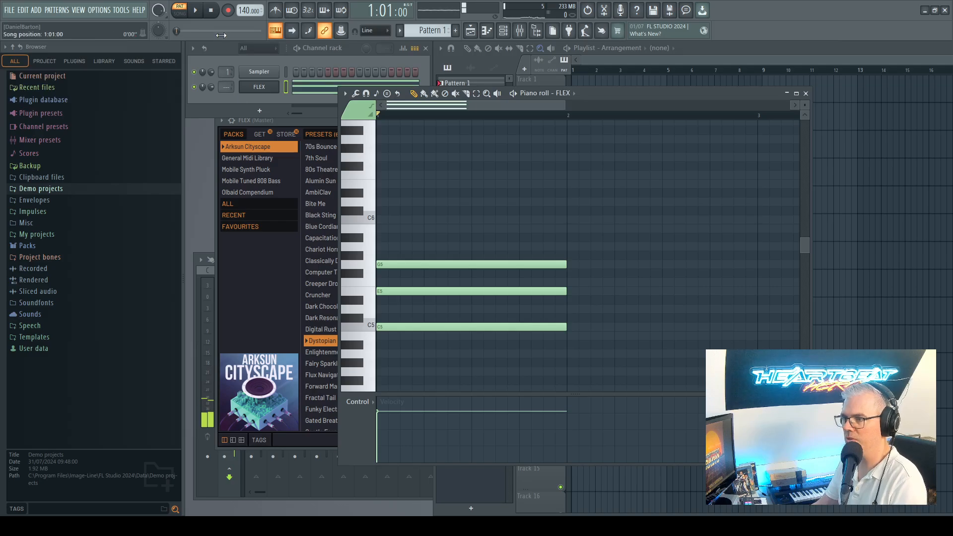
# Step: Play back the chord in Pattern 1 twice, stopping playback each time
pyautogui.click(198, 12)
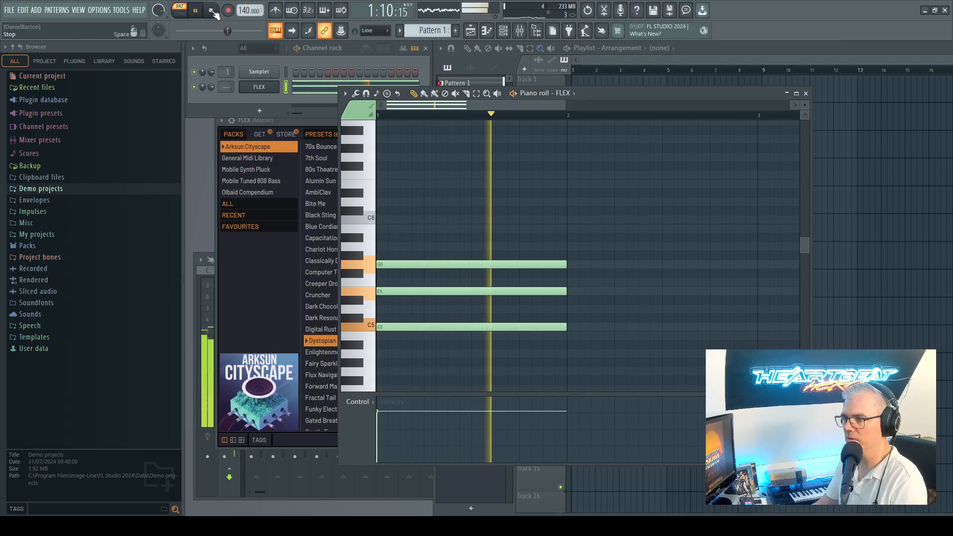
pyautogui.click(212, 11)
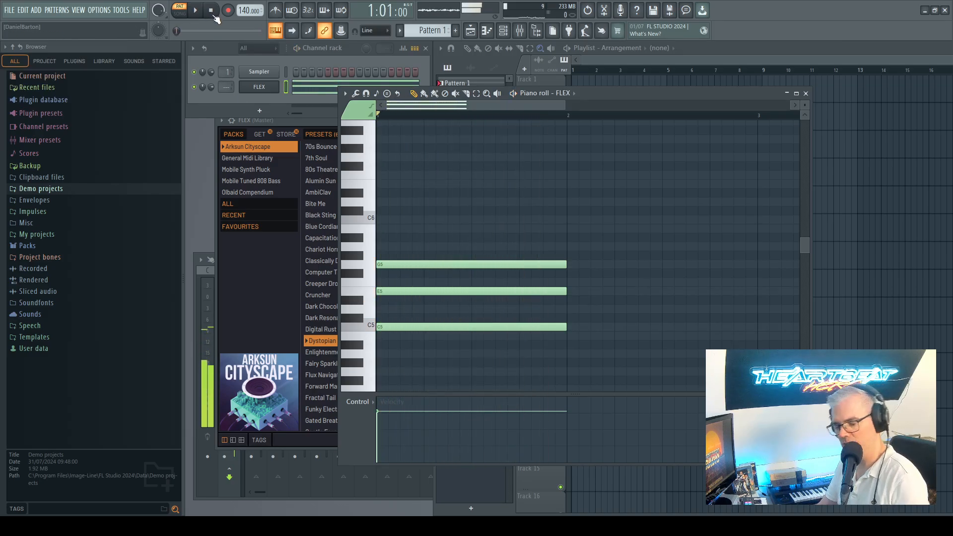
pyautogui.click(203, 10)
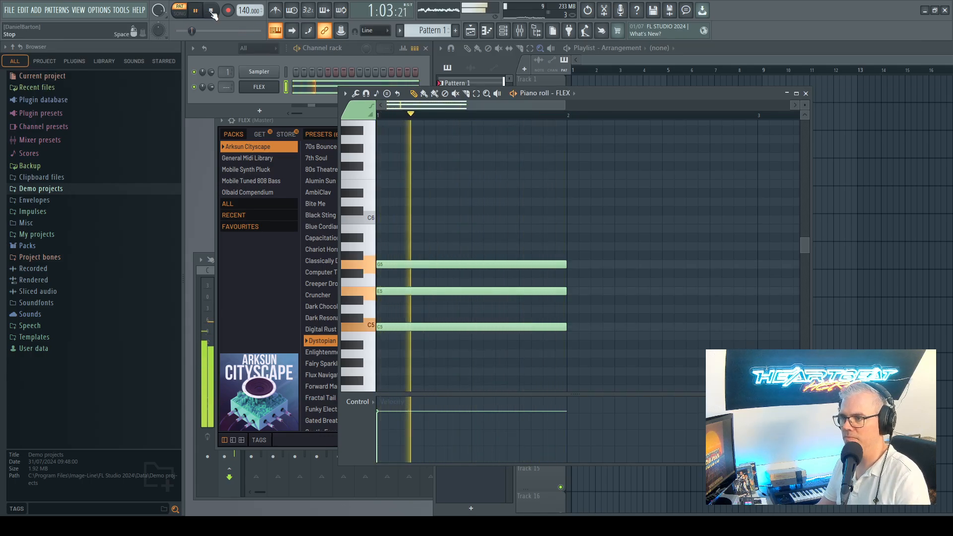
pyautogui.click(210, 11)
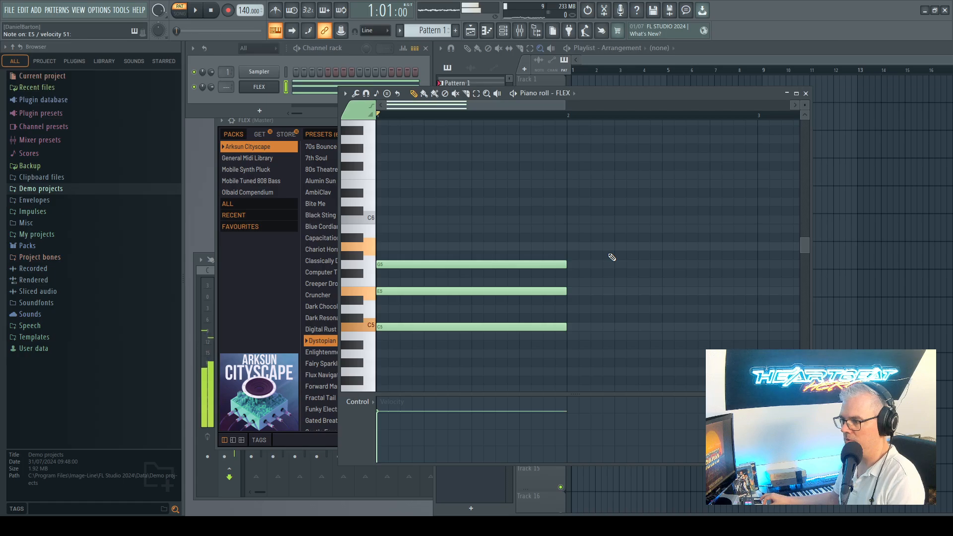
# Step: Draw a second one-bar chord in bar 2 of the FLEX piano roll with notes A5, E5 and C5
pyautogui.click(579, 247)
pyautogui.moveTo(609, 246); pyautogui.dragTo(600, 245)
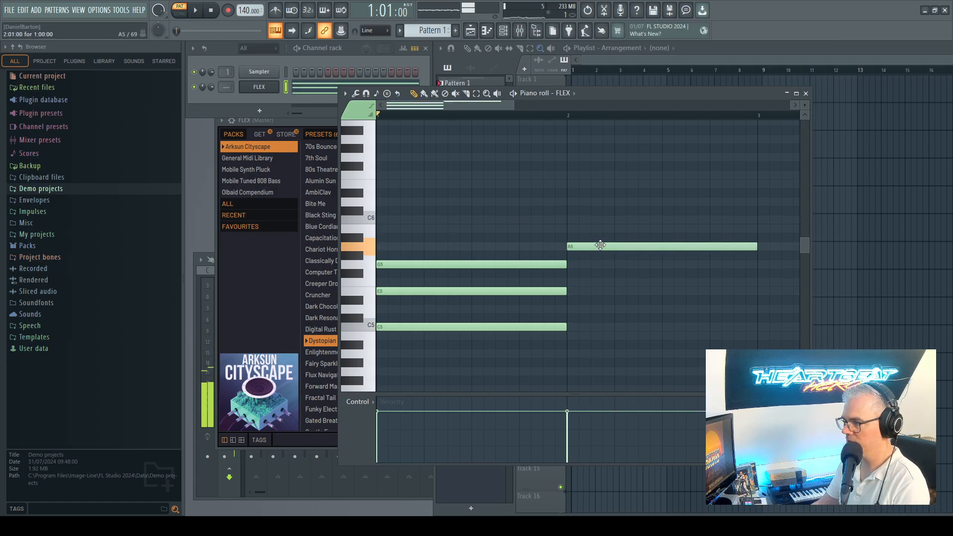
pyautogui.click(574, 292)
pyautogui.click(577, 328)
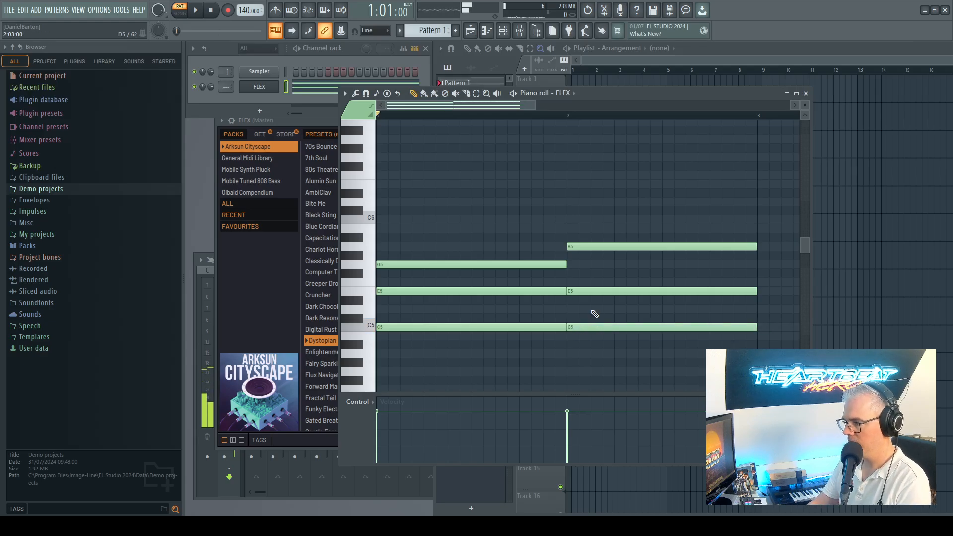
# Step: Use the Zoom tool to magnify the piano roll and frame both chords
pyautogui.click(487, 94)
pyautogui.moveTo(547, 173); pyautogui.dragTo(590, 201)
pyautogui.rightClick(589, 214)
pyautogui.click(580, 169)
pyautogui.rightClick(580, 168)
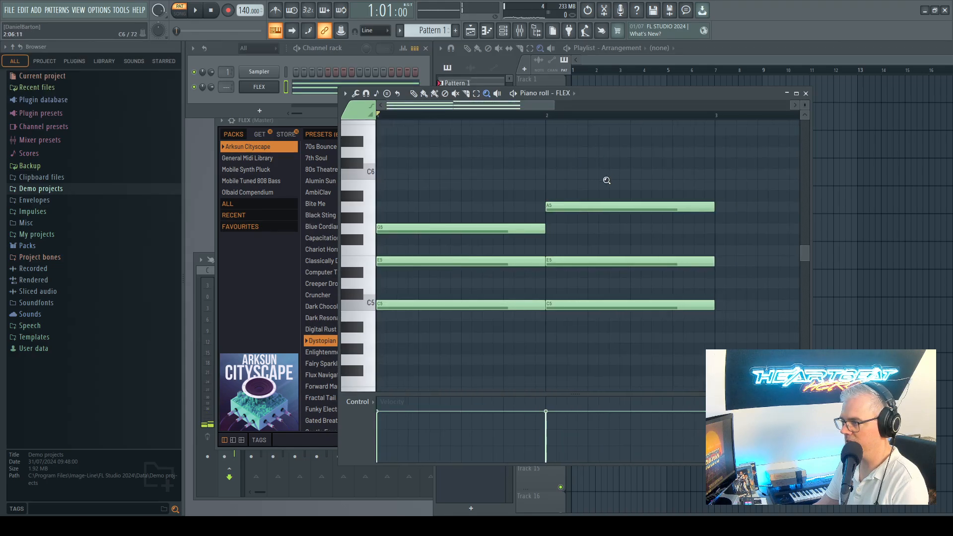
pyautogui.moveTo(510, 165); pyautogui.dragTo(634, 163)
pyautogui.moveTo(670, 165); pyautogui.dragTo(465, 191)
pyautogui.rightClick(546, 201)
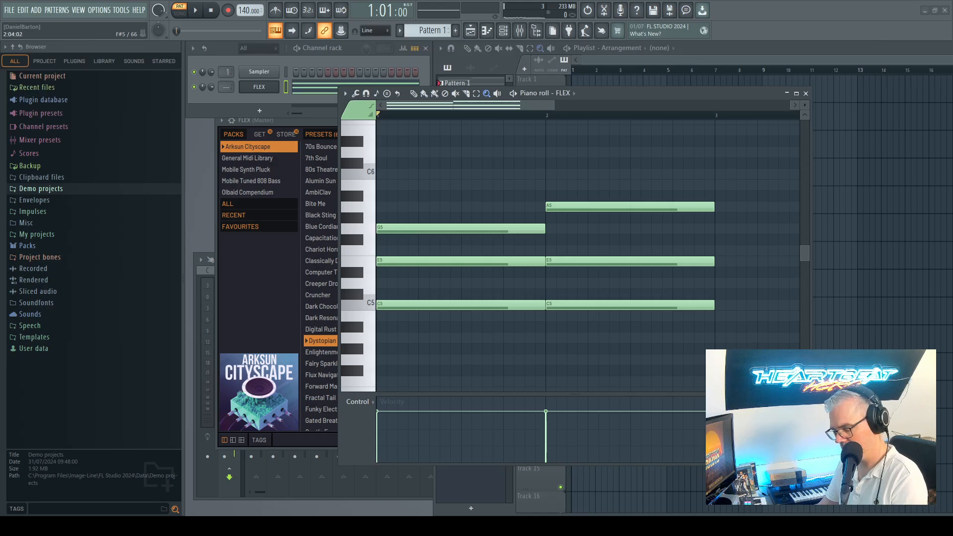
# Step: Use the Zoom tool to magnify the boundary between the two chords and zoom back out to show both
pyautogui.moveTo(582, 234); pyautogui.dragTo(545, 244)
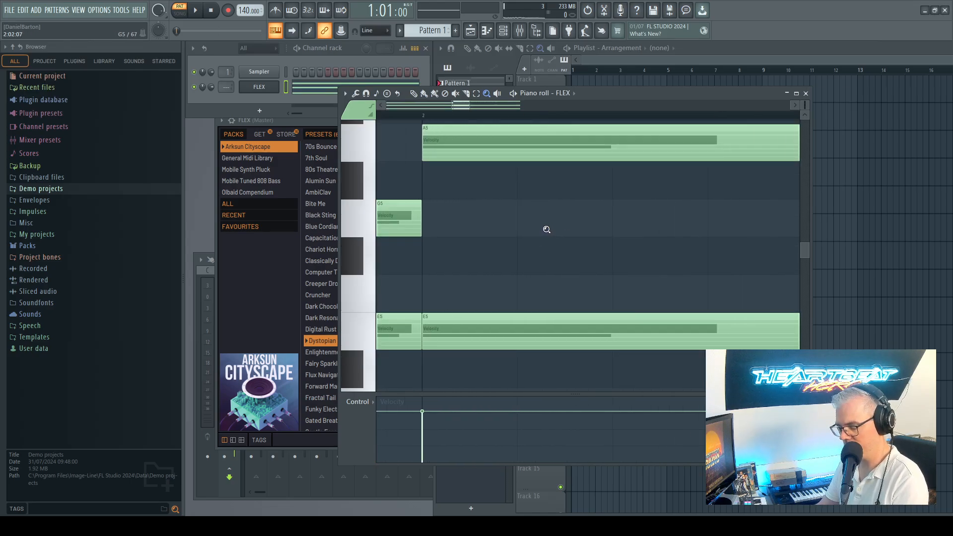
pyautogui.rightClick(543, 229)
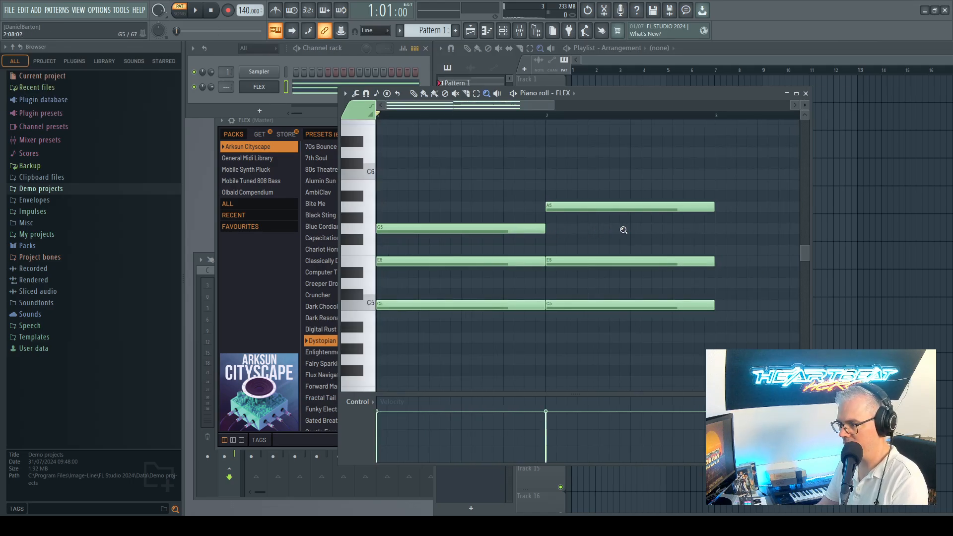
pyautogui.click(598, 228)
pyautogui.click(612, 232)
pyautogui.rightClick(560, 232)
pyautogui.click(571, 232)
pyautogui.rightClick(615, 232)
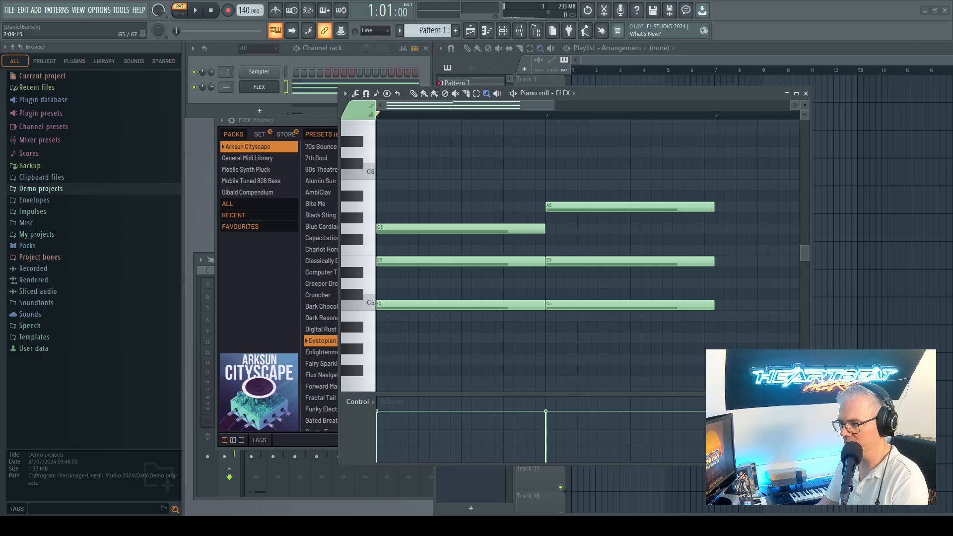
pyautogui.hscroll(6, 641, 228)
pyautogui.rightClick(572, 251)
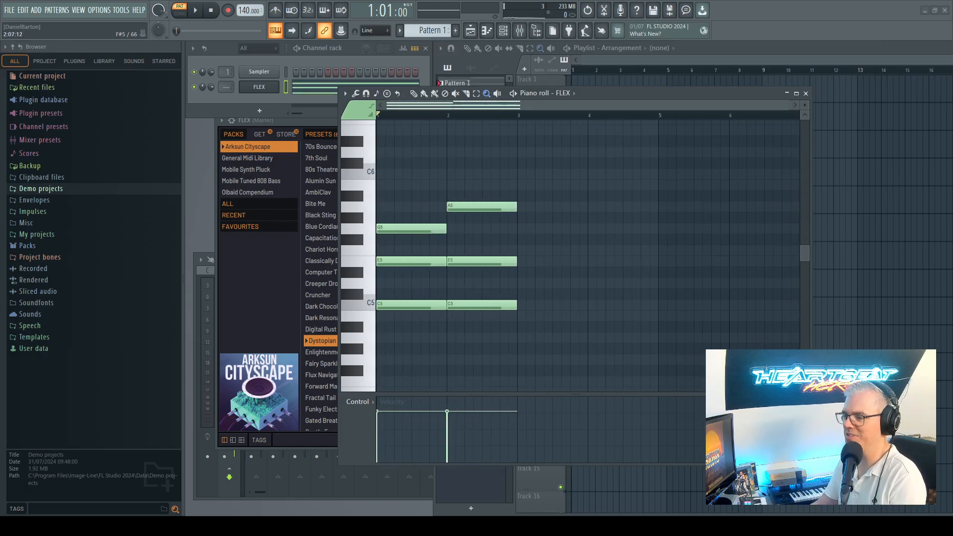
# Step: Zoom the piano roll timeline in and out around the two chords
pyautogui.scroll(2, 470, 249)
pyautogui.scroll(2, 470, 249)
pyautogui.scroll(-3, 469, 246)
pyautogui.scroll(3, 469, 243)
pyautogui.scroll(-2, 469, 239)
pyautogui.scroll(1, 470, 239)
pyautogui.scroll(-1, 469, 238)
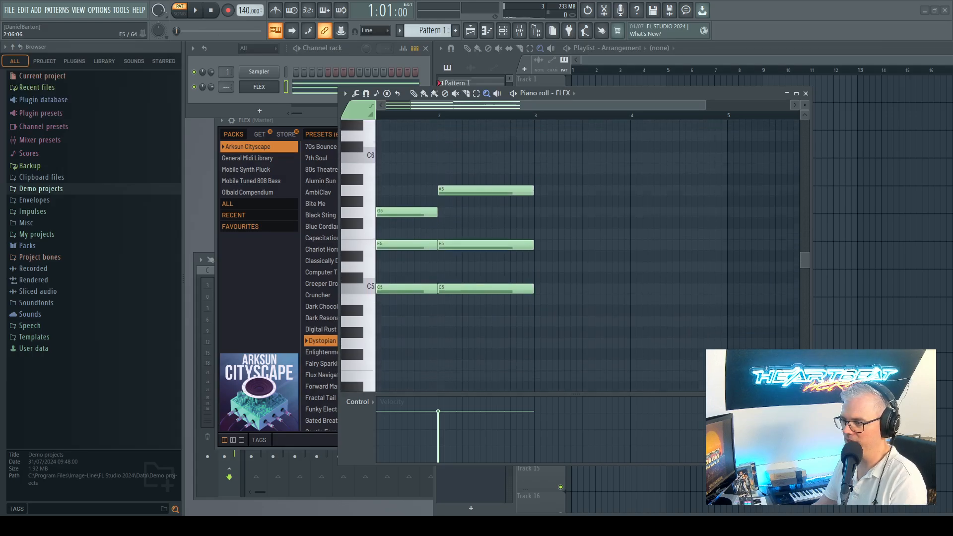
pyautogui.scroll(1, 469, 239)
pyautogui.scroll(2, 470, 239)
pyautogui.scroll(-3, 469, 239)
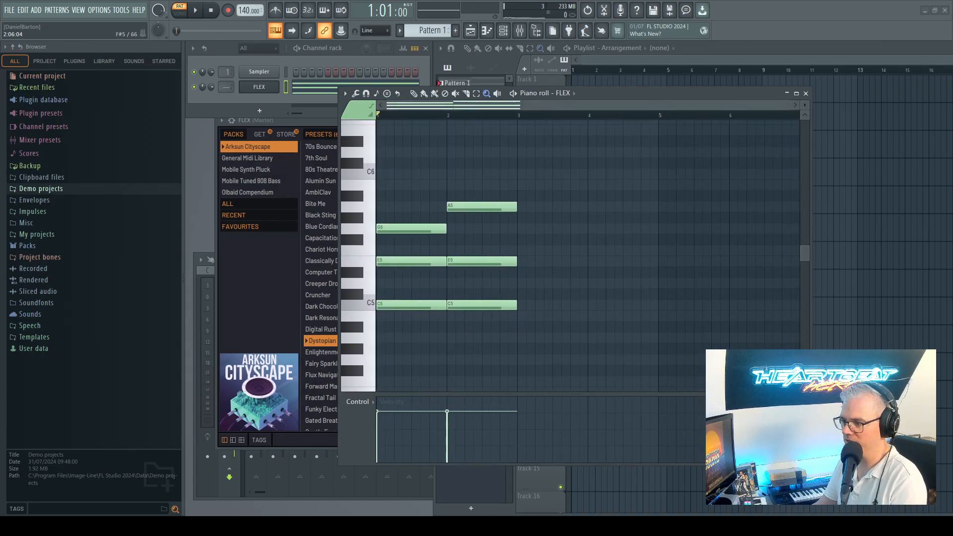
pyautogui.scroll(2, 470, 238)
# Step: Play back the two-chord progression in Pattern 1 and stop playback
pyautogui.moveTo(454, 256); pyautogui.dragTo(377, 235)
pyautogui.rightClick(652, 236)
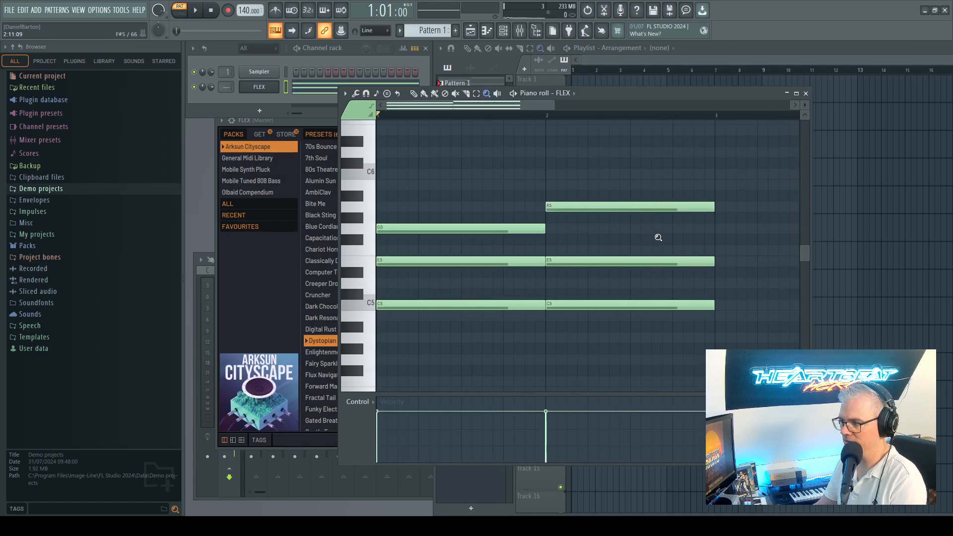
pyautogui.rightClick(616, 234)
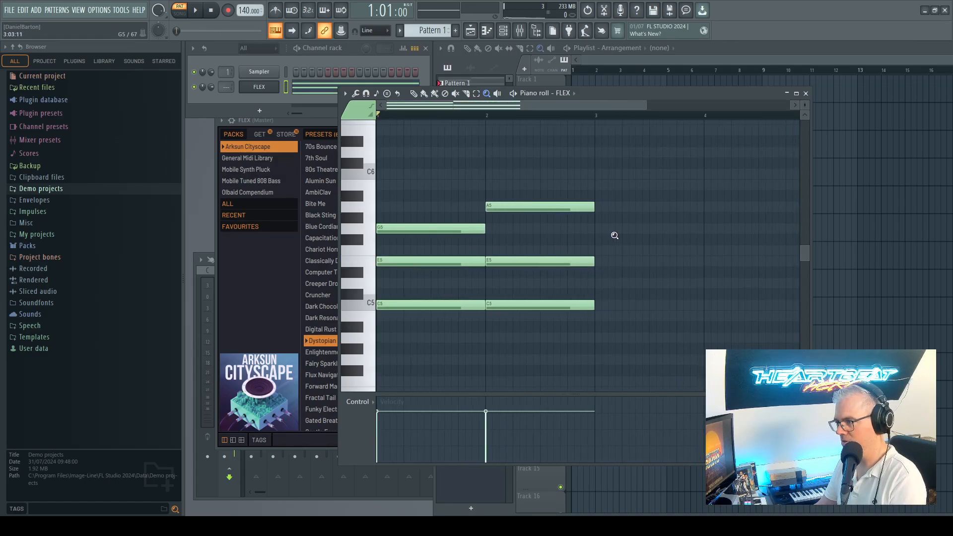
pyautogui.rightClick(615, 235)
pyautogui.moveTo(566, 105); pyautogui.dragTo(475, 112)
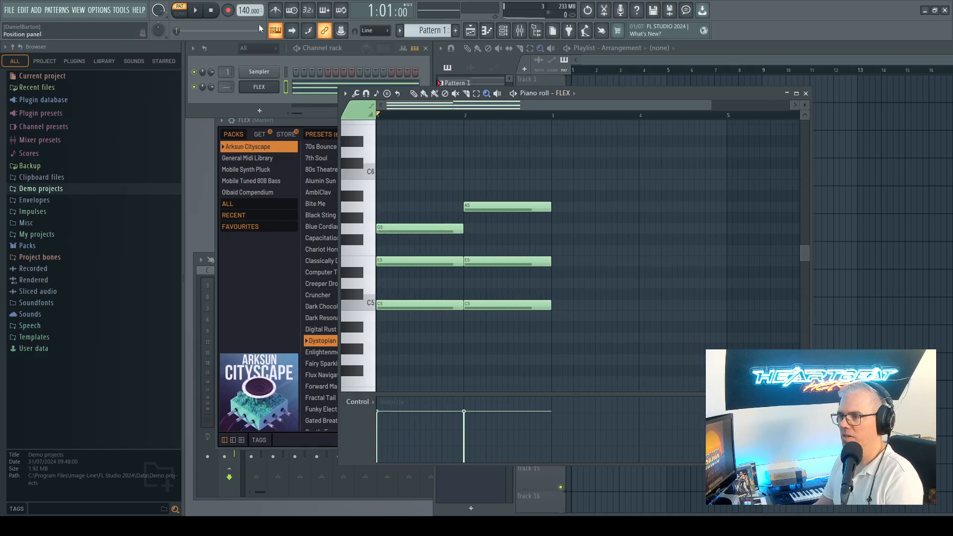
pyautogui.click(200, 16)
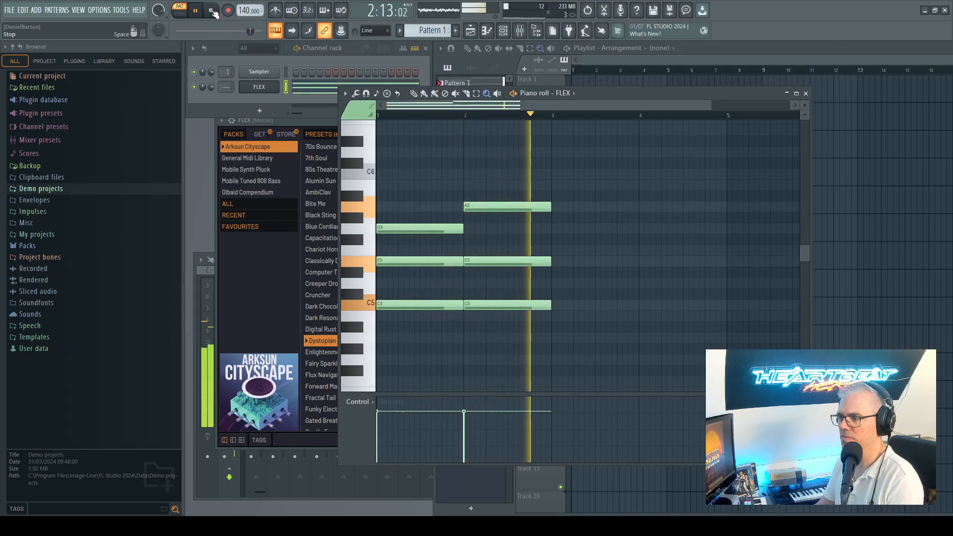
pyautogui.click(213, 11)
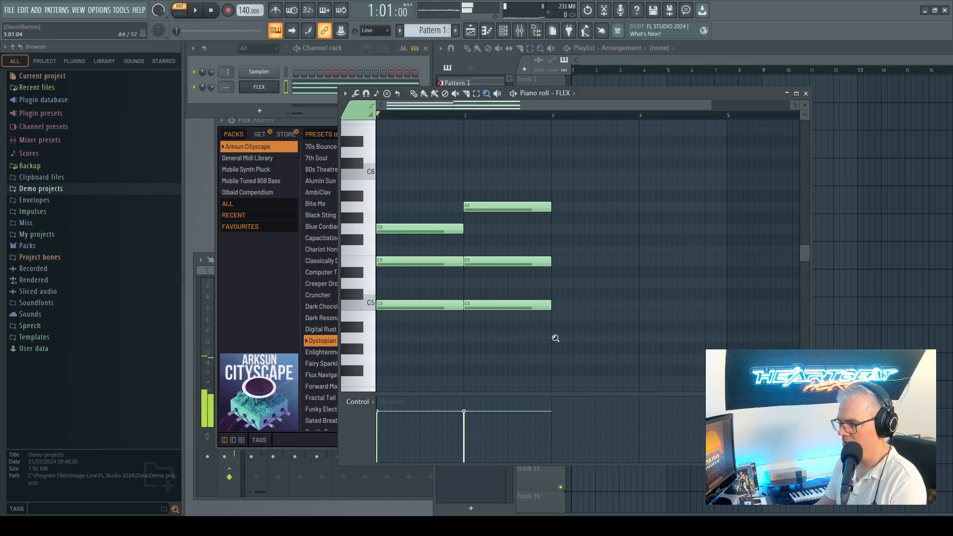
# Step: Draw a one-bar chord in bar 3 with notes A4, C5 and E5, and play back the pattern
pyautogui.click(415, 94)
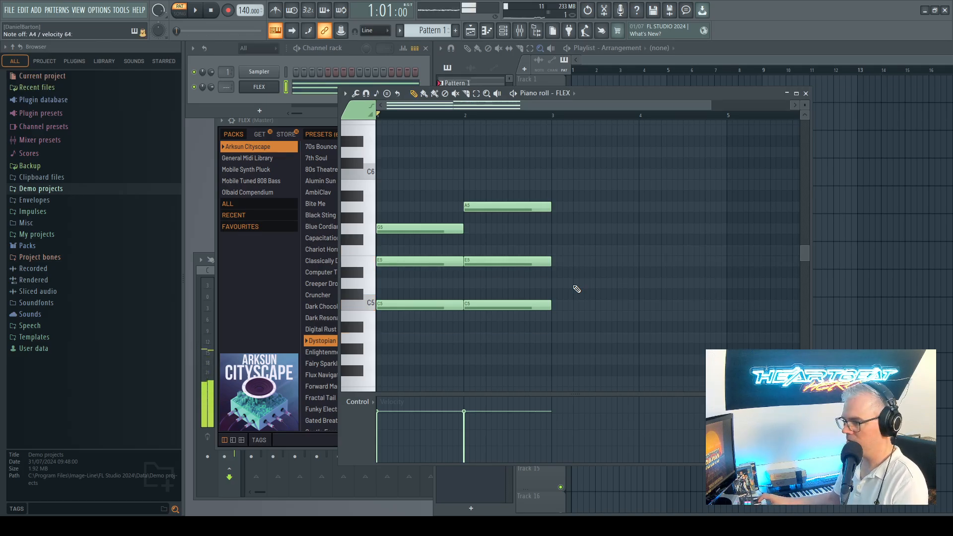
pyautogui.click(560, 340)
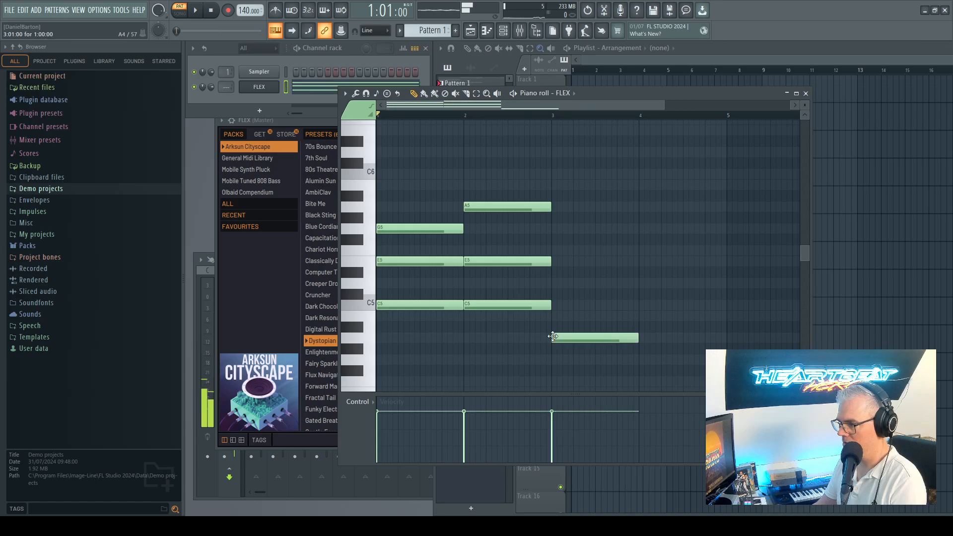
pyautogui.click(559, 307)
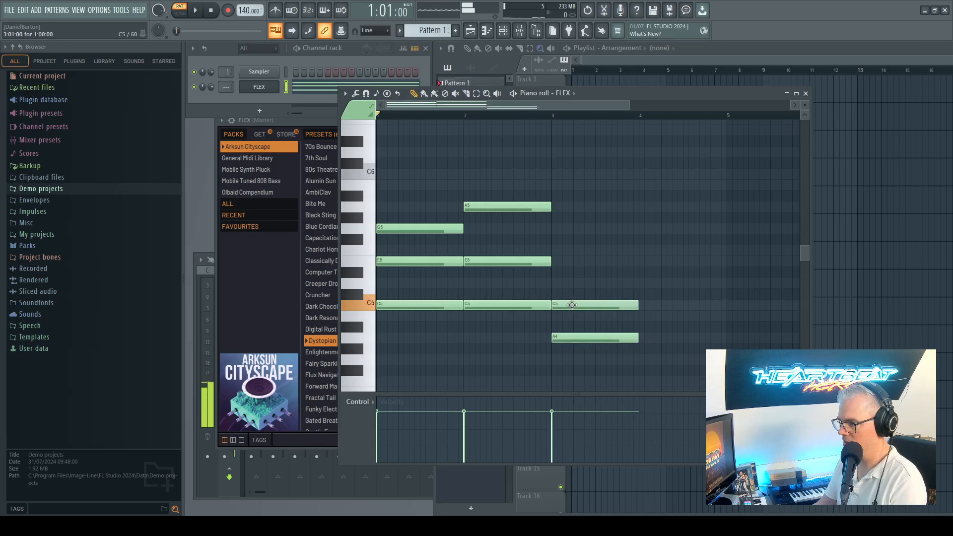
pyautogui.click(555, 261)
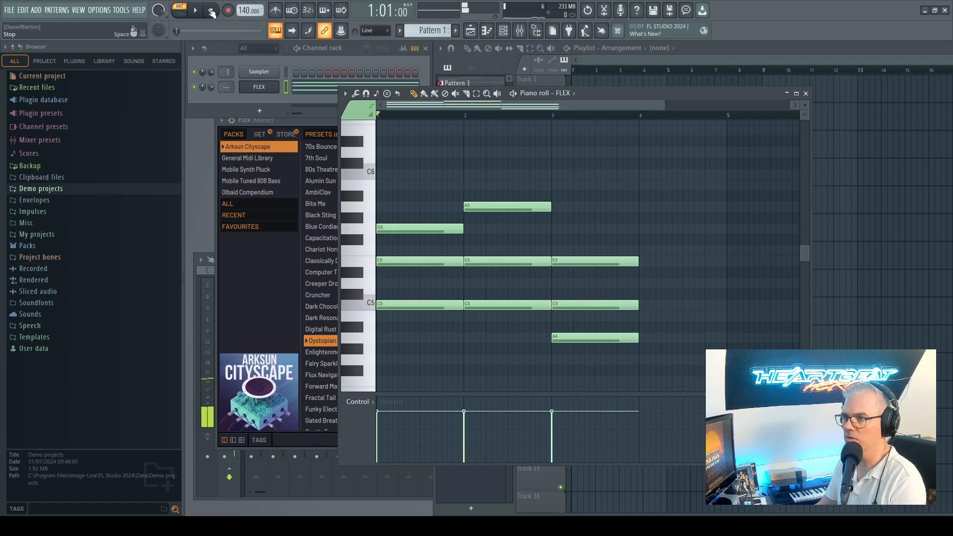
pyautogui.click(195, 9)
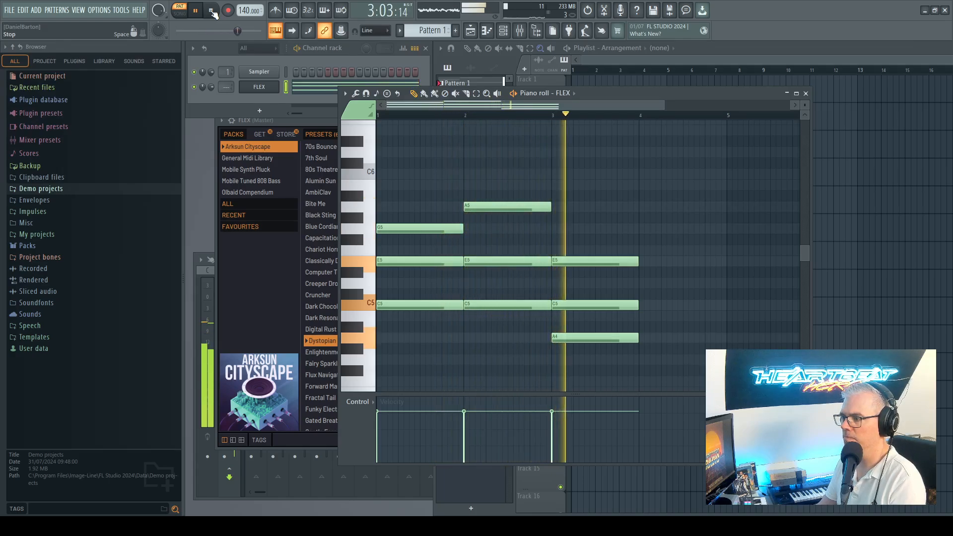
pyautogui.click(213, 12)
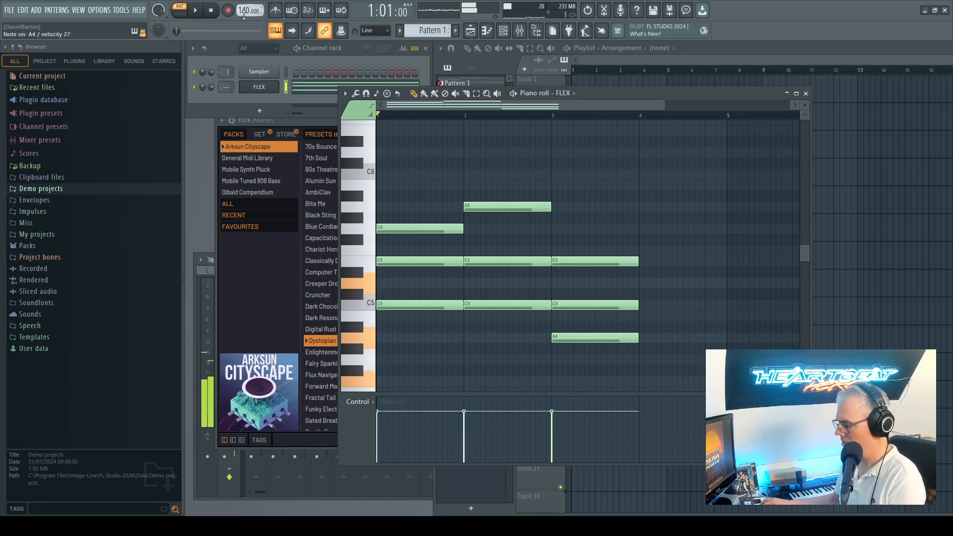
# Step: Maximize the piano roll and draw a one-bar chord in bar 4 with notes F4, A4 and D5
pyautogui.press('Return')
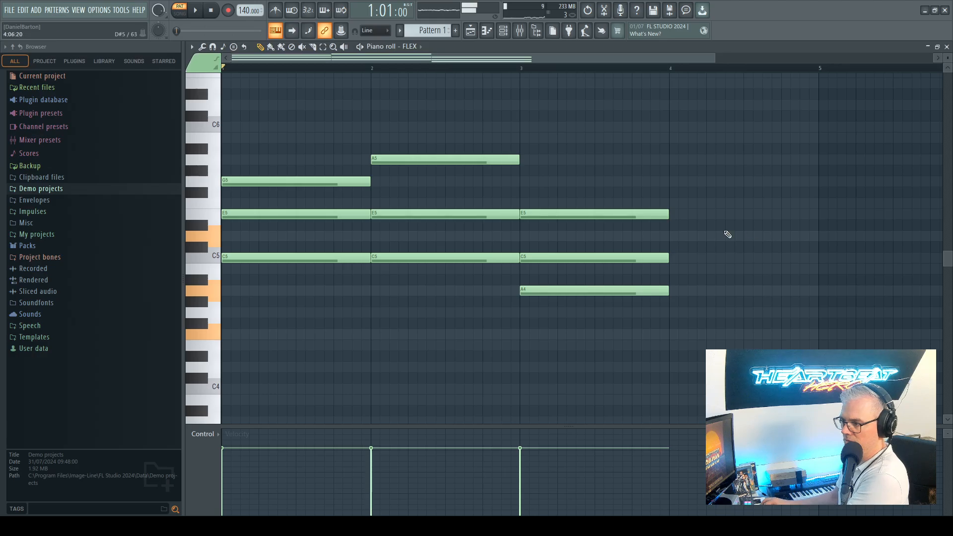
pyautogui.click(679, 324)
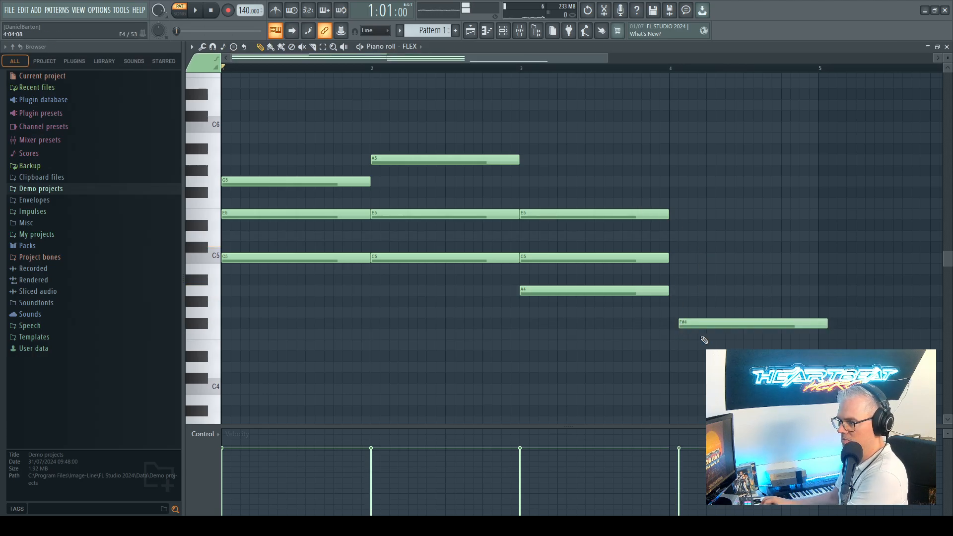
pyautogui.moveTo(699, 320); pyautogui.dragTo(690, 331)
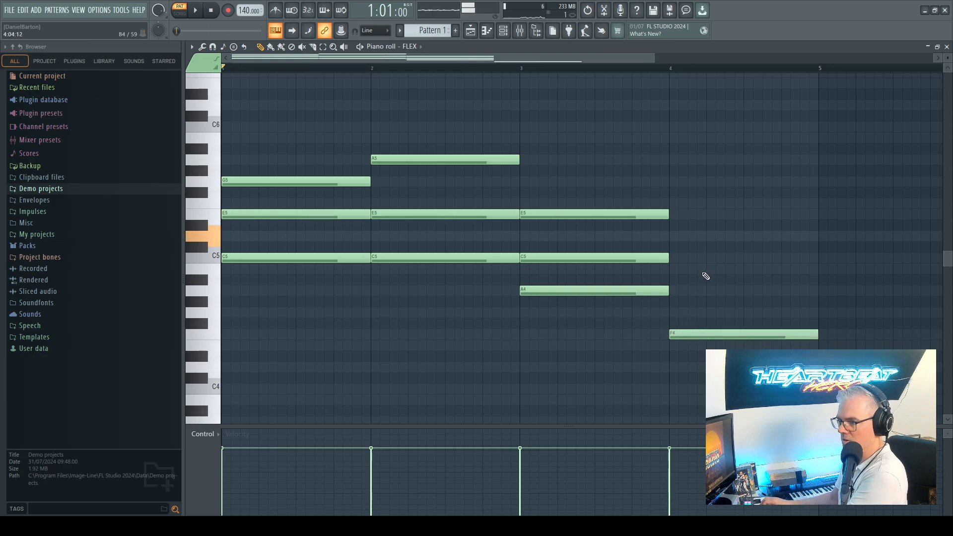
pyautogui.click(673, 293)
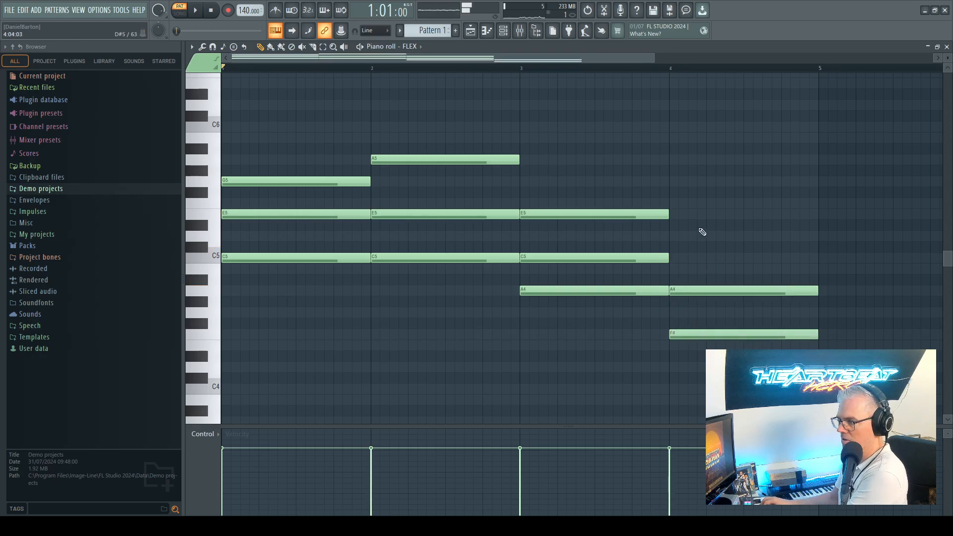
pyautogui.click(676, 237)
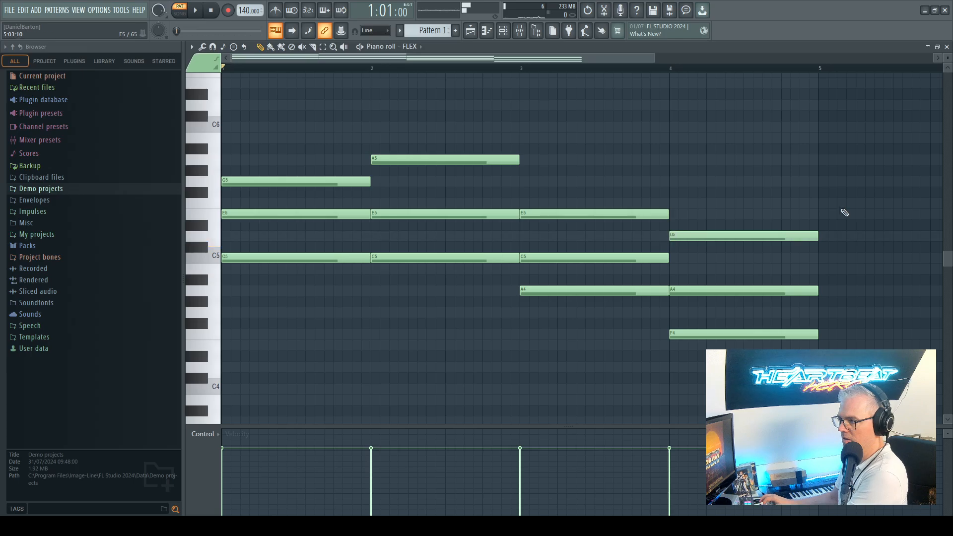
# Step: Play back the four-chord progression and stop playback
pyautogui.click(196, 11)
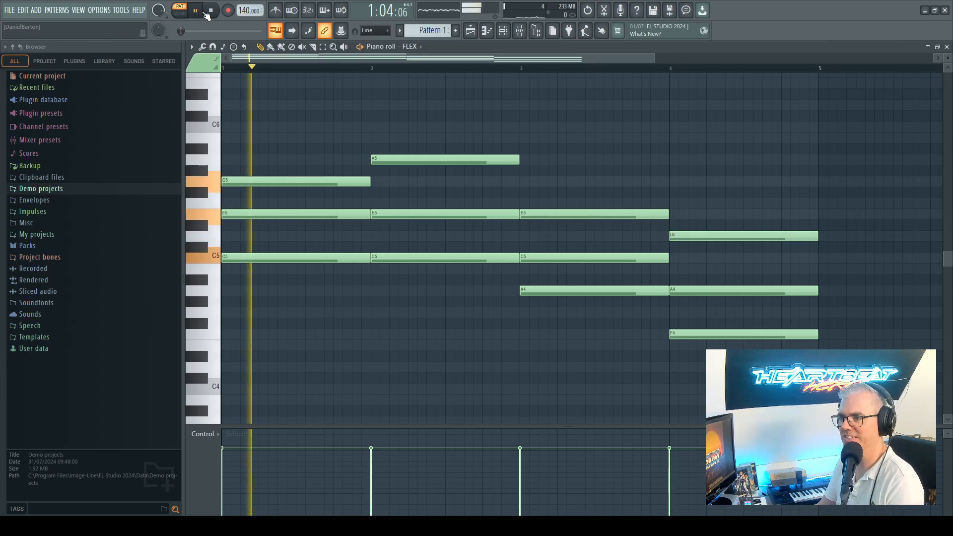
pyautogui.press('space')
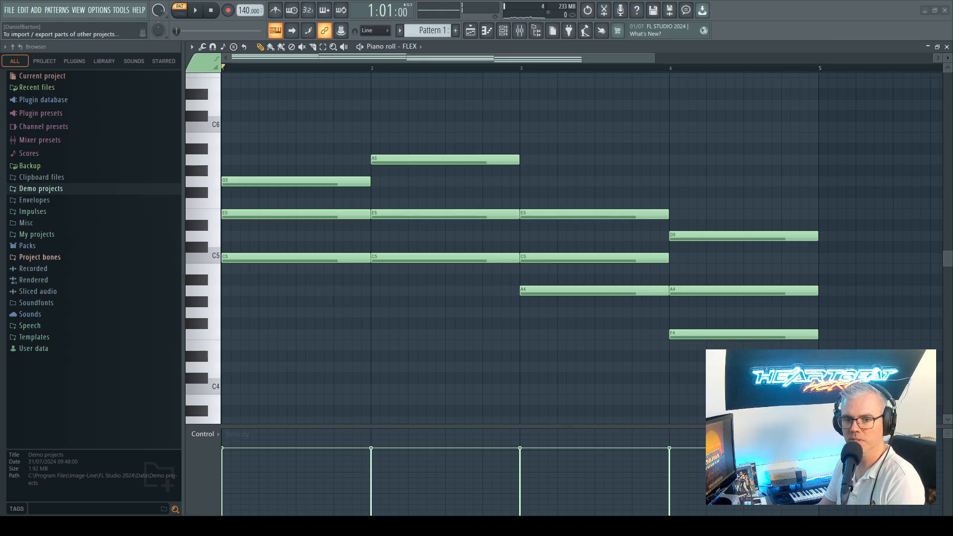
pyautogui.press('space')
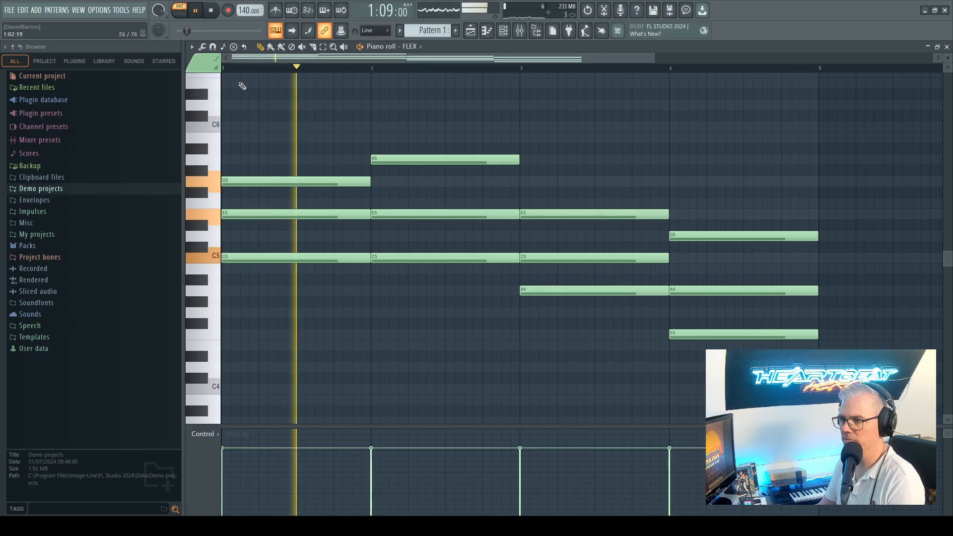
pyautogui.click(213, 11)
# Step: Shorten every note of the bar 1 and bar 2 chords to three beats
pyautogui.moveTo(376, 186); pyautogui.dragTo(343, 184)
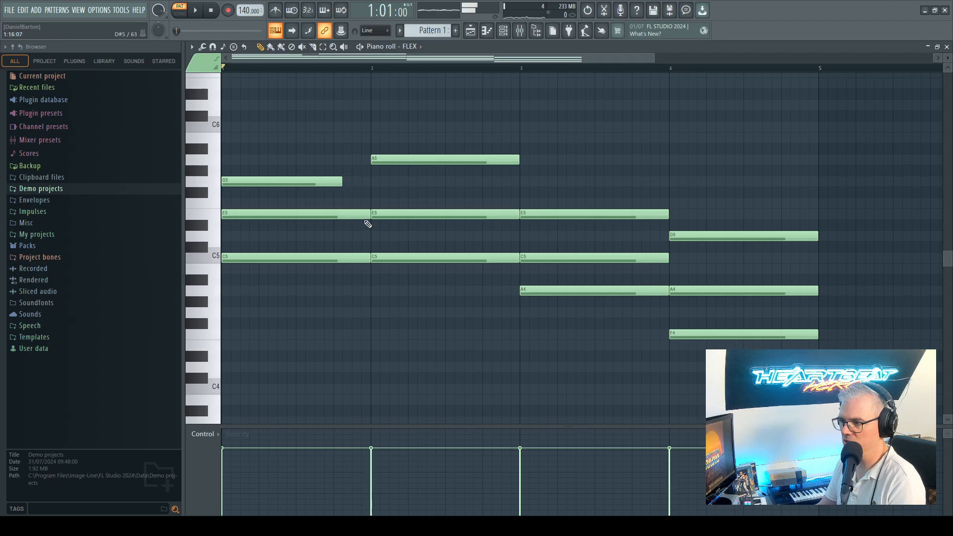
pyautogui.moveTo(370, 215); pyautogui.dragTo(338, 214)
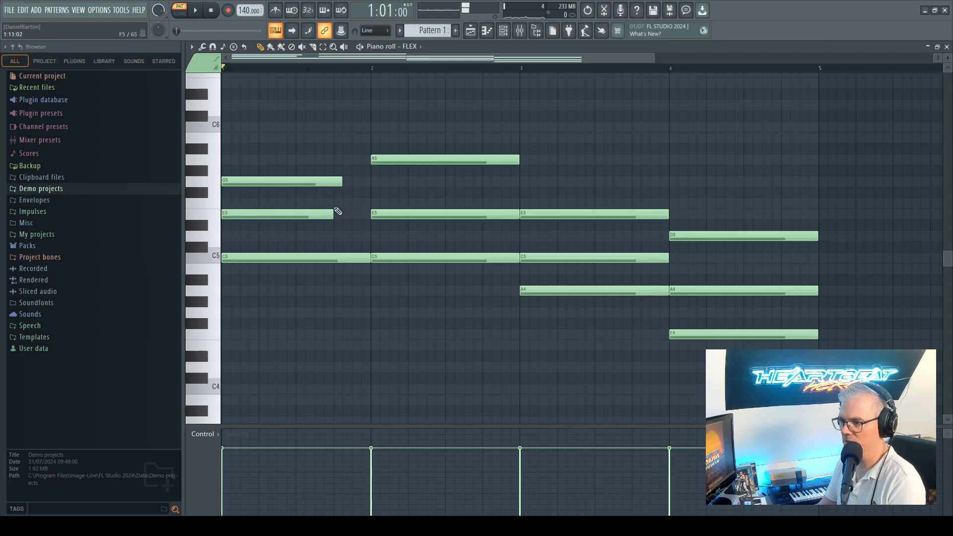
pyautogui.moveTo(342, 182); pyautogui.dragTo(333, 182)
pyautogui.moveTo(370, 259); pyautogui.dragTo(344, 260)
pyautogui.moveTo(518, 216); pyautogui.dragTo(484, 216)
pyautogui.moveTo(518, 258); pyautogui.dragTo(491, 257)
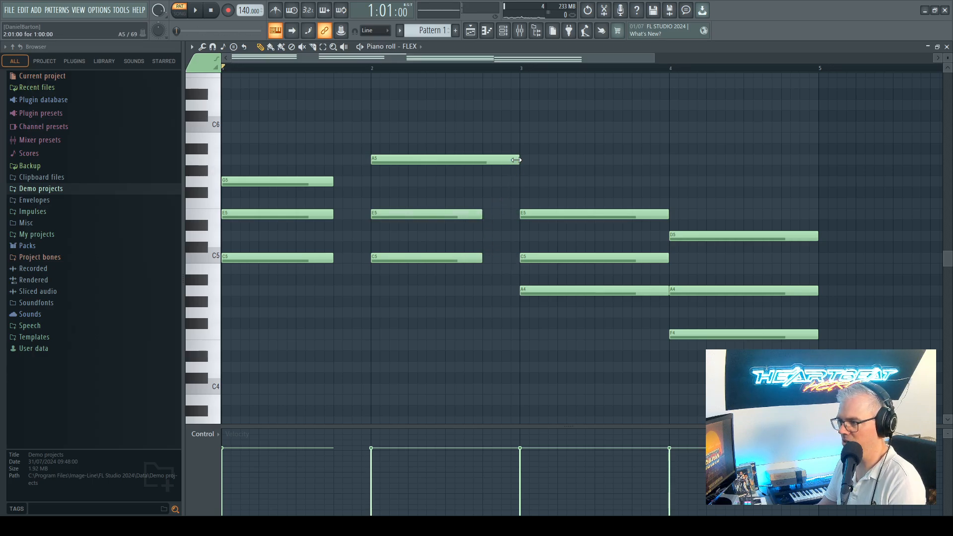
pyautogui.moveTo(504, 160); pyautogui.dragTo(484, 160)
# Step: Try to select the bar 3 chord's notes with the Select tool and shorten them together
pyautogui.moveTo(667, 173); pyautogui.dragTo(636, 278)
pyautogui.rightClick(646, 273)
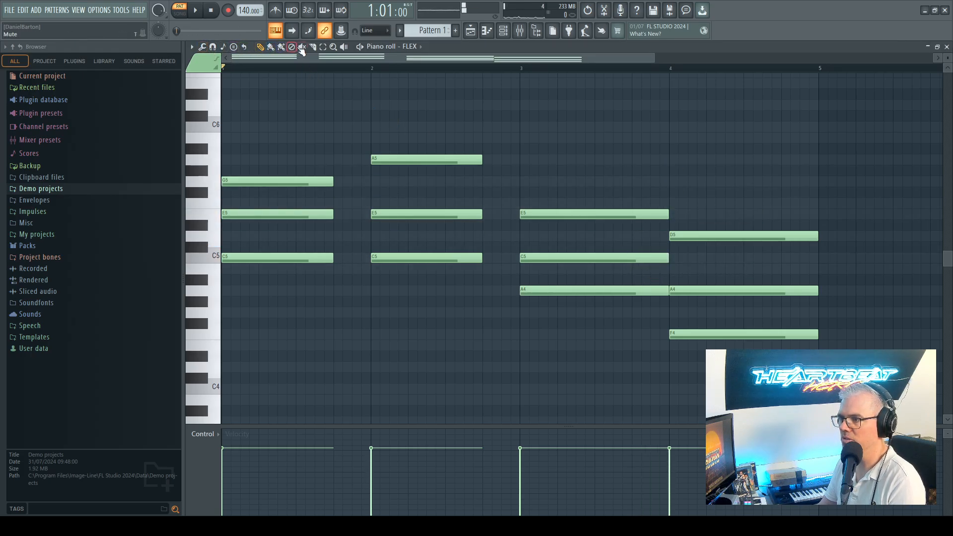
pyautogui.click(324, 47)
pyautogui.moveTo(586, 155); pyautogui.dragTo(641, 339)
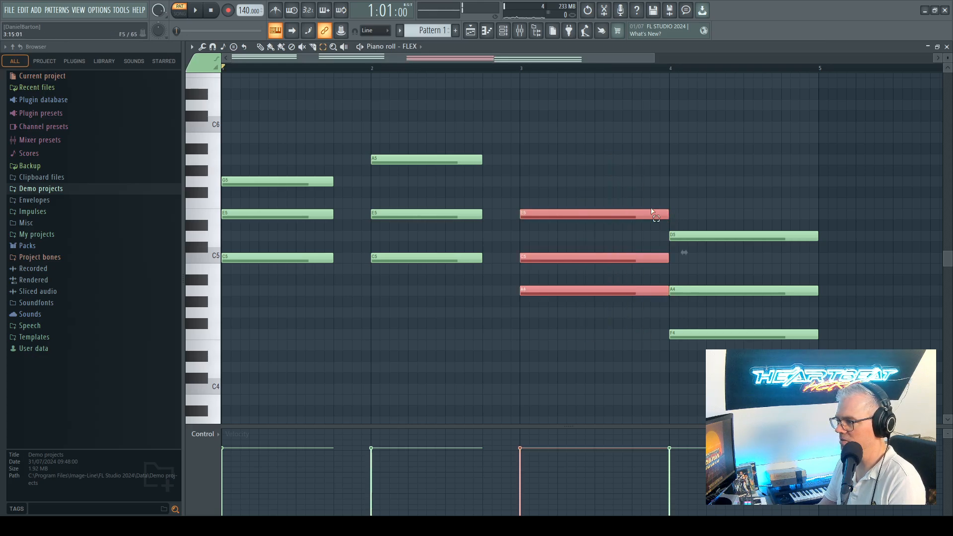
pyautogui.click(651, 208)
pyautogui.click(669, 217)
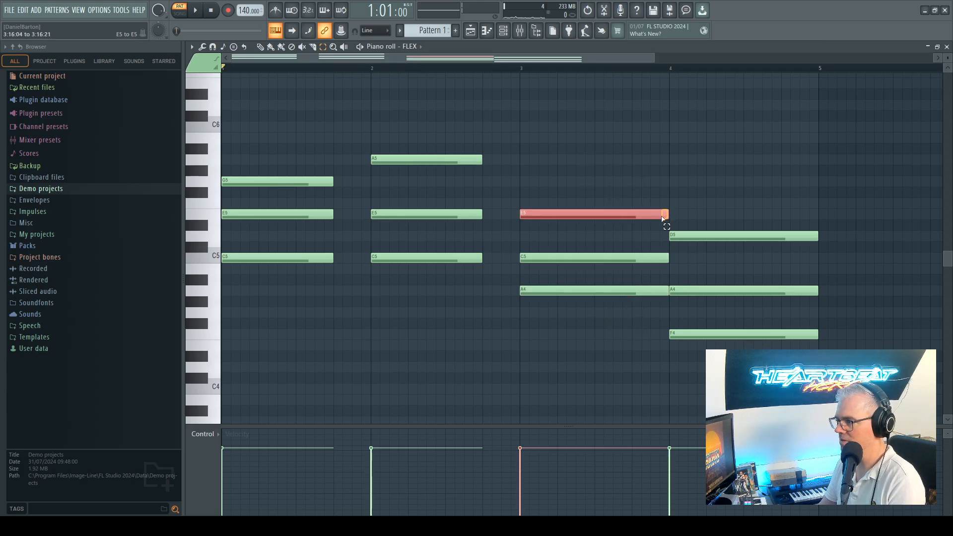
pyautogui.click(651, 195)
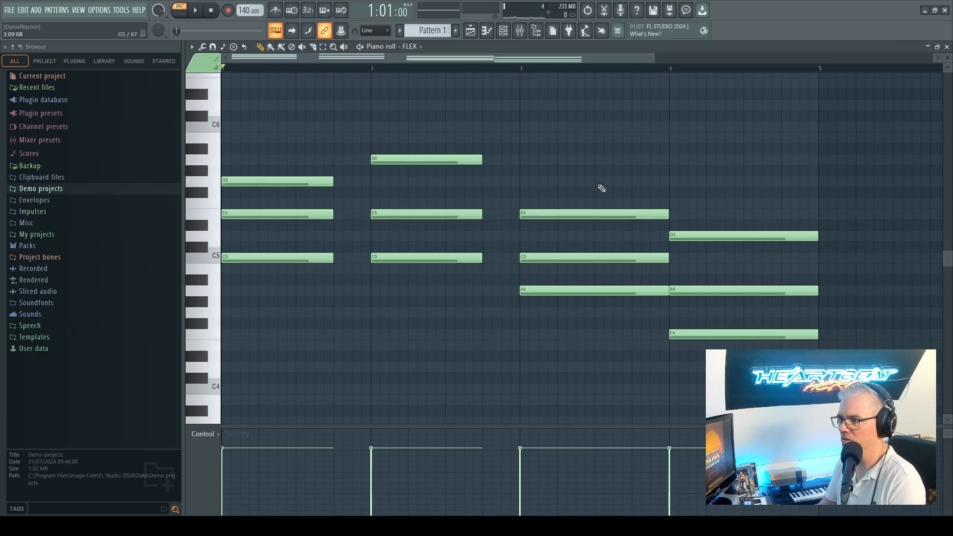
# Step: Shorten the E5, C5 and A4 notes of the bar 3 chord to three beats each
pyautogui.moveTo(667, 217); pyautogui.dragTo(649, 216)
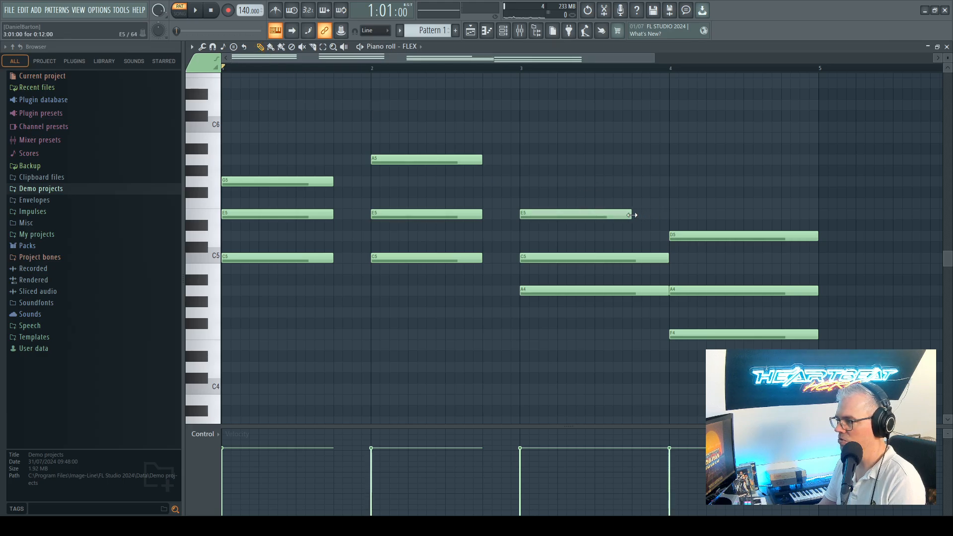
pyautogui.moveTo(669, 262); pyautogui.dragTo(637, 261)
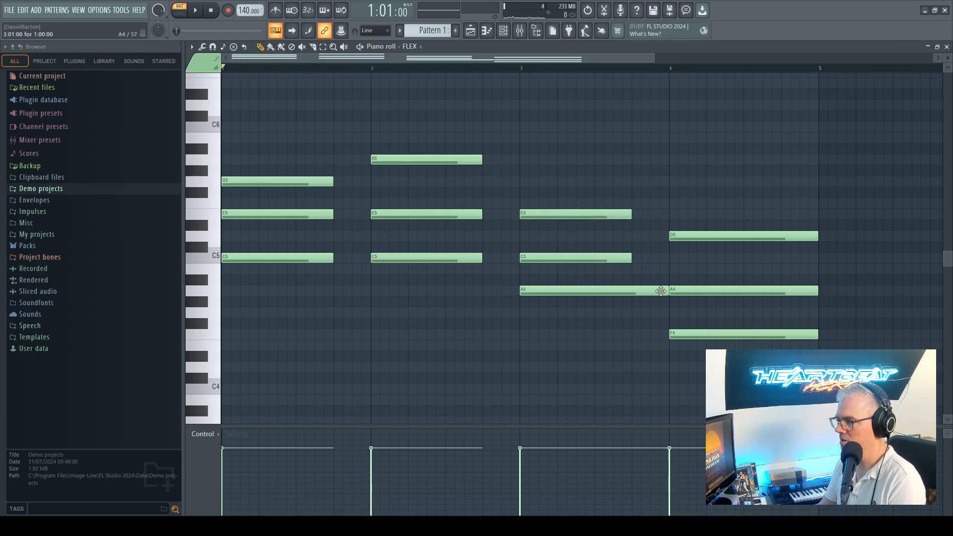
pyautogui.moveTo(666, 295); pyautogui.dragTo(645, 293)
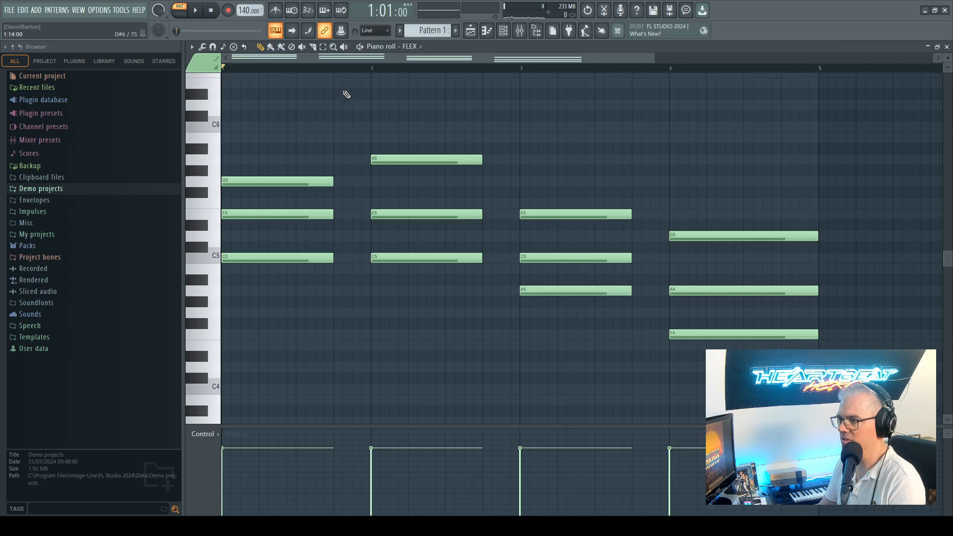
# Step: Select the three notes of the bar 4 chord, shorten them together to three beats, and clear the selection
pyautogui.click(323, 47)
pyautogui.moveTo(842, 153); pyautogui.dragTo(834, 347)
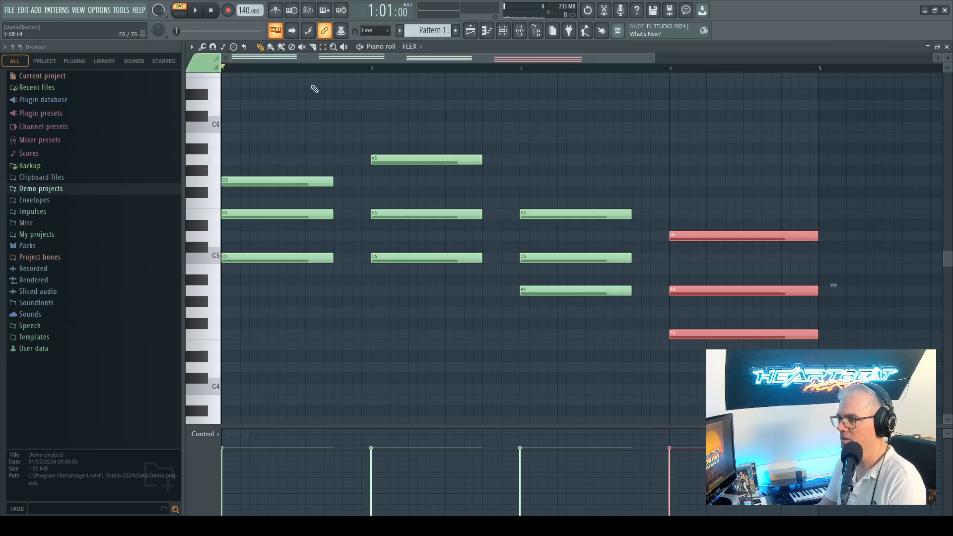
pyautogui.moveTo(818, 237); pyautogui.dragTo(784, 237)
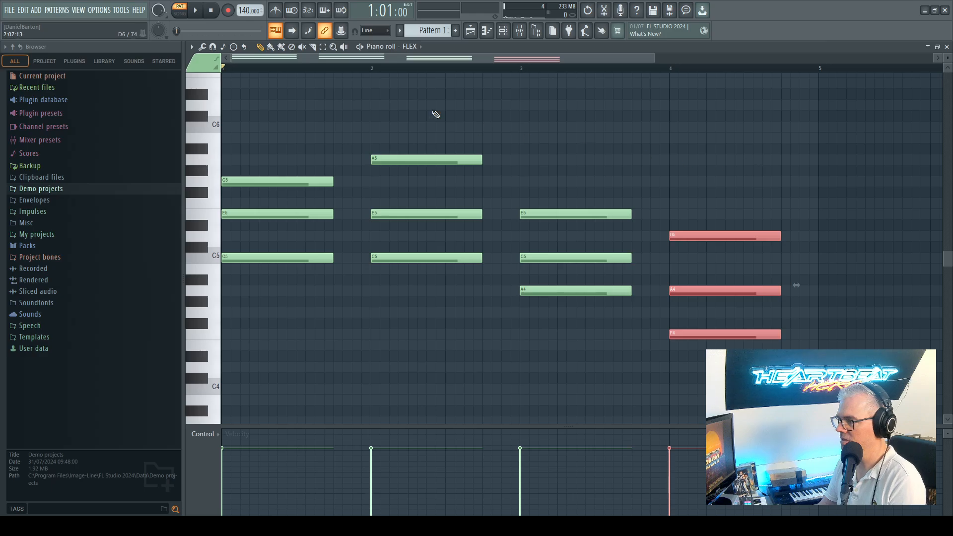
pyautogui.click(364, 100)
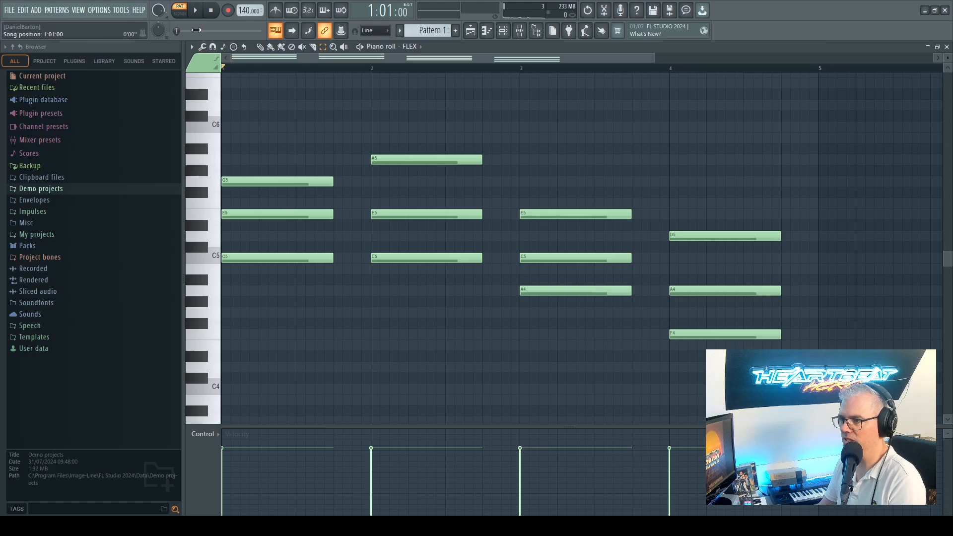
# Step: Play the chord progression, lower the project tempo to 91 BPM during playback, and stop
pyautogui.click(196, 11)
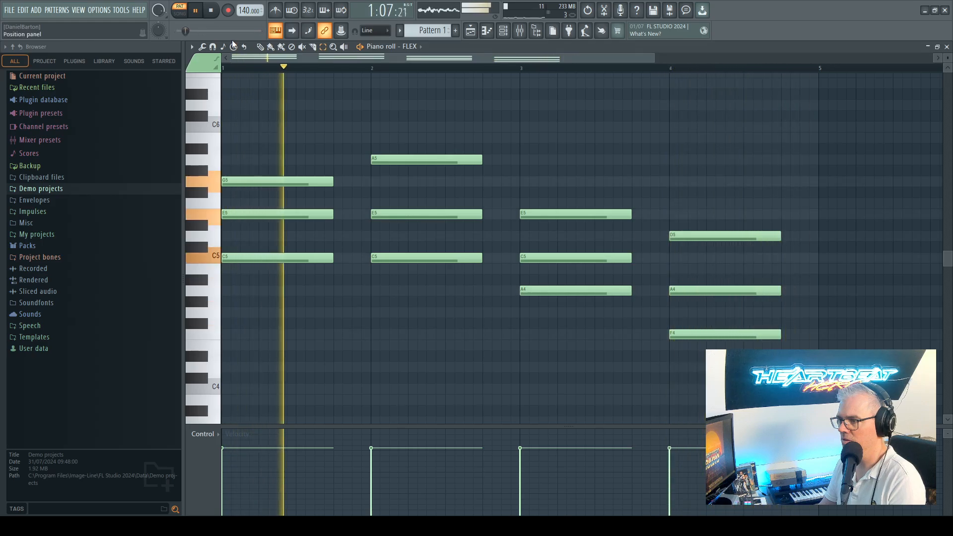
pyautogui.moveTo(245, 11); pyautogui.dragTo(245, 35)
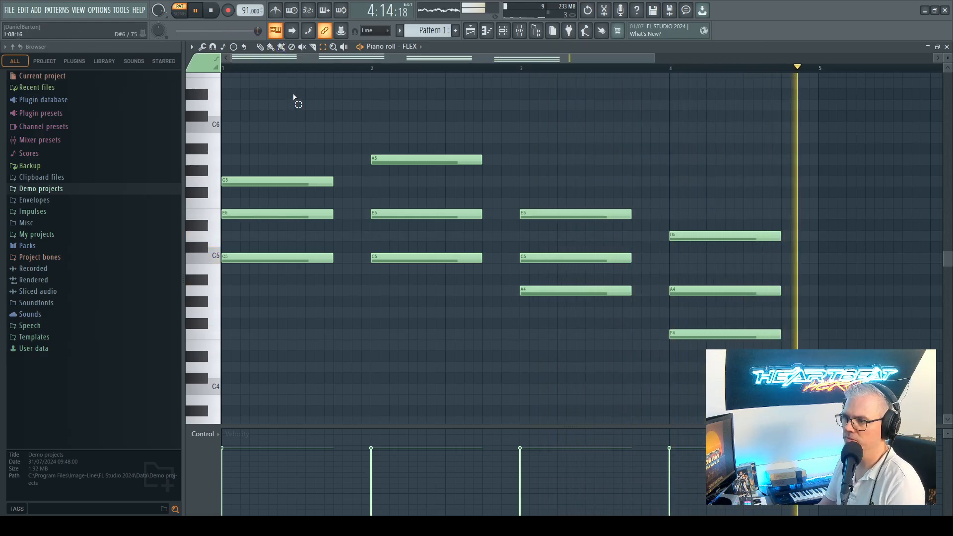
pyautogui.press('space')
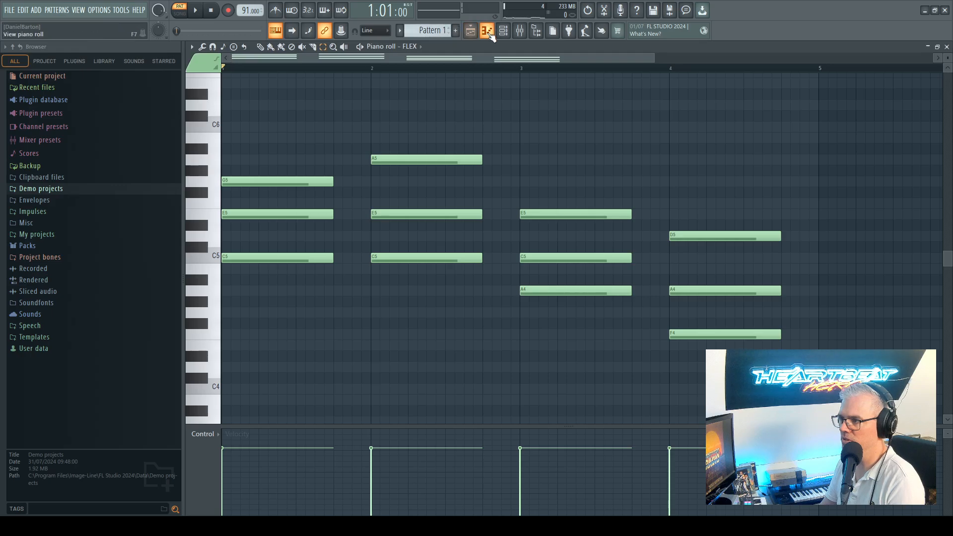
# Step: Show the Channel rack, widen it slightly, and add a second FLEX synth channel
pyautogui.click(504, 32)
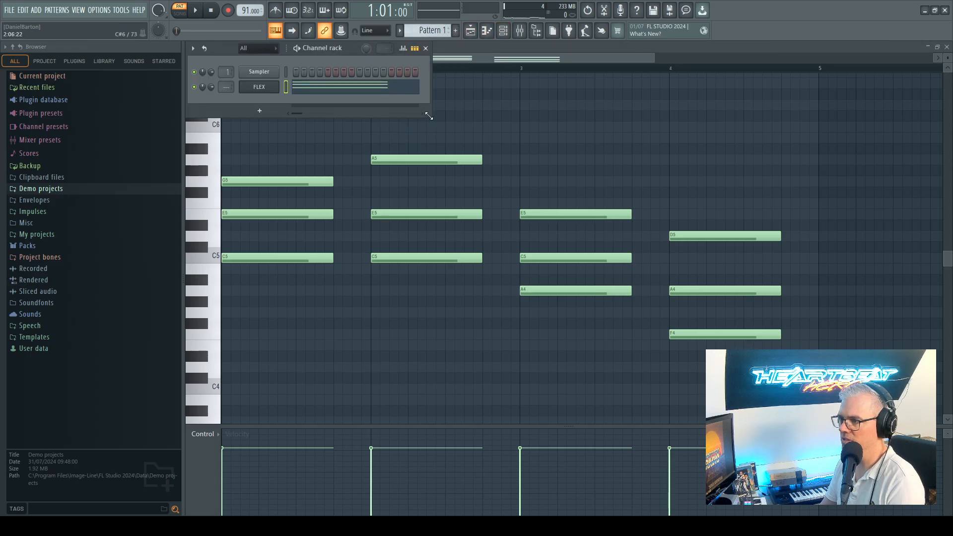
pyautogui.moveTo(430, 117); pyautogui.dragTo(462, 118)
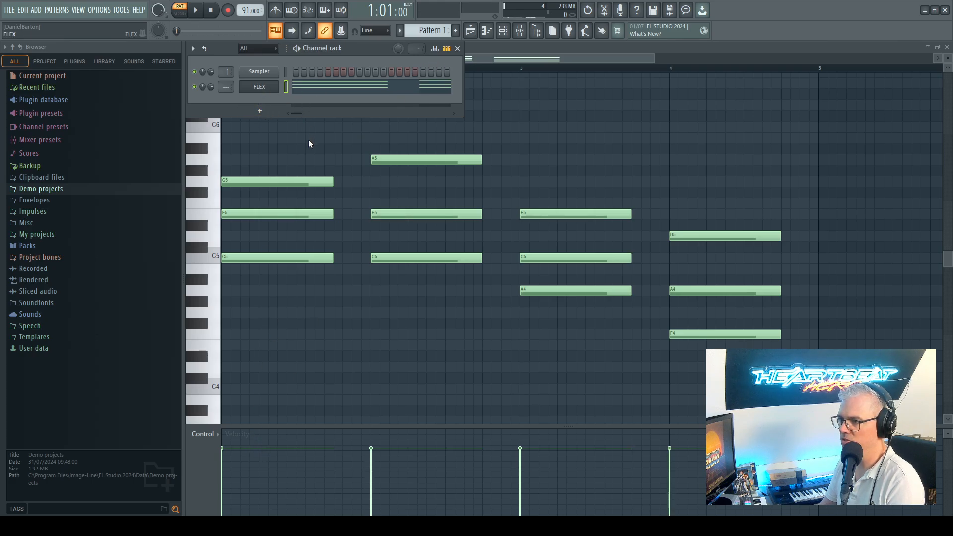
pyautogui.click(298, 192)
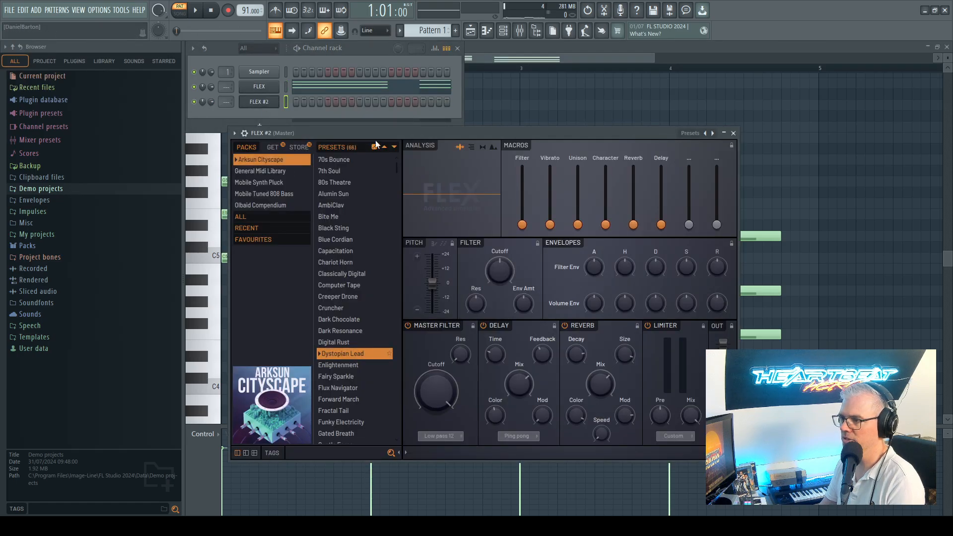
# Step: Rename the first FLEX channel to Pad and the second FLEX channel to Melody
pyautogui.click(259, 88)
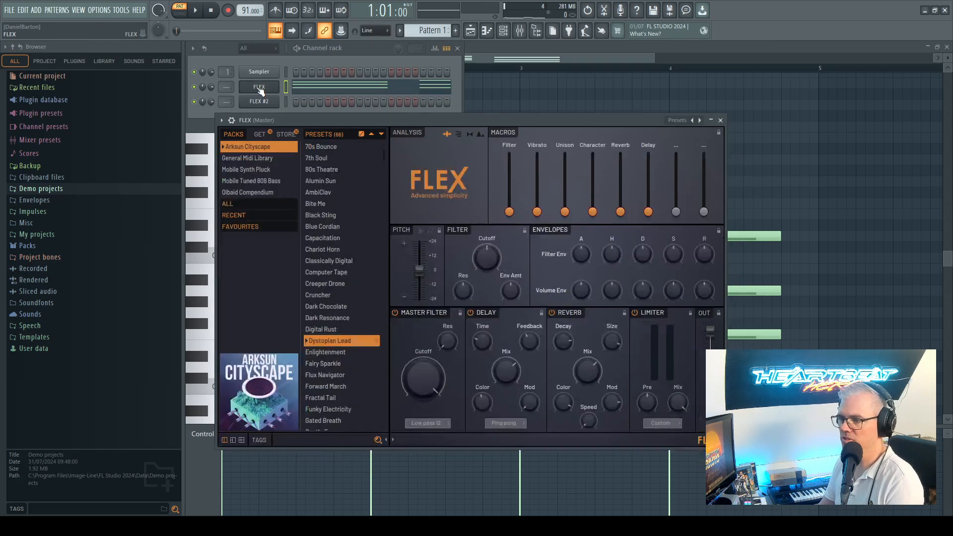
pyautogui.click(260, 89)
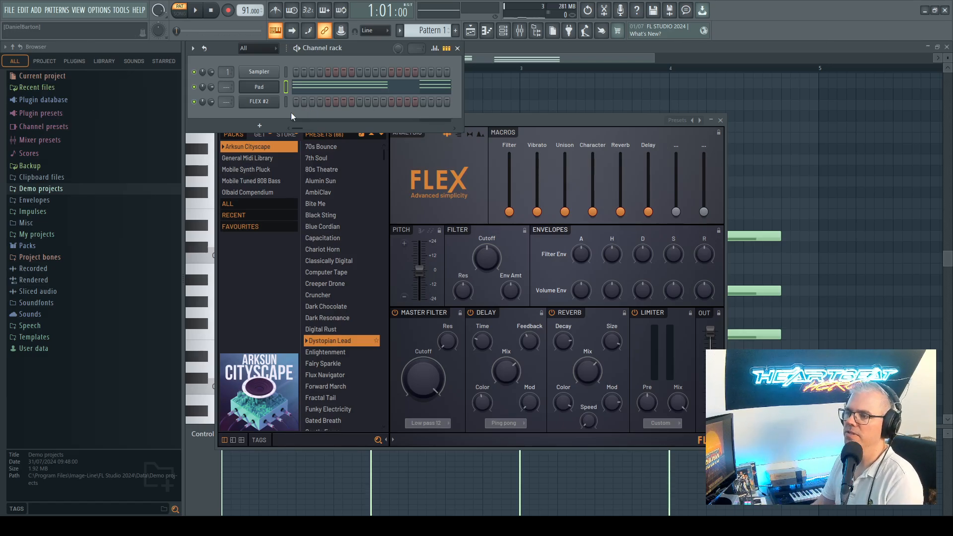
pyautogui.click(261, 102)
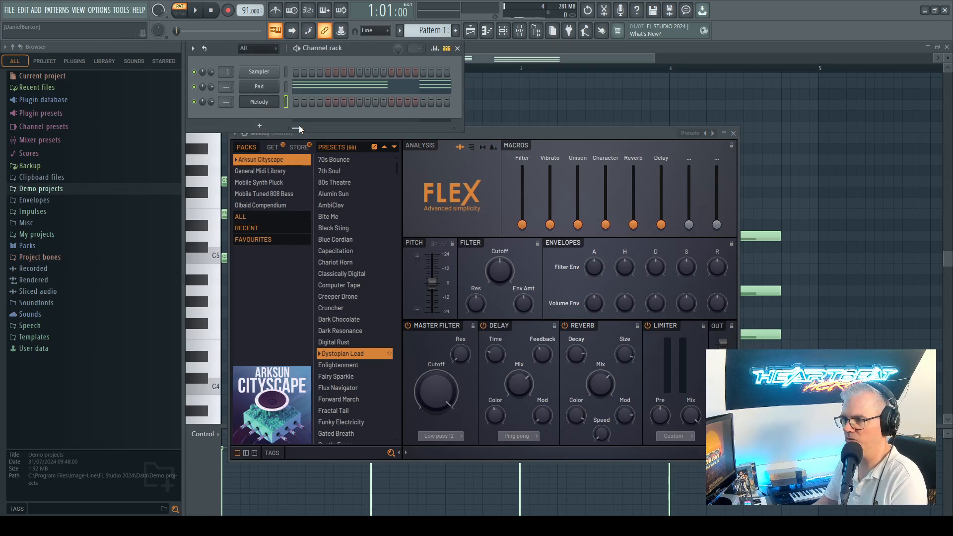
# Step: Browse the Arksun Cityscape presets in the Melody channel's FLEX and display the preset type and style tags
pyautogui.scroll(-3, 373, 248)
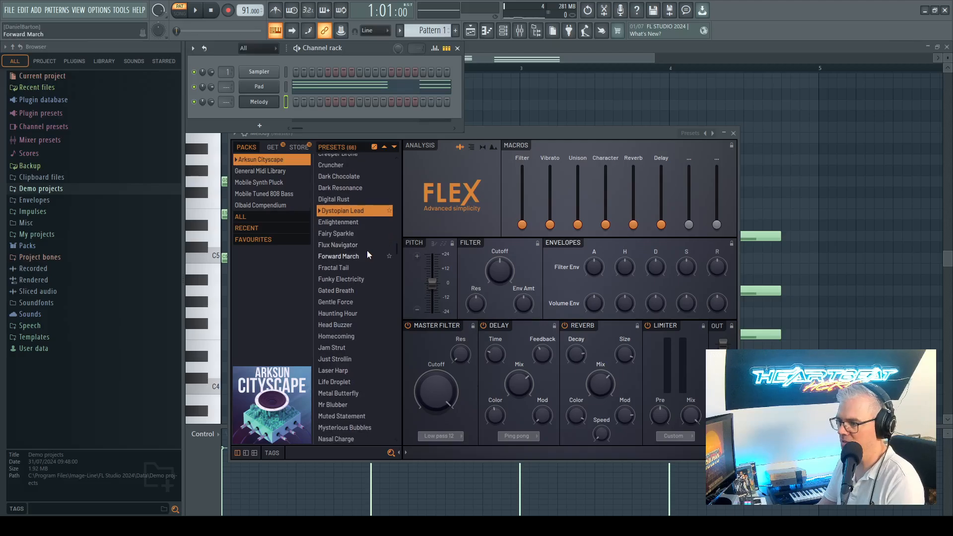
pyautogui.scroll(3, 368, 251)
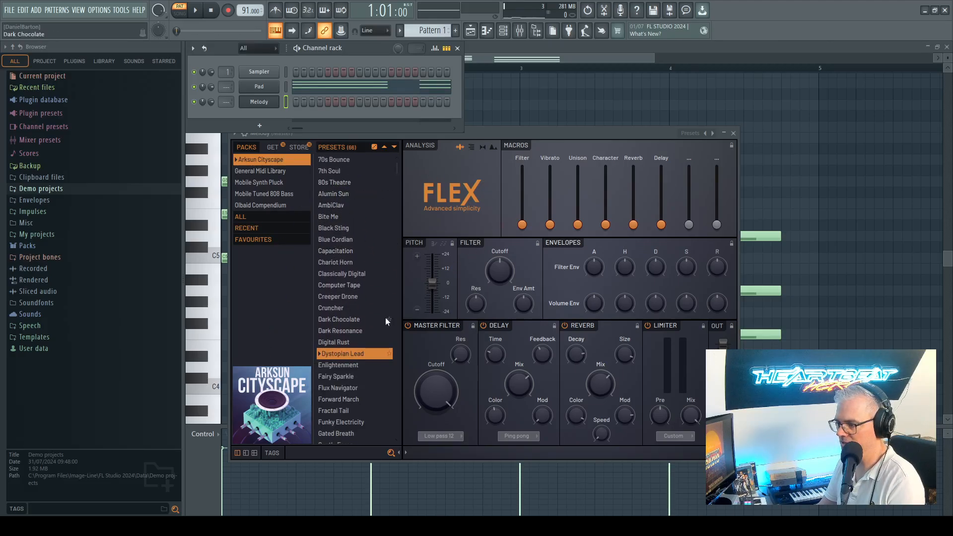
pyautogui.scroll(-3, 345, 362)
pyautogui.scroll(3, 344, 360)
pyautogui.click(274, 455)
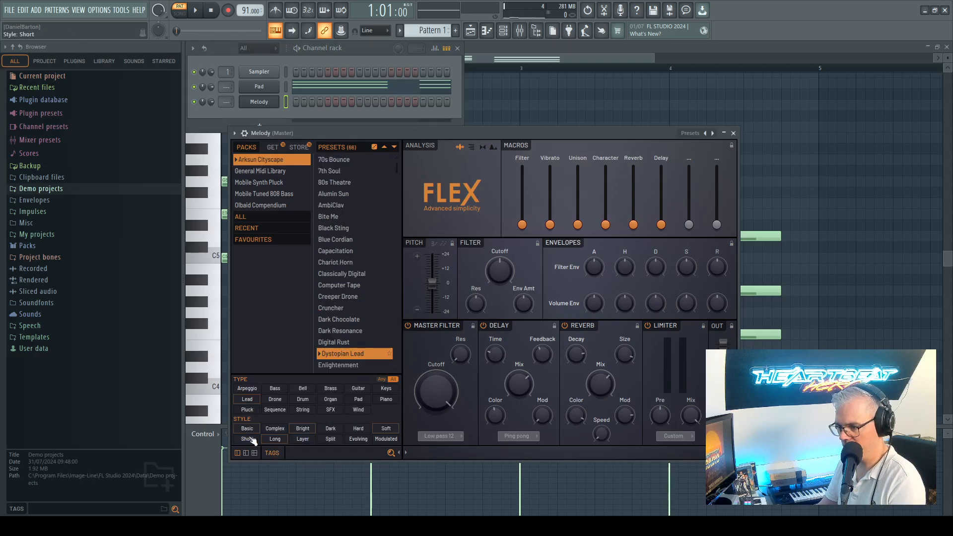
pyautogui.scroll(-3, 355, 297)
# Step: Audition the Enlightenment, Fairy Sparkle, Flux Navigator, Forward March, Fractal Tail, Funky Electricity and Gated Breath presets in FLEX
pyautogui.click(338, 271)
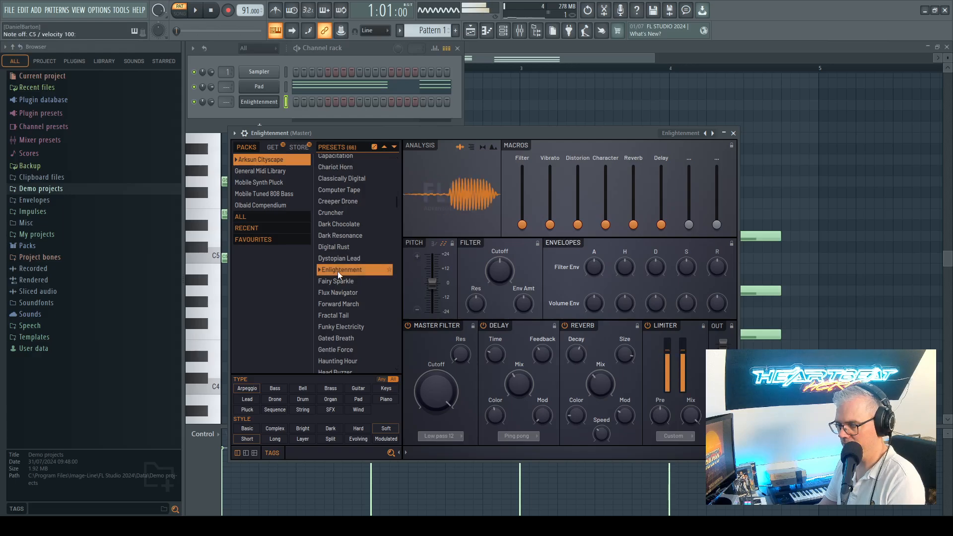
pyautogui.click(335, 281)
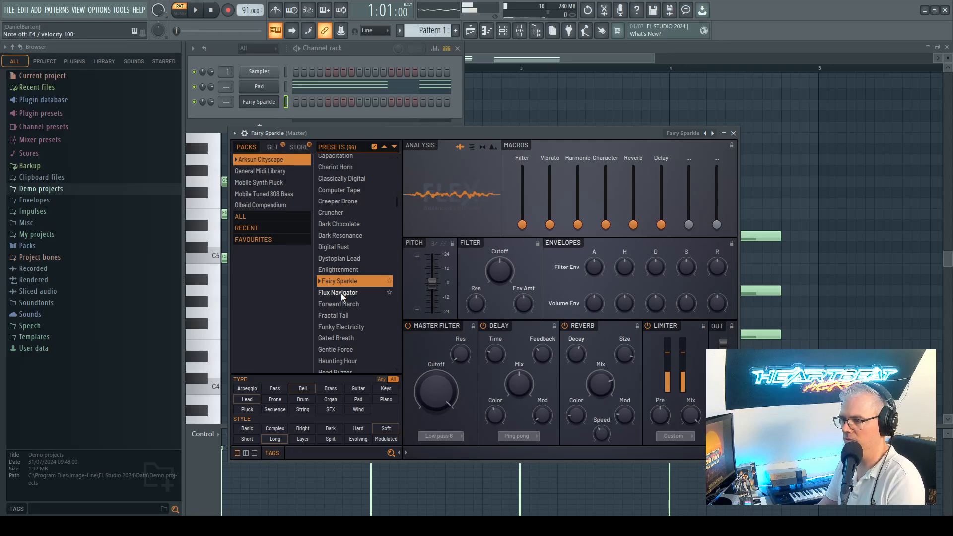
pyautogui.click(341, 293)
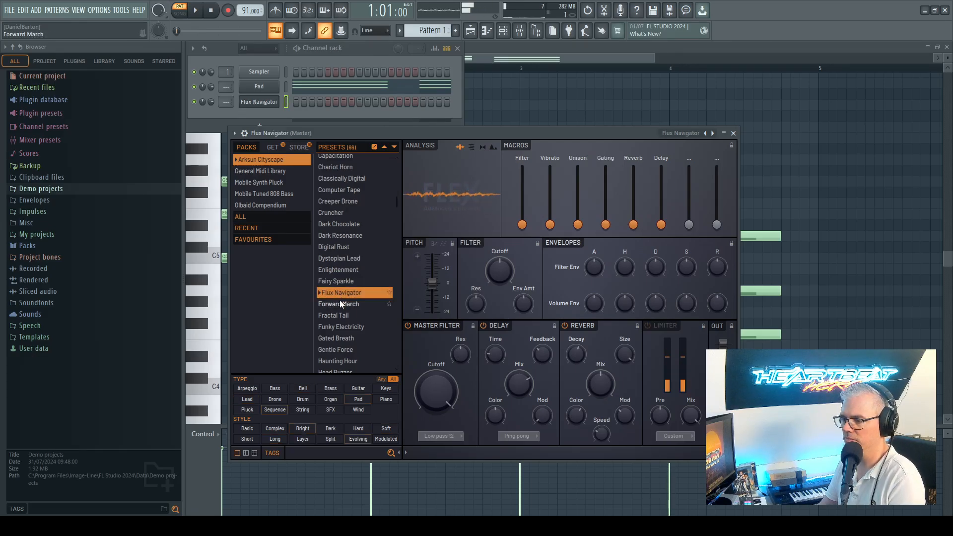
pyautogui.click(340, 302)
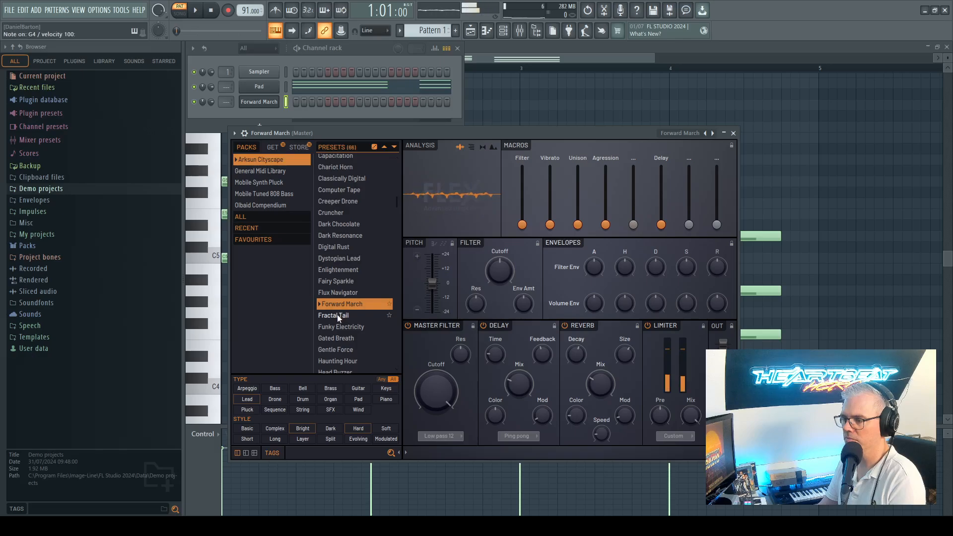
pyautogui.click(337, 314)
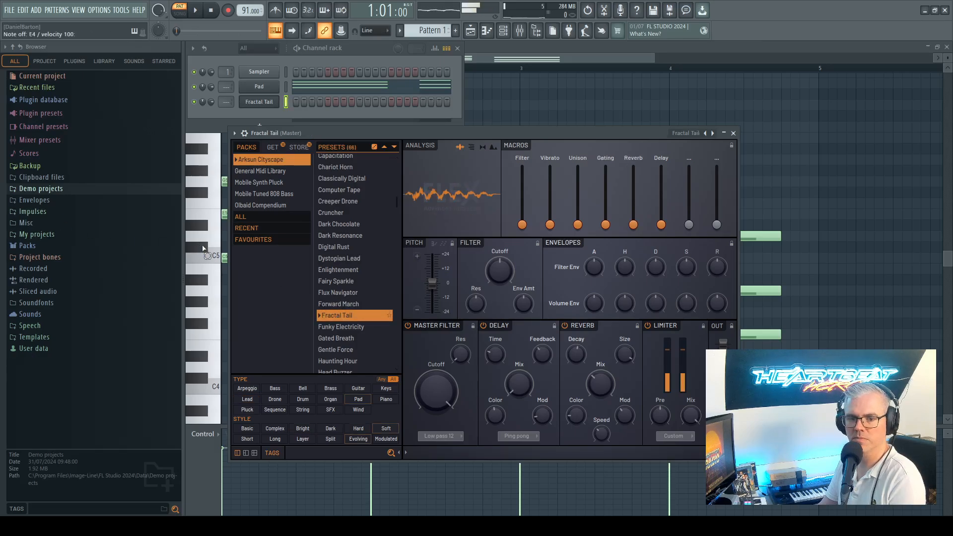
pyautogui.click(338, 327)
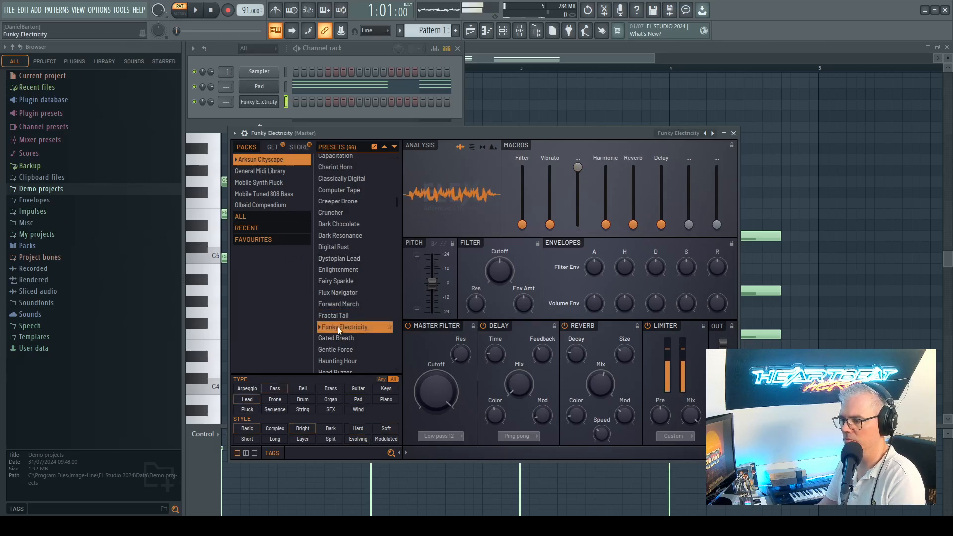
pyautogui.click(334, 339)
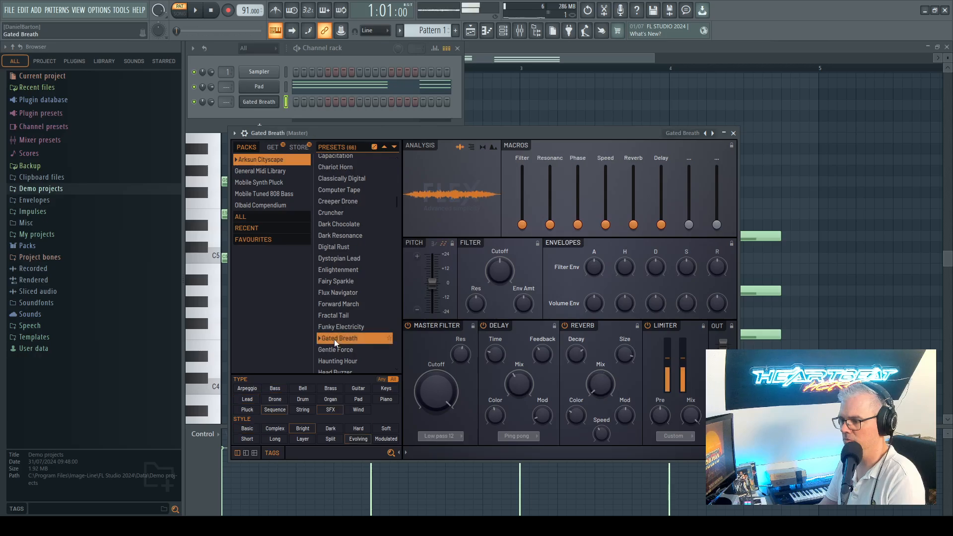
# Step: Audition further FLEX presets from Gentle Force onward, including Laser Harp and Life Droplet
pyautogui.scroll(-5, 348, 308)
pyautogui.click(337, 158)
pyautogui.scroll(4, 338, 282)
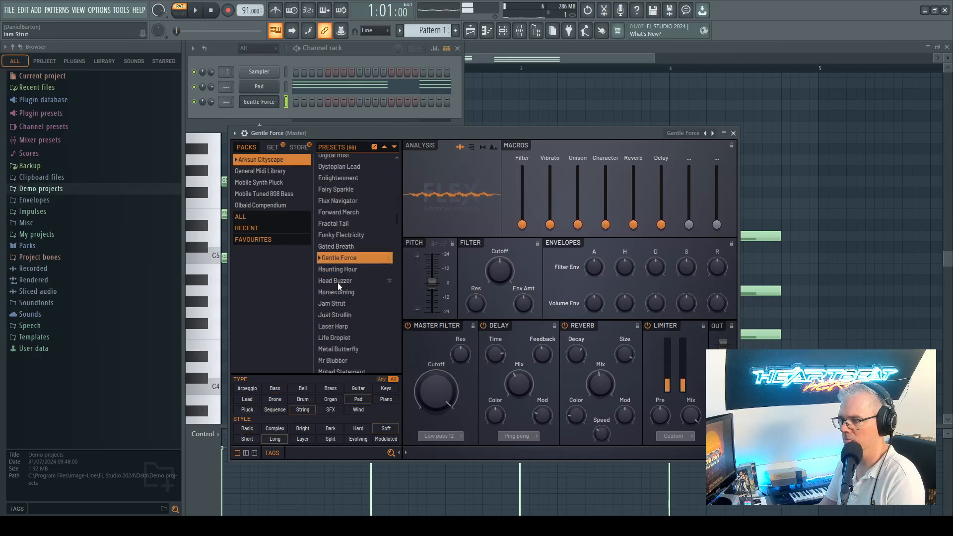
pyautogui.click(338, 314)
pyautogui.click(343, 325)
pyautogui.click(336, 337)
pyautogui.scroll(-4, 356, 318)
pyautogui.click(335, 206)
pyautogui.click(332, 219)
pyautogui.click(333, 227)
pyautogui.click(336, 242)
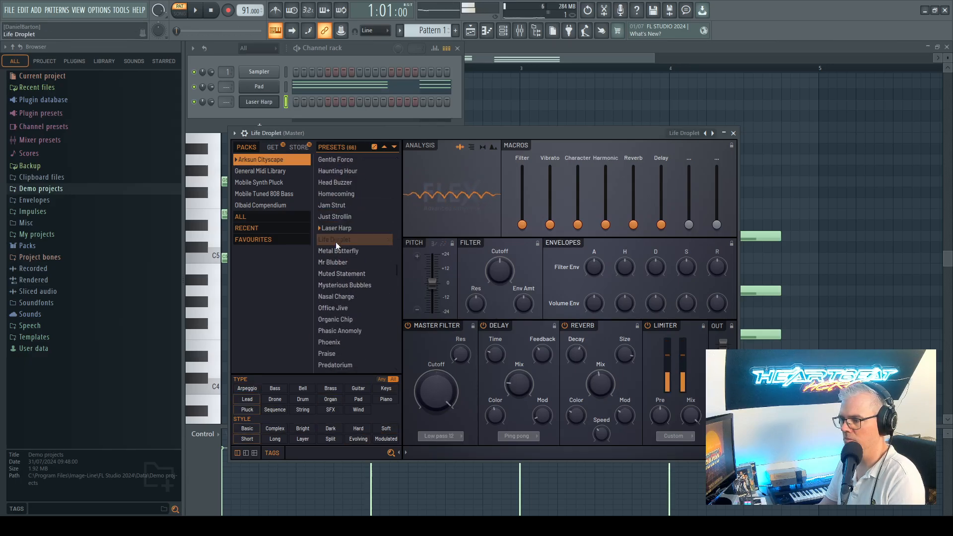
pyautogui.click(335, 250)
# Step: Load the 70s Bounce preset for the melody synth and close the FLEX window
pyautogui.scroll(8, 332, 283)
pyautogui.click(329, 216)
pyautogui.click(335, 164)
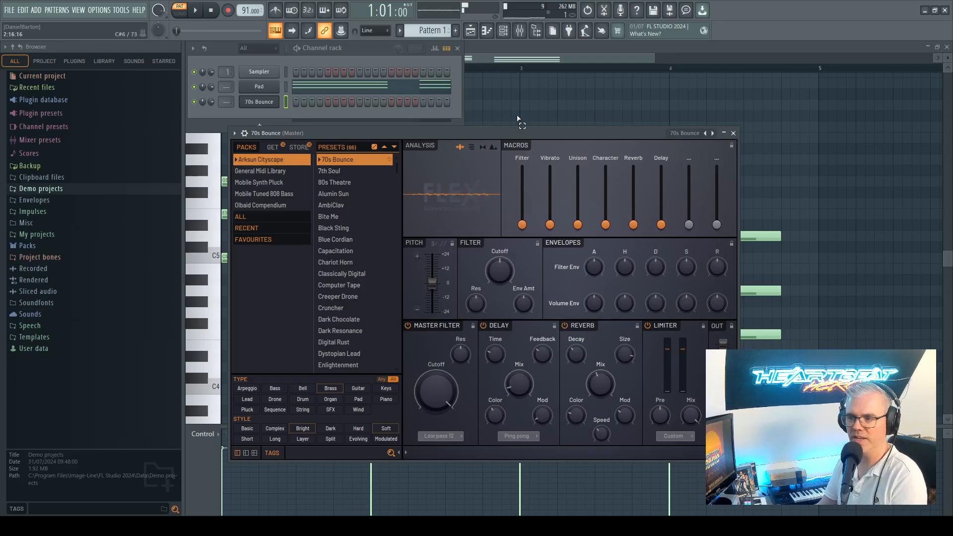
pyautogui.click(734, 133)
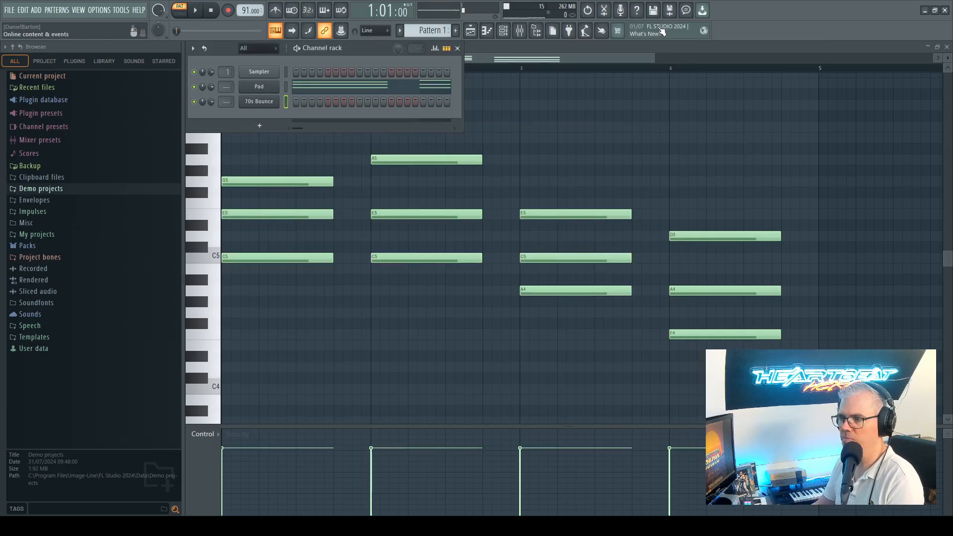
# Step: Rename the 70s Bounce channel to Synth 70s Bounce and close its FLEX window
pyautogui.click(259, 102)
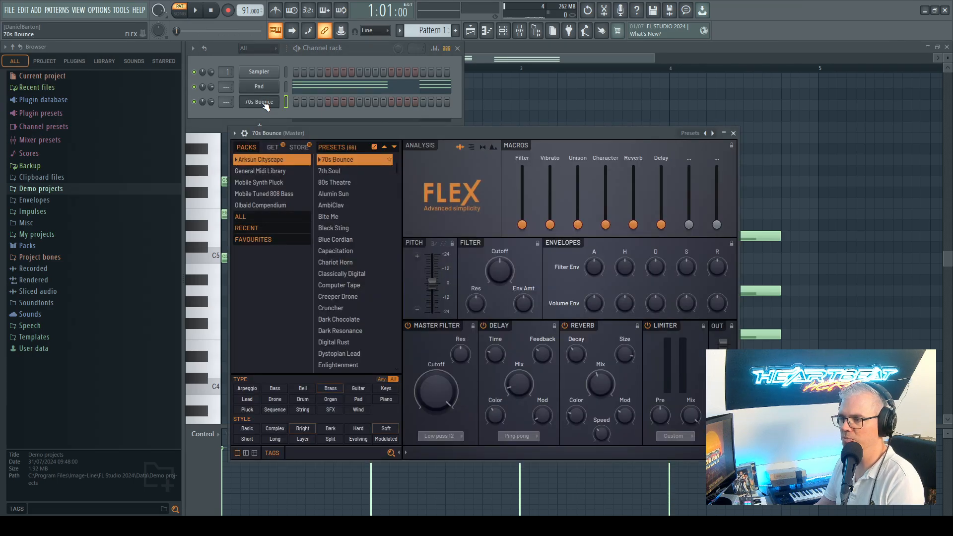
pyautogui.click(266, 107)
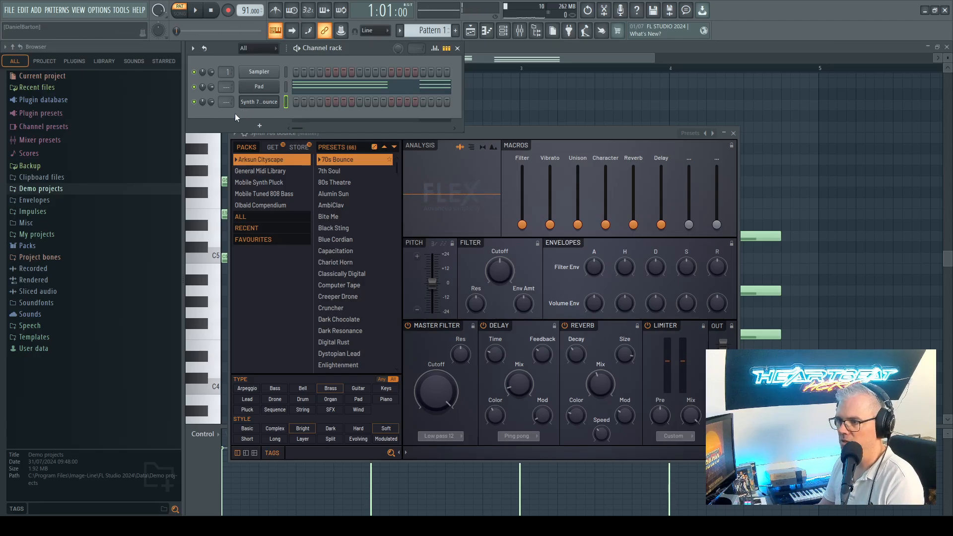
pyautogui.click(525, 137)
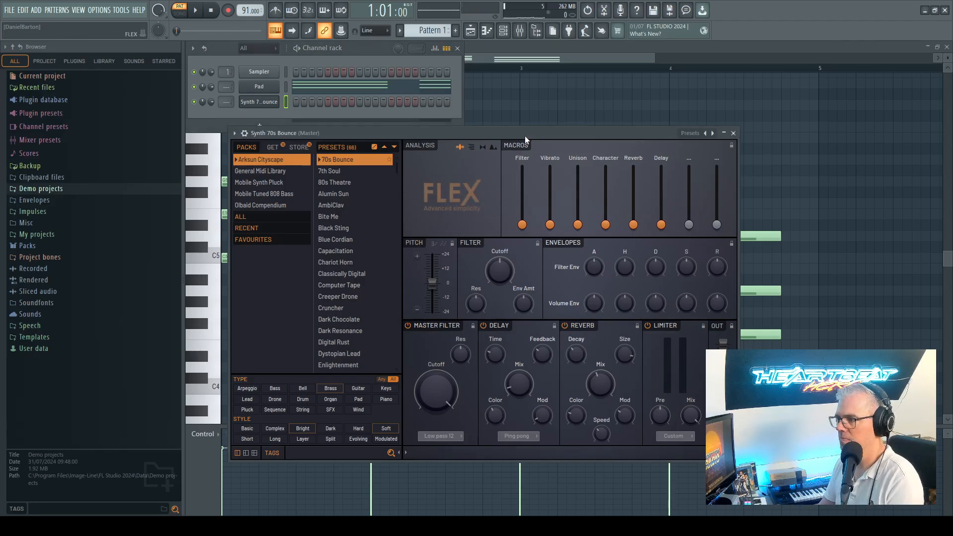
pyautogui.click(734, 133)
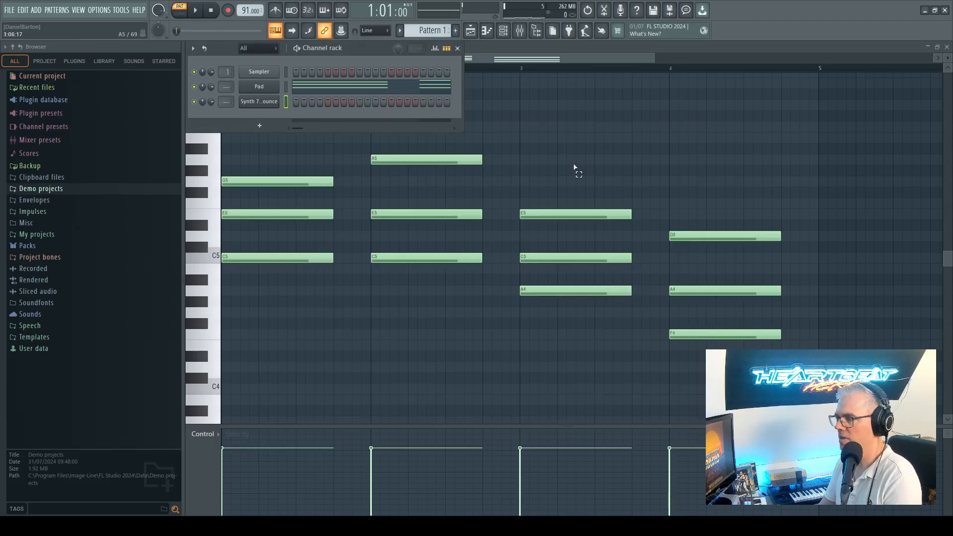
# Step: Play back the pad chords, stop playback, and open the empty piano roll of the Synth 70s Bounce channel
pyautogui.click(195, 12)
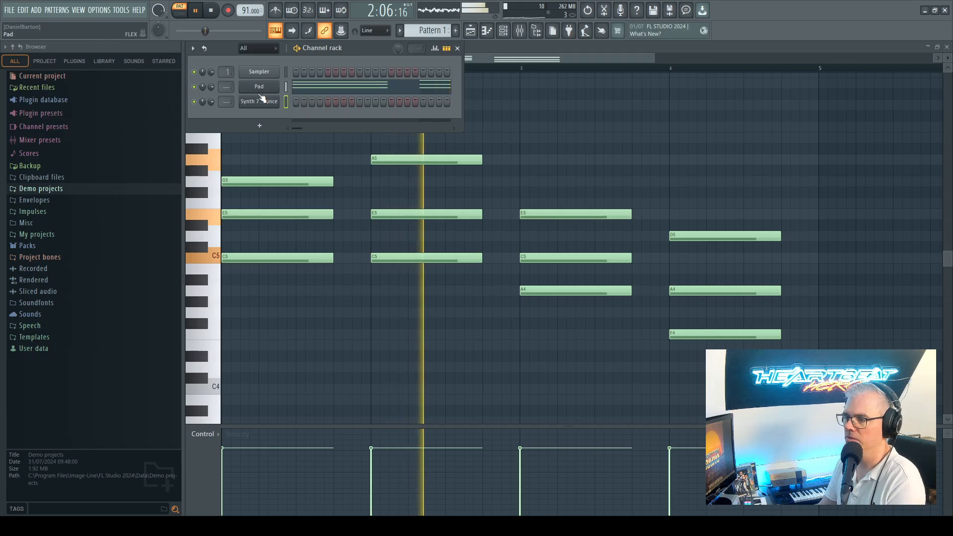
pyautogui.click(208, 17)
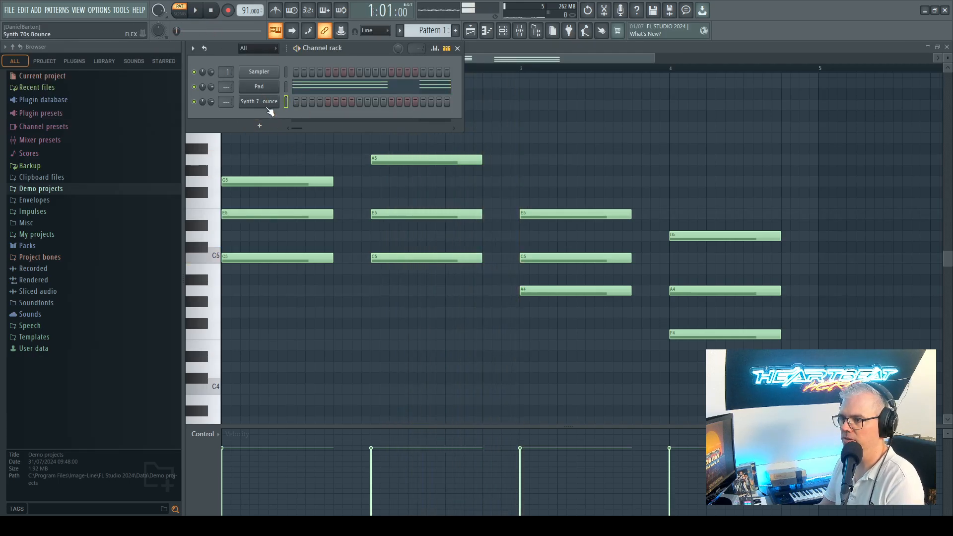
pyautogui.press('F7')
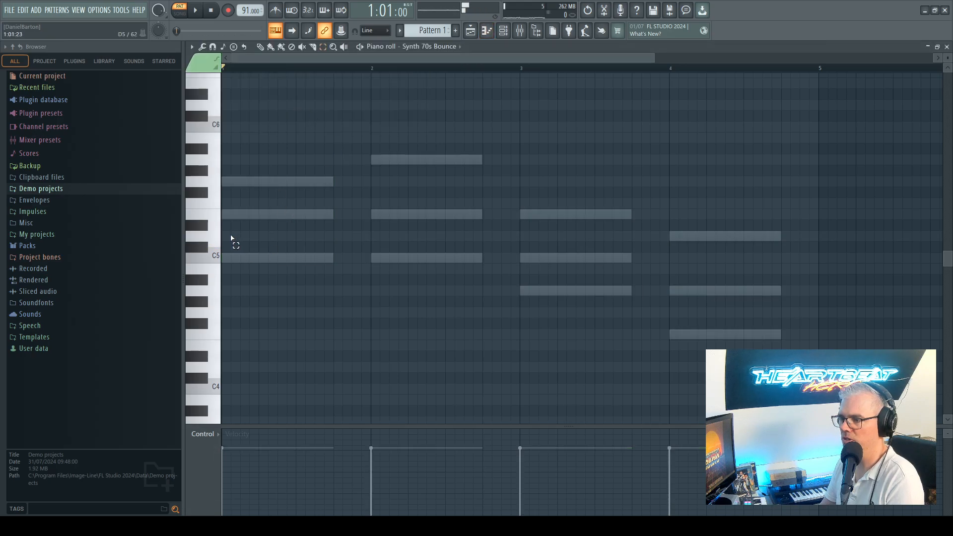
# Step: Try out melody notes with the Synth 70s Bounce sound, starting and stopping playback as needed
pyautogui.press('space')
pyautogui.press('space')
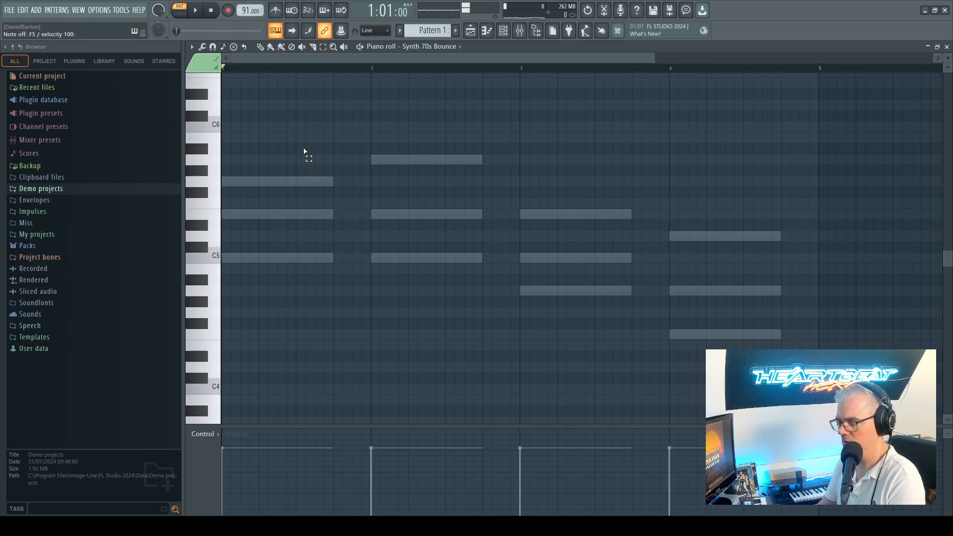
pyautogui.press('space')
pyautogui.press('space')
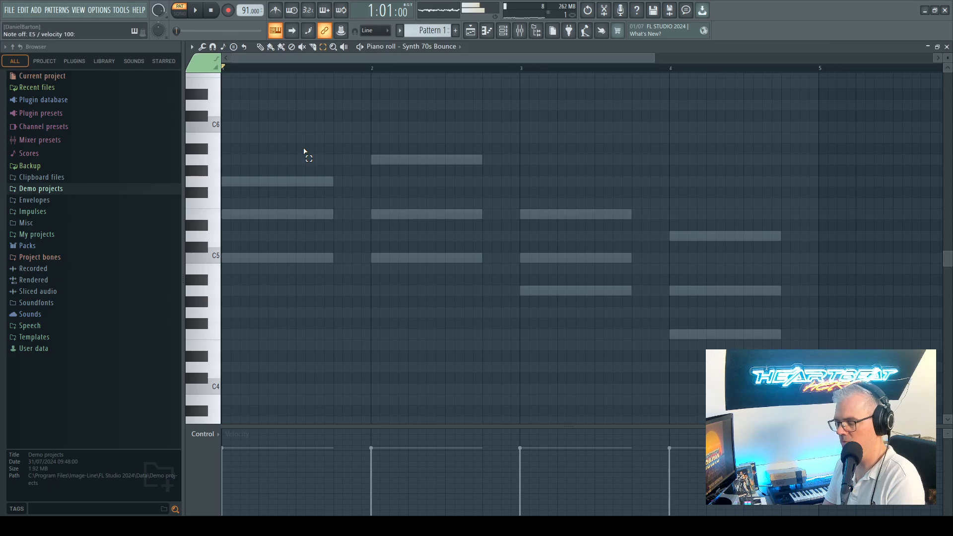
# Step: Draw a G5 melody note at the start of bar 1, shorten it to two steps, and audition it against the pads
pyautogui.press('space')
pyautogui.press('space')
pyautogui.moveTo(224, 184); pyautogui.dragTo(272, 185)
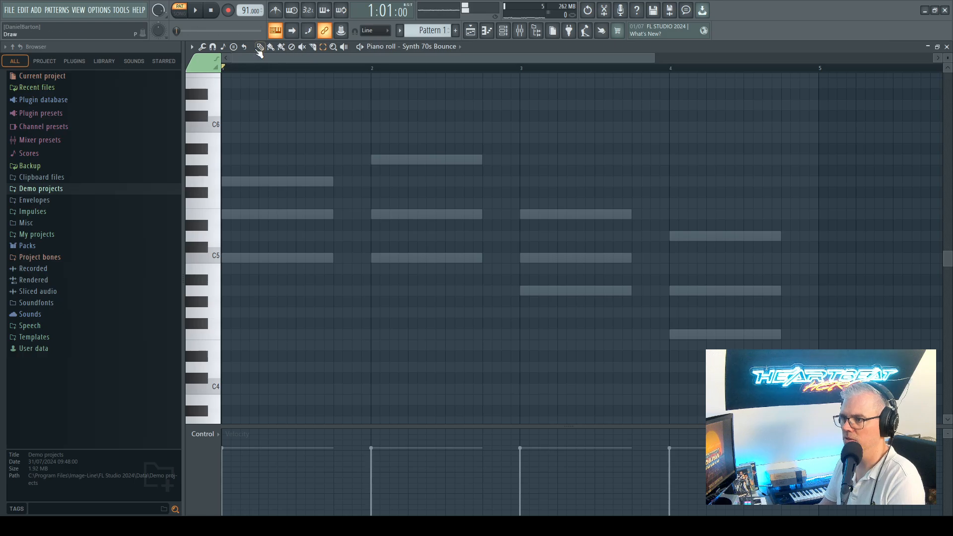
pyautogui.click(232, 185)
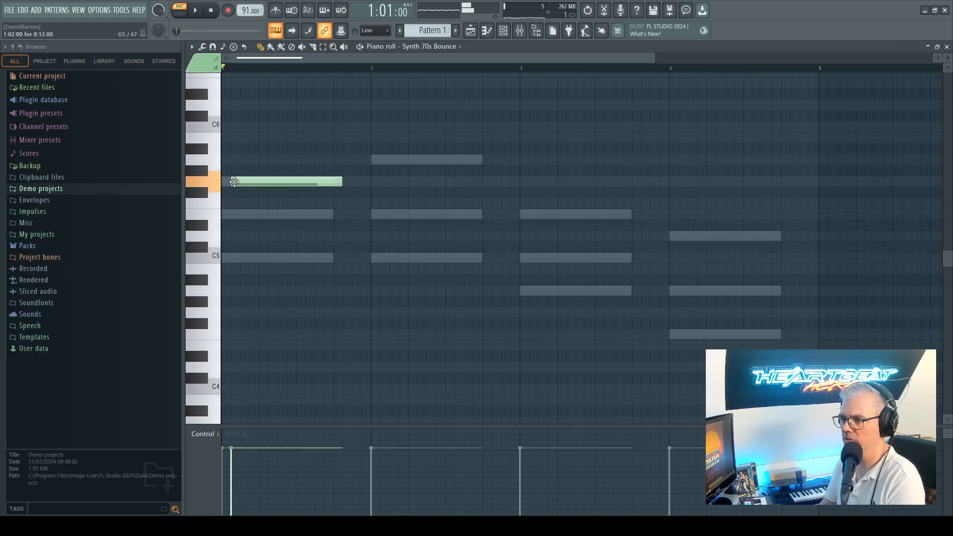
pyautogui.moveTo(331, 185); pyautogui.dragTo(260, 182)
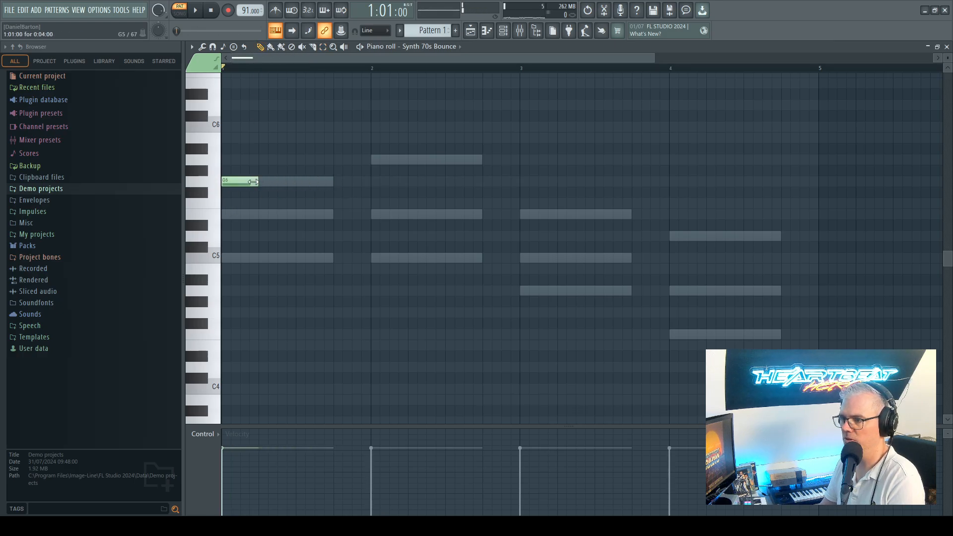
pyautogui.press('space')
pyautogui.press('space')
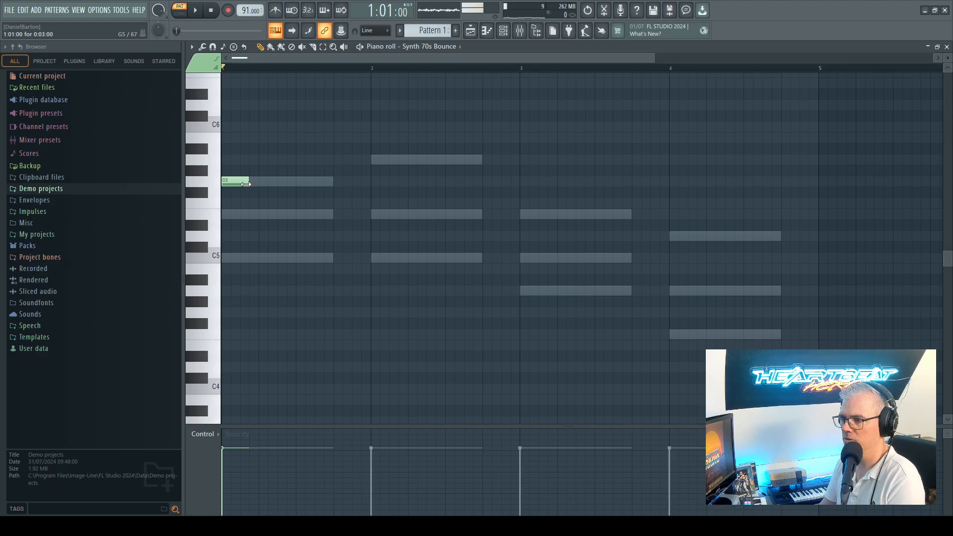
pyautogui.press('space')
pyautogui.press('space')
pyautogui.press('space')
pyautogui.press('space')
# Step: Add two-step notes: E5 on step 5 of bar 1, and A5 and E5 on steps 1 and 5 of bar 2, playing them back
pyautogui.click(264, 215)
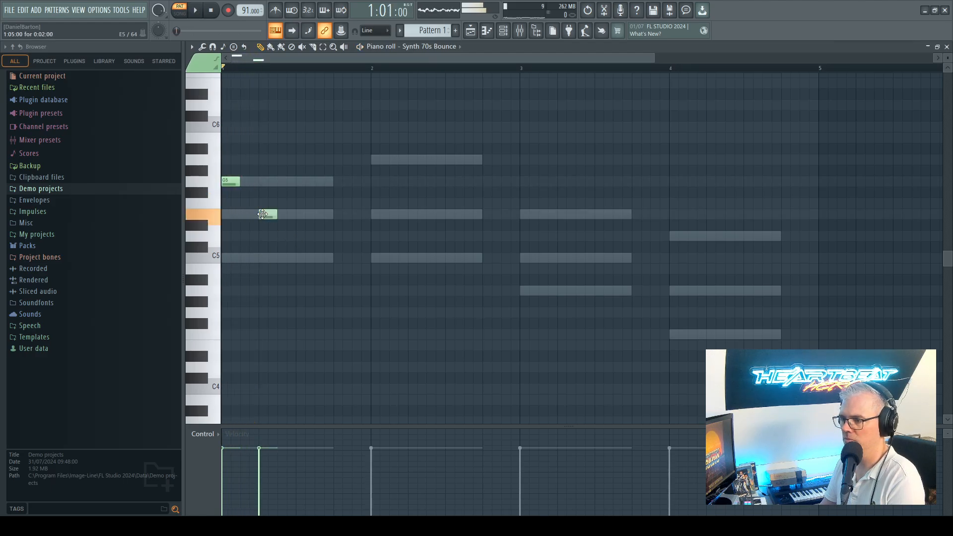
pyautogui.press('space')
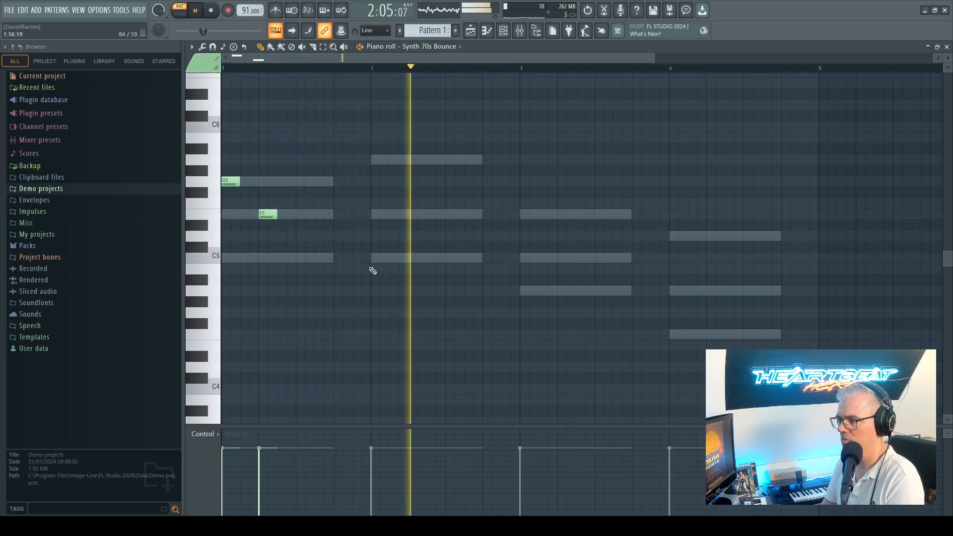
pyautogui.press('space')
pyautogui.click(370, 159)
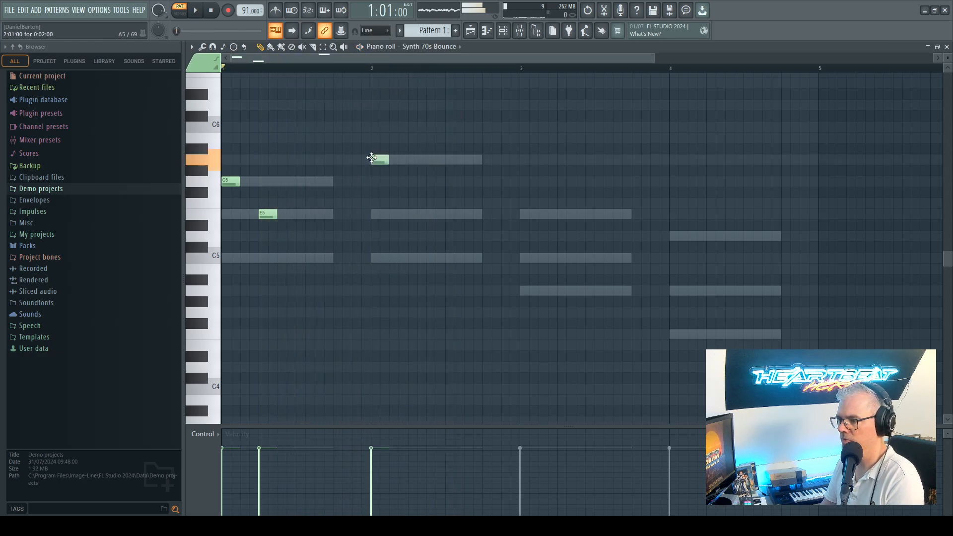
pyautogui.click(412, 217)
pyautogui.press('space')
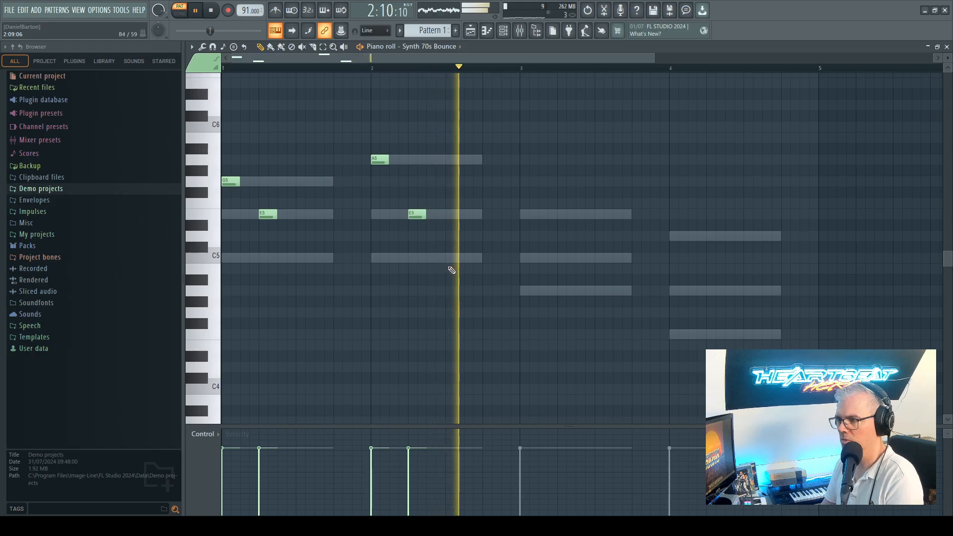
pyautogui.press('space')
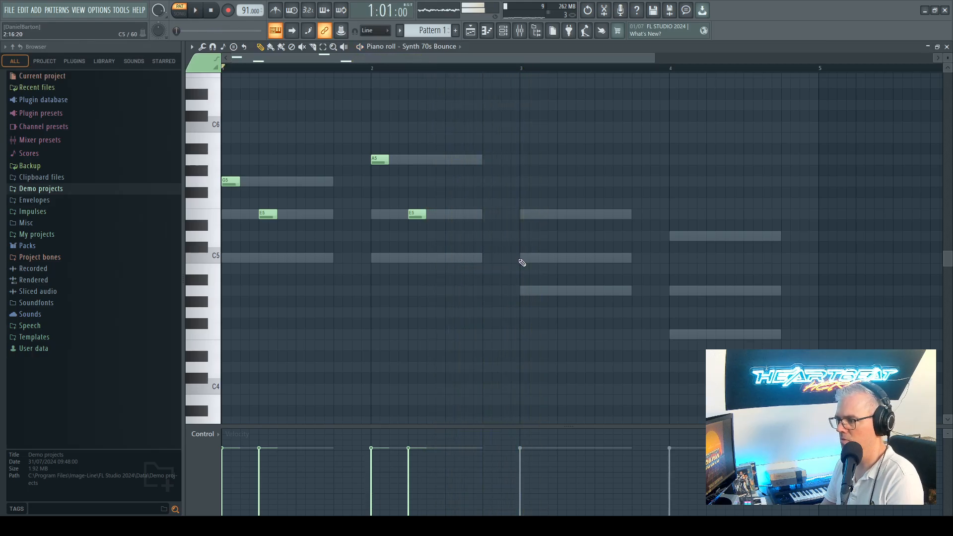
# Step: Add two-step notes C5 and A4 on steps 1 and 5 of bar 3, and F4 plus a lower note on those steps of bar 4
pyautogui.click(524, 258)
pyautogui.moveTo(524, 257)
pyautogui.mouseDown()
pyautogui.moveTo(524, 232)
pyautogui.moveTo(523, 268)
pyautogui.mouseUp()
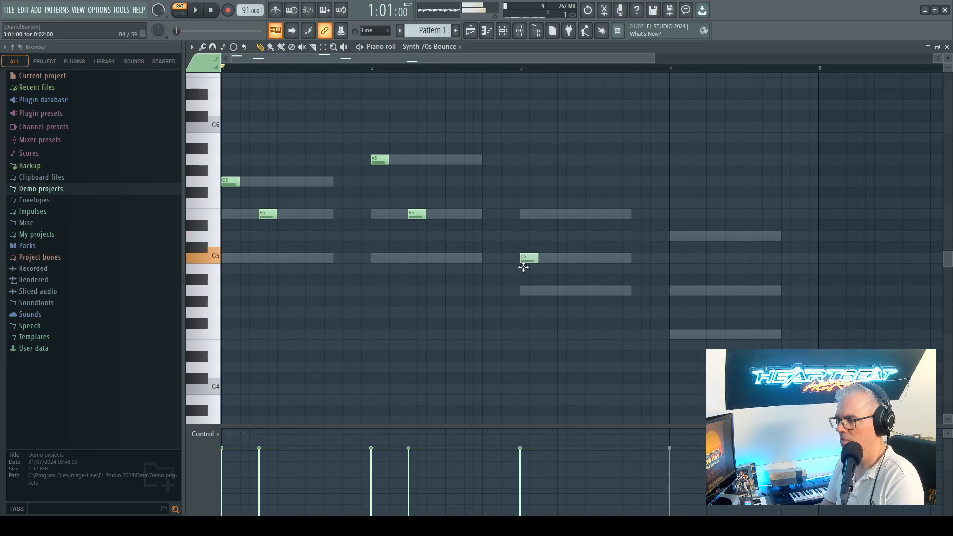
pyautogui.click(527, 290)
pyautogui.press('space')
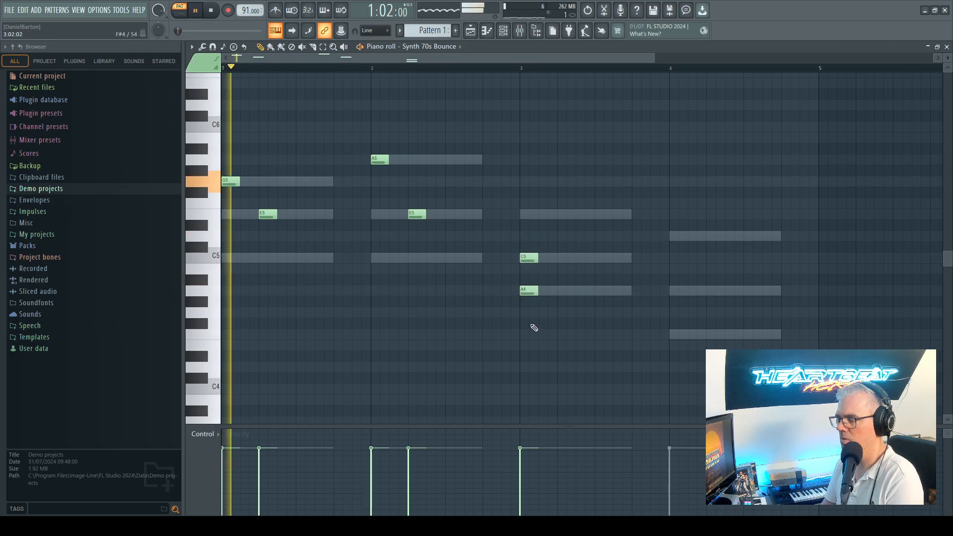
pyautogui.moveTo(528, 291); pyautogui.dragTo(566, 291)
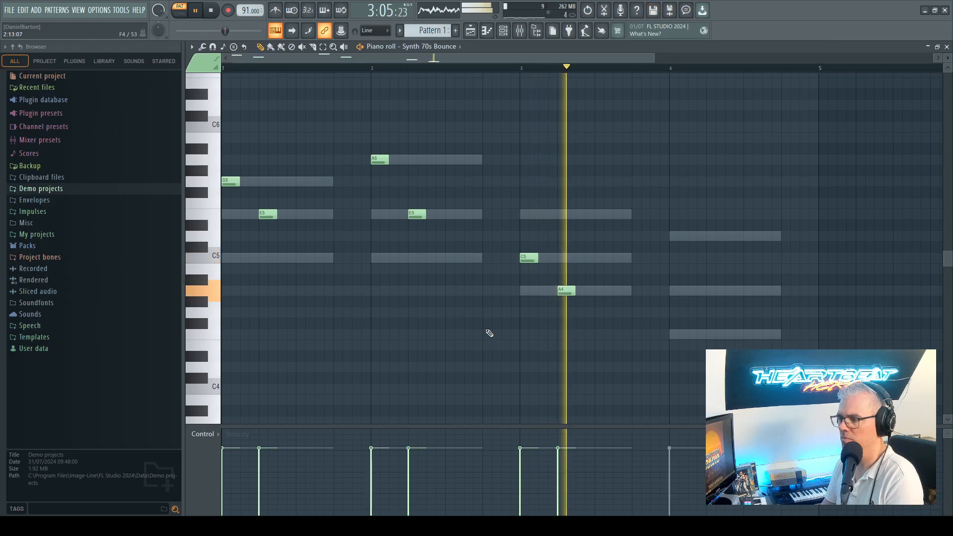
pyautogui.press('space')
pyautogui.click(674, 337)
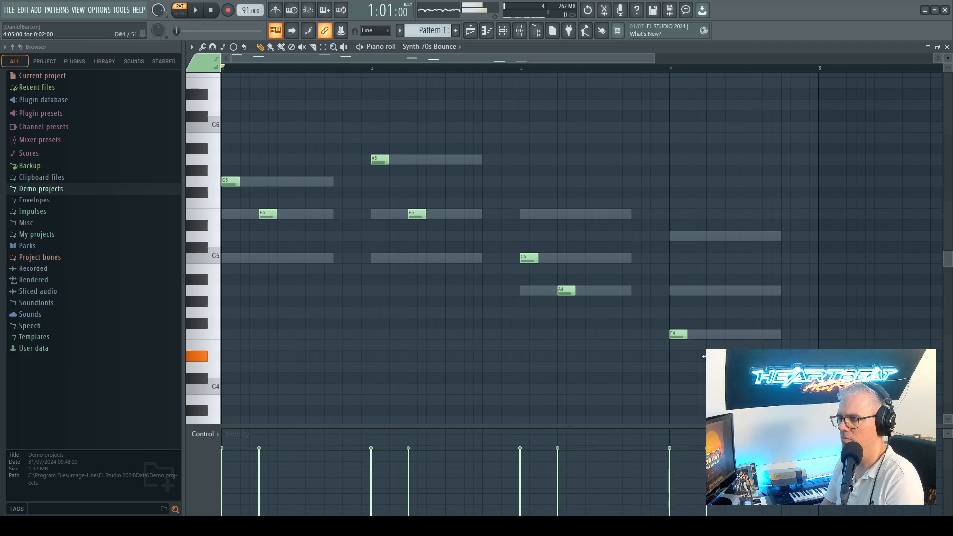
pyautogui.press('space')
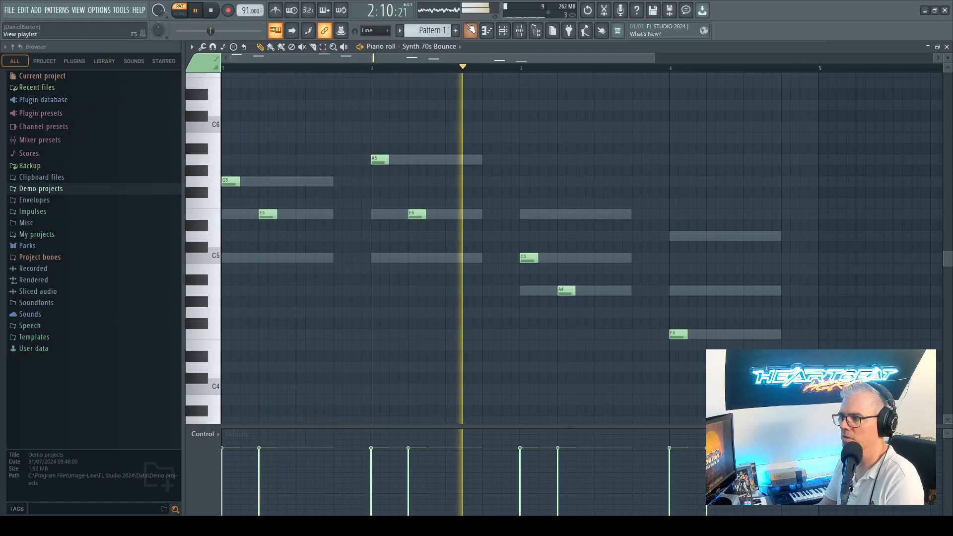
# Step: Look at the mixer tracks while the melody plays, close the mixer, and stop playback
pyautogui.click(504, 31)
pyautogui.click(503, 31)
pyautogui.click(520, 30)
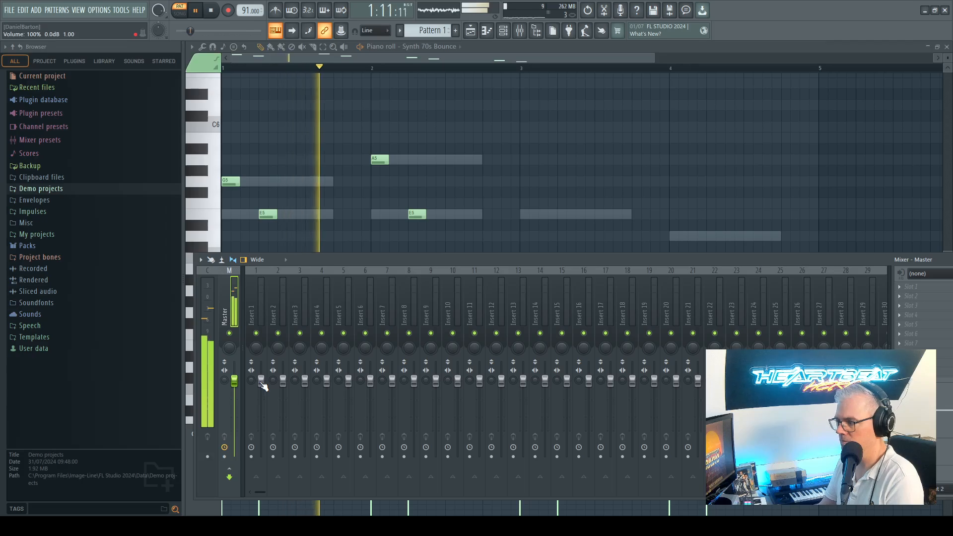
pyautogui.moveTo(439, 267); pyautogui.dragTo(382, 172)
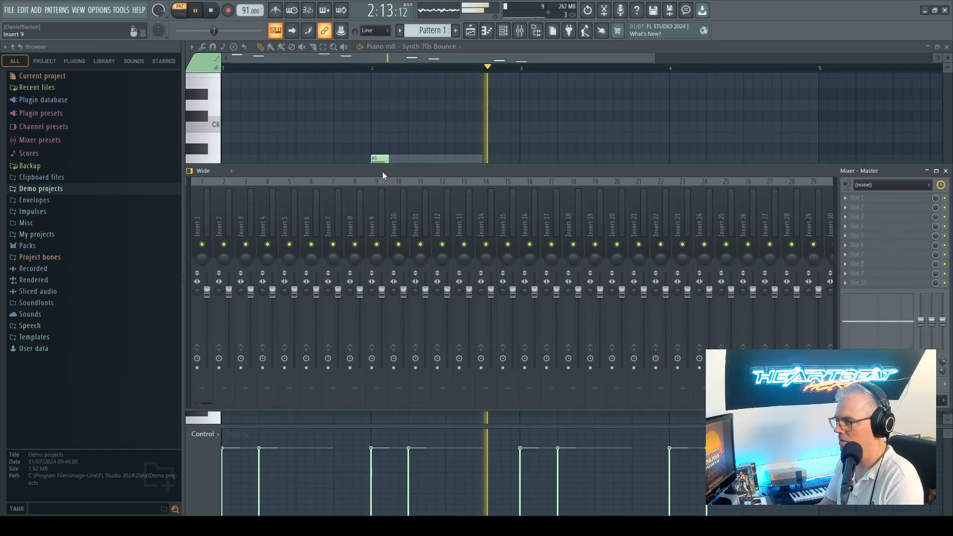
pyautogui.click(946, 170)
pyautogui.click(212, 12)
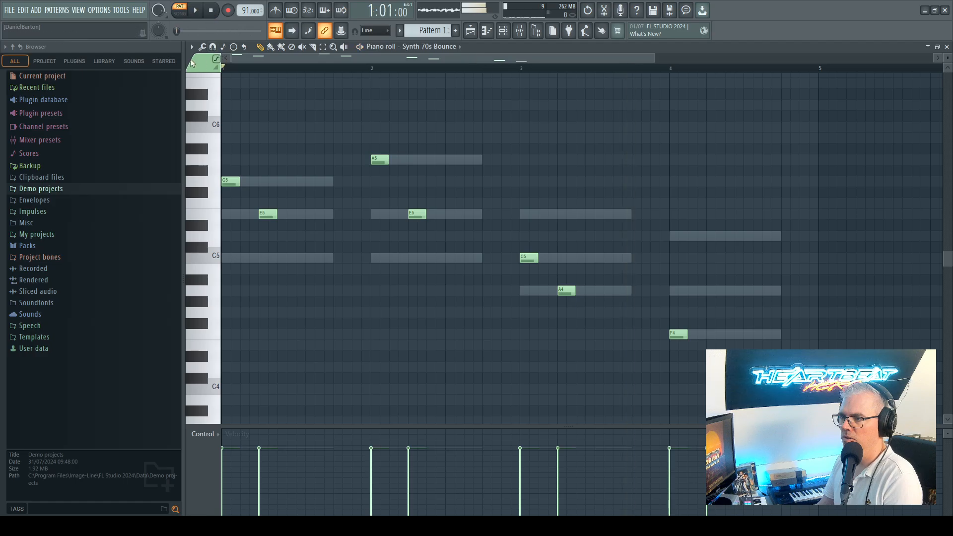
# Step: Show the channel rack with the playlist behind it, and move the channel rack slightly down
pyautogui.click(502, 31)
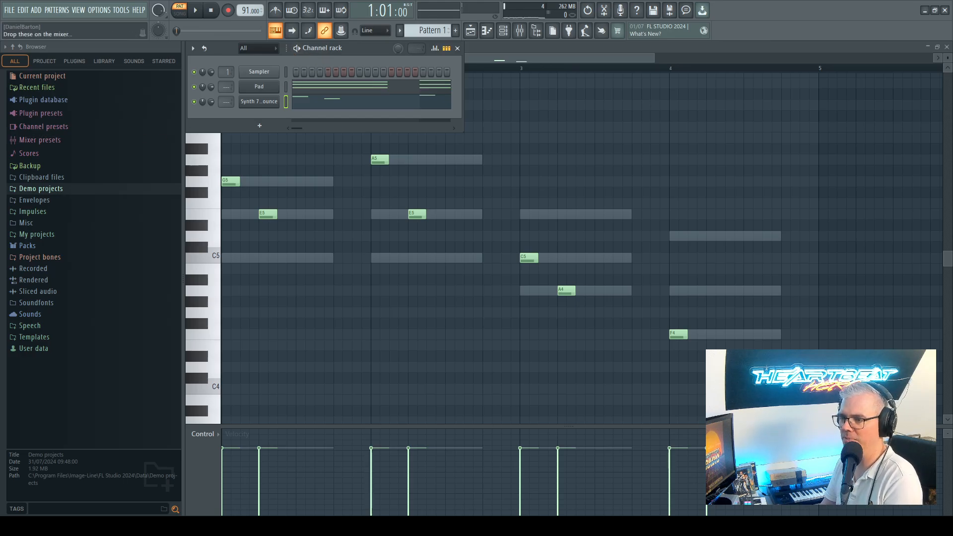
pyautogui.moveTo(363, 48); pyautogui.dragTo(363, 48)
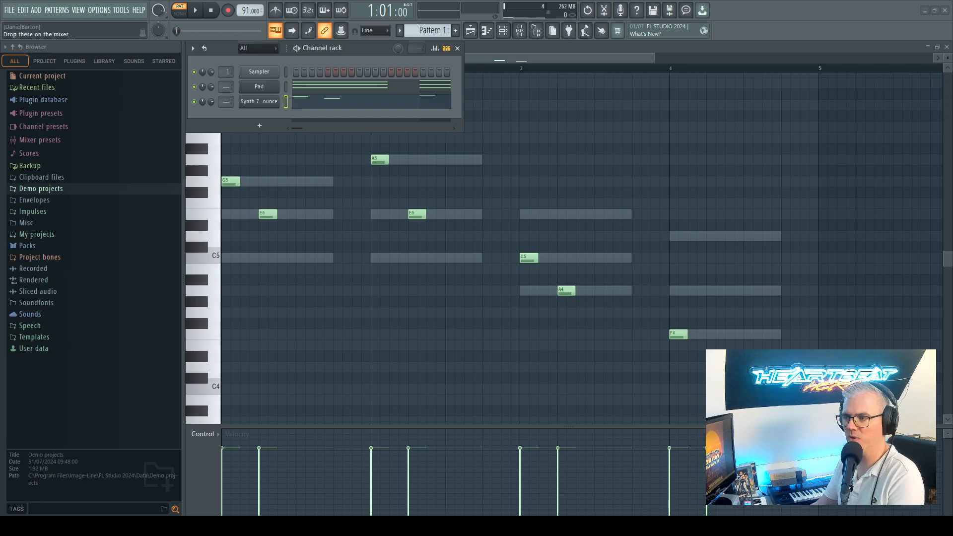
pyautogui.click(491, 32)
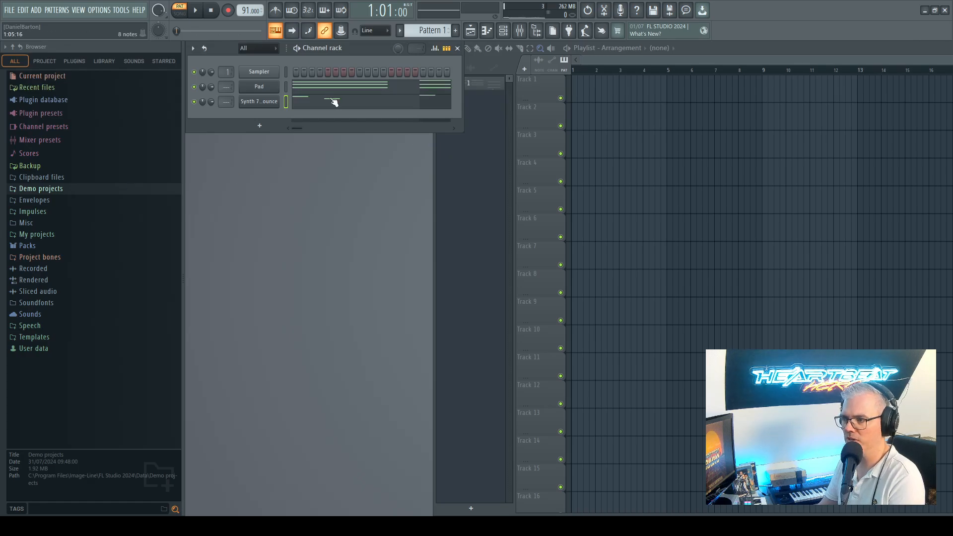
pyautogui.moveTo(377, 51); pyautogui.dragTo(380, 72)
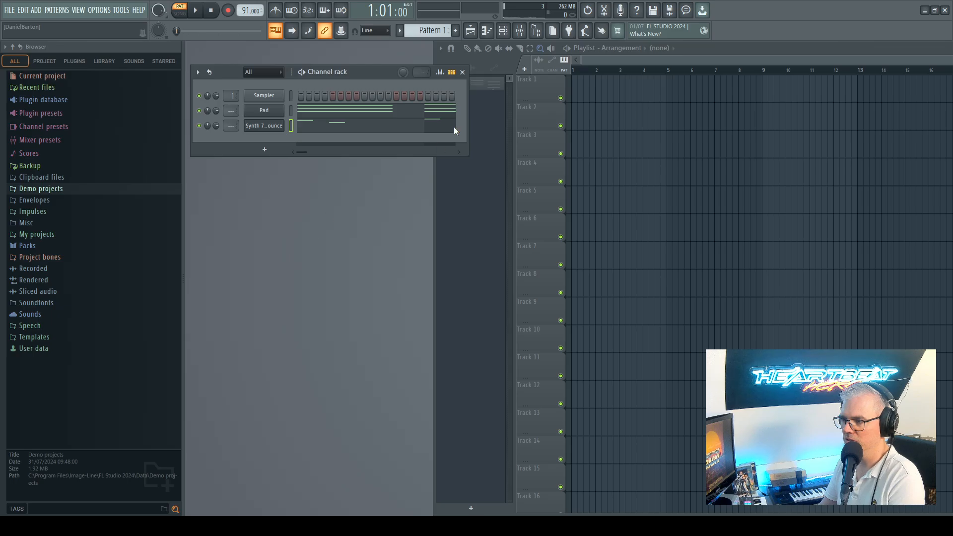
# Step: Create Pattern 2 with a copy of the Synth 70s Bounce notes from Pattern 1, and play it
pyautogui.click(456, 31)
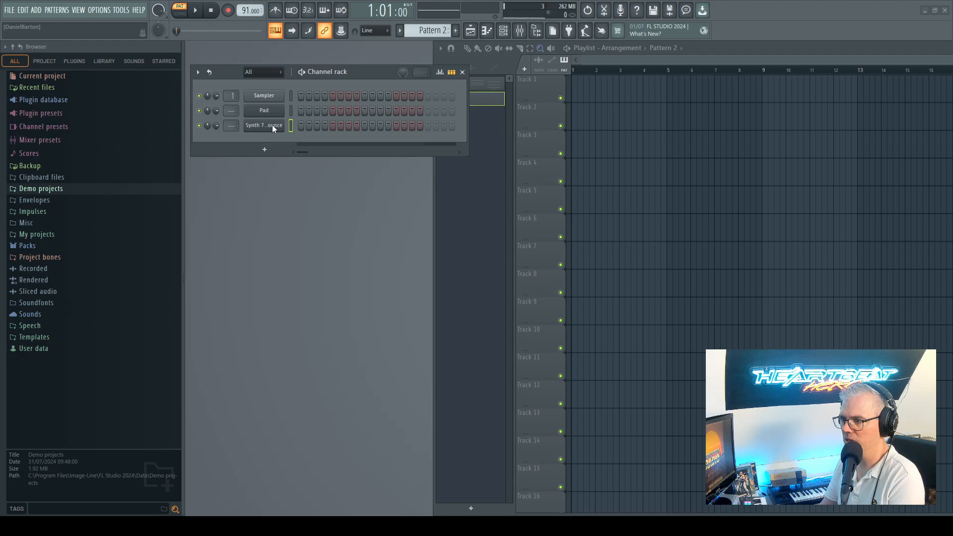
pyautogui.press('space')
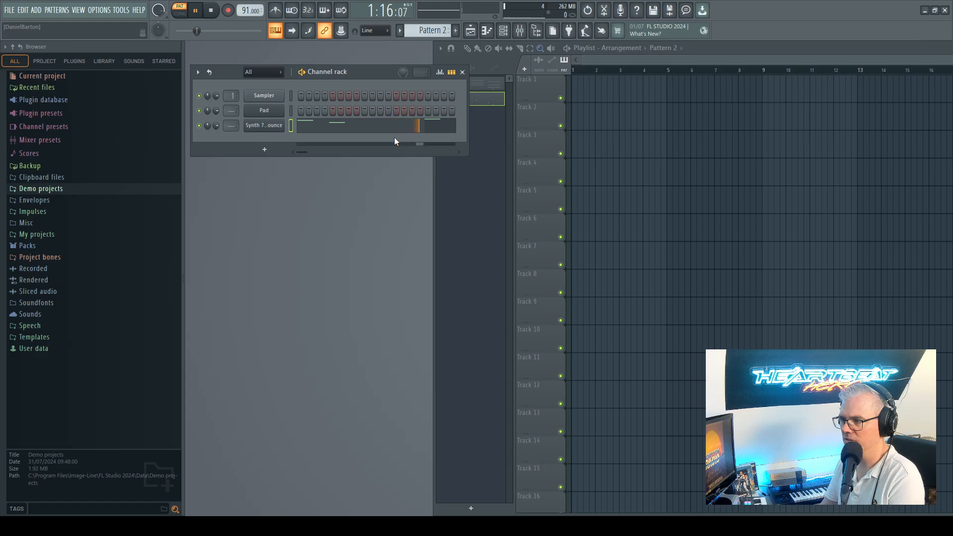
pyautogui.press('space')
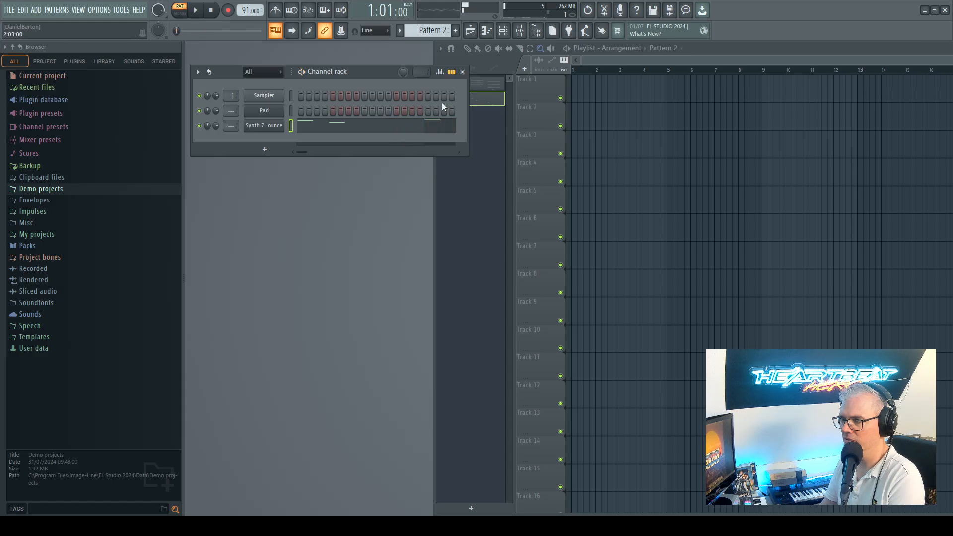
# Step: Place Pattern 1 on Track 1 and Pattern 2 on Track 2 of the playlist, both starting at bar 1
pyautogui.click(474, 85)
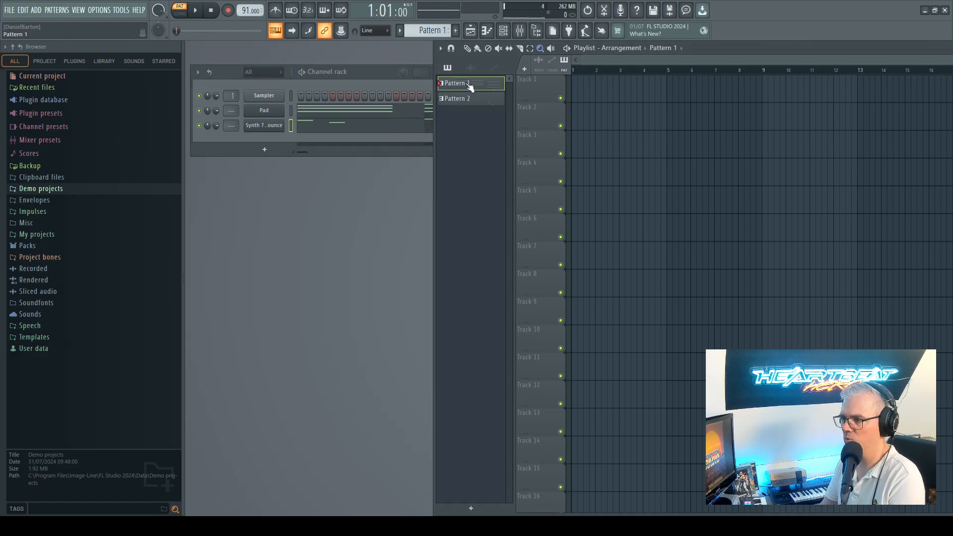
pyautogui.click(576, 83)
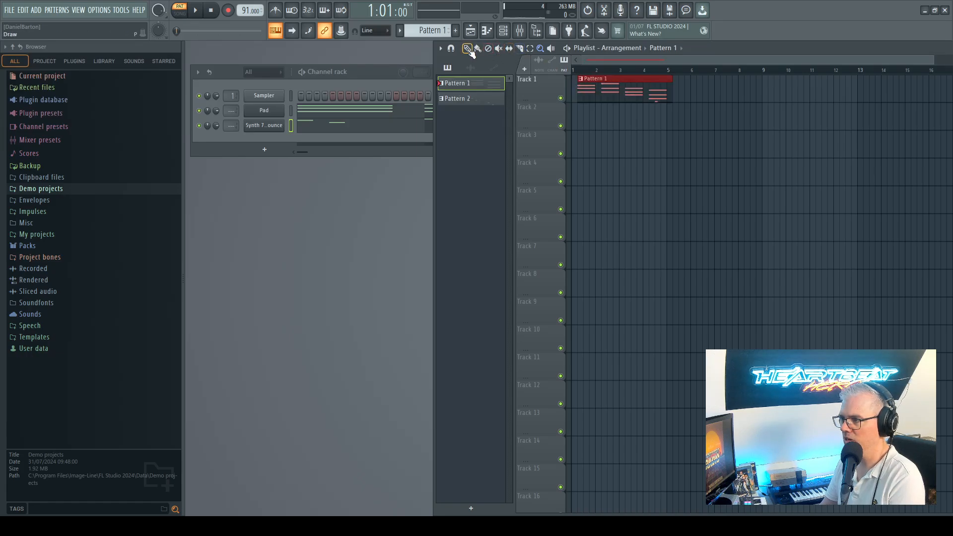
pyautogui.click(510, 48)
pyautogui.click(468, 48)
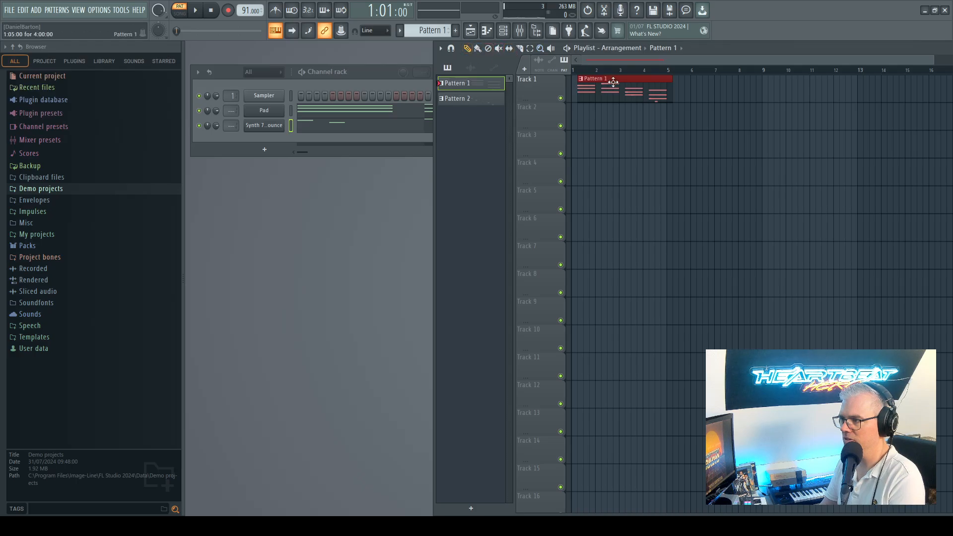
pyautogui.moveTo(614, 82); pyautogui.dragTo(607, 82)
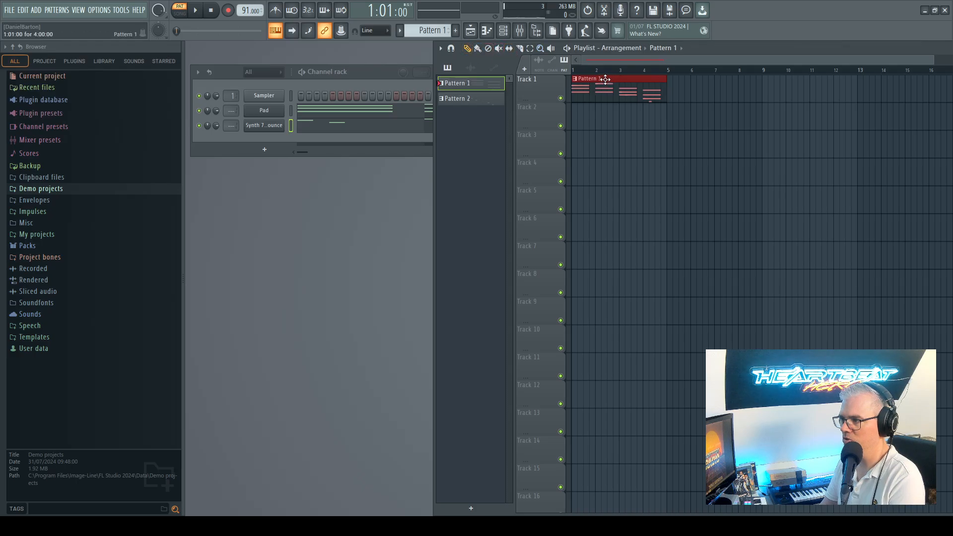
pyautogui.click(459, 99)
pyautogui.click(575, 123)
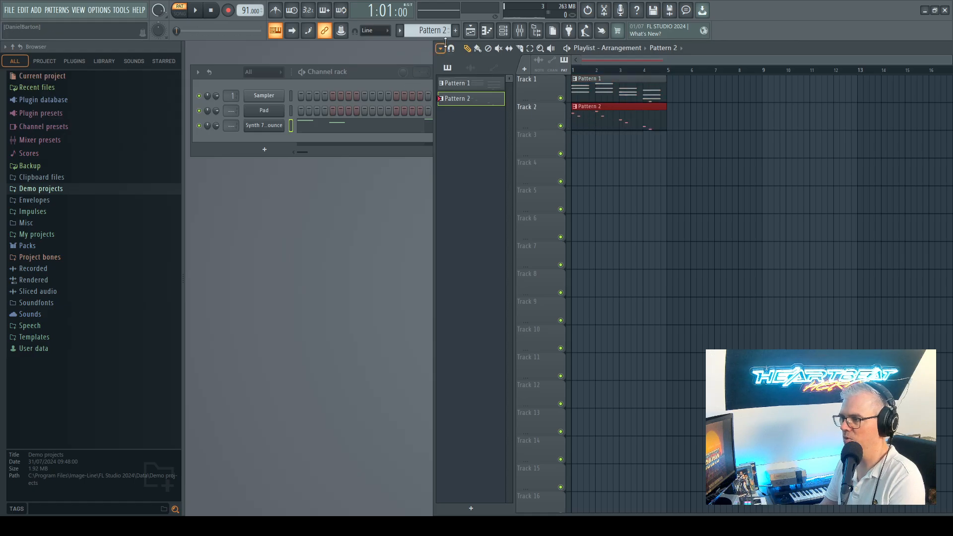
# Step: Create a third pattern named Basdrum, and rename Pattern 2 to Synth and Pattern 1 to Pads
pyautogui.click(455, 31)
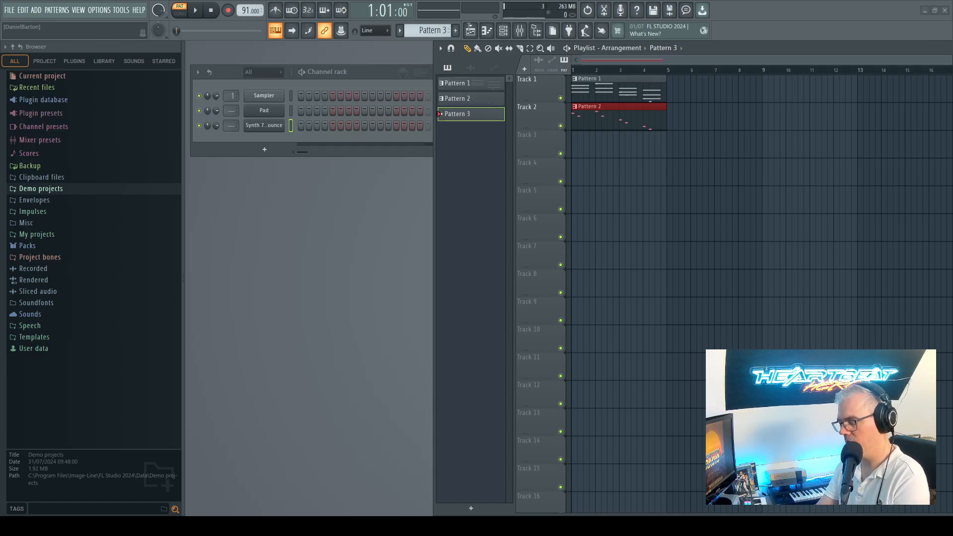
pyautogui.click(458, 101)
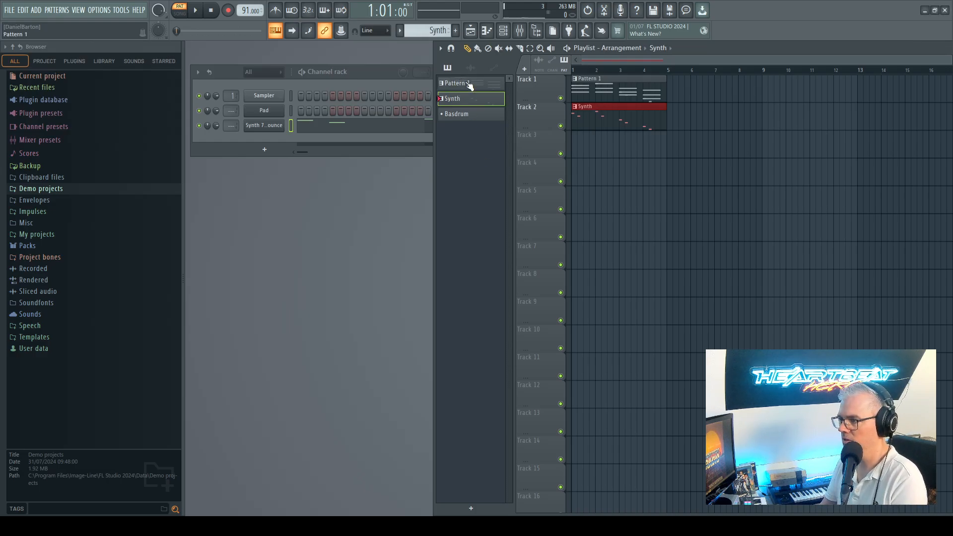
pyautogui.click(470, 87)
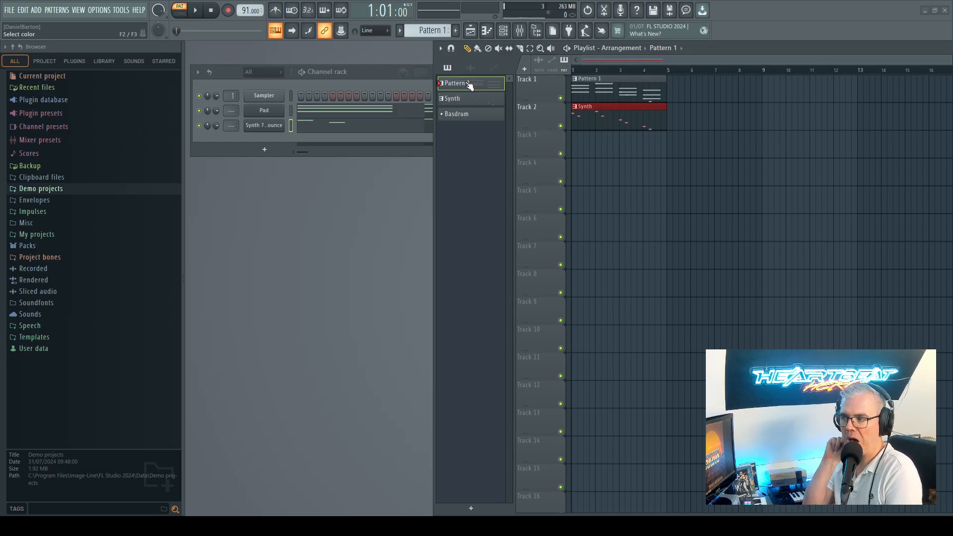
pyautogui.write('Pads')
pyautogui.press('Return')
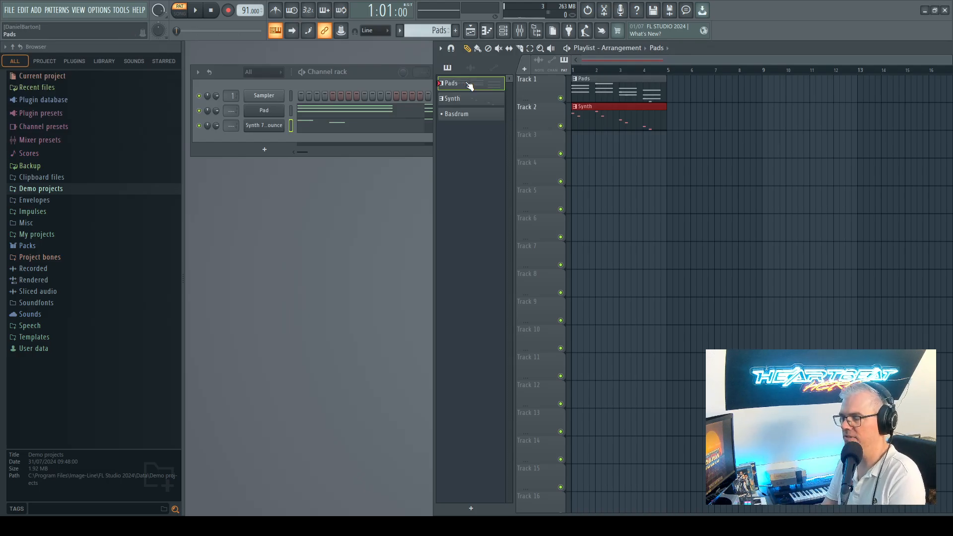
# Step: Select the Basdrum pattern and open the Sampler channel's settings
pyautogui.click(465, 115)
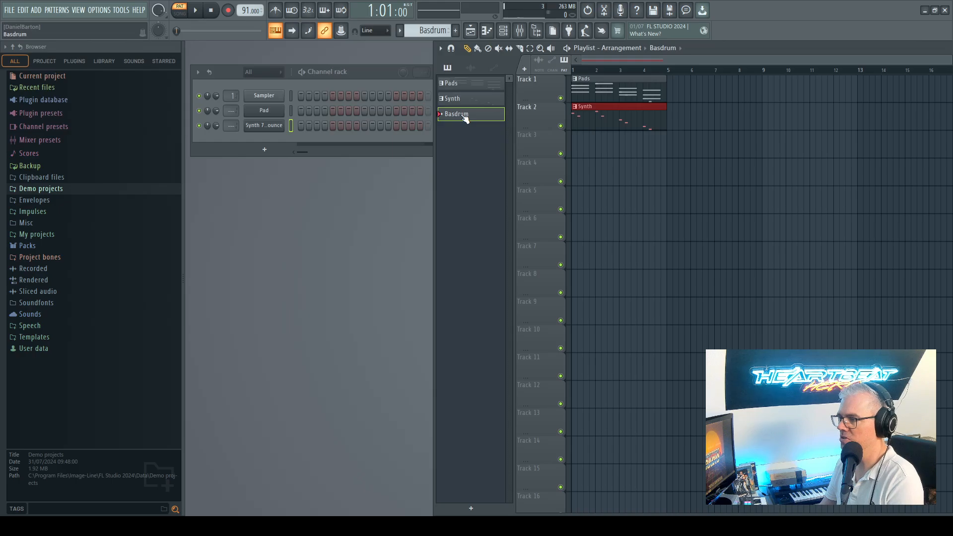
pyautogui.click(260, 153)
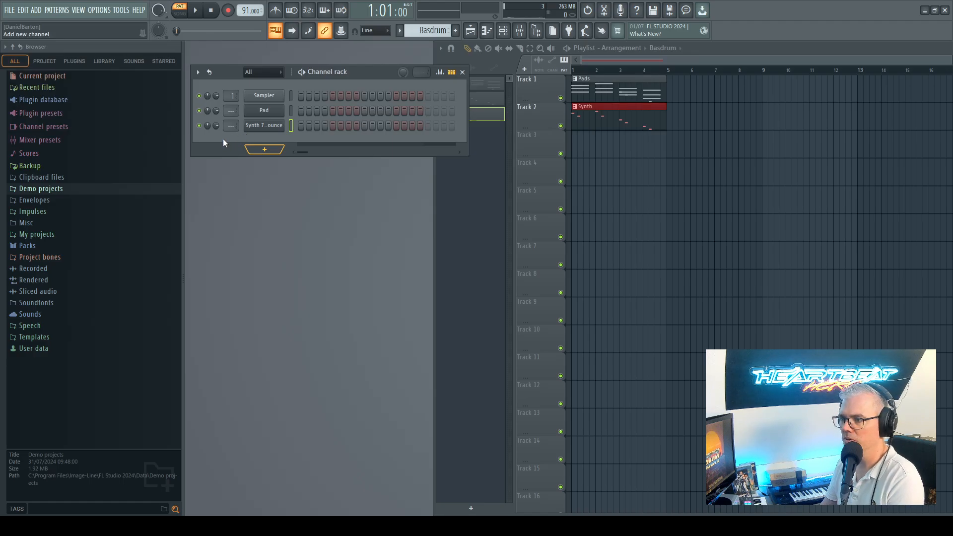
pyautogui.click(271, 97)
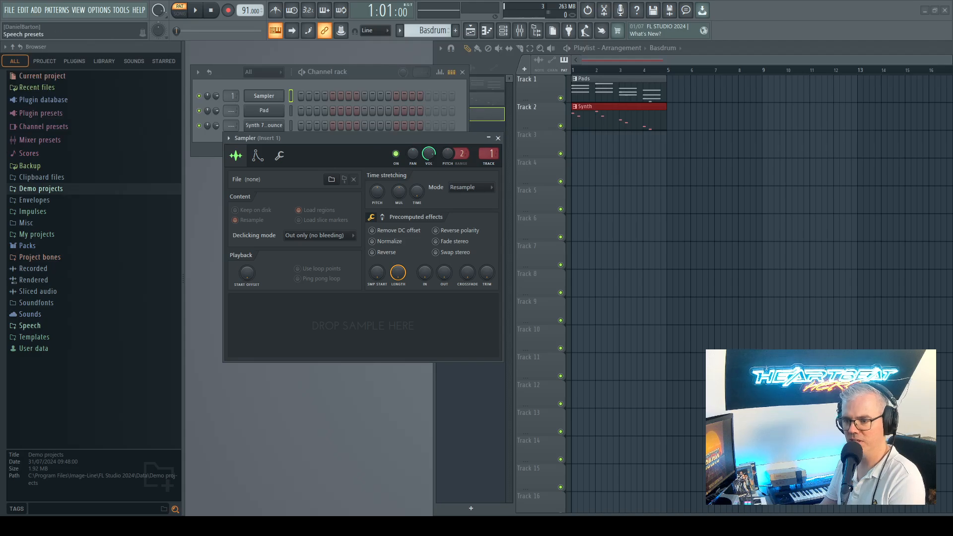
# Step: Load the 707 Kick sample from Packs > Drums > Kicks onto the Sampler channel and close the sampler window
pyautogui.click(27, 245)
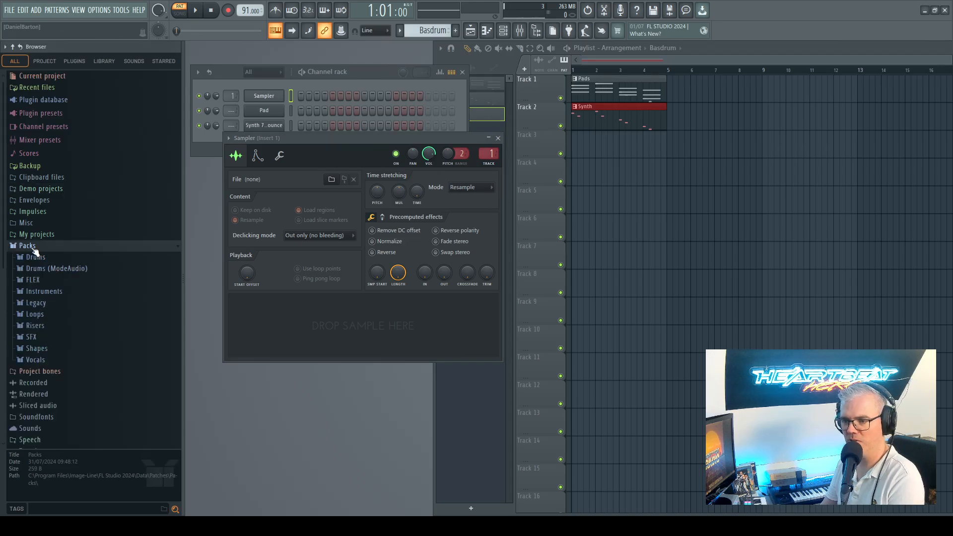
pyautogui.click(36, 259)
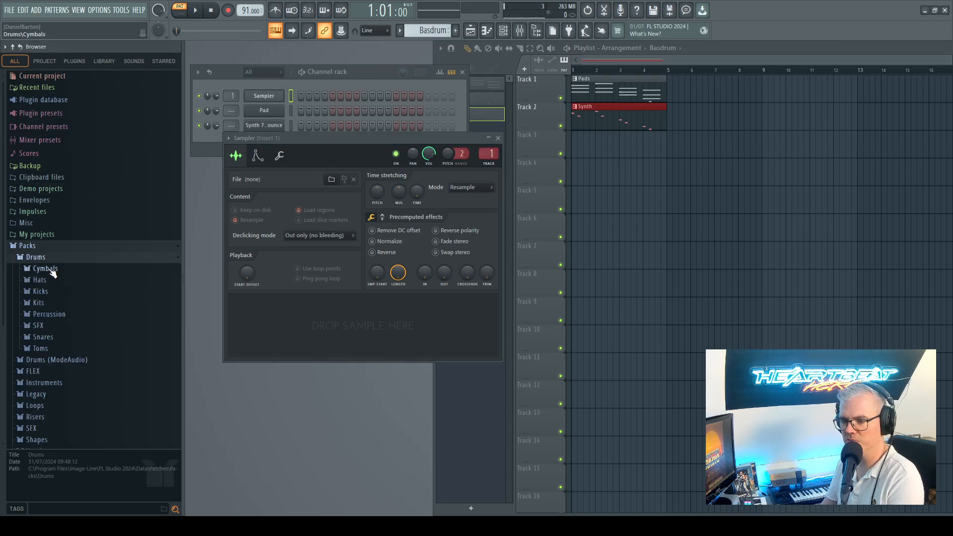
pyautogui.click(44, 293)
pyautogui.click(45, 294)
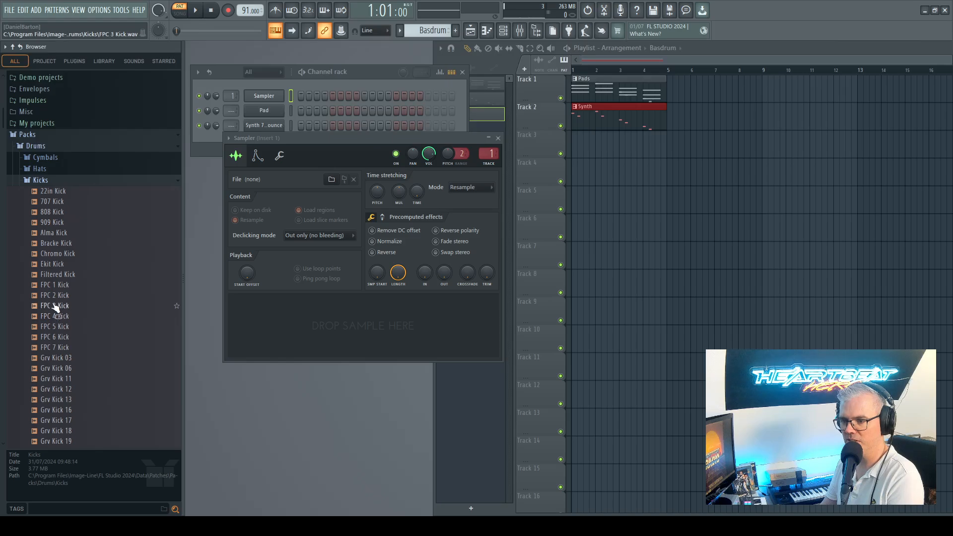
pyautogui.click(53, 204)
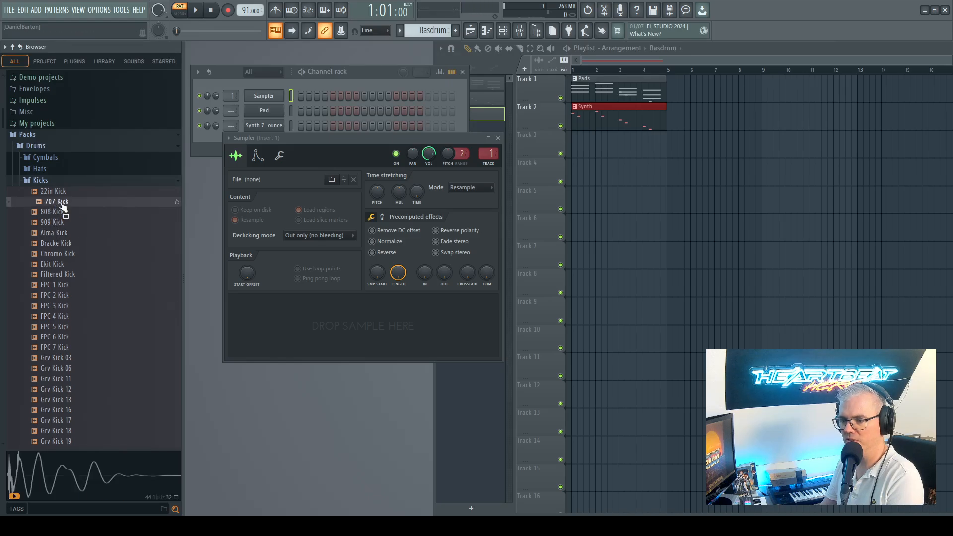
pyautogui.click(499, 138)
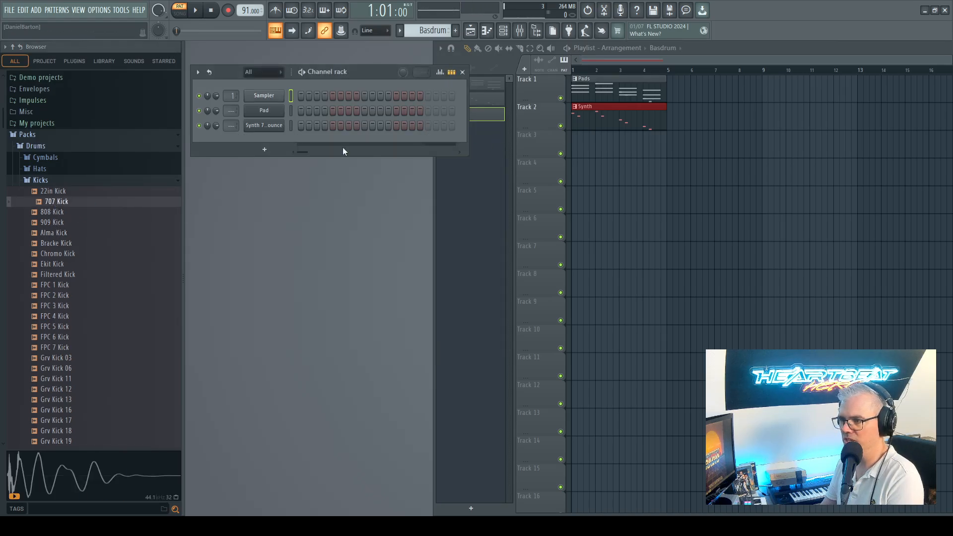
pyautogui.moveTo(56, 207); pyautogui.dragTo(272, 99)
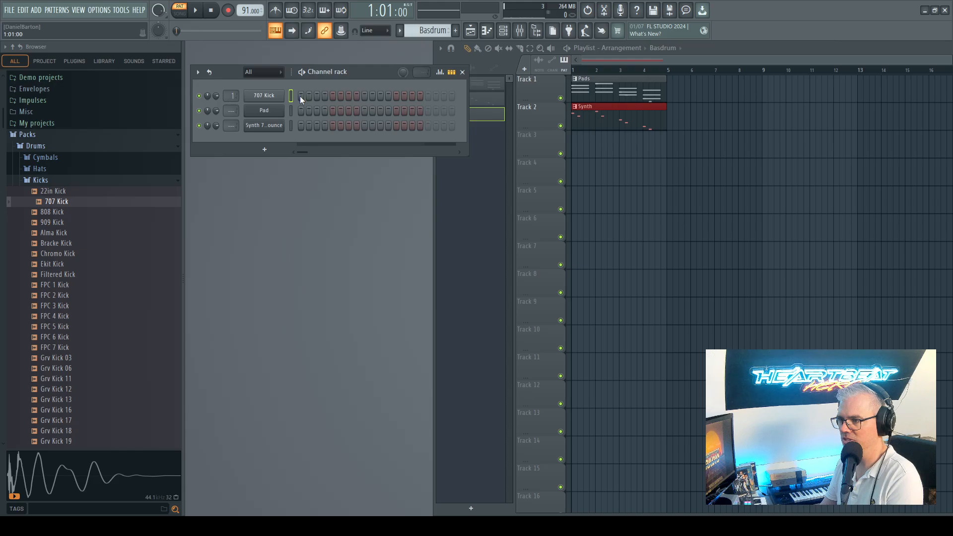
# Step: Place 707 Kick hits on steps 1, 5, 9 and 13, play the pattern, and move the channel rack lower
pyautogui.click(394, 136)
pyautogui.click(196, 10)
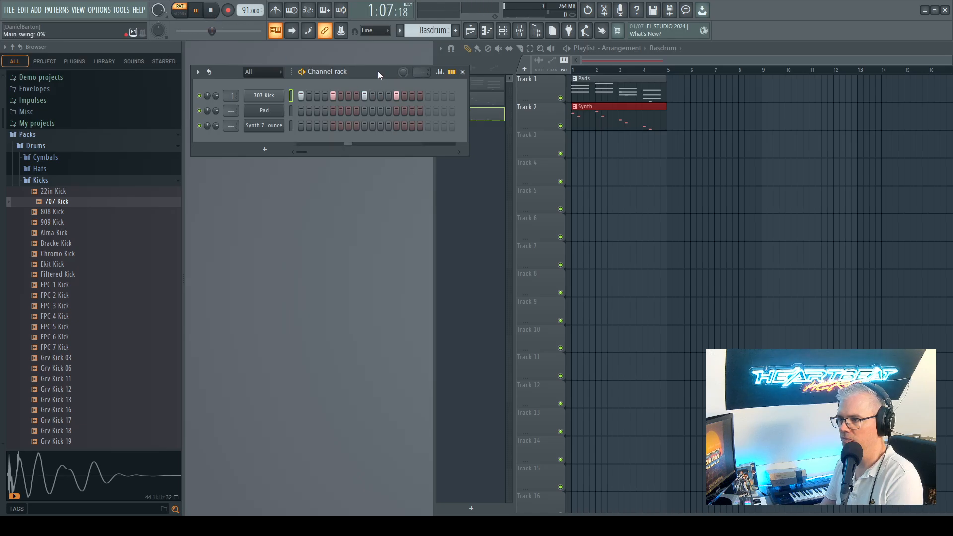
pyautogui.moveTo(377, 71); pyautogui.dragTo(374, 148)
# Step: Place four consecutive Basdrum clips on Track 3 of the playlist, covering bars 1 to 4
pyautogui.moveTo(474, 120); pyautogui.dragTo(573, 142)
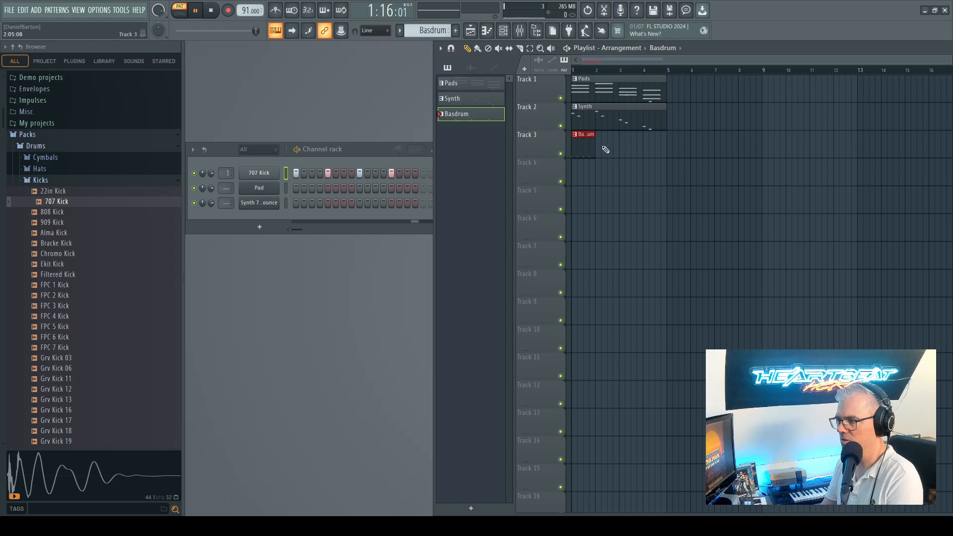
pyautogui.rightClick(587, 141)
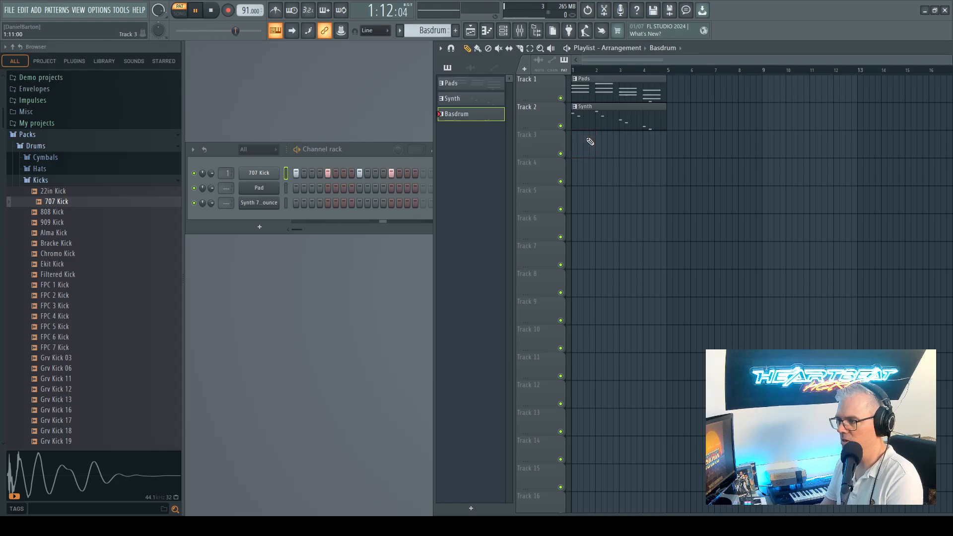
pyautogui.click(582, 142)
pyautogui.click(602, 142)
pyautogui.click(631, 140)
pyautogui.click(647, 140)
# Step: Reposition the channel rack, switch playback to song mode to hear the whole arrangement, and stop it
pyautogui.moveTo(363, 145); pyautogui.dragTo(325, 158)
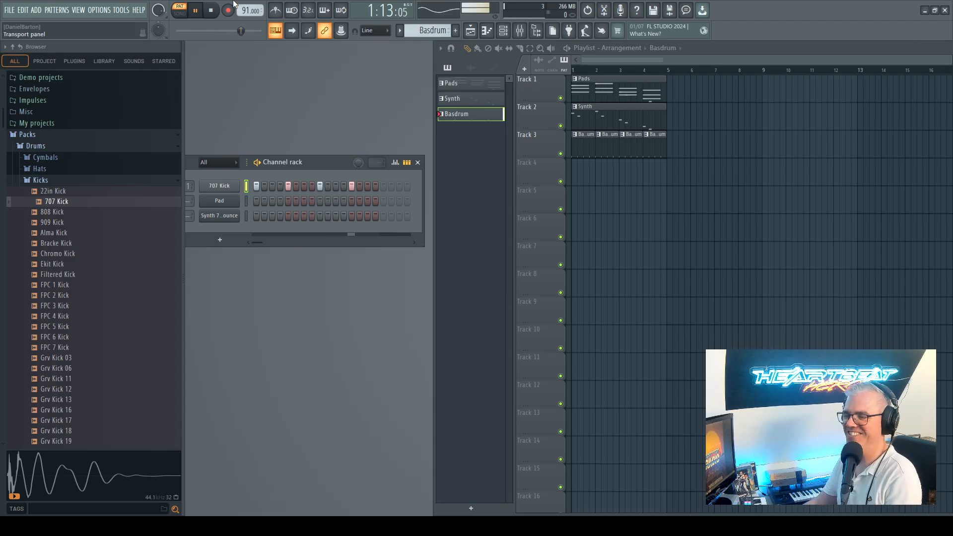
pyautogui.moveTo(333, 167); pyautogui.dragTo(379, 176)
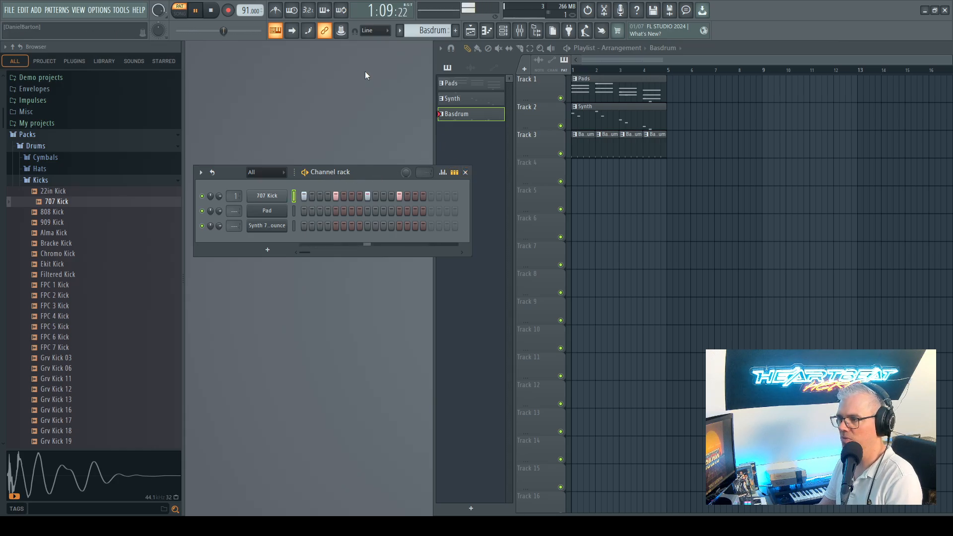
pyautogui.click(179, 14)
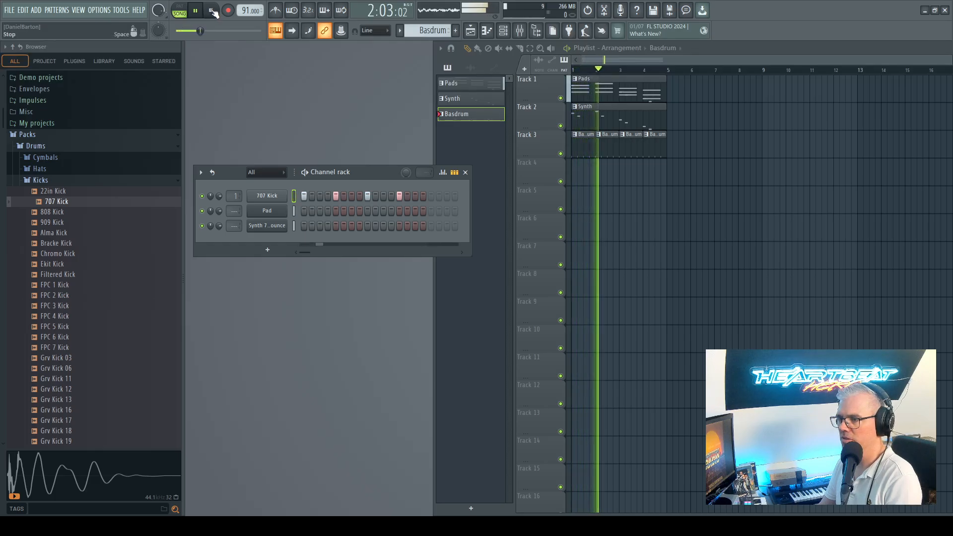
pyautogui.moveTo(379, 175); pyautogui.dragTo(358, 138)
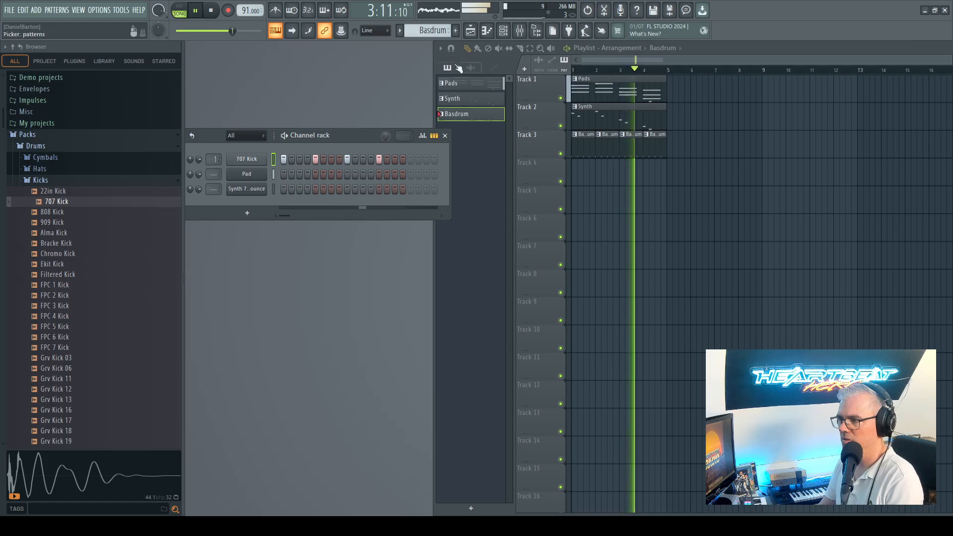
pyautogui.click(211, 10)
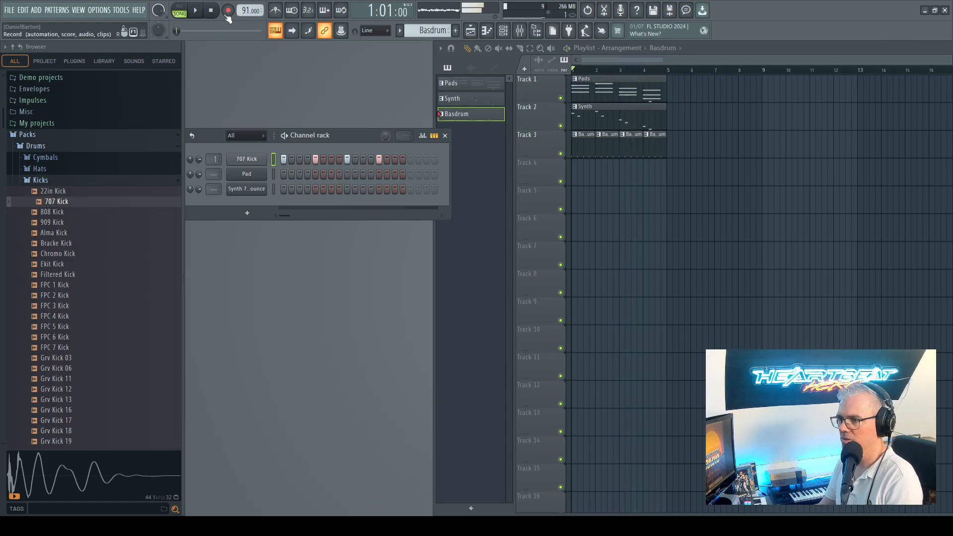
# Step: Show the mixer below the channel rack and route the Pad channel to mixer track 2 and Synth 70s Bounce to track 3
pyautogui.click(520, 31)
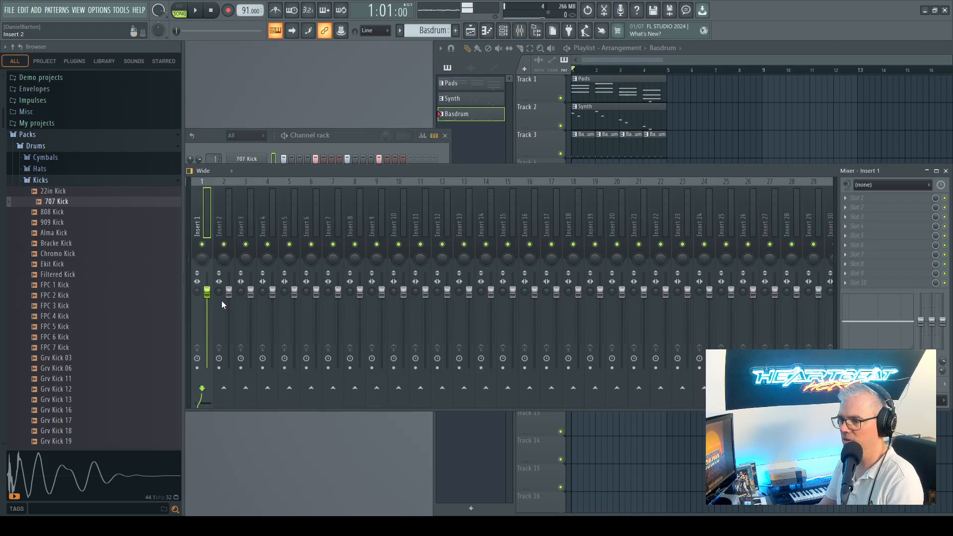
pyautogui.moveTo(782, 168)
pyautogui.mouseDown()
pyautogui.moveTo(802, 172)
pyautogui.moveTo(794, 165)
pyautogui.mouseUp()
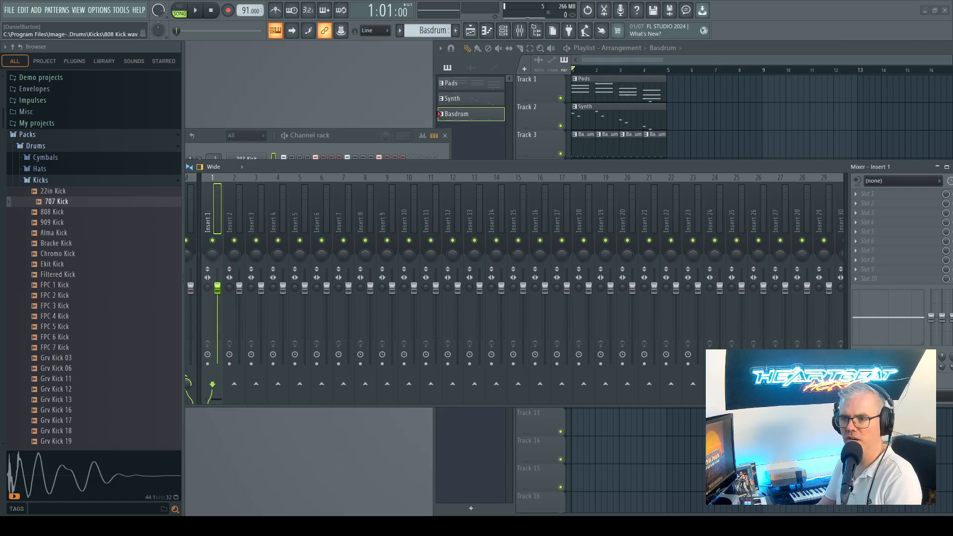
pyautogui.click(347, 135)
pyautogui.moveTo(347, 136); pyautogui.dragTo(372, 85)
pyautogui.moveTo(239, 122); pyautogui.dragTo(239, 132)
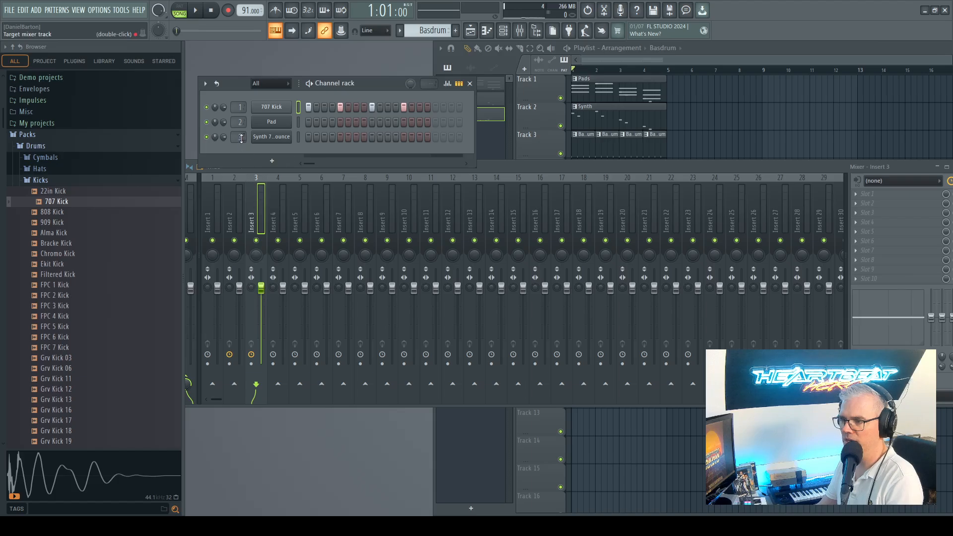
# Step: Rename mixer track 2 to Pad, track 3 to Synth and track 1 to Kick
pyautogui.click(231, 221)
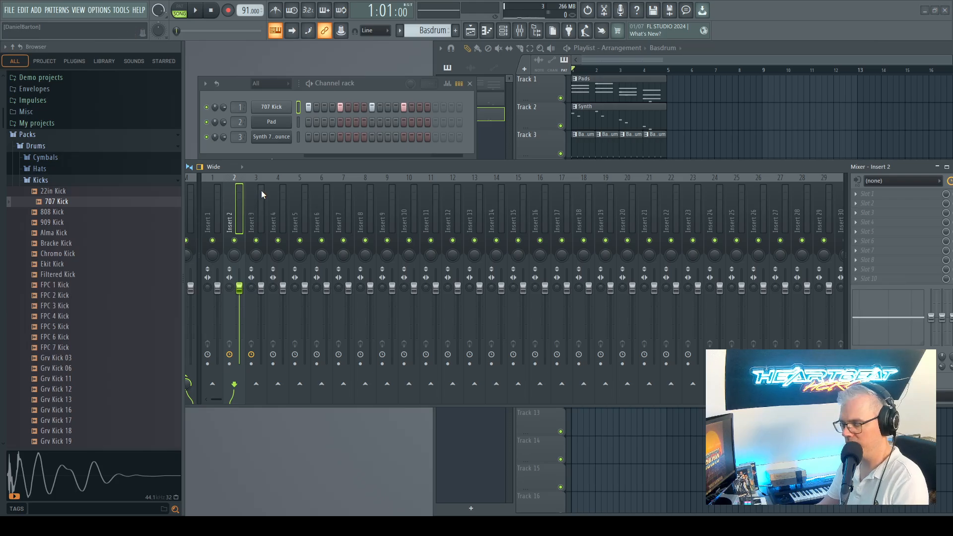
pyautogui.write('Pad')
pyautogui.press('Return')
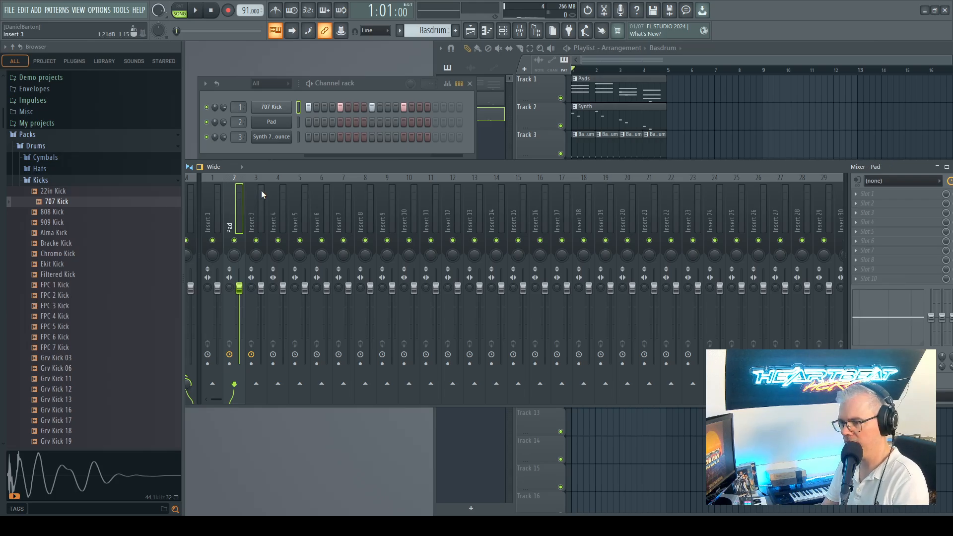
pyautogui.click(252, 223)
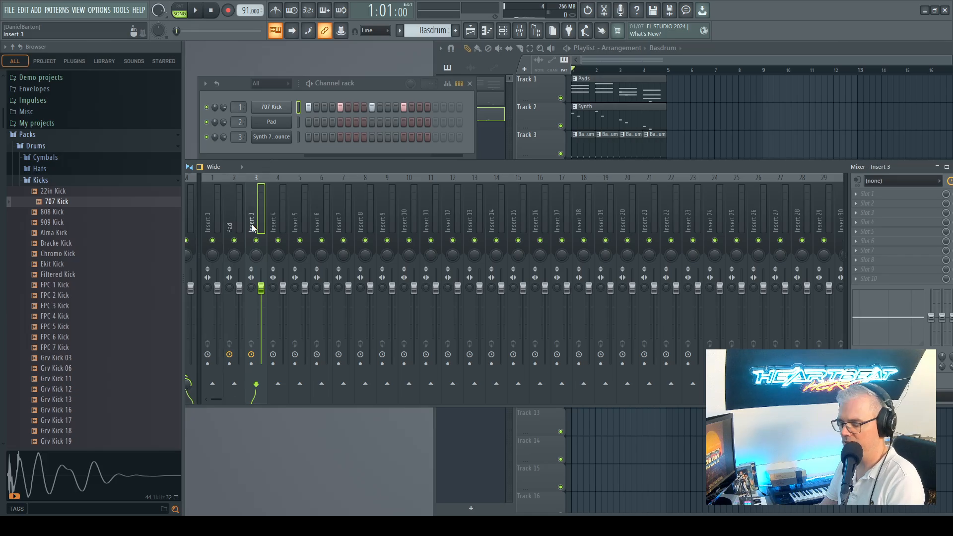
pyautogui.write('Synth')
pyautogui.press('Return')
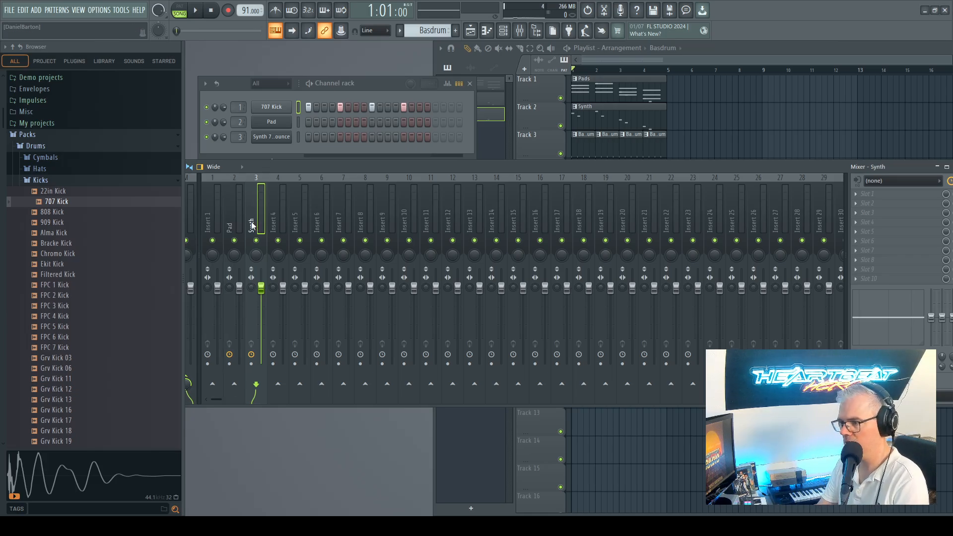
pyautogui.click(208, 219)
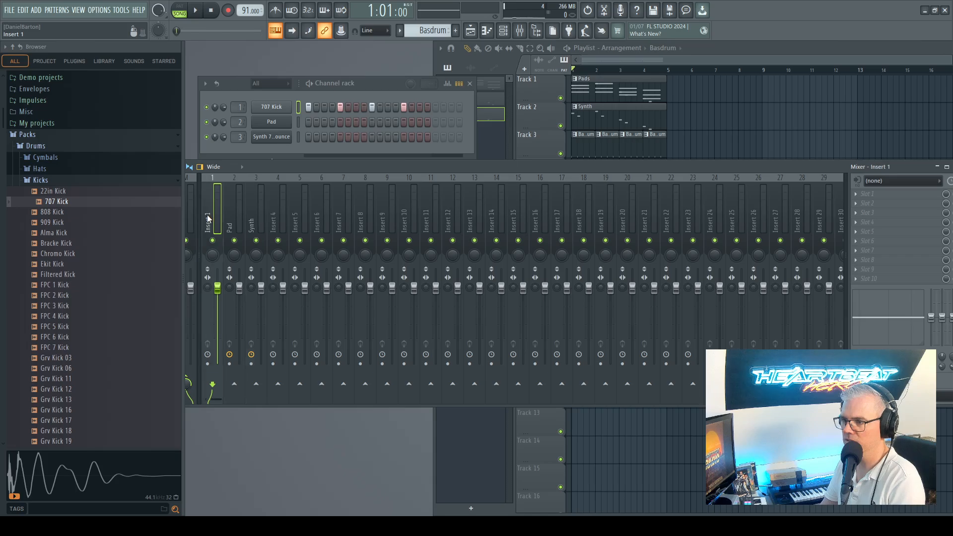
pyautogui.write('Kick')
pyautogui.press('Return')
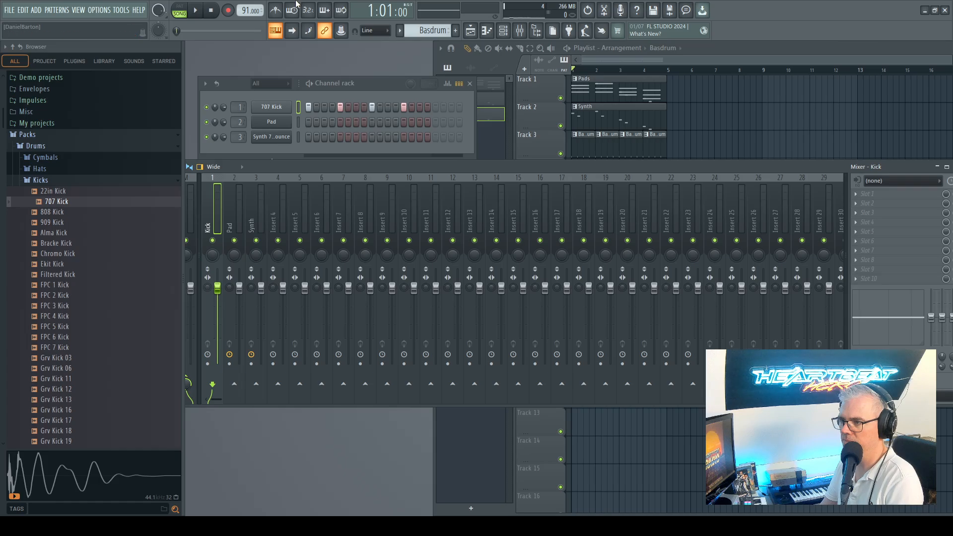
# Step: Lower the Pad mixer track's volume fader while the song plays, and stop playback
pyautogui.click(197, 13)
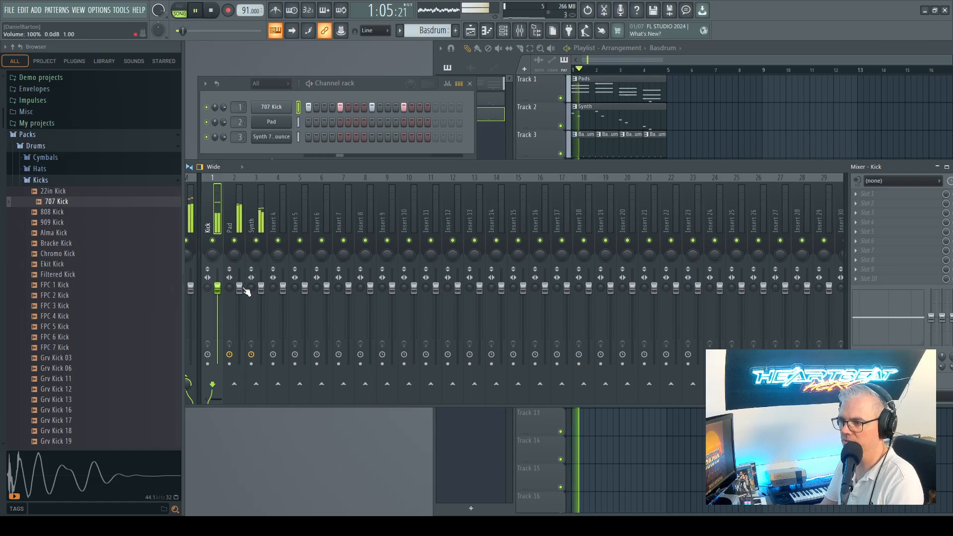
pyautogui.moveTo(240, 287); pyautogui.dragTo(240, 315)
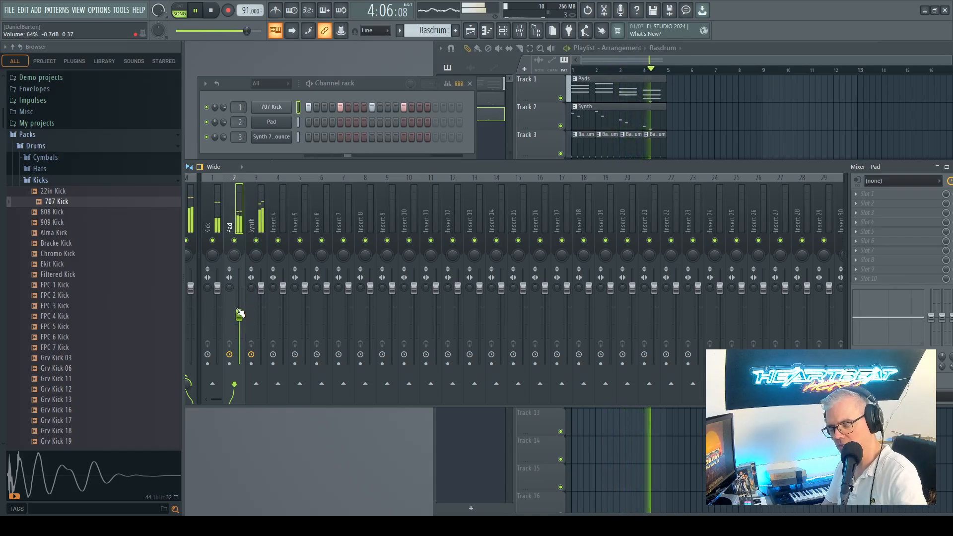
pyautogui.moveTo(239, 317); pyautogui.dragTo(240, 323)
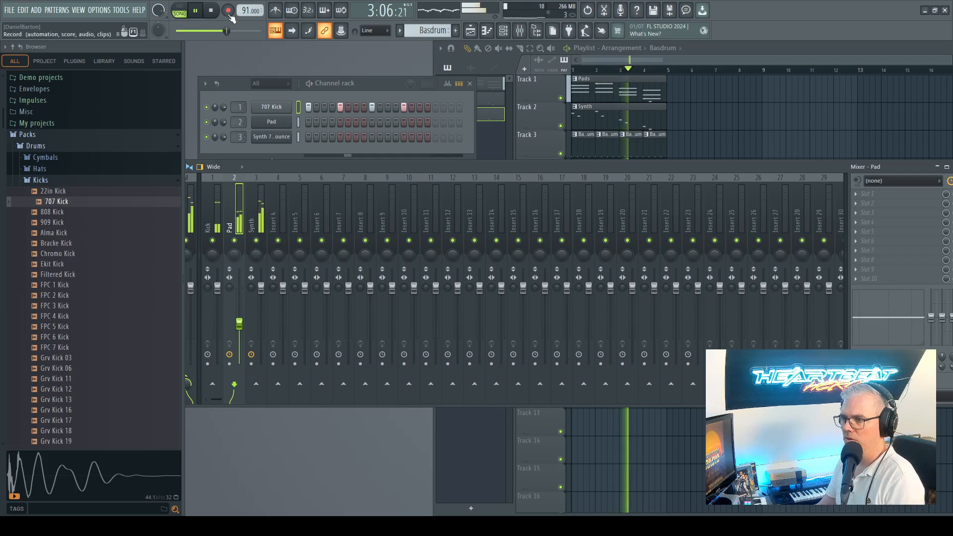
pyautogui.press('space')
# Step: View the Synth 70s Bounce channel's FLEX instrument and close its window
pyautogui.click(387, 83)
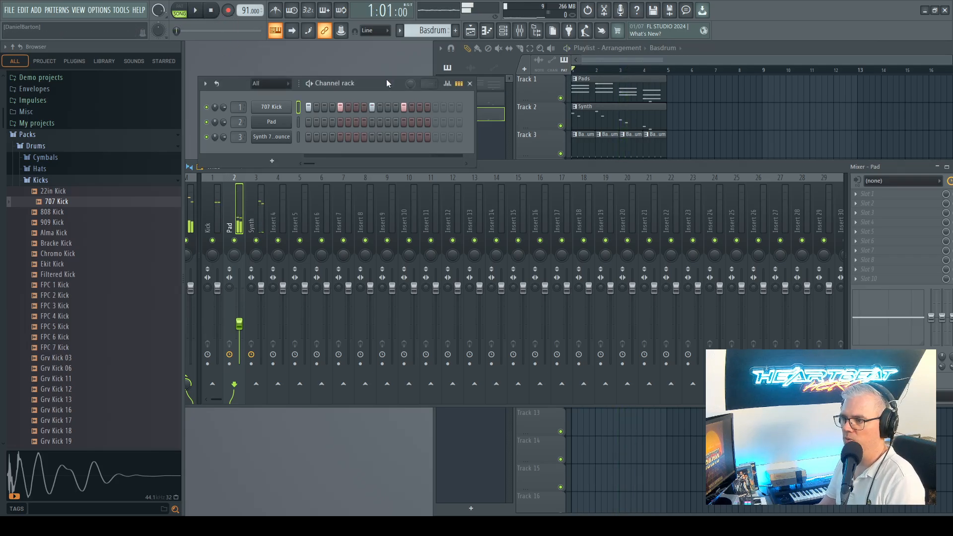
pyautogui.click(273, 137)
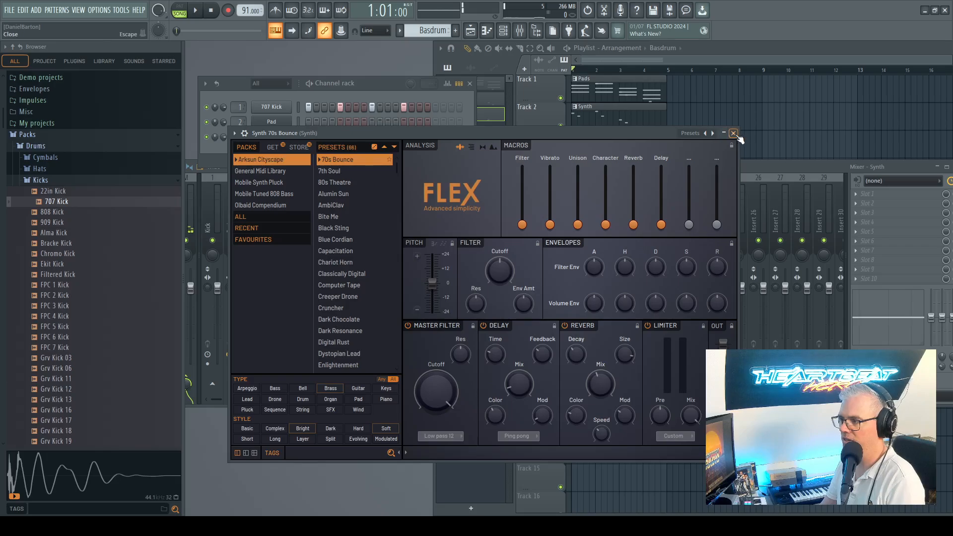
pyautogui.press('Escape')
# Step: Move and narrow the mixer window, load Fruity Reeverb 2 in the Synth track's first effect slot, and play the song
pyautogui.click(722, 169)
pyautogui.moveTo(723, 167); pyautogui.dragTo(696, 171)
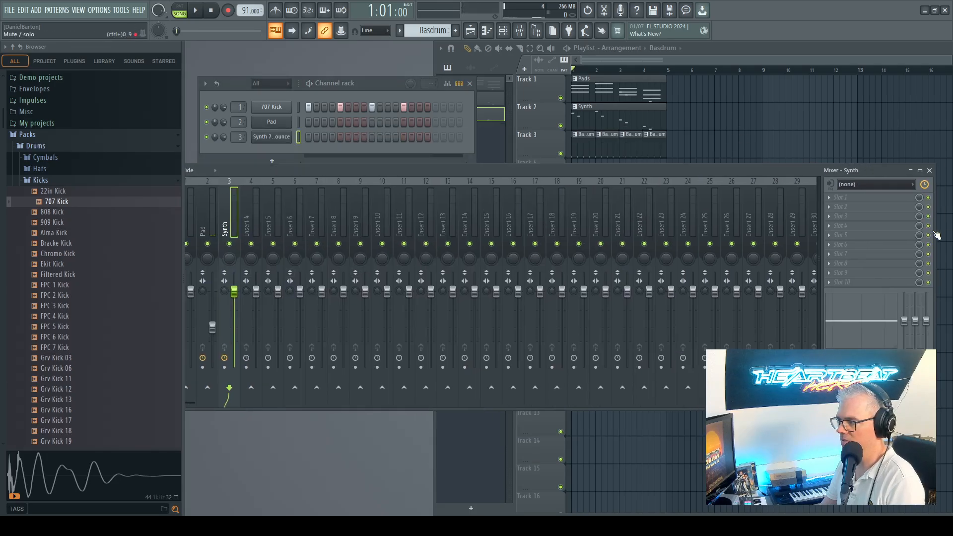
pyautogui.moveTo(950, 238); pyautogui.dragTo(749, 228)
pyautogui.moveTo(576, 171); pyautogui.dragTo(666, 181)
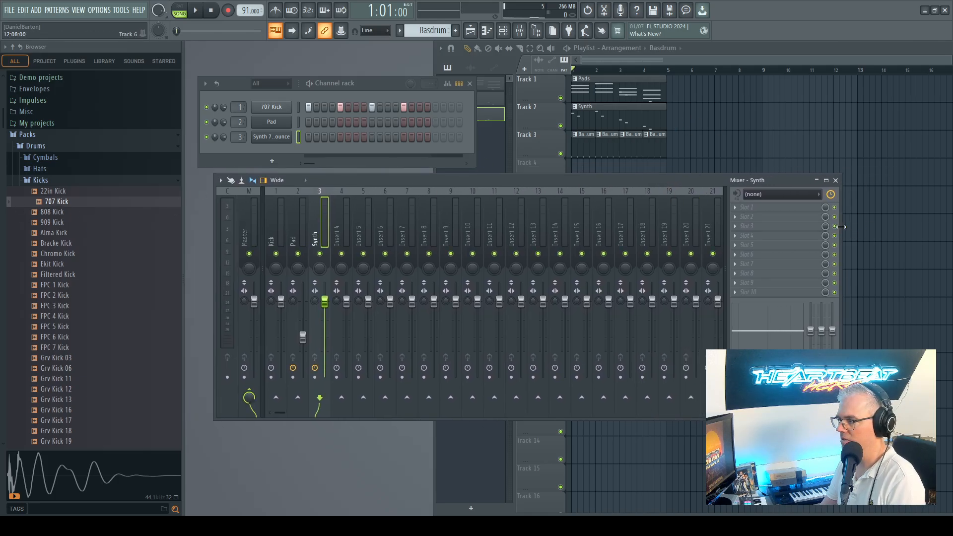
pyautogui.moveTo(843, 227); pyautogui.dragTo(590, 227)
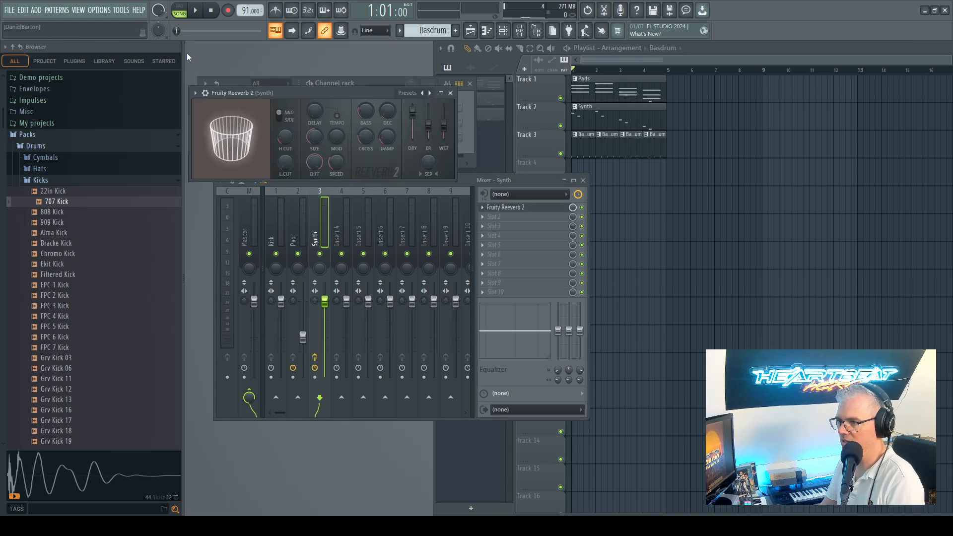
pyautogui.click(198, 11)
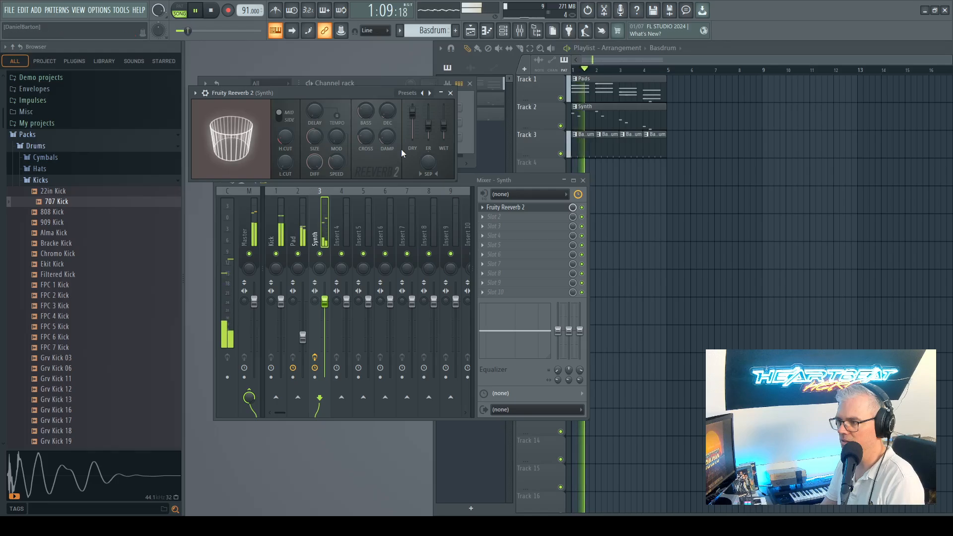
# Step: Adjust the Synth track's Fruity Reeverb 2 level sliders and load its Cathedral preset
pyautogui.moveTo(444, 124); pyautogui.dragTo(413, 118)
pyautogui.moveTo(429, 163)
pyautogui.mouseDown()
pyautogui.moveTo(430, 134)
pyautogui.moveTo(429, 169)
pyautogui.mouseUp()
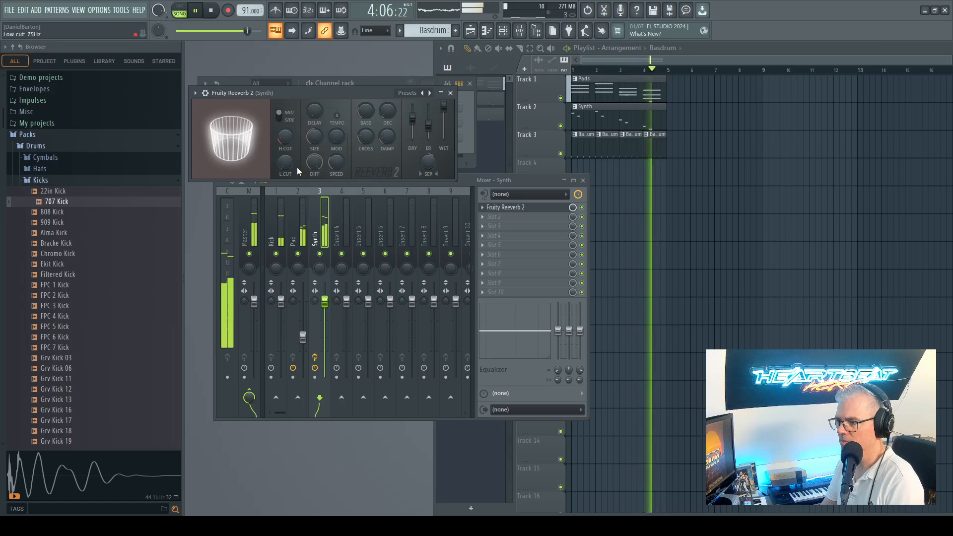
pyautogui.click(430, 94)
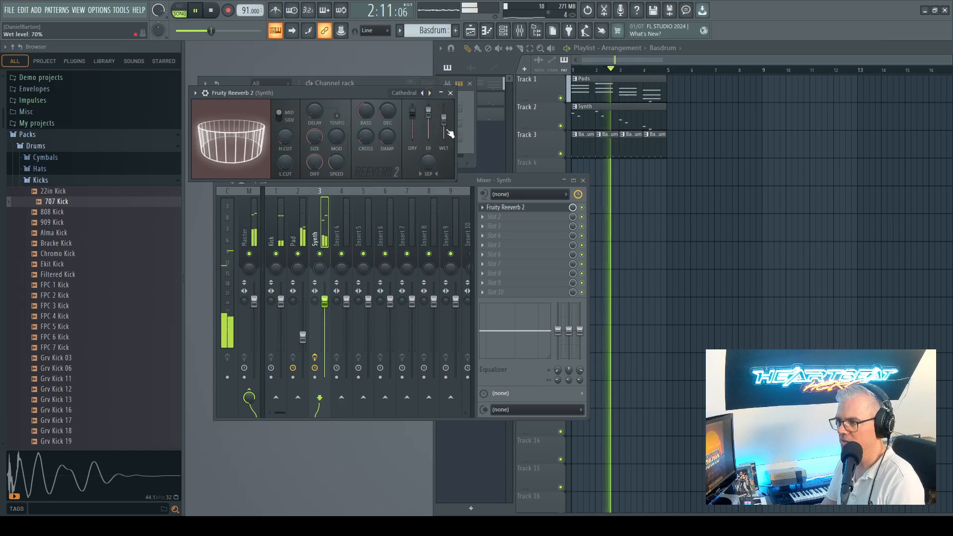
# Step: Raise the reverb's wet level to 105%, lower its dry and early reflection levels, close the plugin, and stop playback
pyautogui.moveTo(449, 128); pyautogui.dragTo(448, 115)
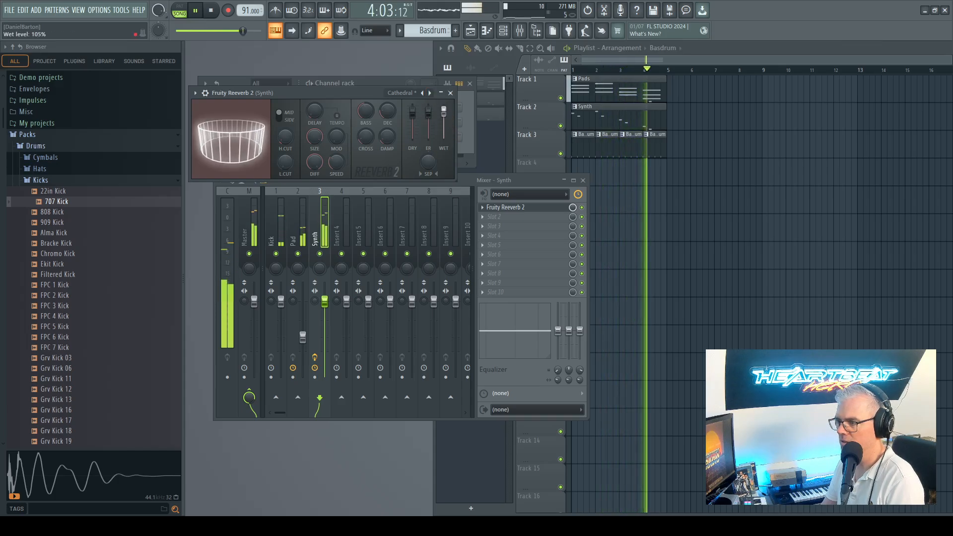
pyautogui.moveTo(413, 117); pyautogui.dragTo(428, 125)
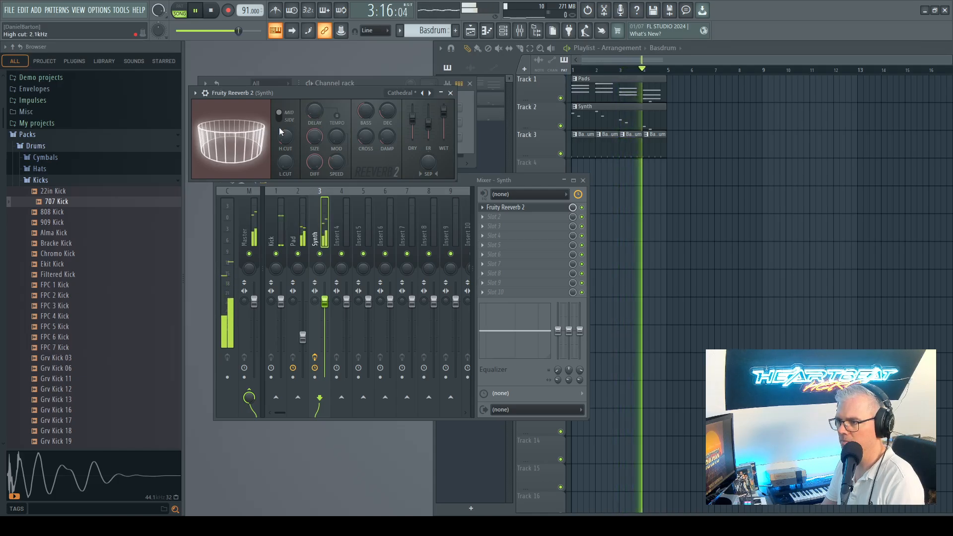
pyautogui.click(451, 93)
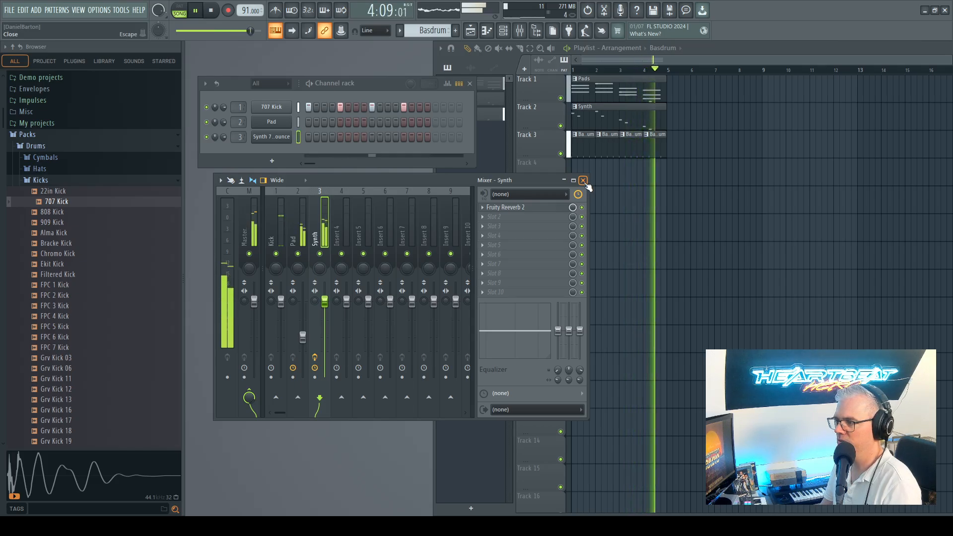
pyautogui.press('space')
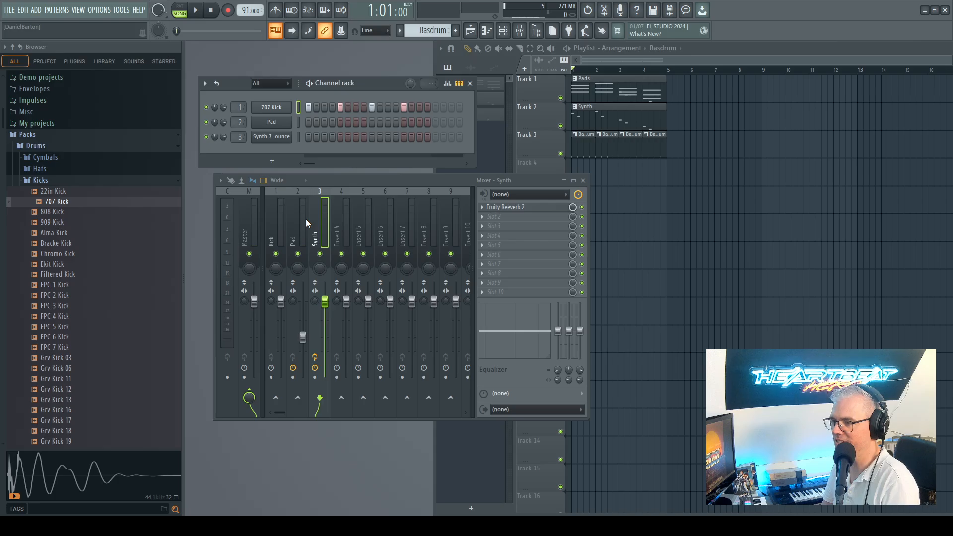
# Step: Clone the 707 Kick channel and route the copy to mixer track 4
pyautogui.hotkey('alt', 'c')
pyautogui.click(277, 123)
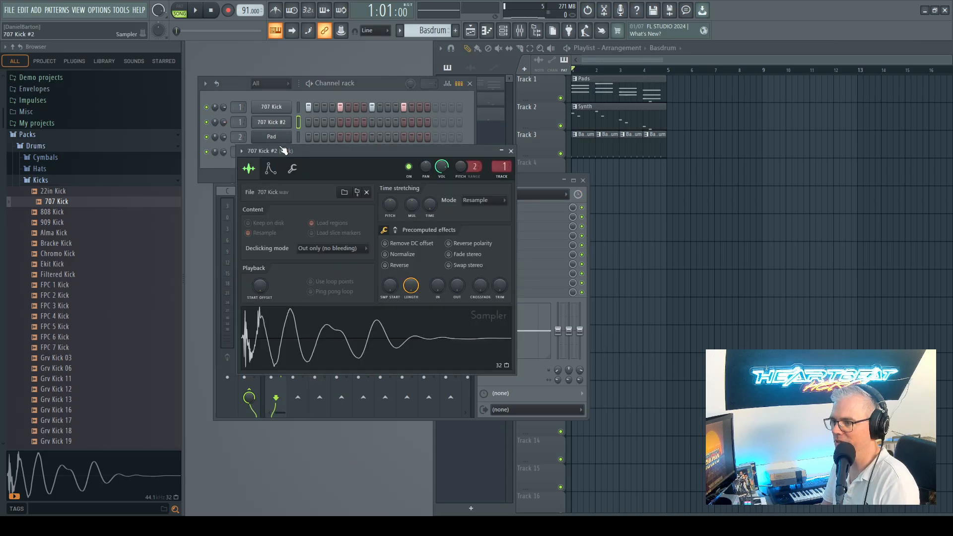
pyautogui.click(287, 123)
pyautogui.moveTo(244, 123); pyautogui.dragTo(244, 110)
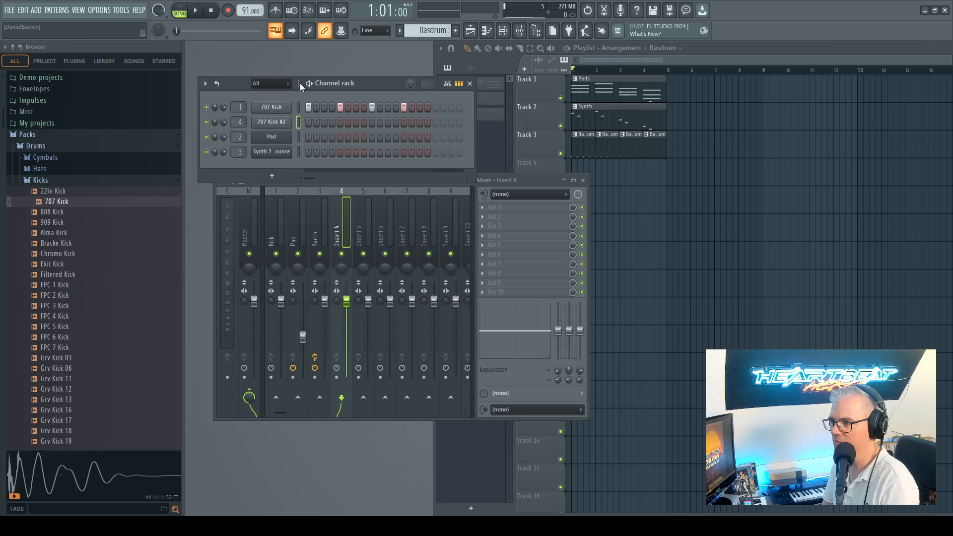
# Step: Widen the channel rack's name column, view the 707 Kick #2 channel's sampler settings, and close them
pyautogui.moveTo(298, 87); pyautogui.dragTo(323, 87)
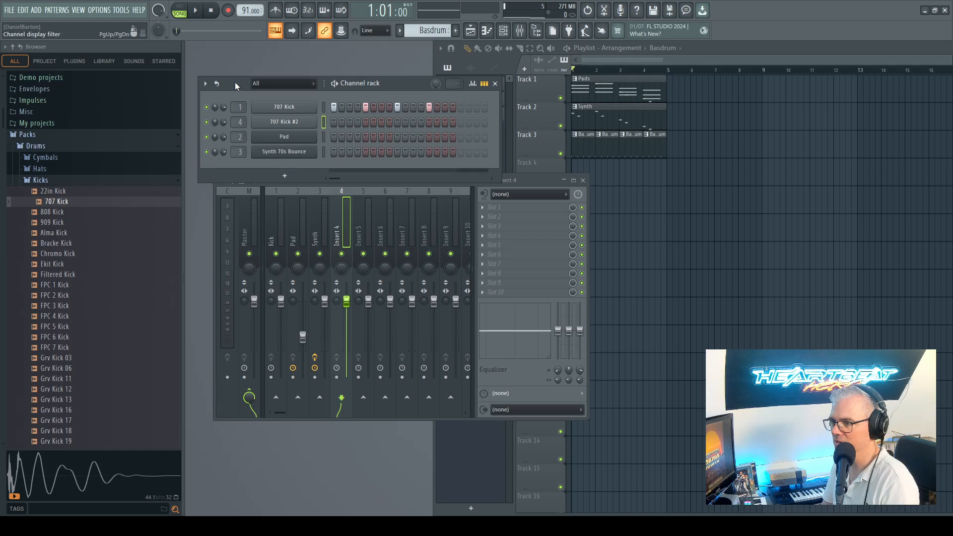
pyautogui.click(308, 126)
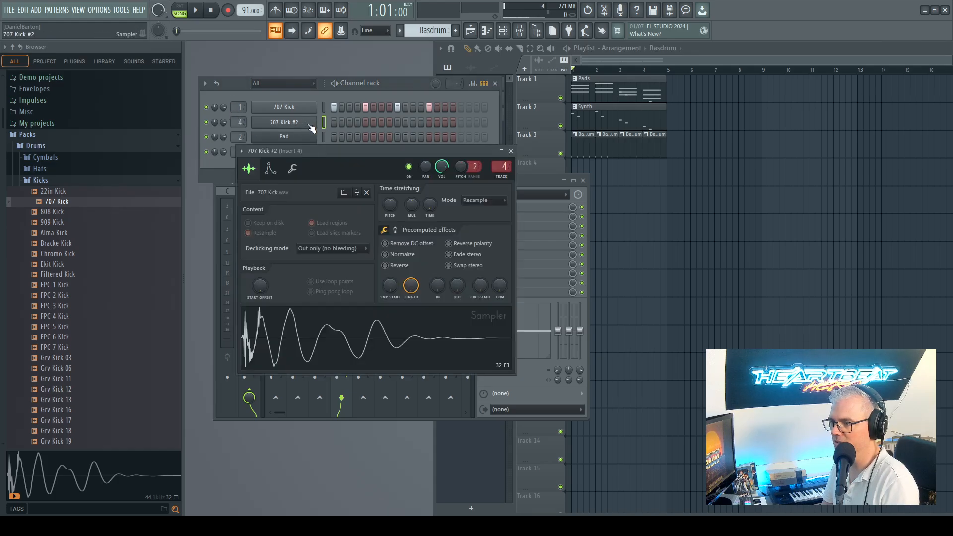
pyautogui.click(511, 152)
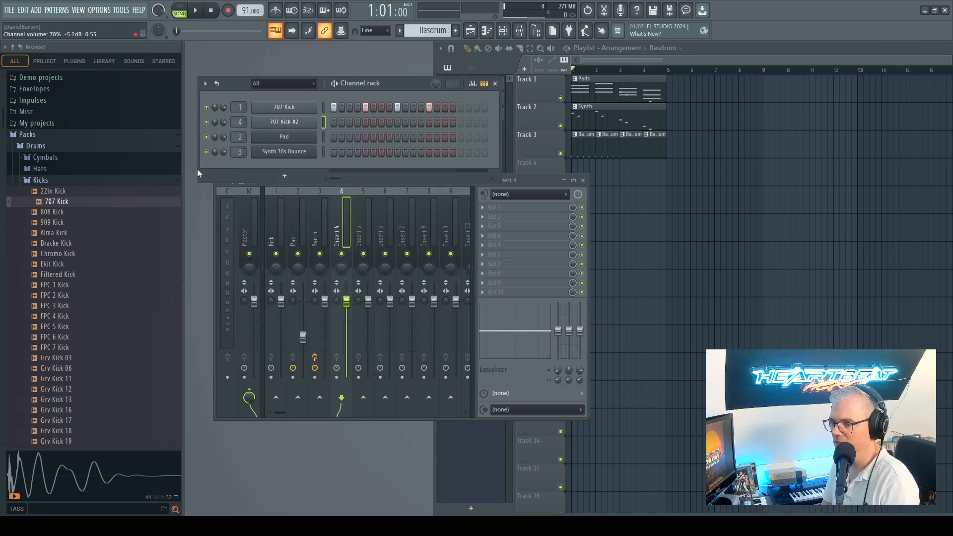
# Step: Replace the cloned kick channel's sample with 707 Snare from the Snares drum pack
pyautogui.click(42, 182)
pyautogui.click(43, 226)
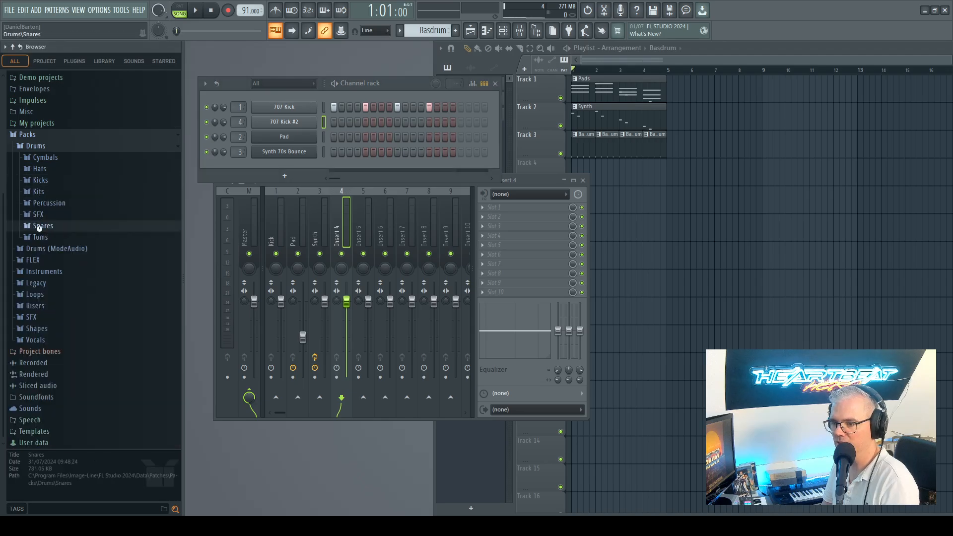
pyautogui.scroll(-4, 62, 238)
pyautogui.moveTo(54, 132); pyautogui.dragTo(303, 128)
pyautogui.click(365, 122)
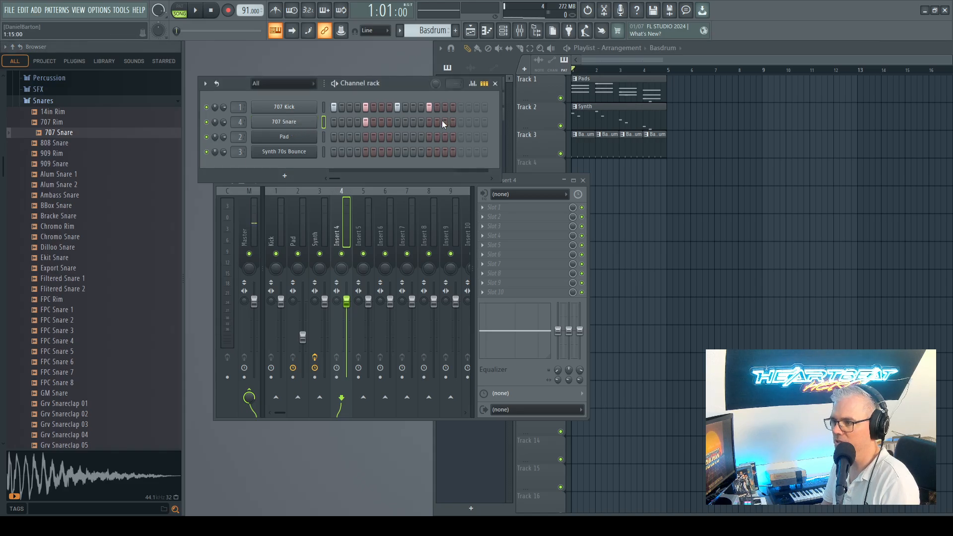
pyautogui.press('space')
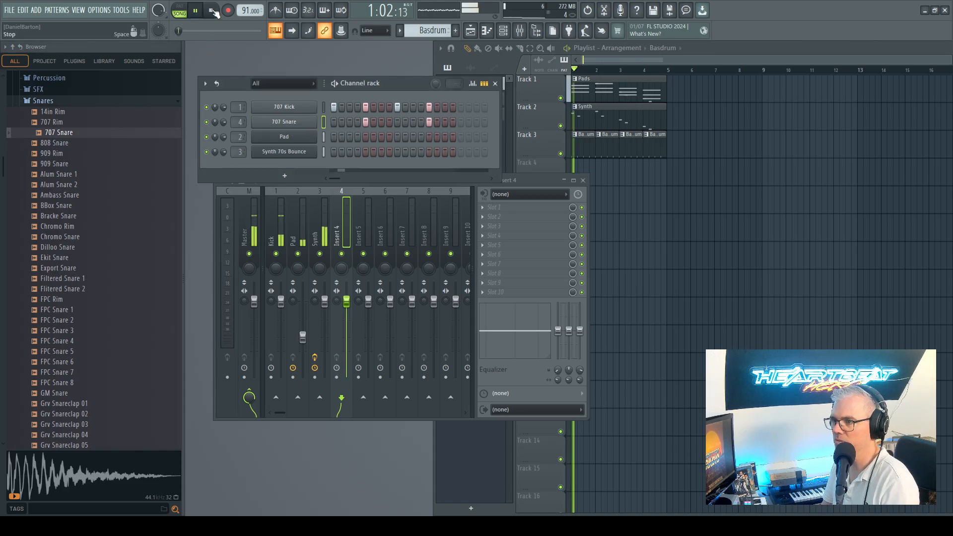
pyautogui.rightClick(365, 121)
pyautogui.rightClick(429, 122)
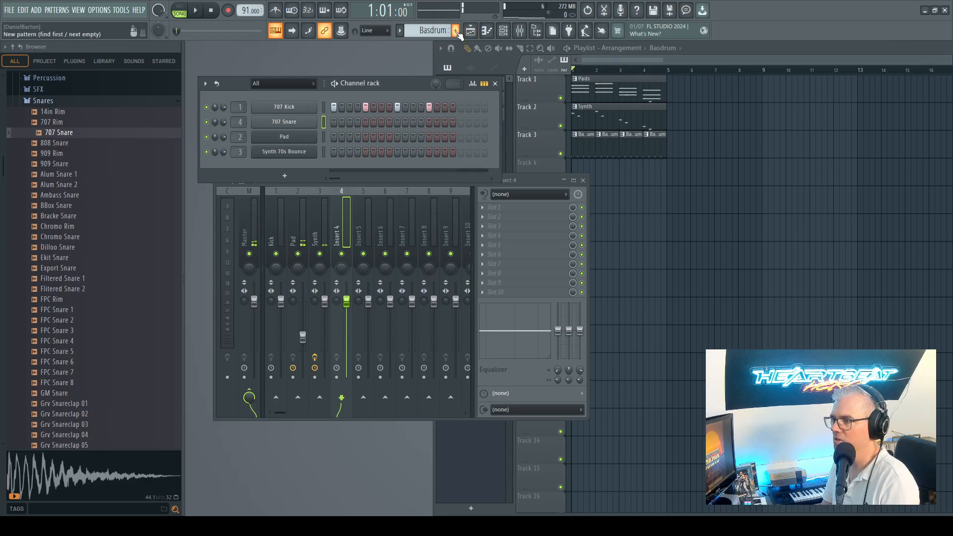
# Step: Move the channel rack off the pattern list and create a new pattern named Snare
pyautogui.moveTo(393, 82); pyautogui.dragTo(304, 46)
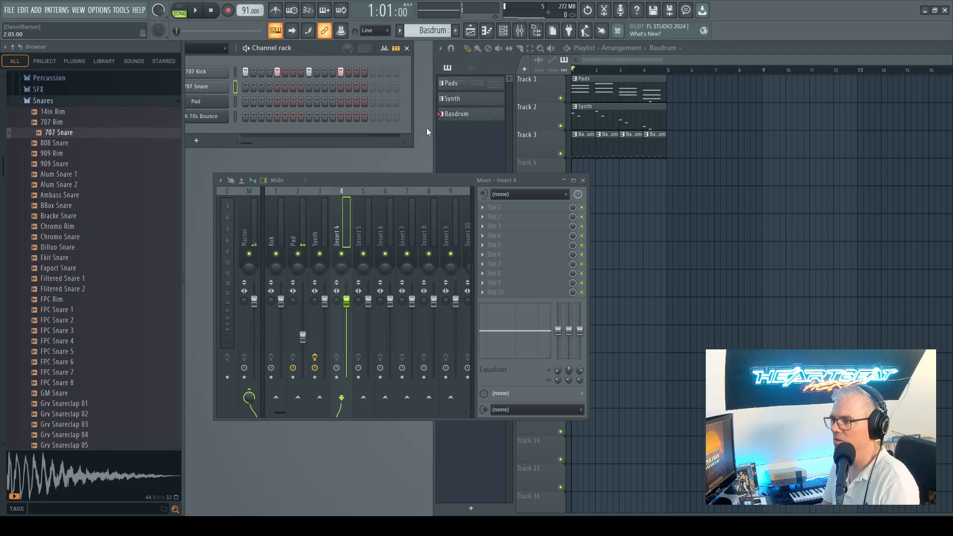
pyautogui.click(456, 139)
pyautogui.click(456, 31)
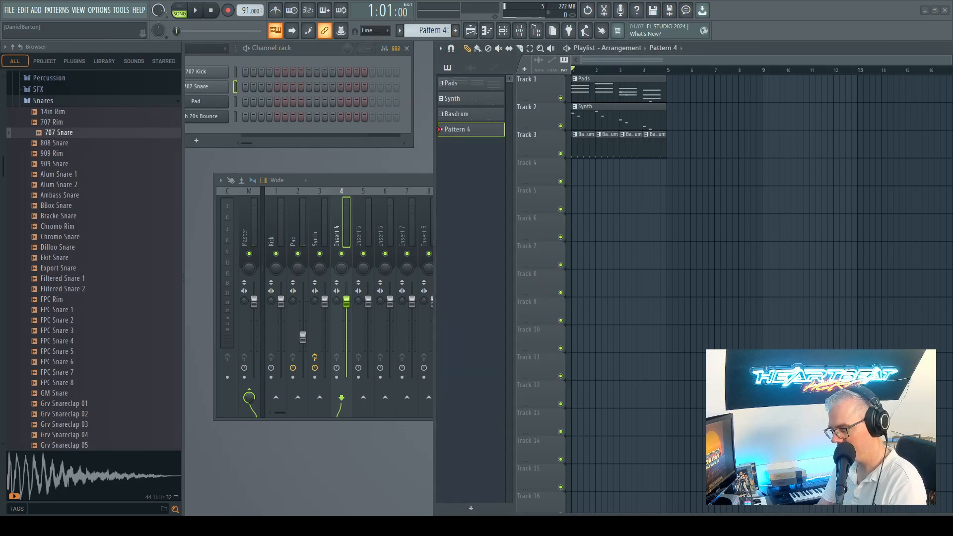
pyautogui.write('Snare')
pyautogui.press('Return')
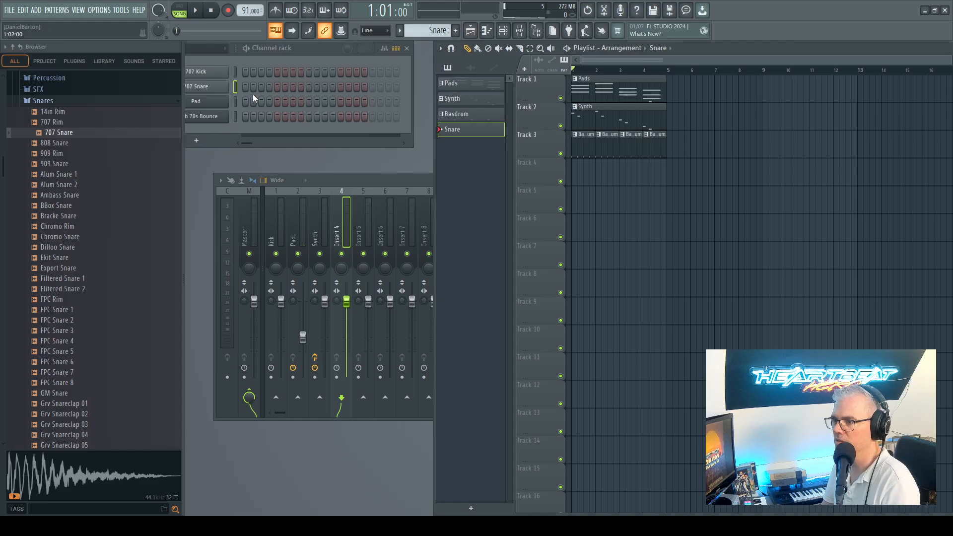
# Step: Place 707 Snare hits on steps 5 and 13 of the Snare pattern and play the song
pyautogui.moveTo(314, 47); pyautogui.dragTo(338, 60)
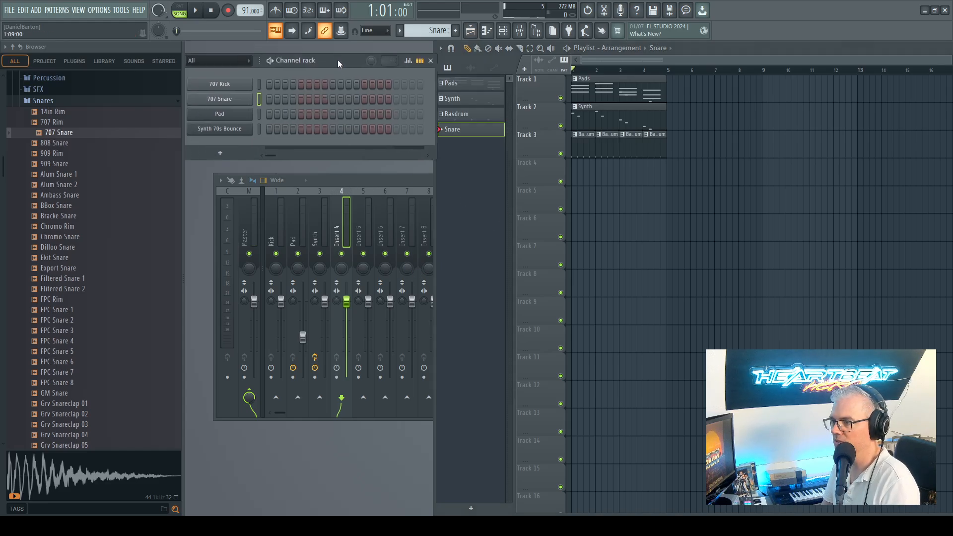
pyautogui.click(364, 99)
pyautogui.click(194, 11)
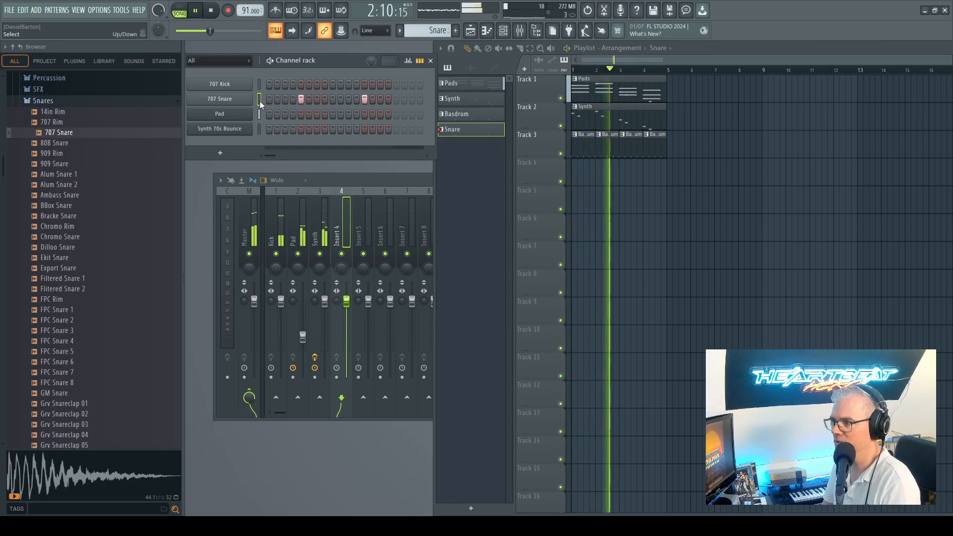
# Step: Place the Snare pattern four times on playlist Track 4 across bars 1 to 4, and stop playback
pyautogui.moveTo(470, 131); pyautogui.dragTo(653, 172)
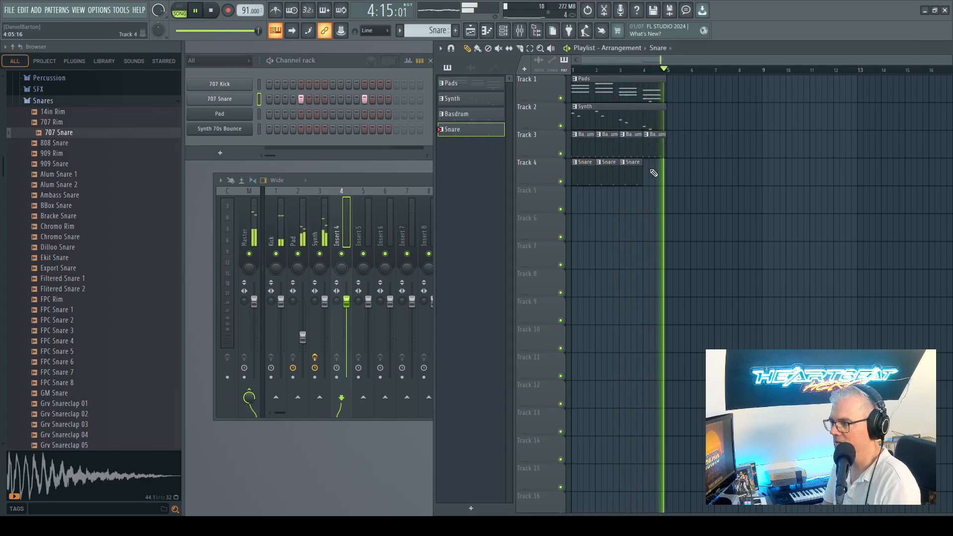
pyautogui.click(654, 174)
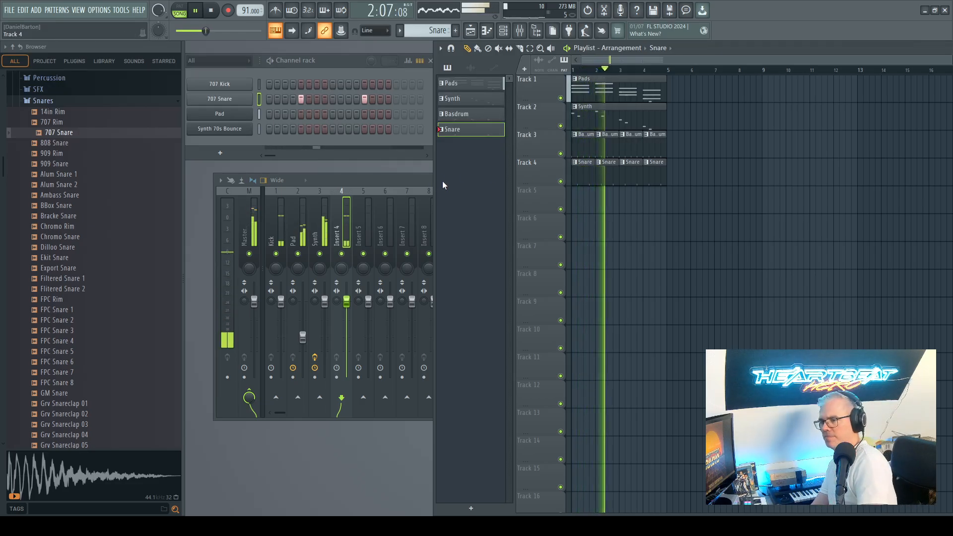
pyautogui.press('space')
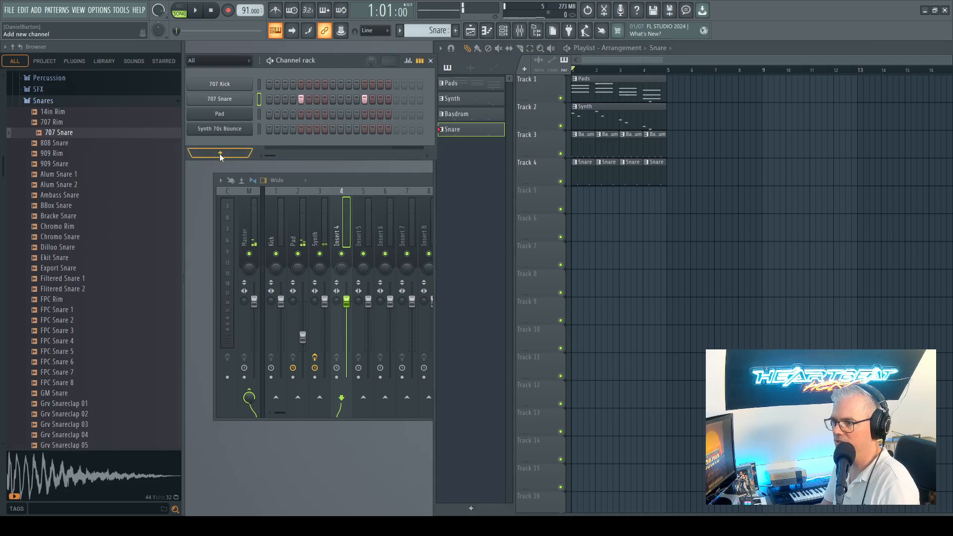
# Step: Add a FLEX channel, filter its presets by the Bass type, load Bite Me, and close the instrument
pyautogui.click(218, 445)
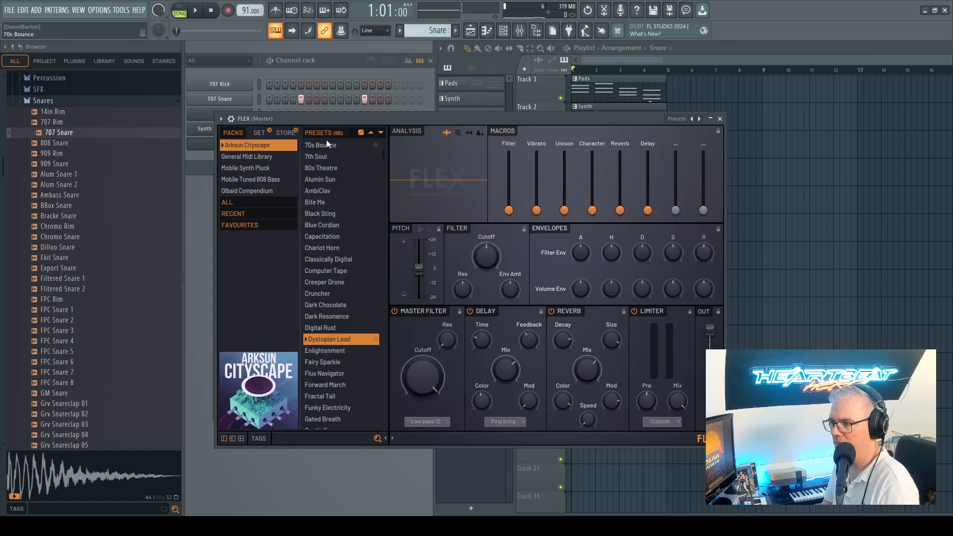
pyautogui.click(260, 439)
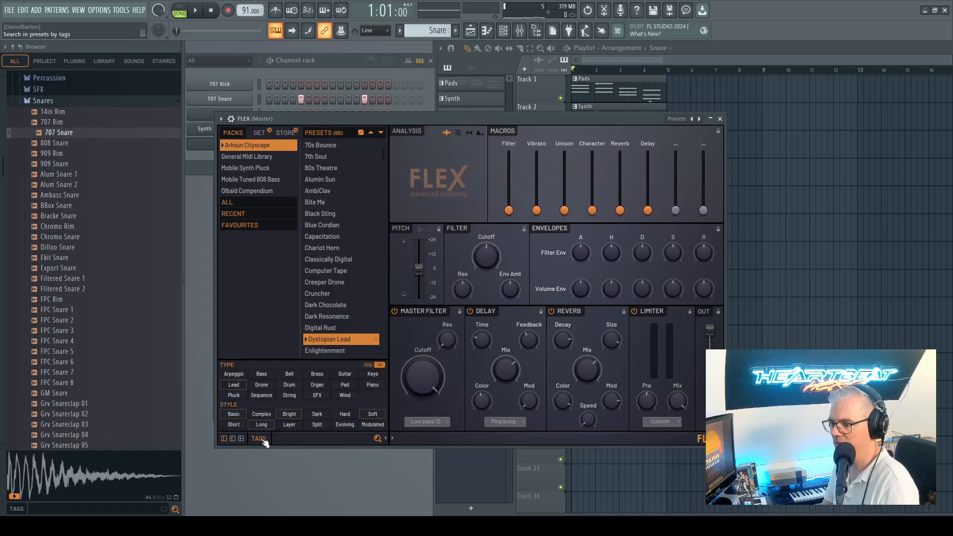
pyautogui.click(265, 375)
pyautogui.click(318, 145)
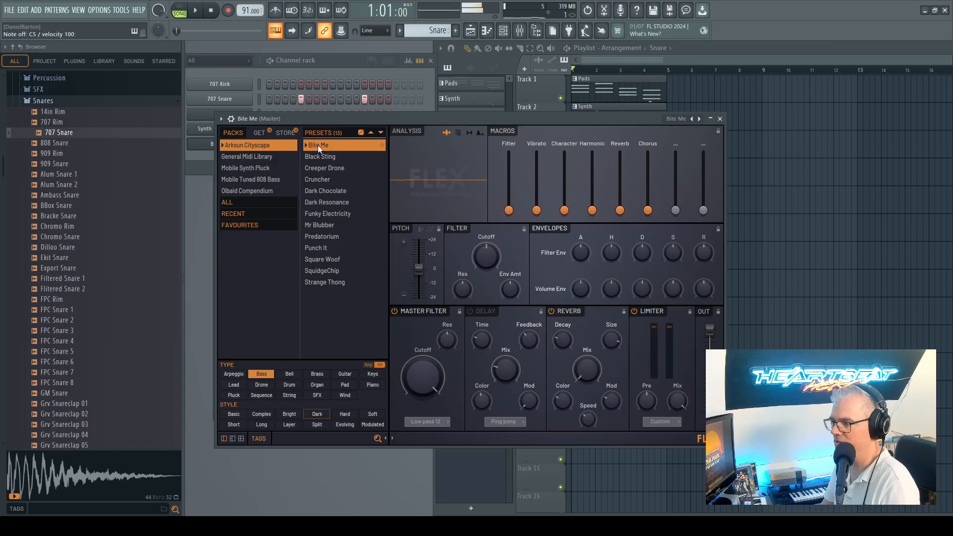
pyautogui.click(721, 120)
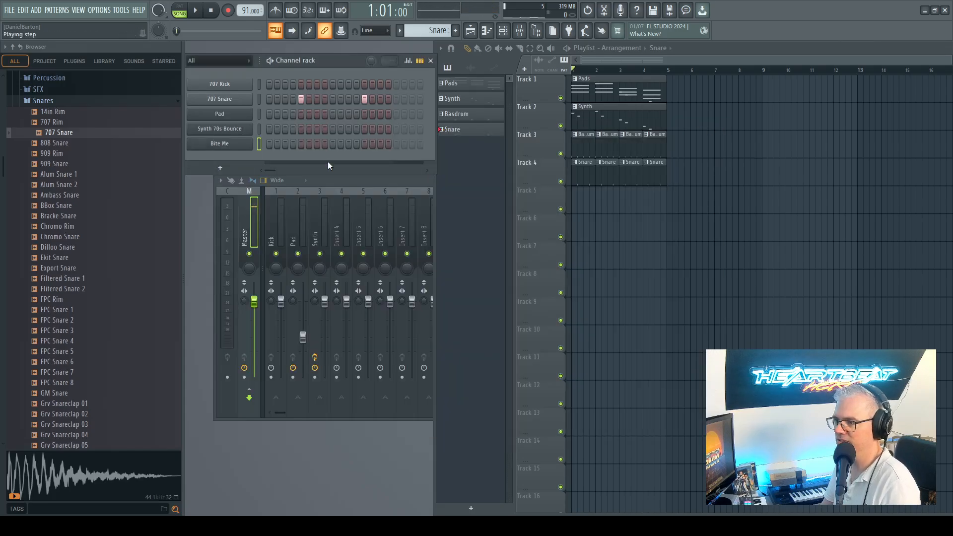
# Step: Create a new pattern named Bassline
pyautogui.click(456, 30)
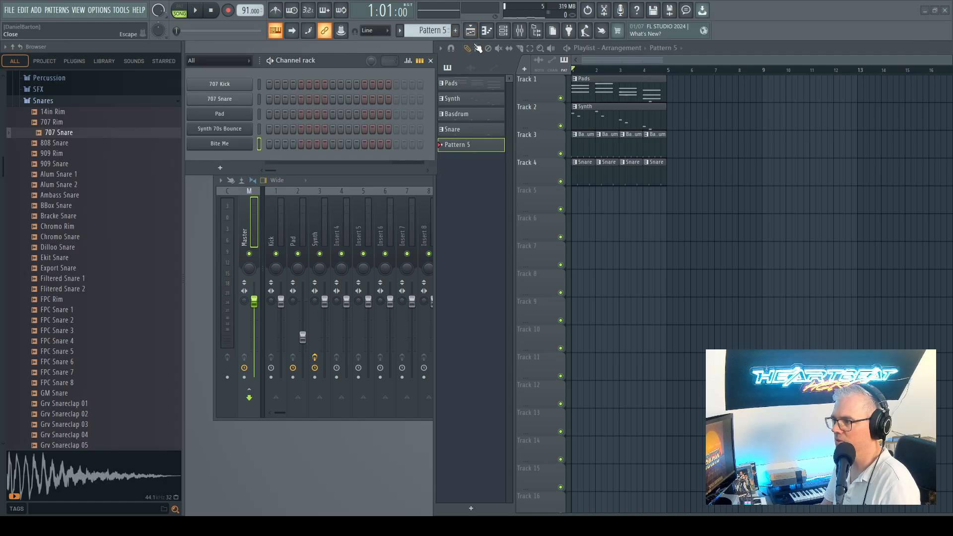
pyautogui.write('Bassline')
pyautogui.press('Return')
pyautogui.click(487, 30)
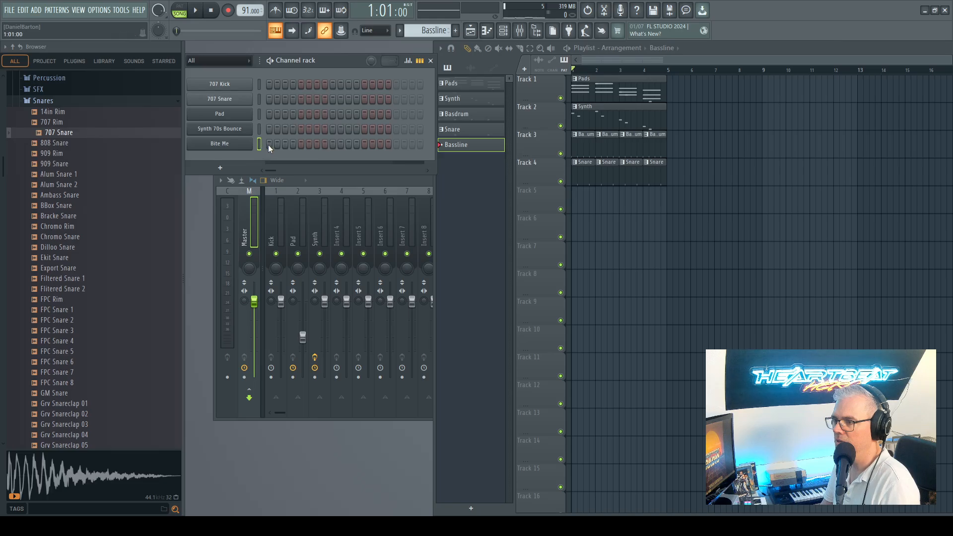
# Step: Fill every visible step of the Bite Me channel, switch to pattern mode, and briefly play the pattern
pyautogui.moveTo(268, 145); pyautogui.dragTo(443, 151)
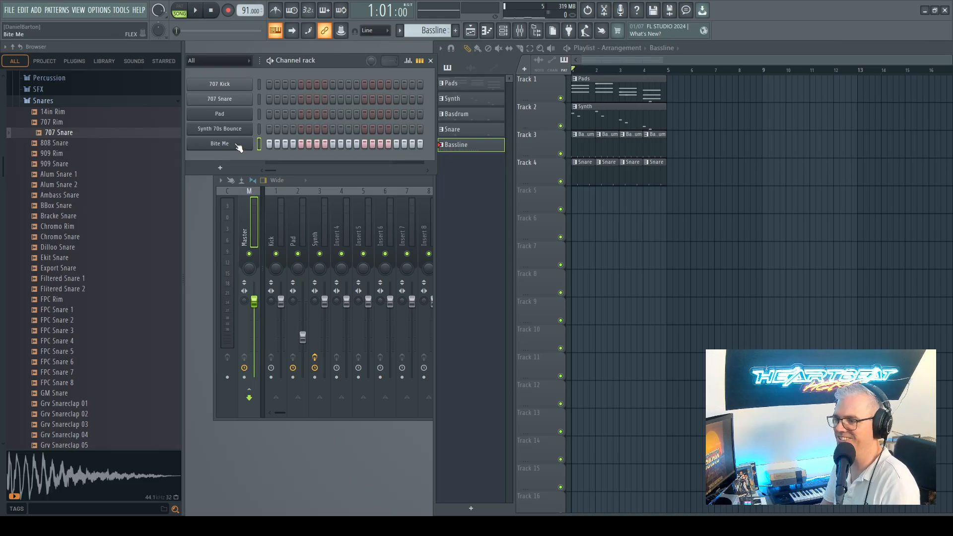
pyautogui.click(178, 9)
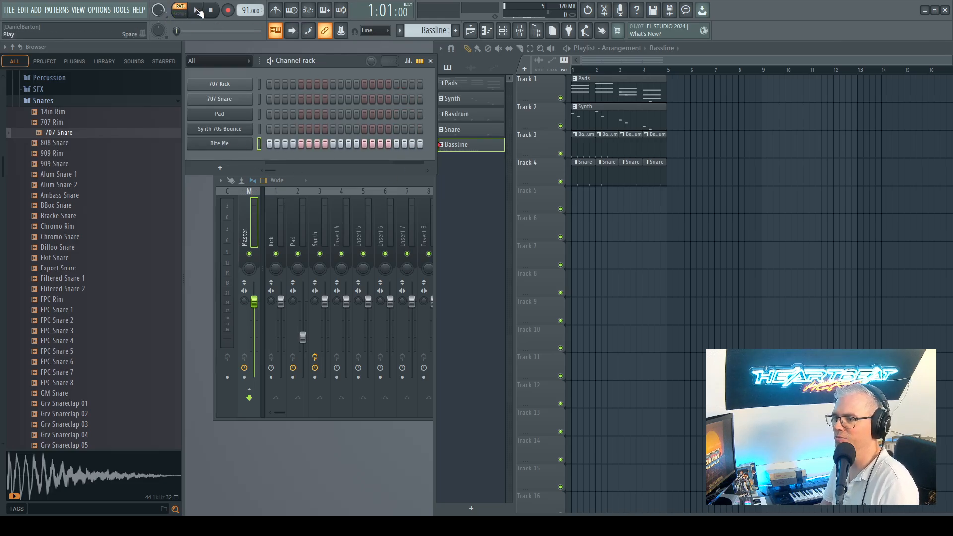
pyautogui.click(197, 11)
pyautogui.click(211, 11)
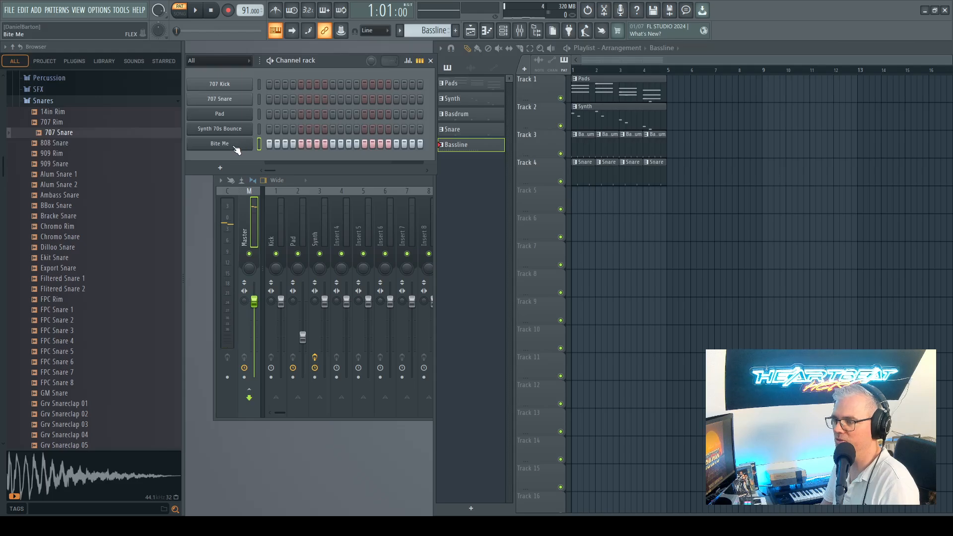
# Step: Transpose all Bite Me notes down one octave to C4 in the piano roll and briefly play the pattern
pyautogui.press('F7')
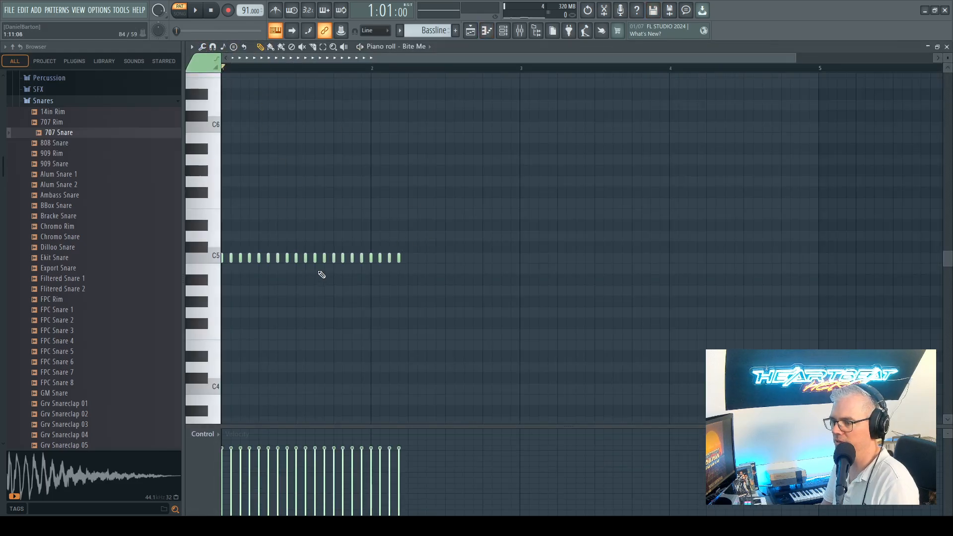
pyautogui.click(322, 47)
pyautogui.moveTo(431, 231); pyautogui.dragTo(140, 308)
pyautogui.press('Down')
pyautogui.press('Down')
pyautogui.press('Down')
pyautogui.press('Down')
pyautogui.press('Down')
pyautogui.press('Down')
pyautogui.press('Down')
pyautogui.press('Down')
pyautogui.press('Down')
pyautogui.press('Down')
pyautogui.press('Down')
pyautogui.press('Down')
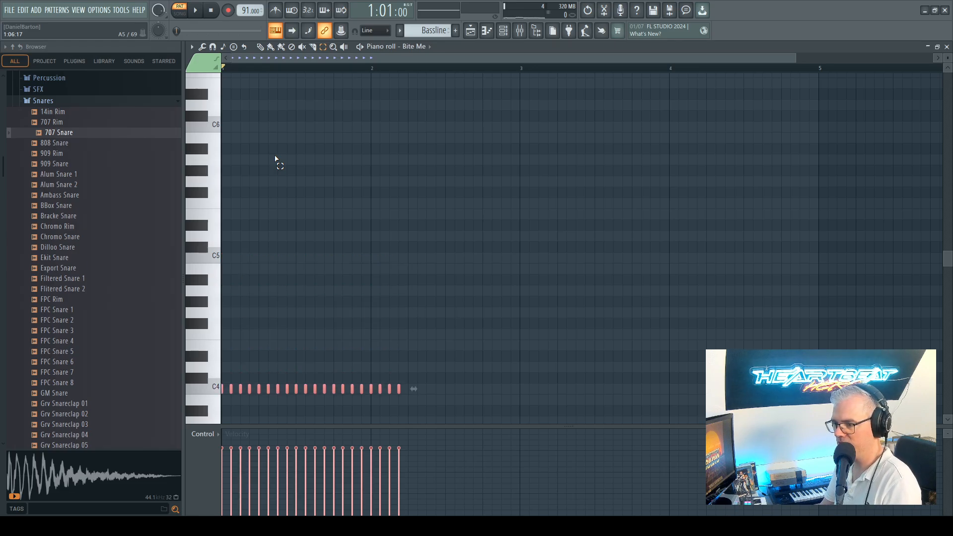
pyautogui.press('space')
pyautogui.press('space')
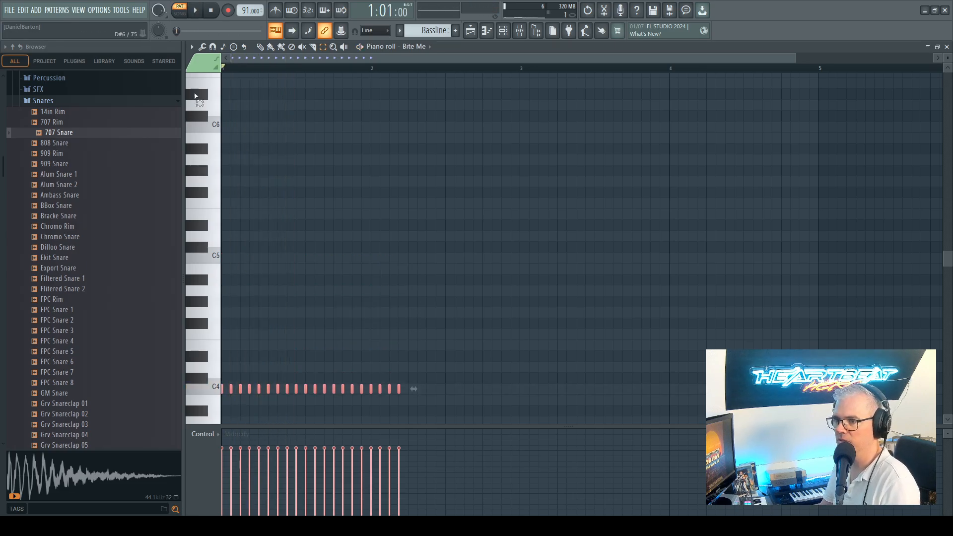
# Step: Play the Bassline pattern, switch to song mode, and place a Bassline clip at bar 1 of playlist Track 5
pyautogui.click(198, 13)
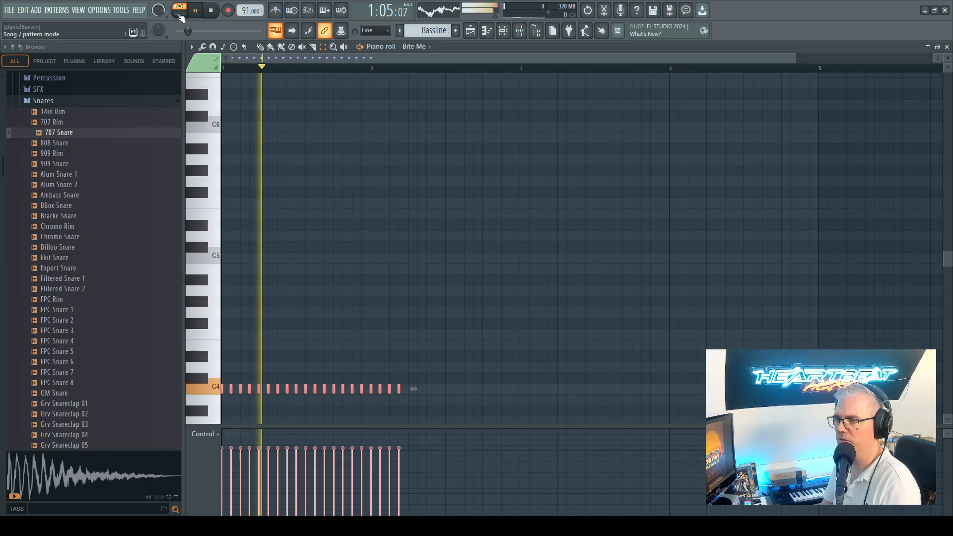
pyautogui.press('l')
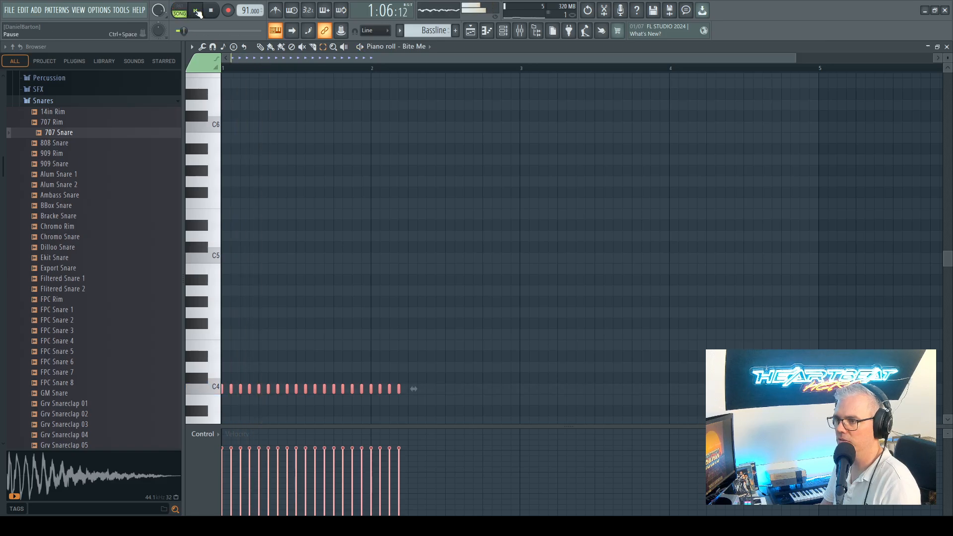
pyautogui.click(947, 47)
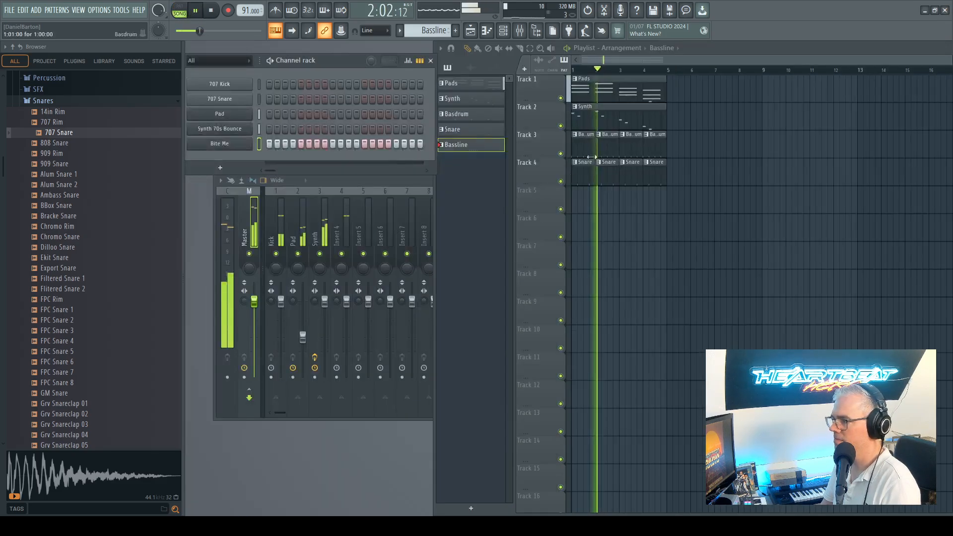
pyautogui.press('space')
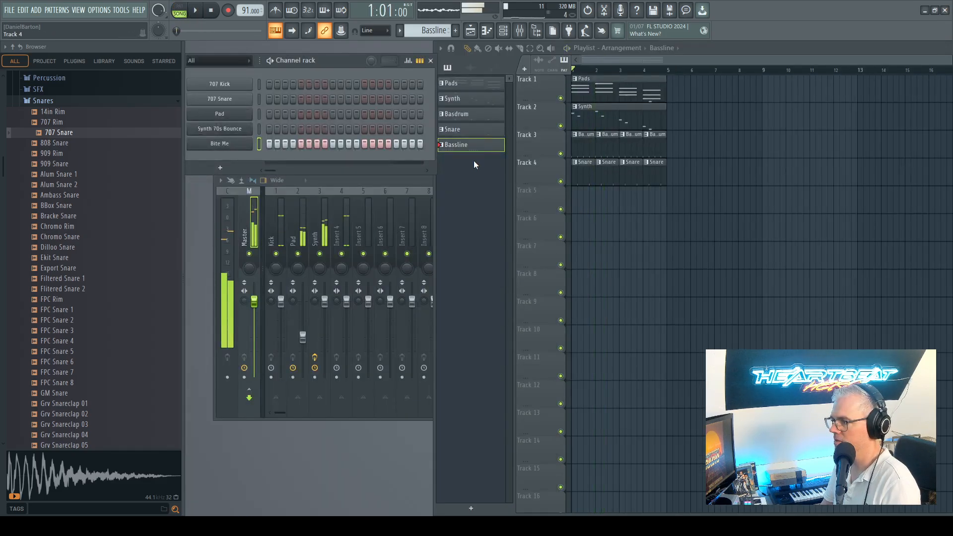
pyautogui.click(574, 193)
pyautogui.click(627, 194)
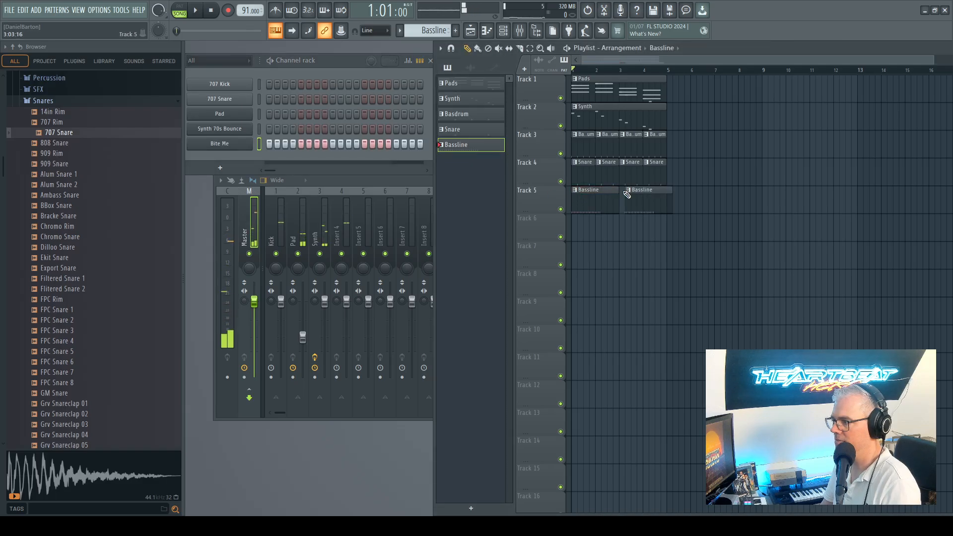
pyautogui.moveTo(651, 198); pyautogui.dragTo(645, 198)
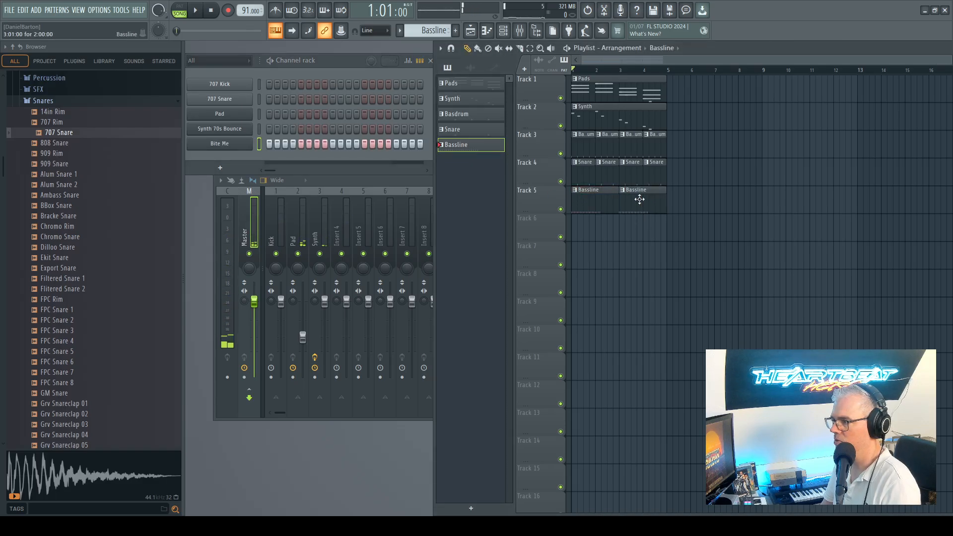
pyautogui.rightClick(640, 199)
# Step: Delete the Bite Me notes past bar 1 in the piano roll, briefly playing the song before and after the edit
pyautogui.press('space')
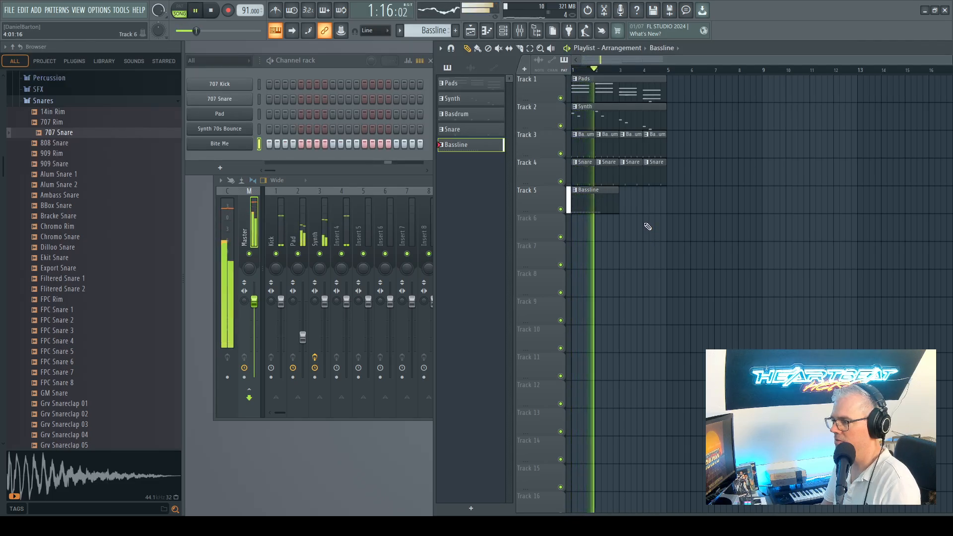
pyautogui.press('space')
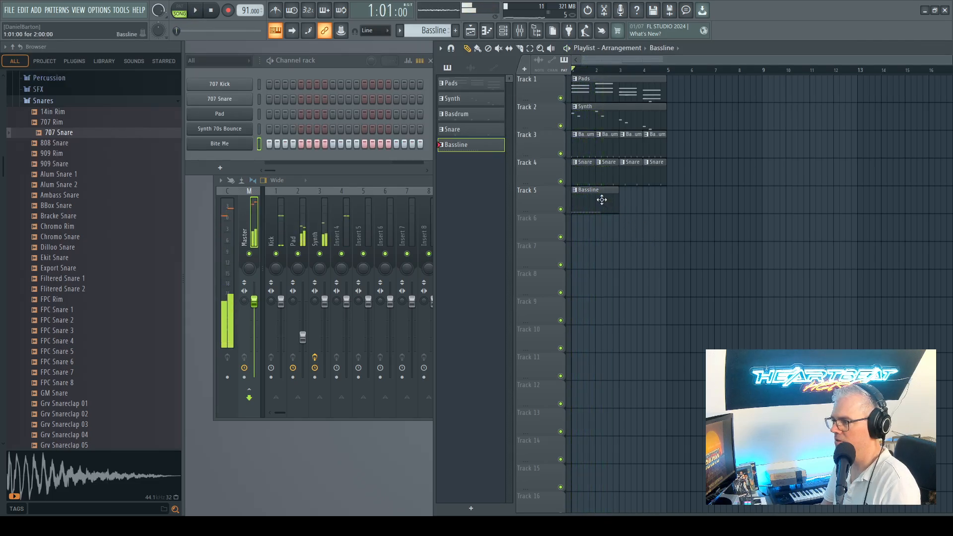
pyautogui.click(259, 144)
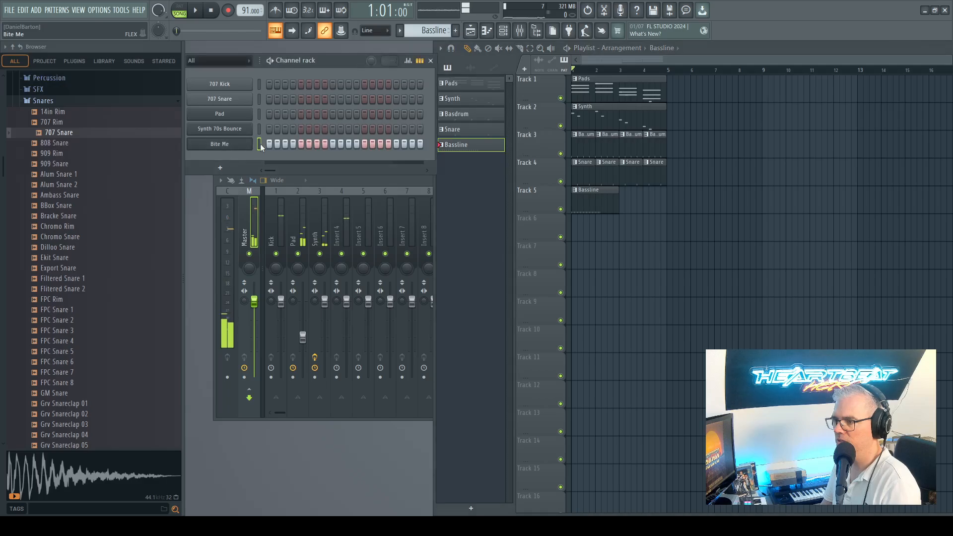
pyautogui.press('F7')
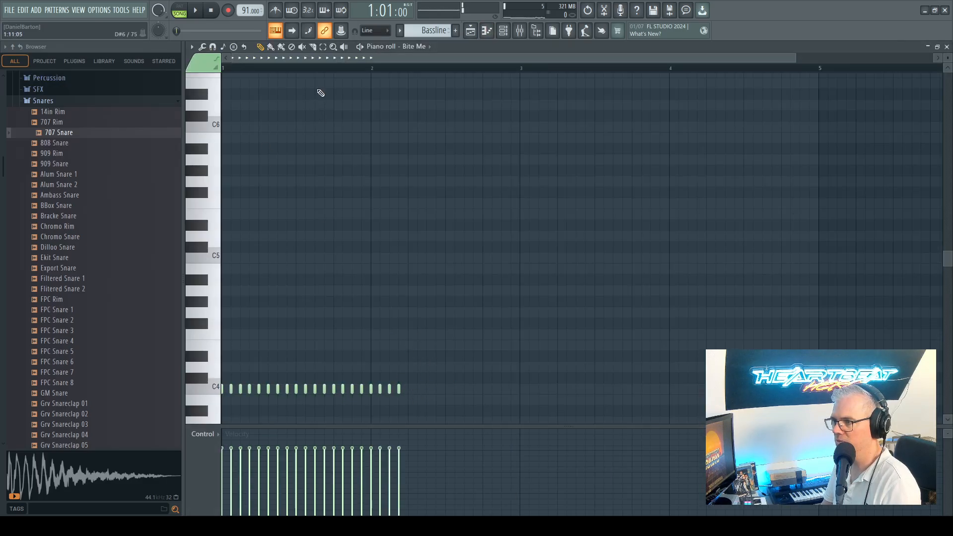
pyautogui.moveTo(422, 352); pyautogui.dragTo(368, 405)
pyautogui.press('Delete')
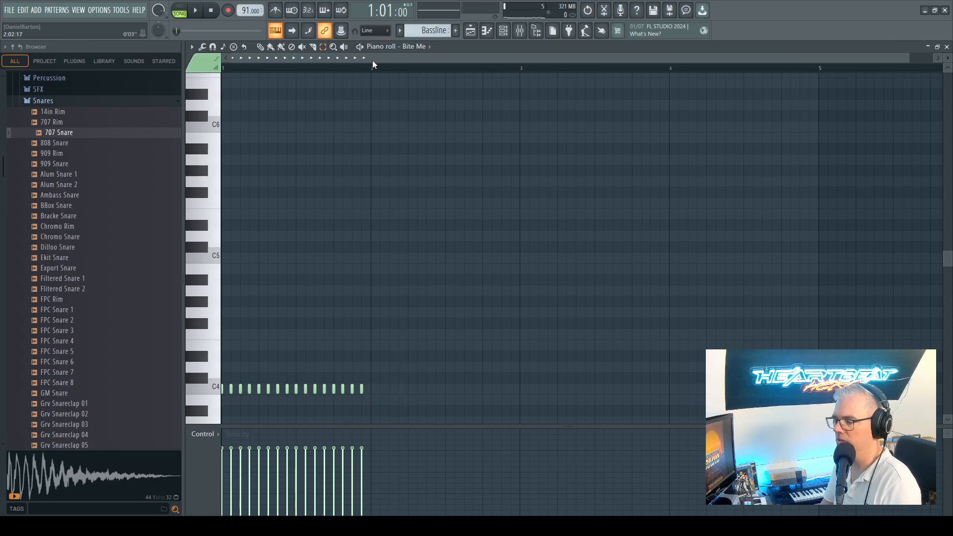
pyautogui.press('space')
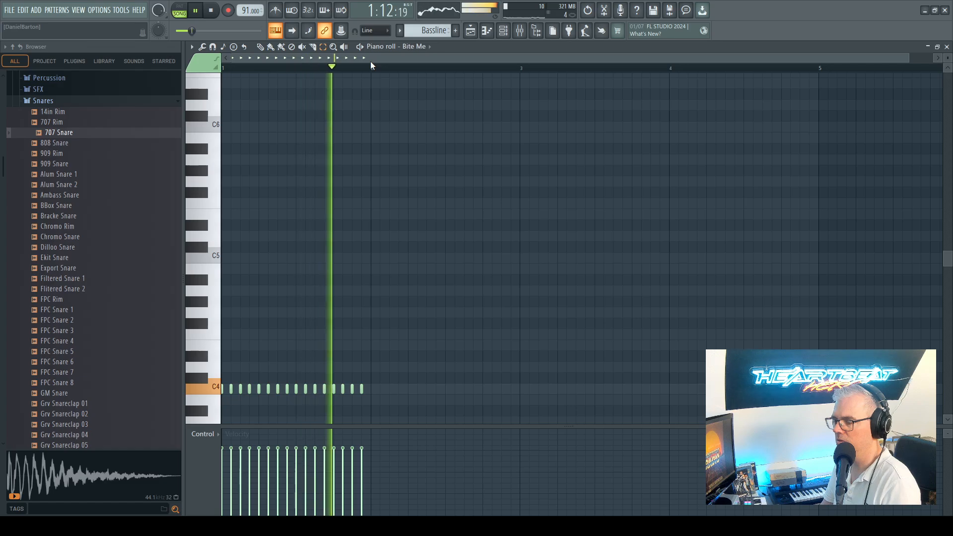
pyautogui.press('space')
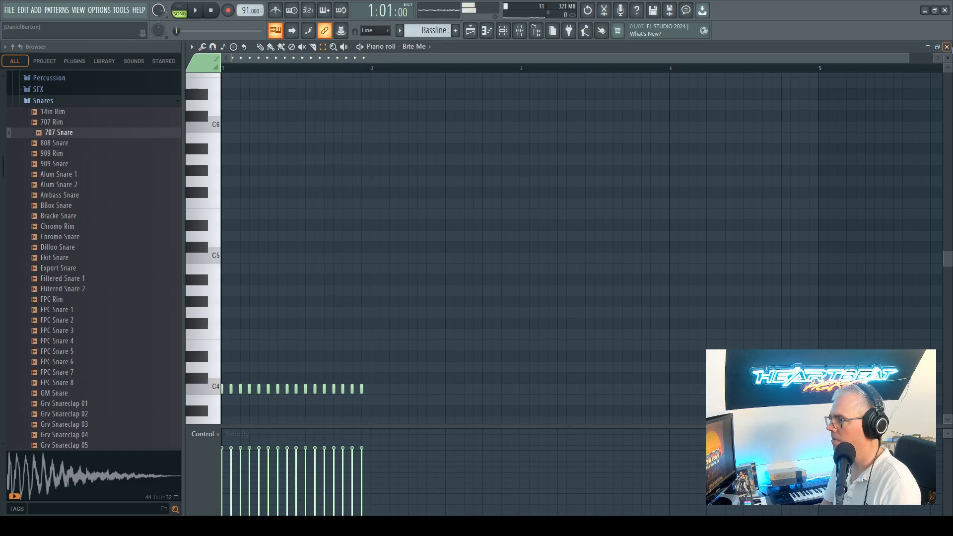
pyautogui.click(947, 46)
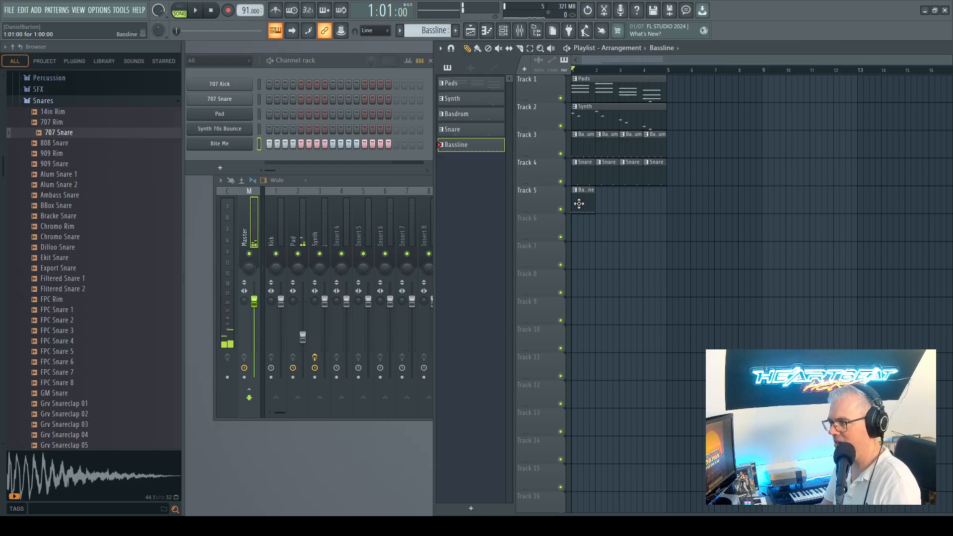
pyautogui.click(599, 192)
pyautogui.click(620, 192)
pyautogui.click(655, 195)
pyautogui.moveTo(655, 196); pyautogui.dragTo(649, 196)
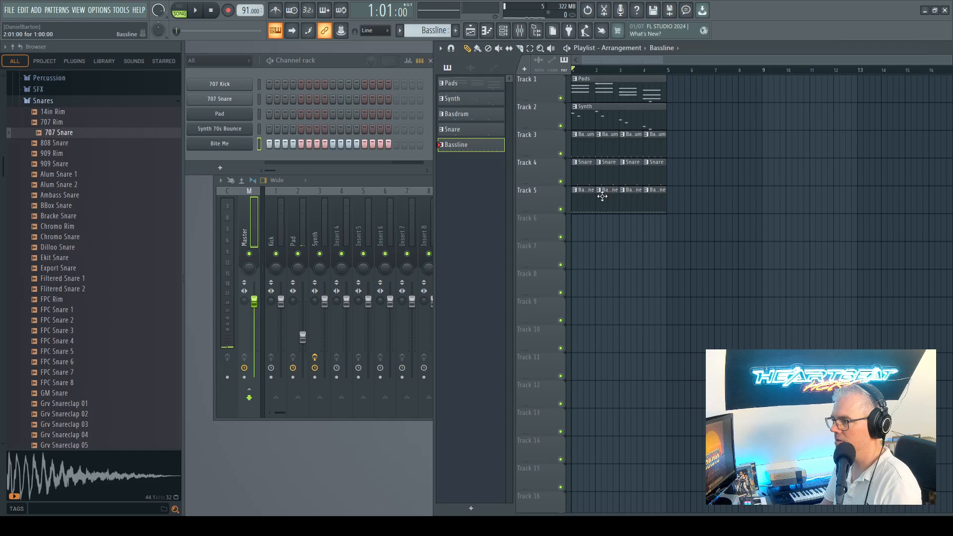
pyautogui.rightClick(653, 199)
pyautogui.rightClick(631, 202)
pyautogui.rightClick(607, 201)
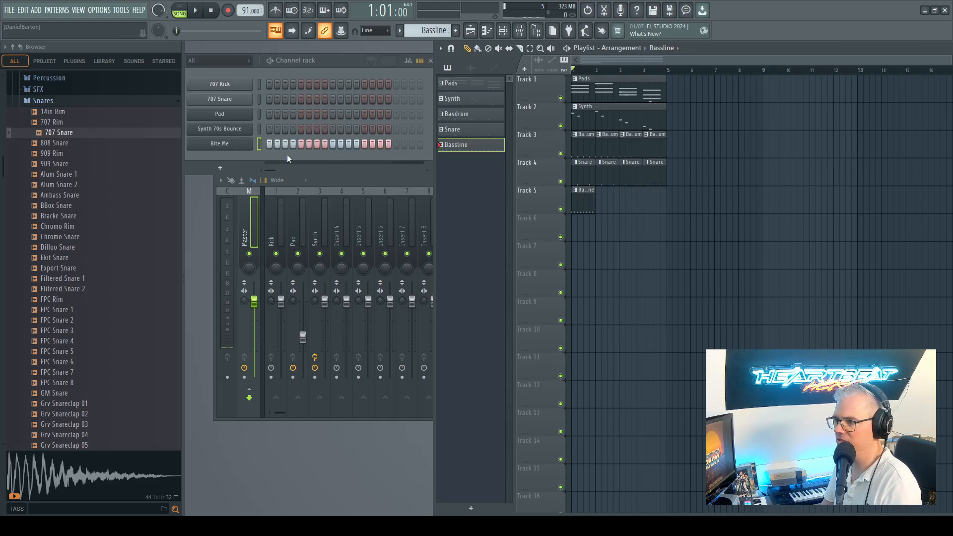
pyautogui.click(227, 146)
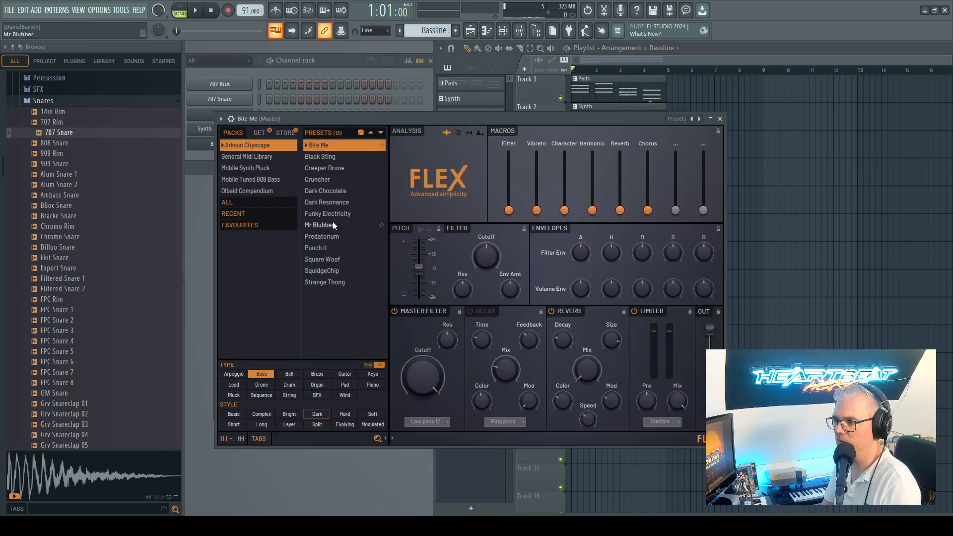
pyautogui.click(720, 120)
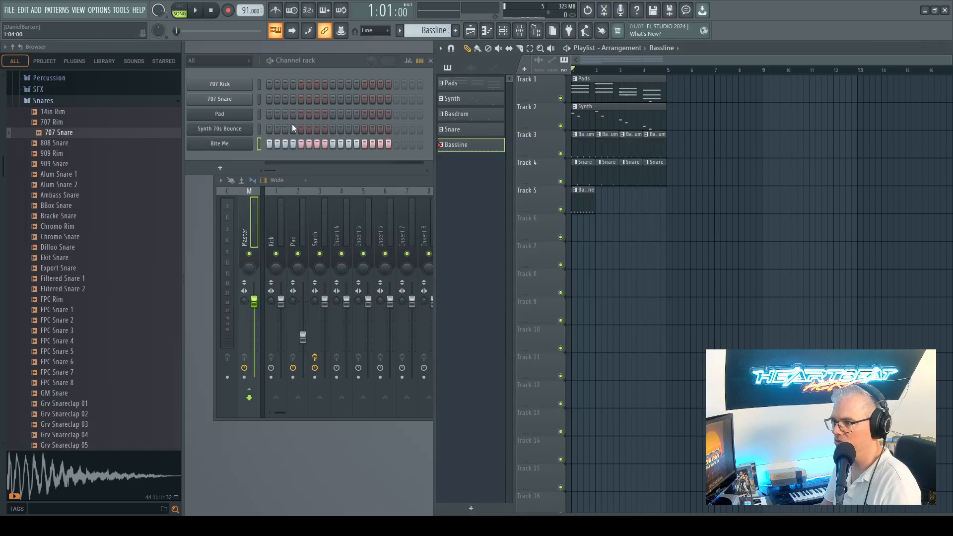
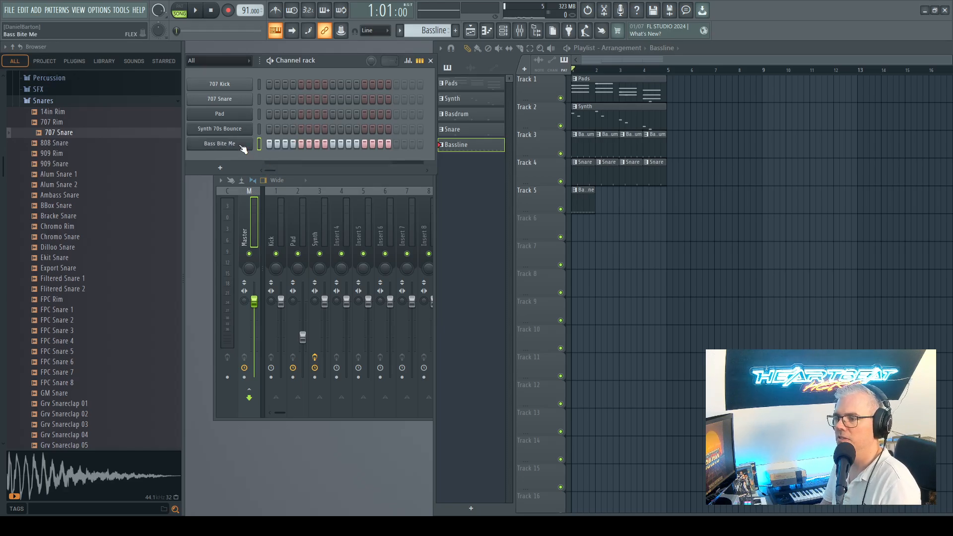
pyautogui.rightClick(246, 144)
pyautogui.click(271, 145)
pyautogui.scroll(-5, 272, 145)
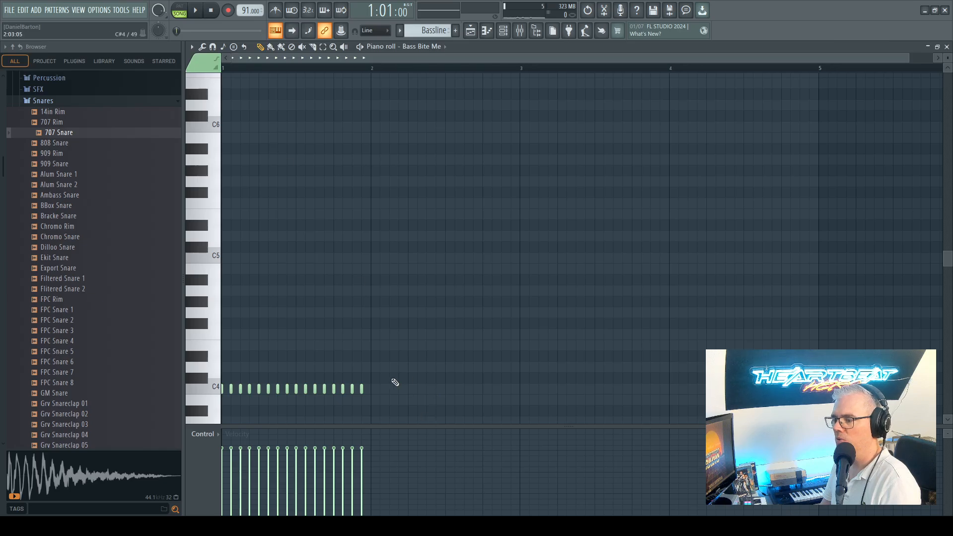
pyautogui.scroll(-5, 379, 383)
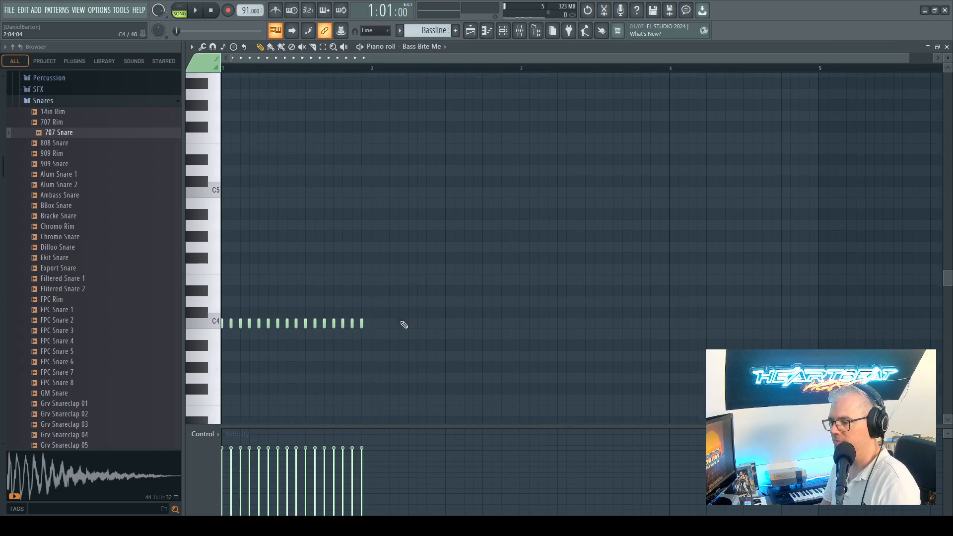
pyautogui.click(374, 247)
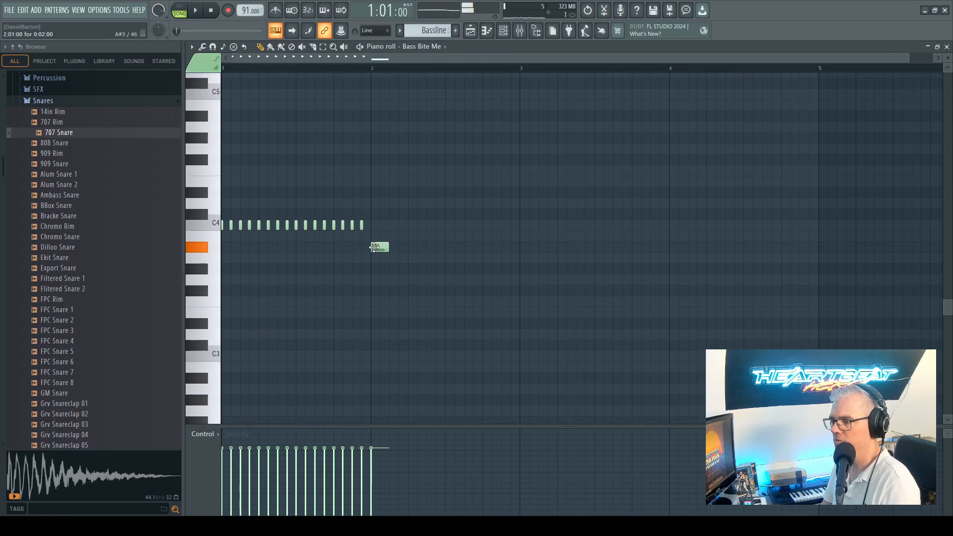
pyautogui.moveTo(374, 257); pyautogui.dragTo(378, 264)
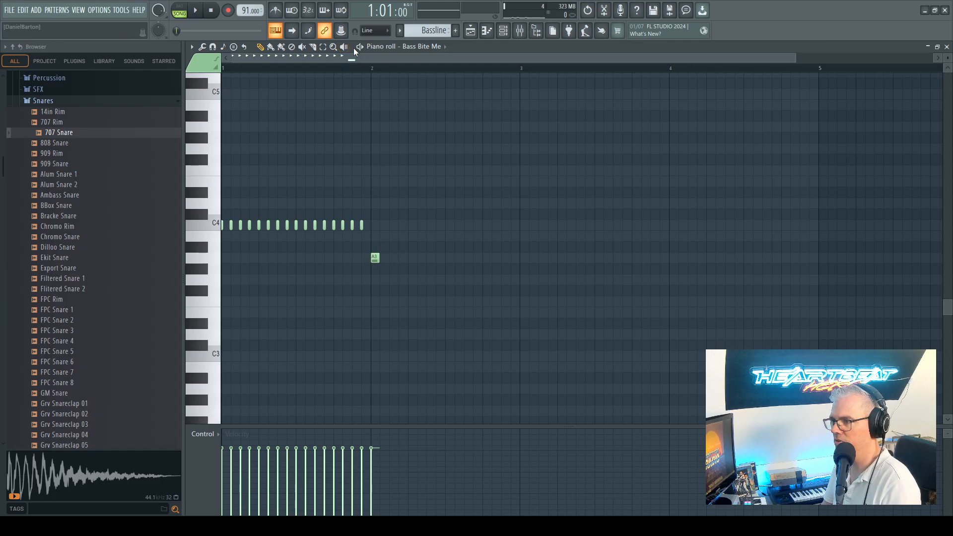
pyautogui.click(335, 48)
pyautogui.click(375, 262)
pyautogui.rightClick(374, 260)
pyautogui.click(413, 257)
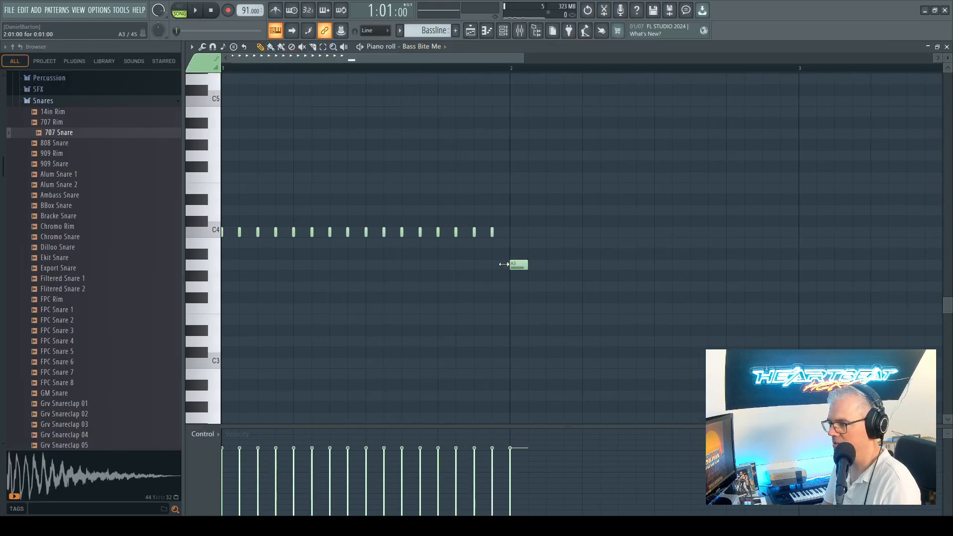
pyautogui.rightClick(519, 266)
pyautogui.click(517, 266)
pyautogui.rightClick(517, 266)
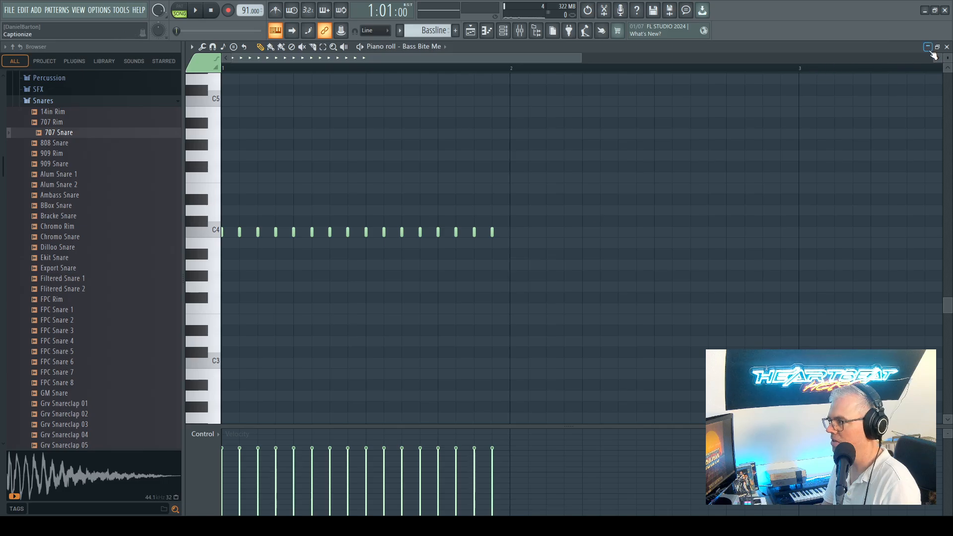
pyautogui.click(948, 47)
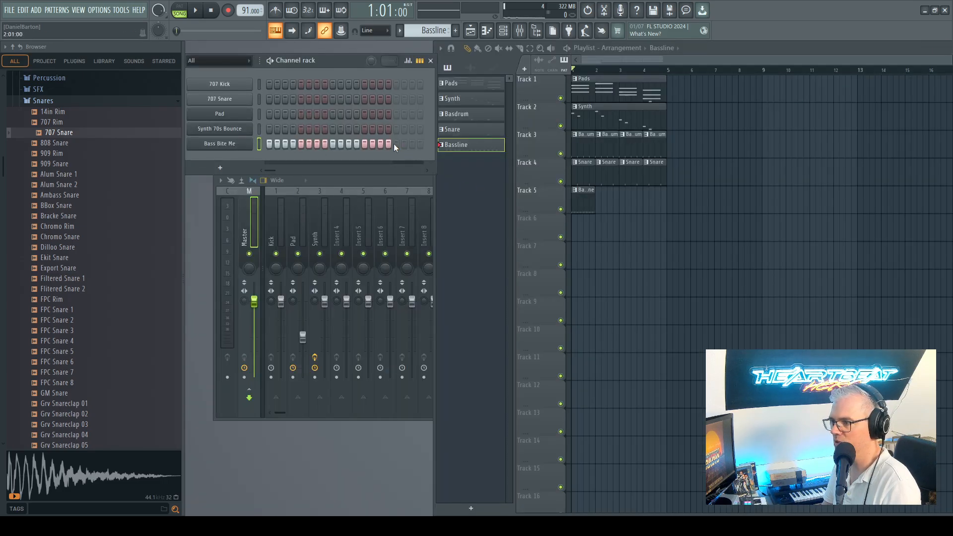
# Step: Widen the channel rack, fill the Bass Bite Me steps through the end of bar 2, and close the rack
pyautogui.moveTo(392, 144); pyautogui.dragTo(429, 143)
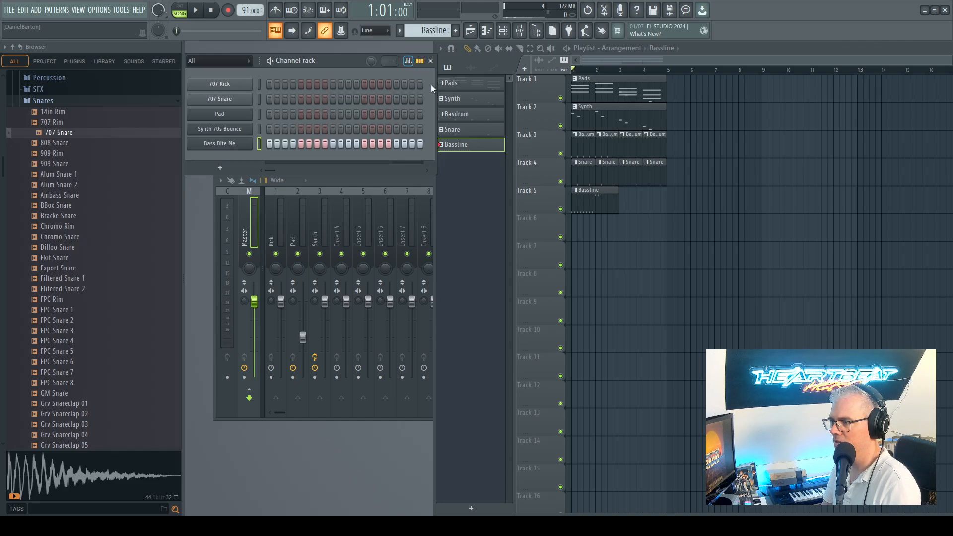
pyautogui.moveTo(436, 94); pyautogui.dragTo(882, 104)
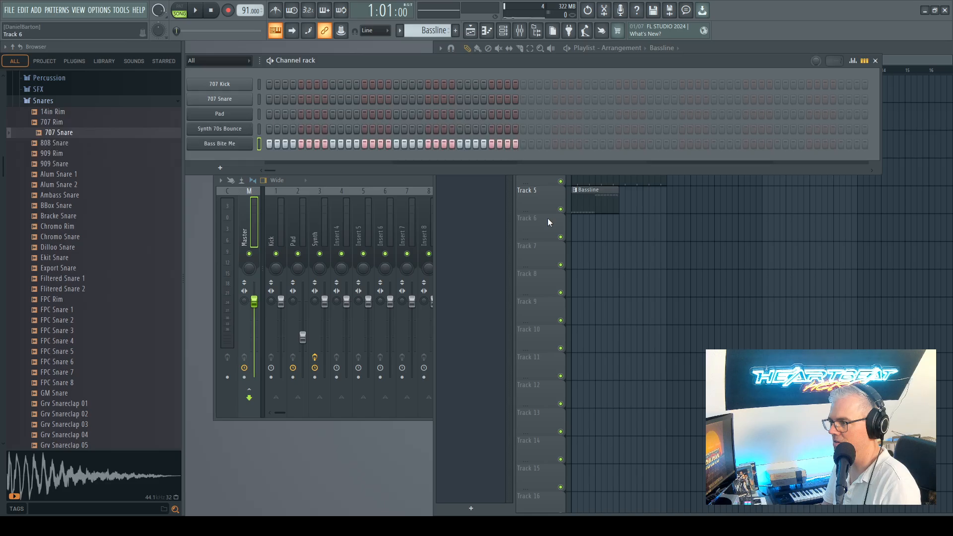
pyautogui.click(876, 60)
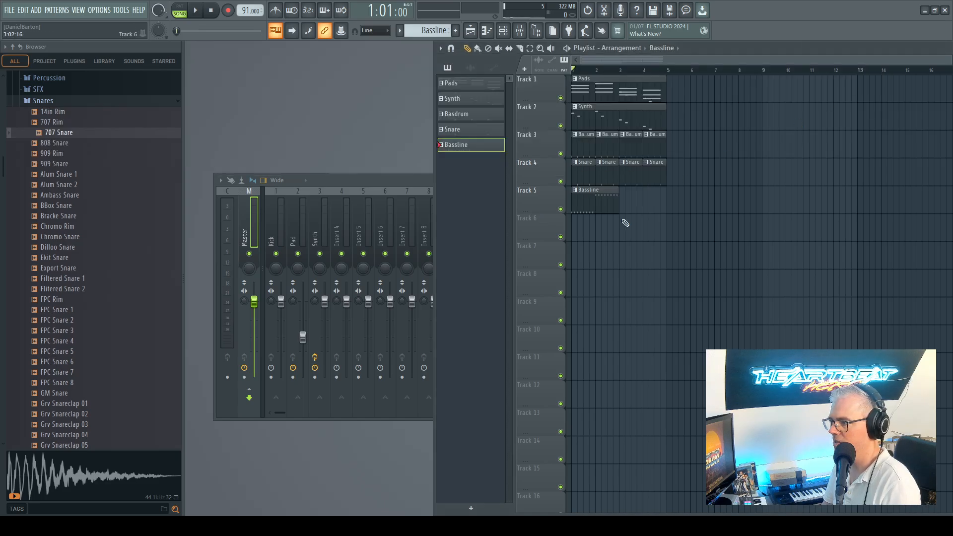
# Step: Open the playlist's Bassline clip in the piano roll and transpose all bar 2 notes down one octave to C4
pyautogui.doubleClick(597, 200)
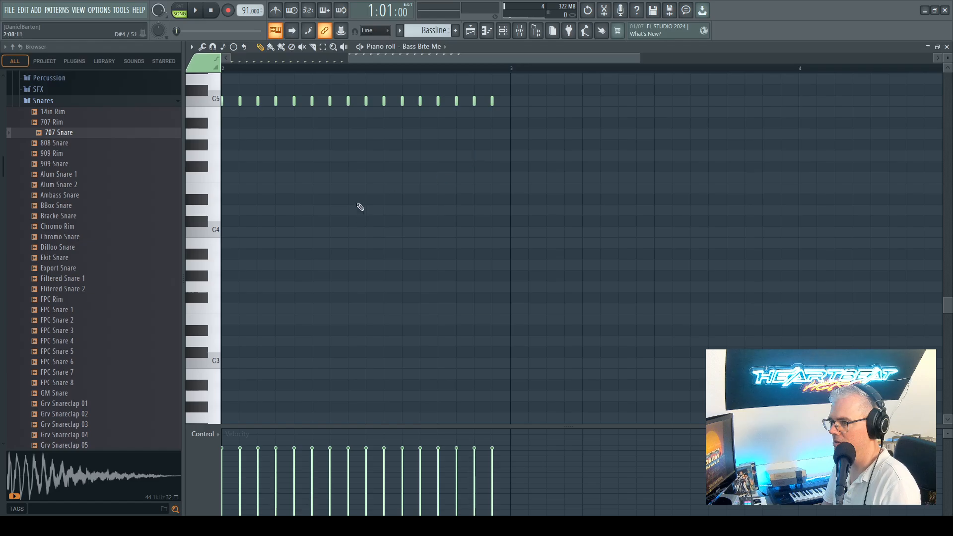
pyautogui.click(333, 46)
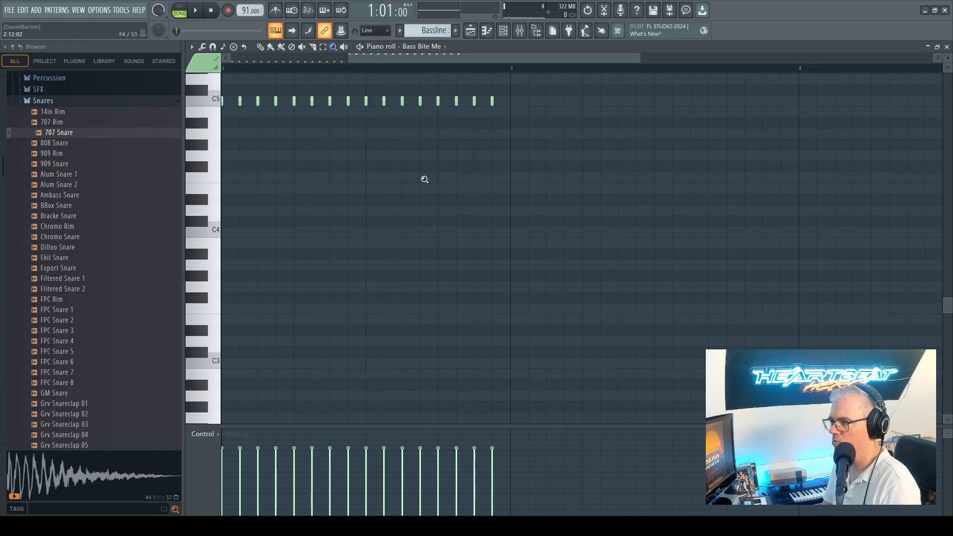
pyautogui.moveTo(435, 177); pyautogui.dragTo(383, 181)
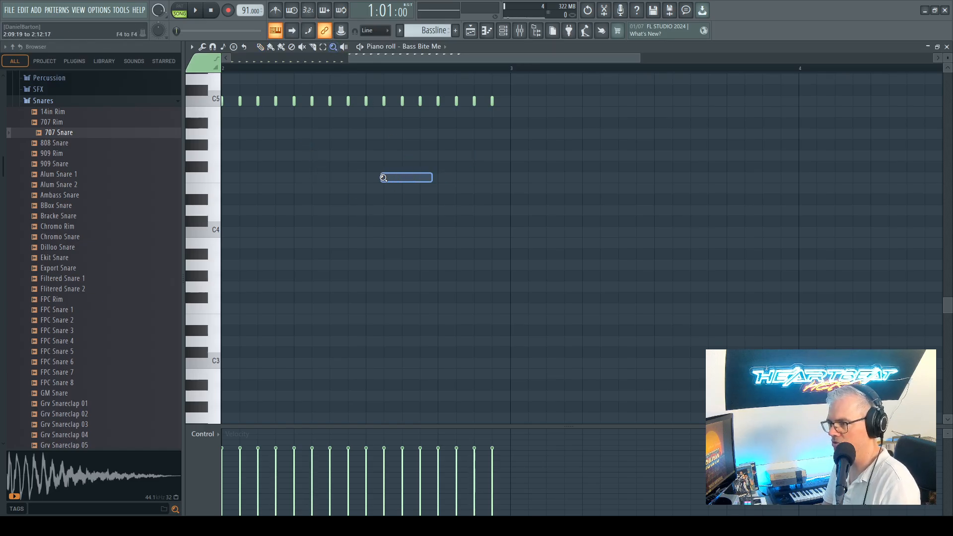
pyautogui.rightClick(402, 180)
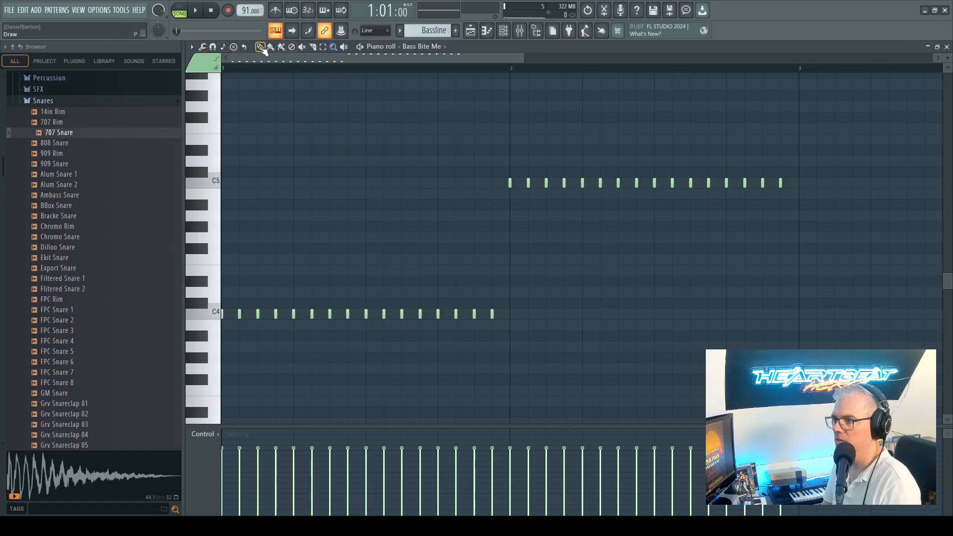
pyautogui.click(322, 47)
pyautogui.moveTo(821, 151); pyautogui.dragTo(511, 191)
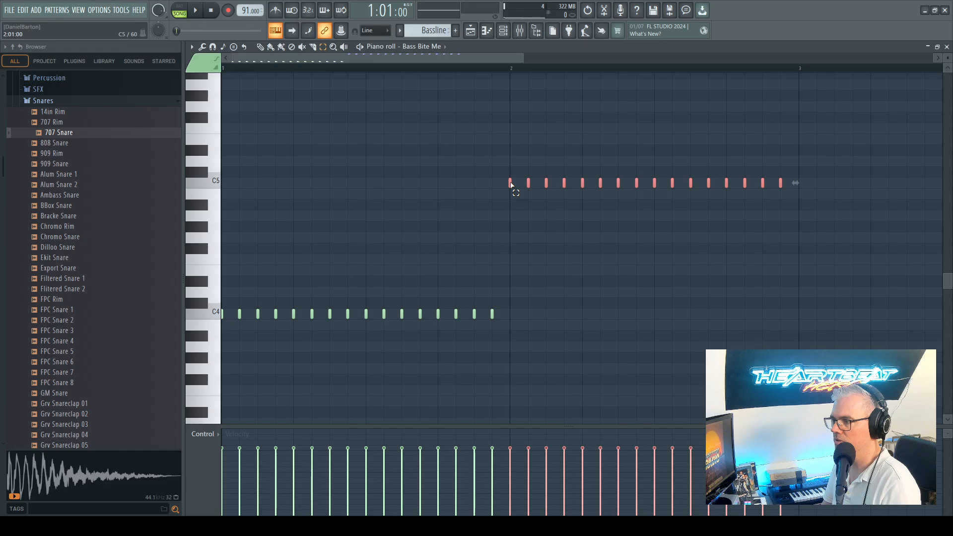
pyautogui.press('Down')
pyautogui.press('Down')
pyautogui.press('Down')
pyautogui.press('Down')
pyautogui.press('Down')
pyautogui.press('Down')
pyautogui.press('Down')
pyautogui.press('Down')
pyautogui.press('Down')
pyautogui.press('Down')
pyautogui.press('Down')
pyautogui.press('Down')
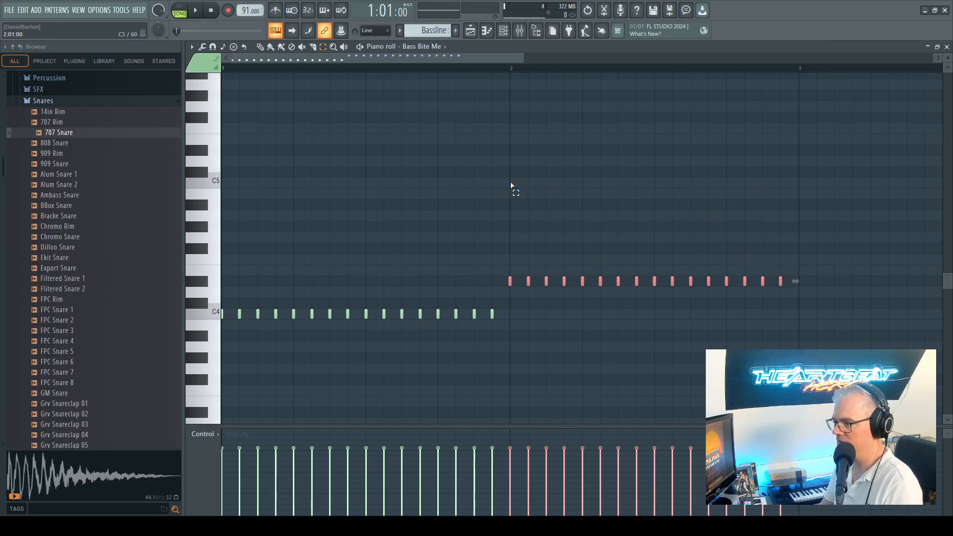
# Step: Lower the bar 2 Bass Bite Me notes from C4 to A3, playing the song between adjustments to check the pitch
pyautogui.press('space')
pyautogui.press('space')
pyautogui.press('Down')
pyautogui.hotkey('shift', 'Left')
pyautogui.hotkey('shift', 'Left')
pyautogui.hotkey('shift', 'Right')
pyautogui.hotkey('shift', 'Right')
pyautogui.press('Down')
pyautogui.press('Down')
pyautogui.press('Down')
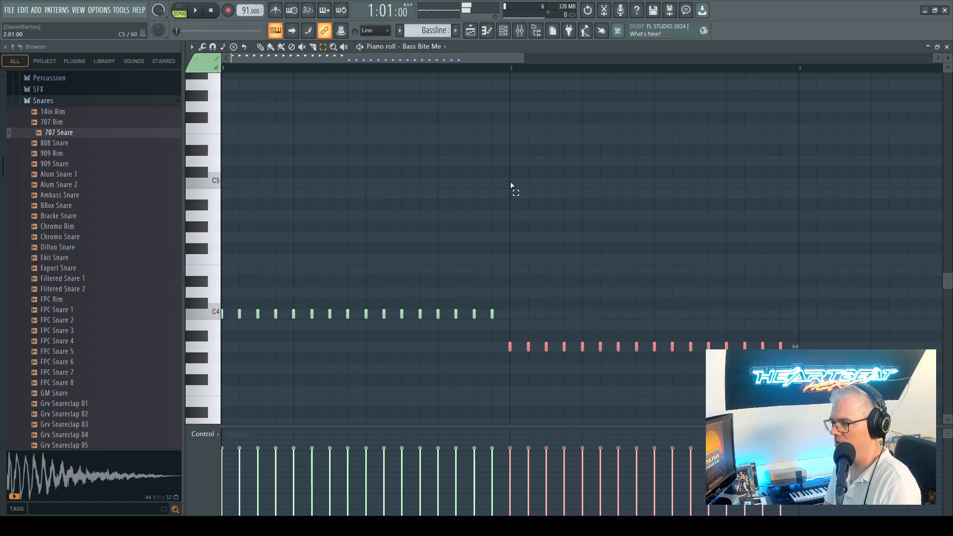
pyautogui.press('space')
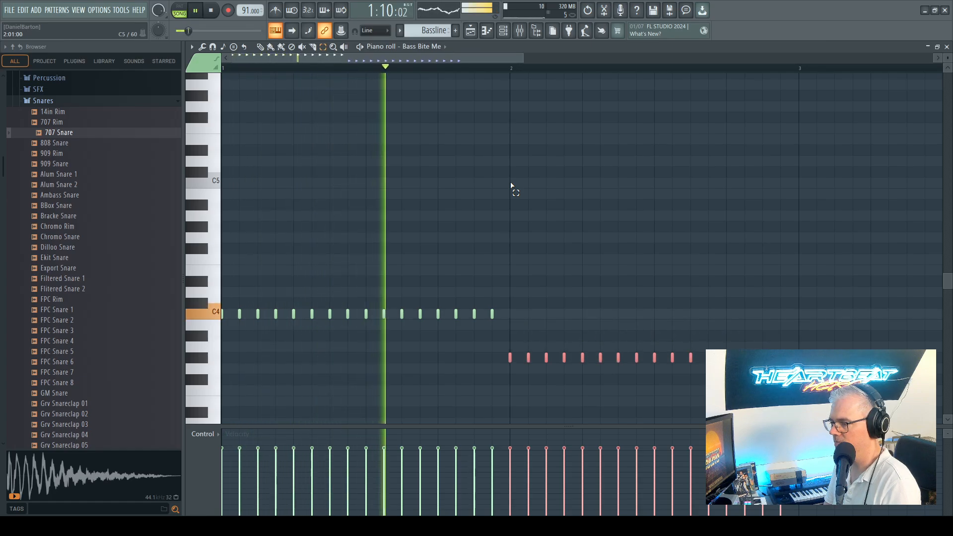
pyautogui.press('space')
pyautogui.press('Up')
pyautogui.press('space')
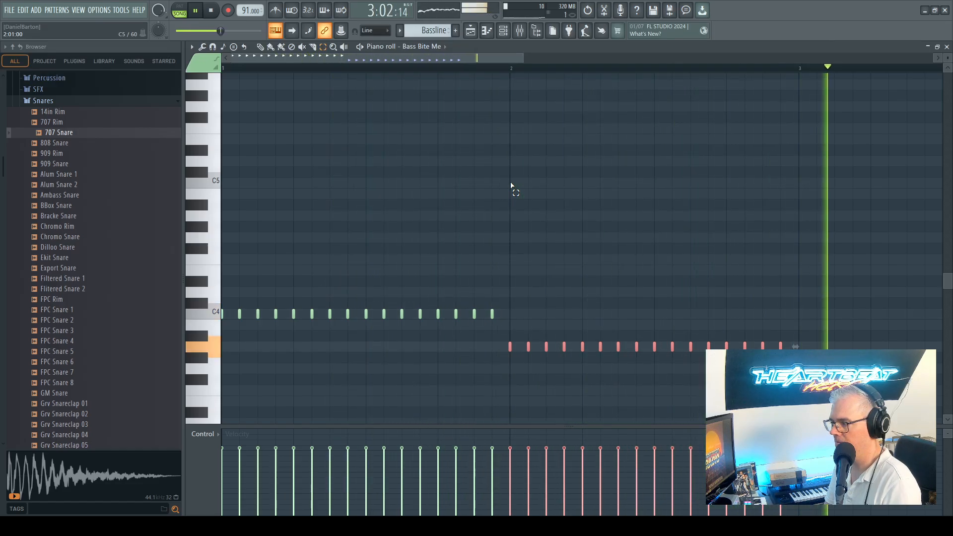
pyautogui.press('space')
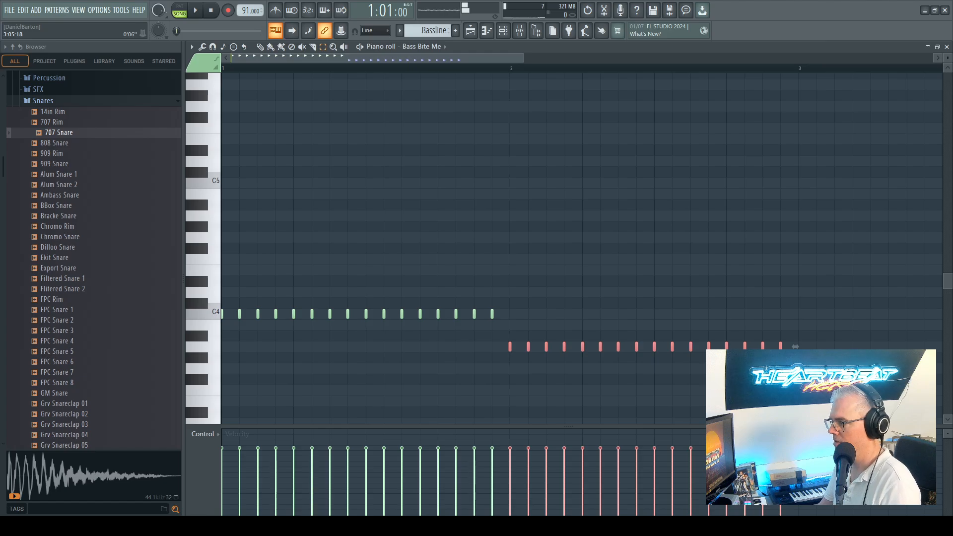
# Step: Deselect the bar 2 notes, draw four consecutive one-step E4 notes from the start of bar 3, and briefly play the song
pyautogui.click(803, 261)
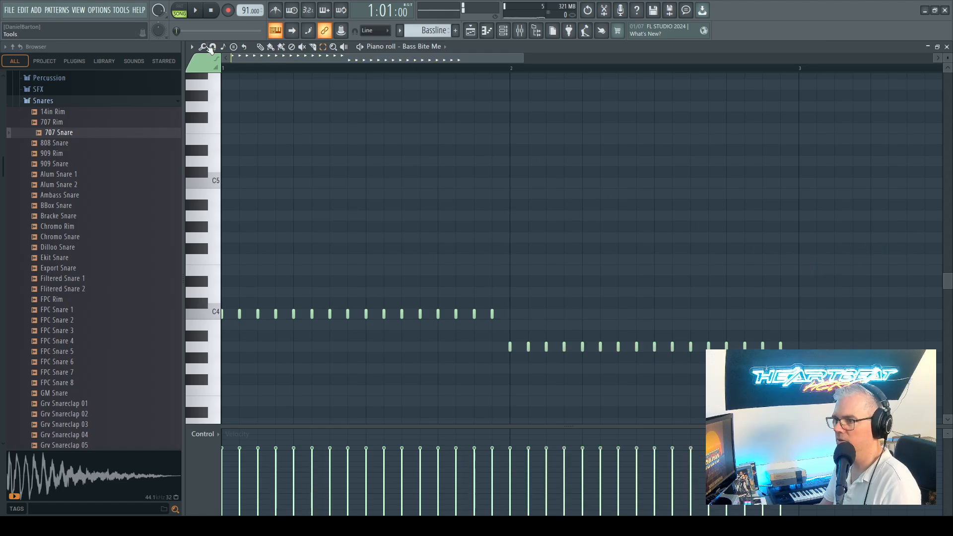
pyautogui.click(801, 269)
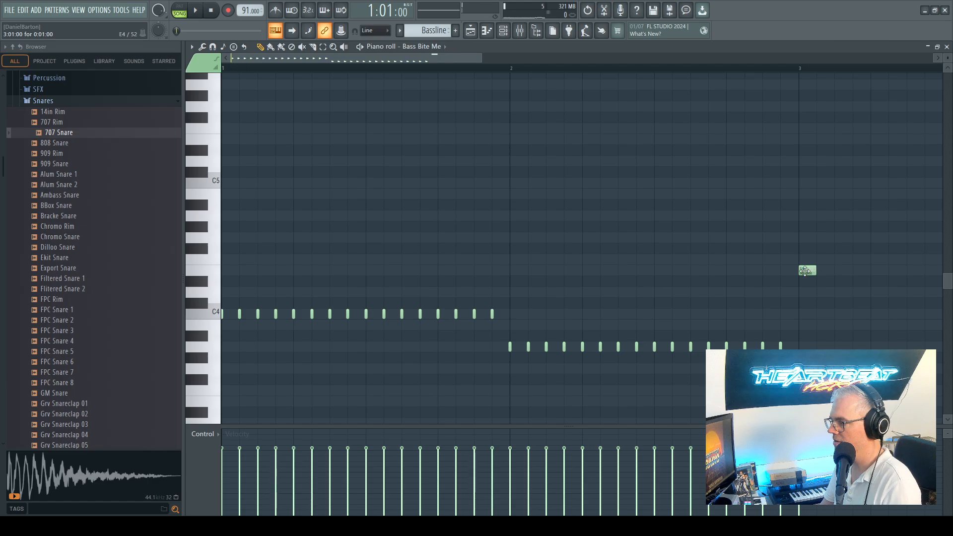
pyautogui.click(825, 270)
pyautogui.click(843, 270)
pyautogui.click(861, 270)
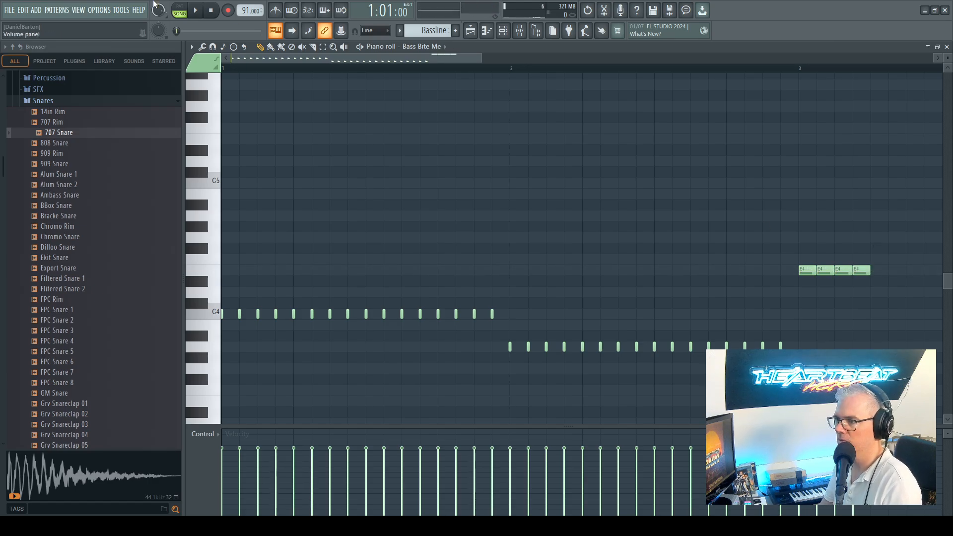
pyautogui.click(196, 10)
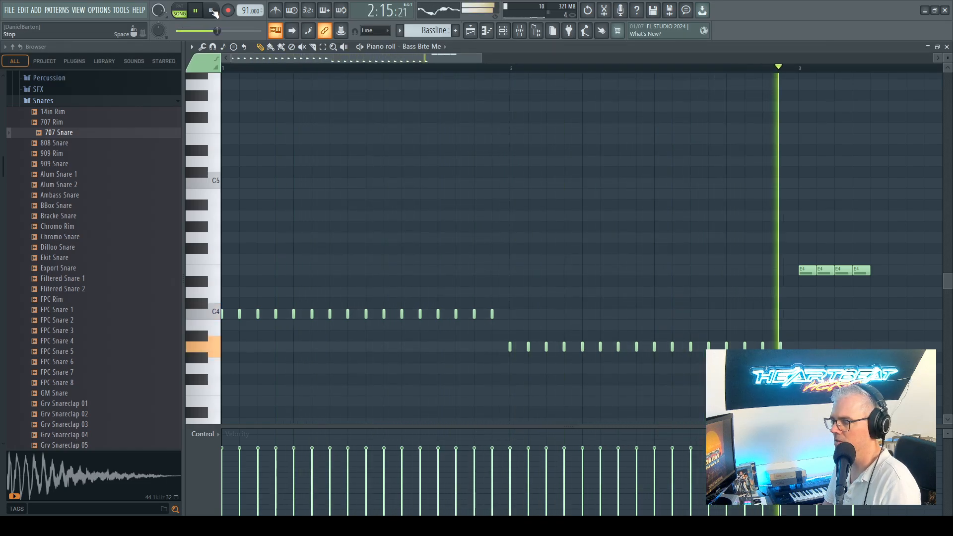
pyautogui.click(214, 11)
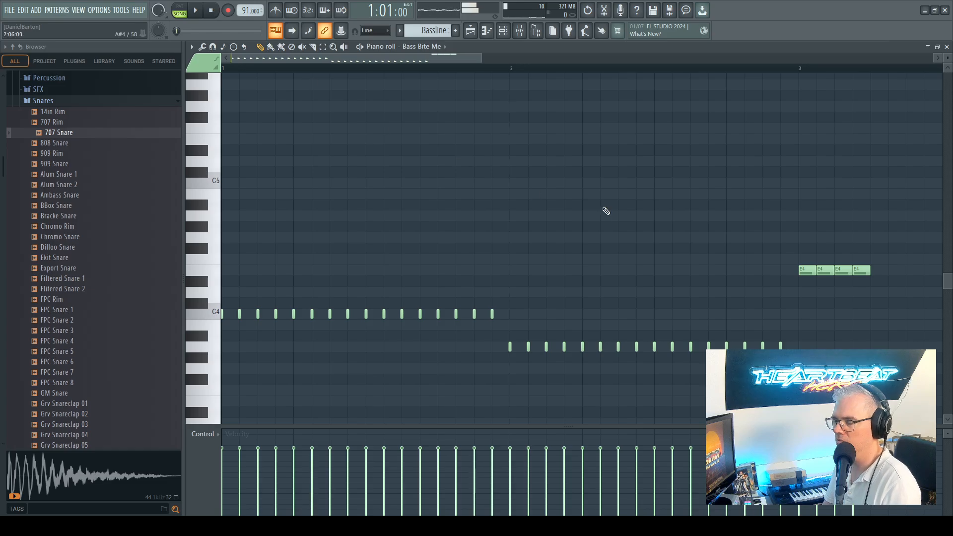
# Step: Fill the rest of bar 3 with consecutive one-step E4 notes and play the song to check them
pyautogui.click(878, 271)
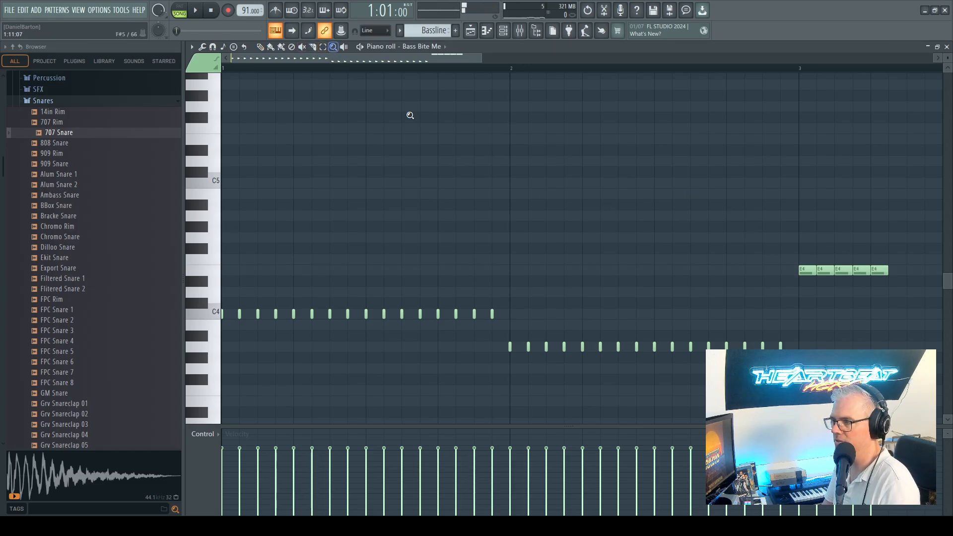
pyautogui.rightClick(765, 238)
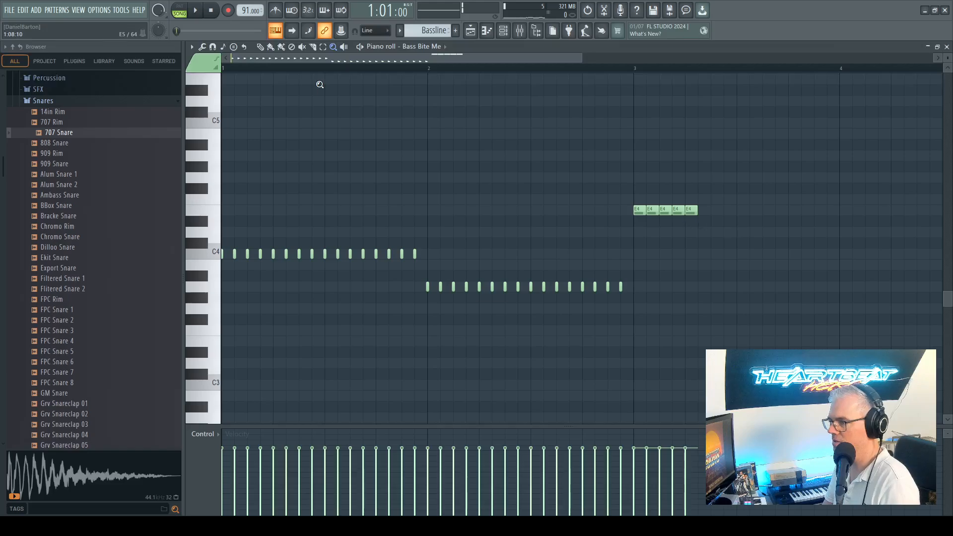
pyautogui.click(259, 46)
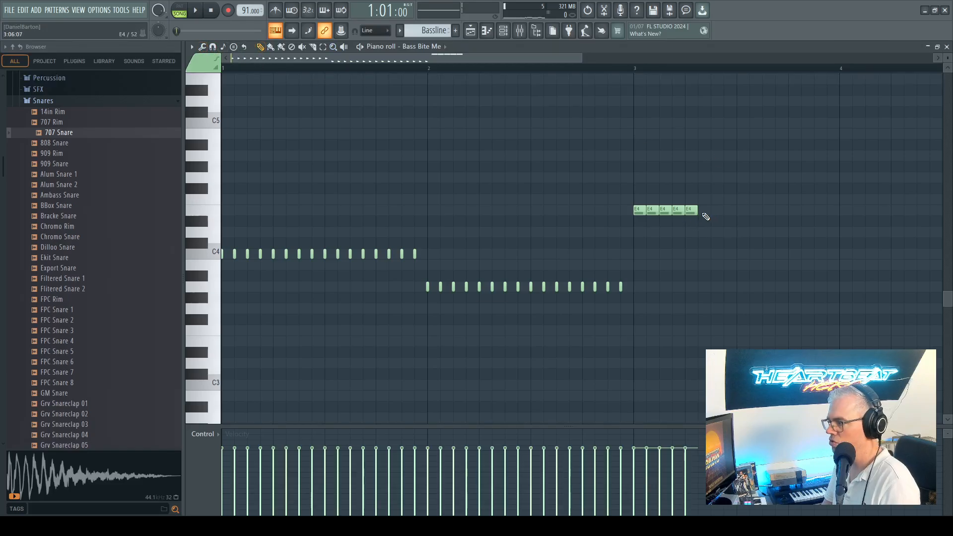
pyautogui.click(709, 210)
pyautogui.click(717, 210)
pyautogui.click(731, 210)
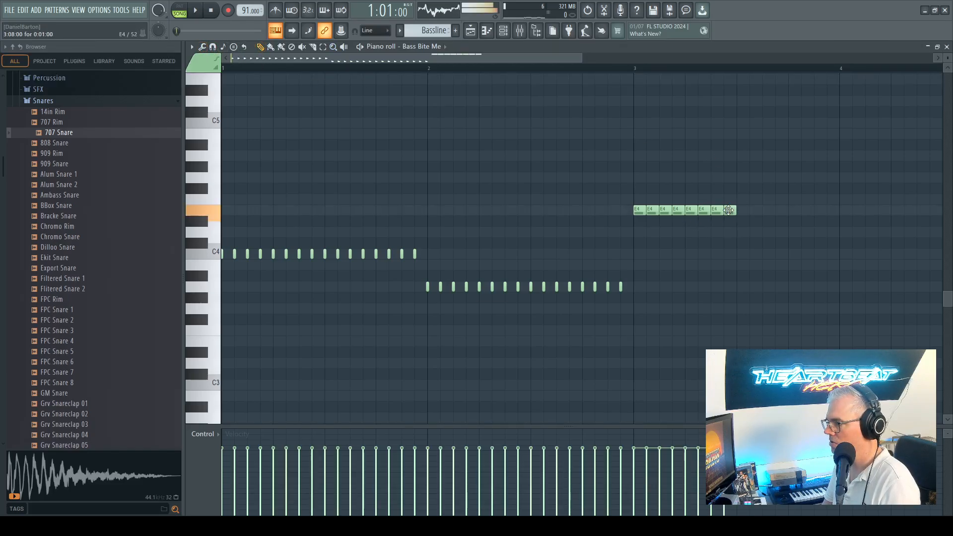
pyautogui.click(743, 209)
pyautogui.click(756, 209)
pyautogui.click(769, 210)
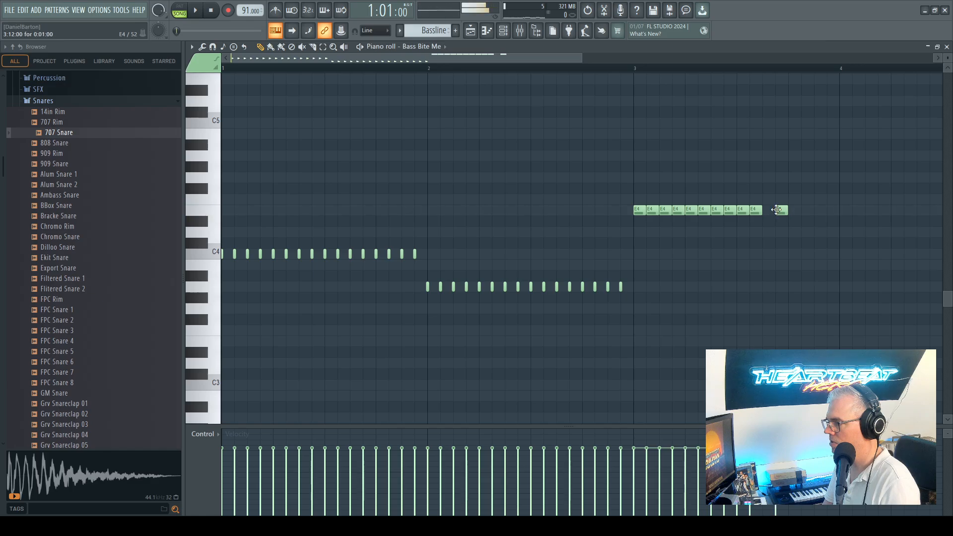
pyautogui.click(782, 210)
pyautogui.click(795, 210)
pyautogui.click(808, 209)
pyautogui.click(821, 210)
pyautogui.click(834, 209)
pyautogui.press('space')
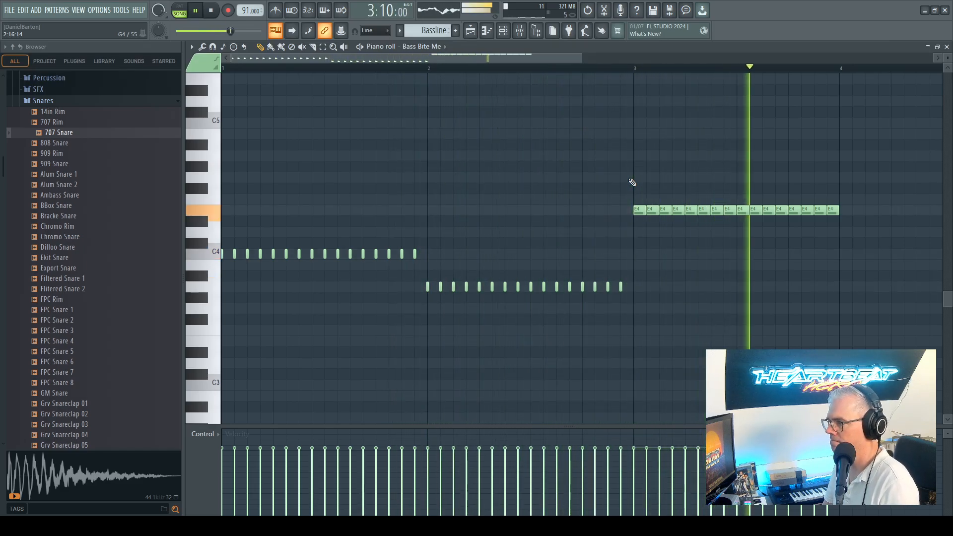
pyautogui.press('space')
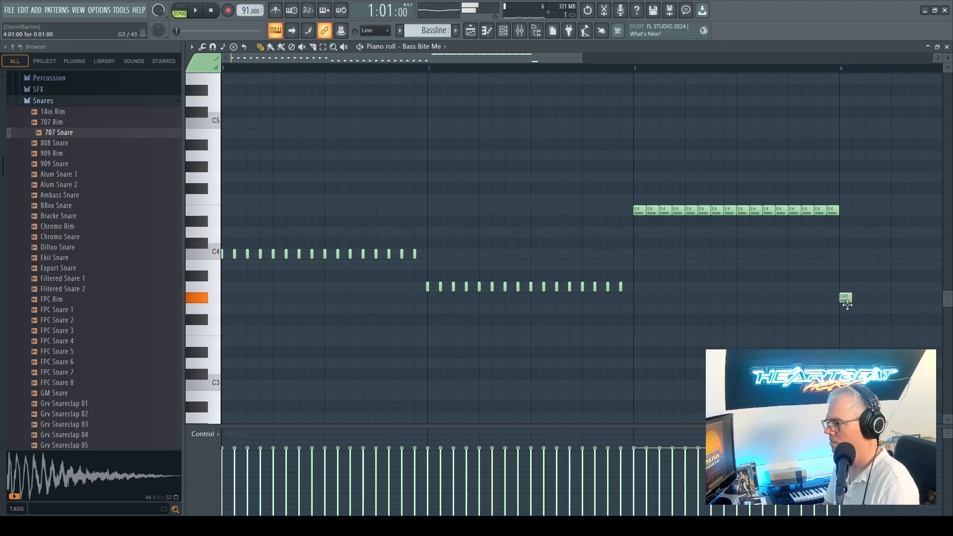
# Step: Draw four consecutive one-step G3 notes from the start of bar 4 and play the song into bar 3
pyautogui.moveTo(847, 305); pyautogui.dragTo(846, 309)
pyautogui.click(859, 309)
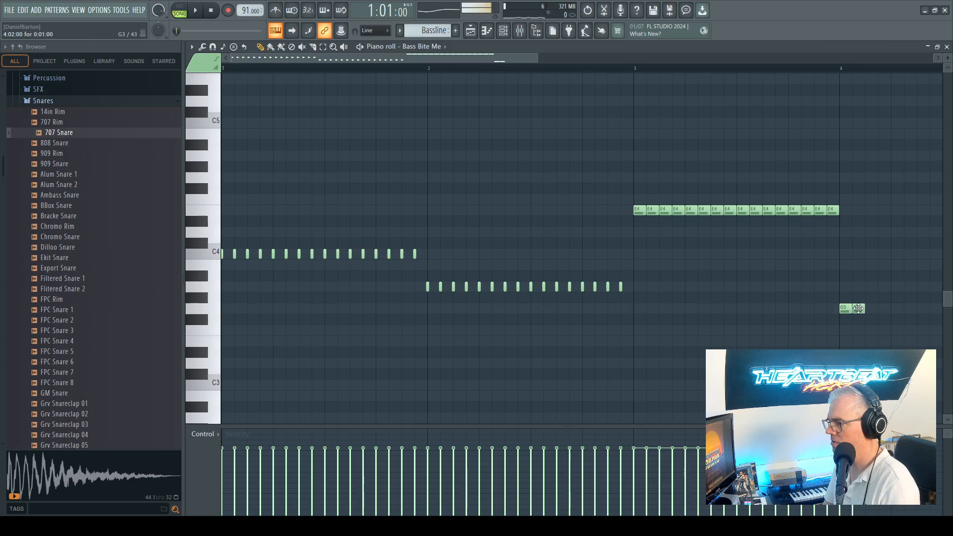
pyautogui.click(871, 309)
pyautogui.press('space')
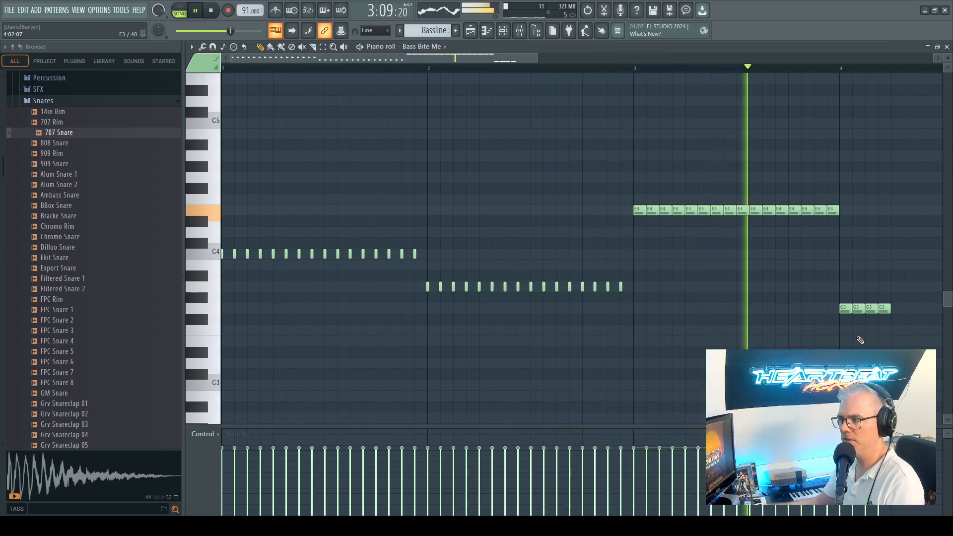
pyautogui.press('space')
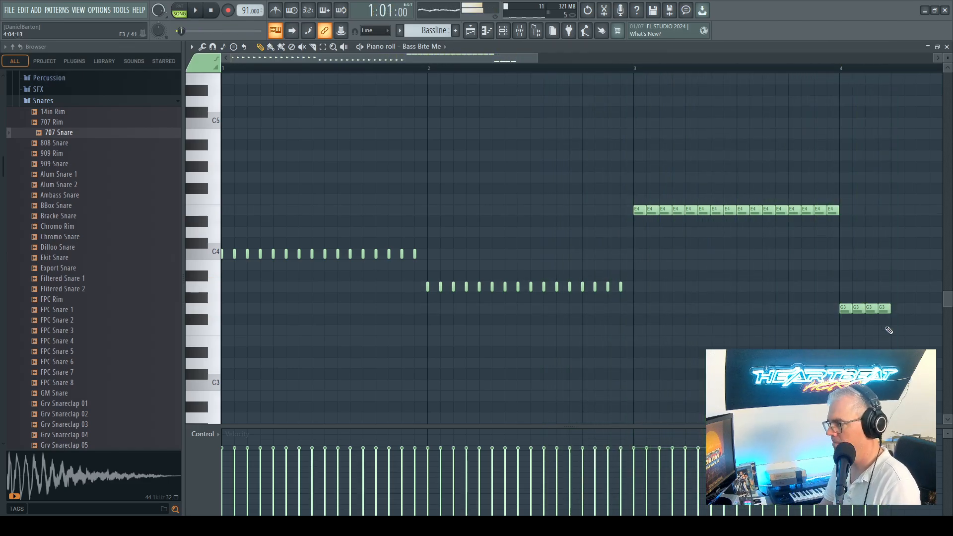
# Step: Fill the rest of bar 4 with consecutive one-step G3 notes and play the song to check the bassline
pyautogui.click(333, 46)
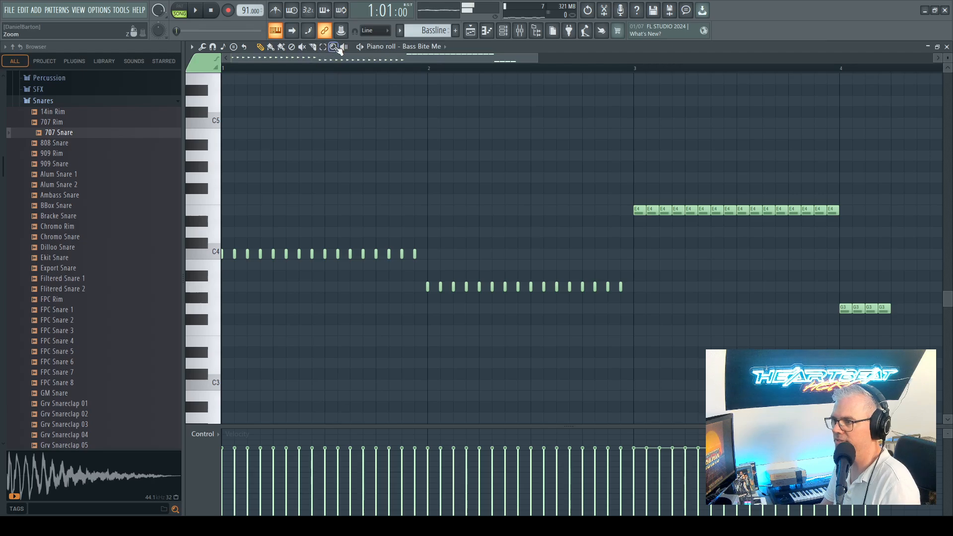
pyautogui.rightClick(858, 303)
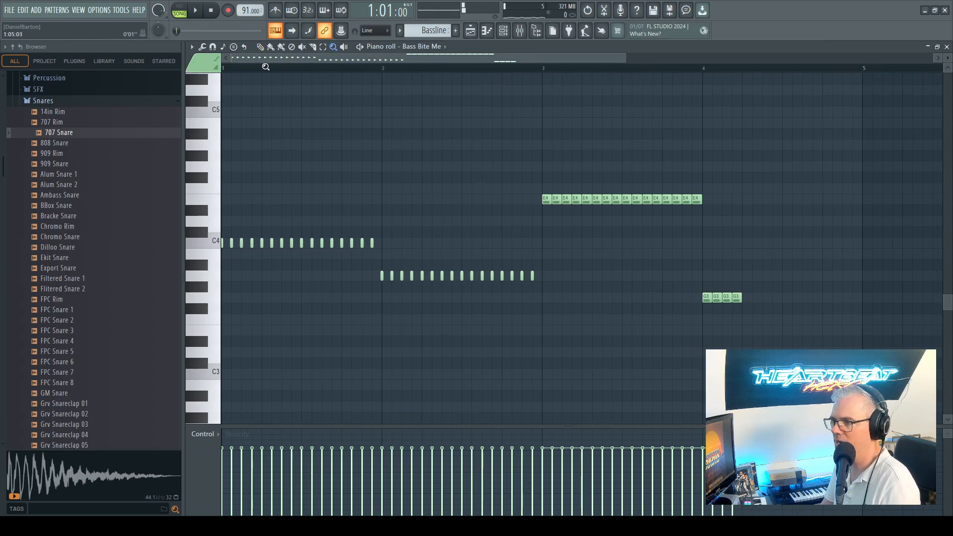
pyautogui.click(265, 50)
pyautogui.moveTo(747, 299)
pyautogui.mouseDown()
pyautogui.moveTo(764, 298)
pyautogui.moveTo(747, 300)
pyautogui.mouseUp()
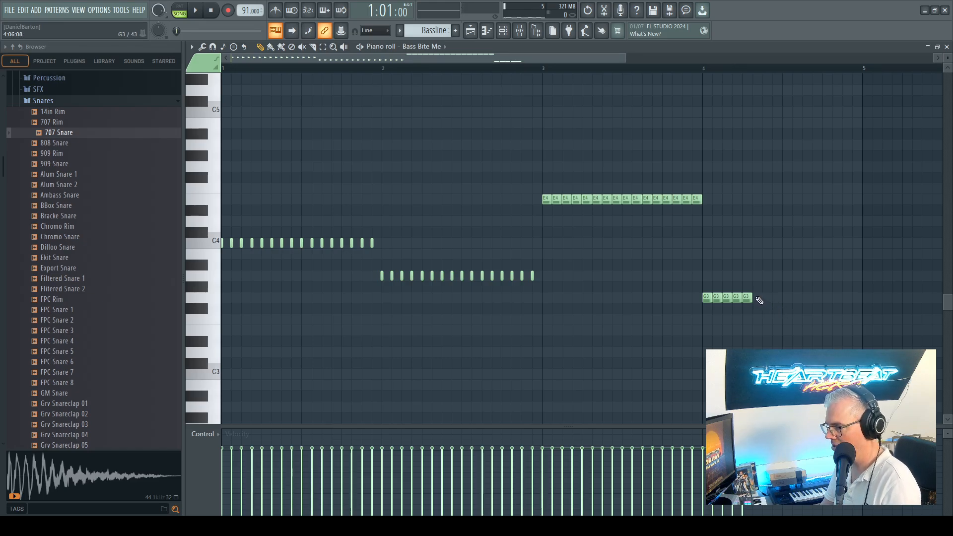
pyautogui.click(760, 301)
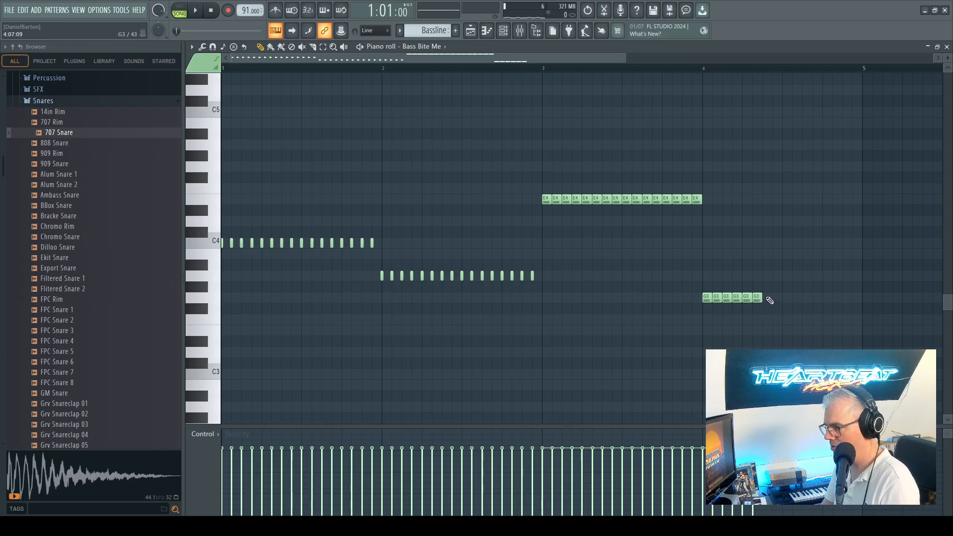
pyautogui.moveTo(833, 298); pyautogui.dragTo(777, 299)
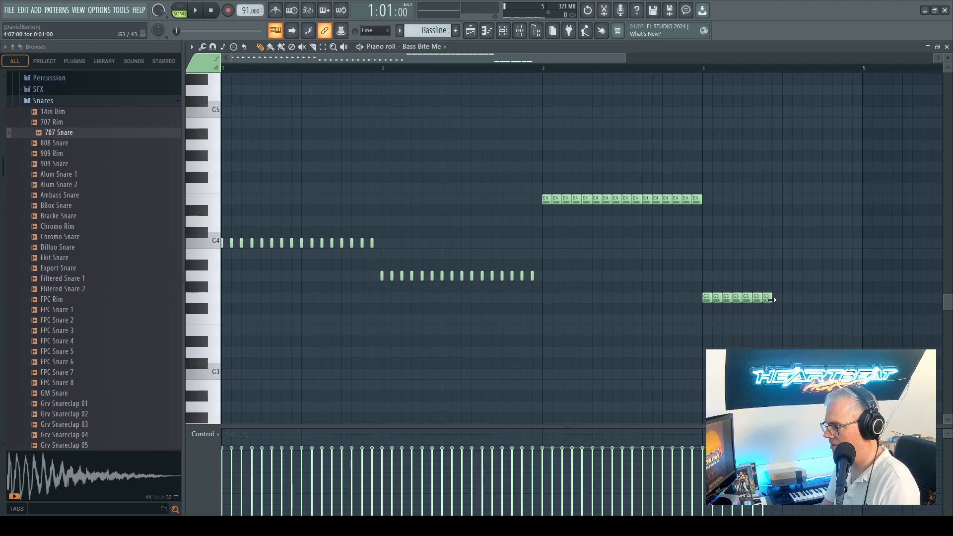
pyautogui.click(778, 298)
pyautogui.click(787, 298)
pyautogui.click(807, 298)
pyautogui.click(797, 298)
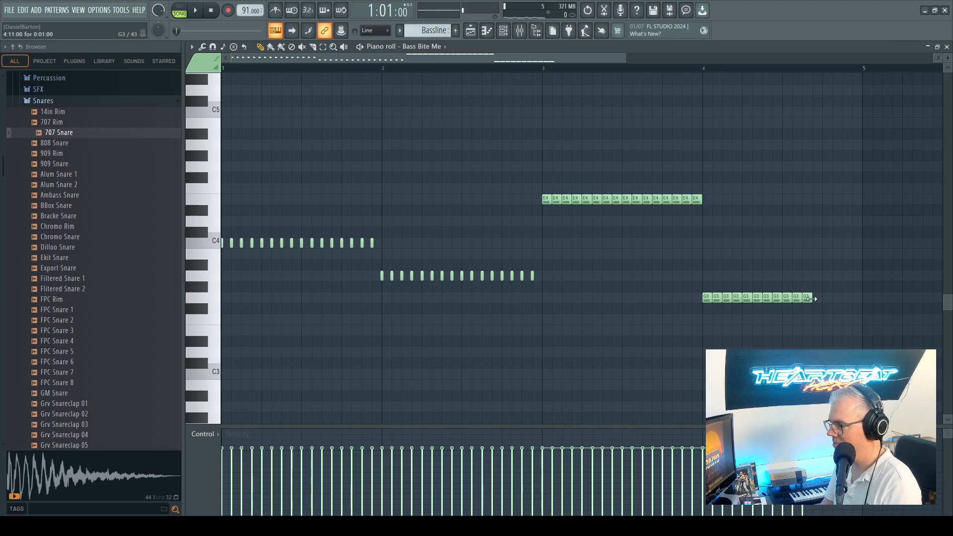
pyautogui.click(826, 298)
pyautogui.click(837, 298)
pyautogui.click(847, 297)
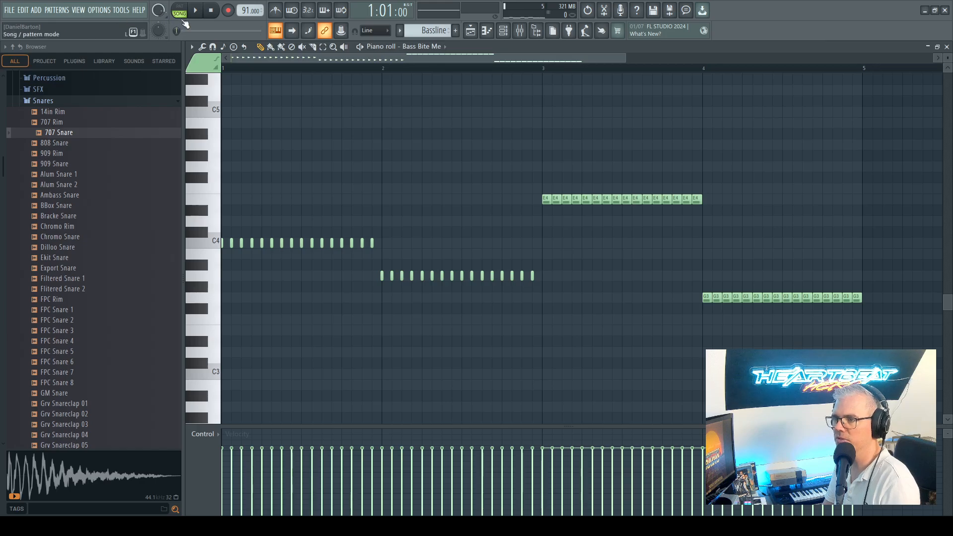
pyautogui.press('space')
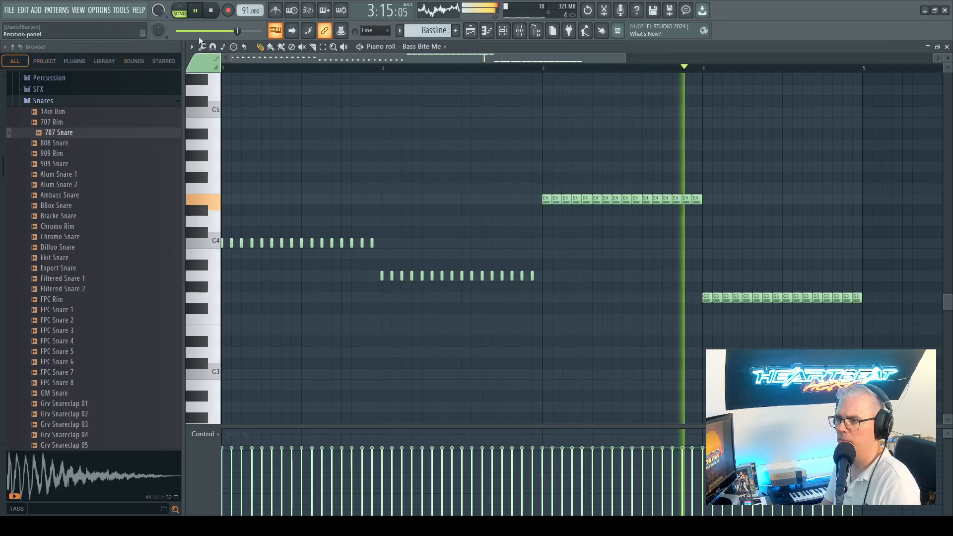
pyautogui.press('space')
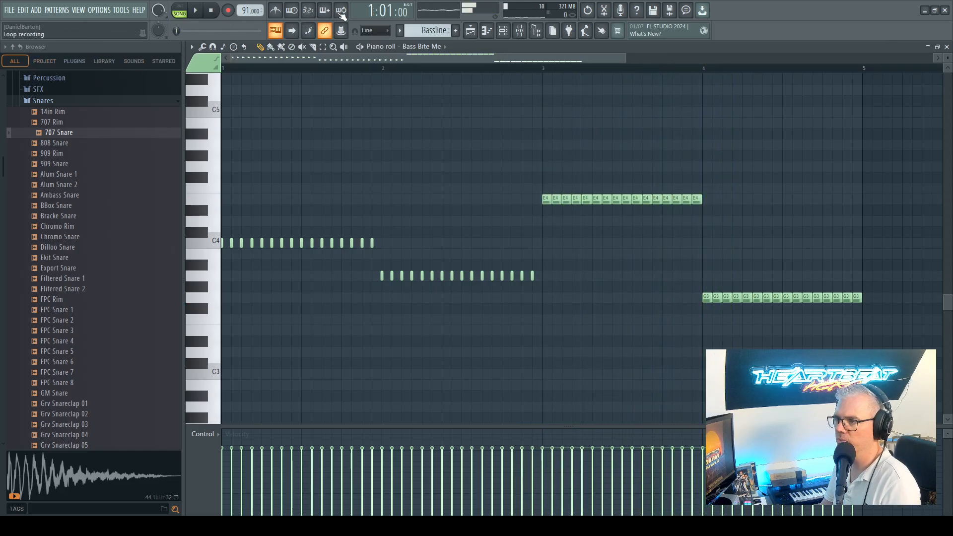
# Step: Open the mixer and widen its window to show more insert tracks beside the Master effect slots
pyautogui.click(520, 30)
pyautogui.moveTo(588, 279); pyautogui.dragTo(724, 278)
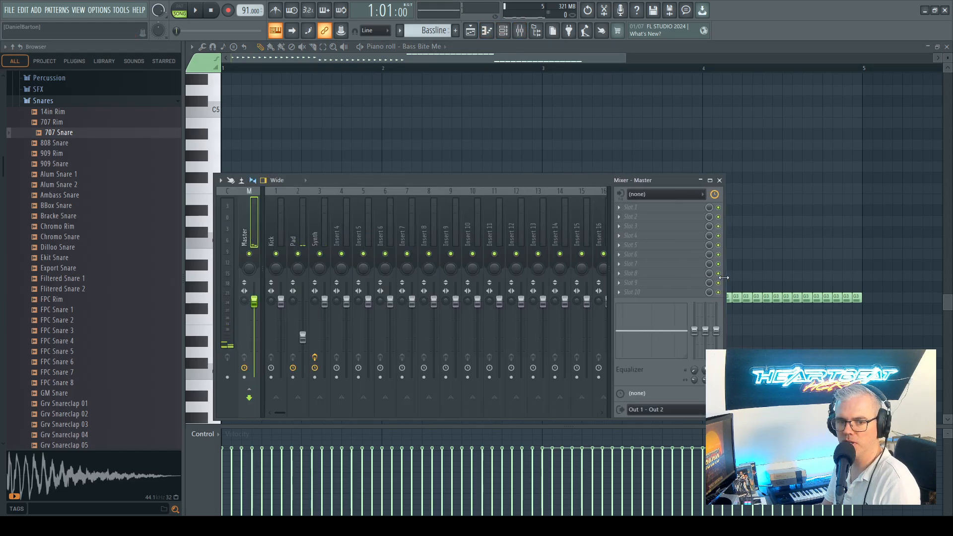
# Step: Rename mixer insert 4 as Bass
pyautogui.click(337, 241)
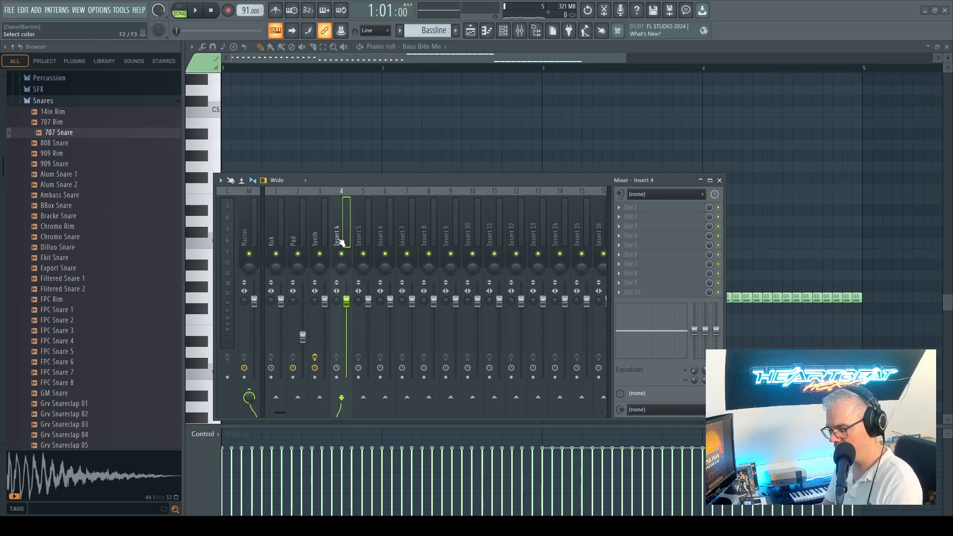
pyautogui.write('Bass')
pyautogui.press('Return')
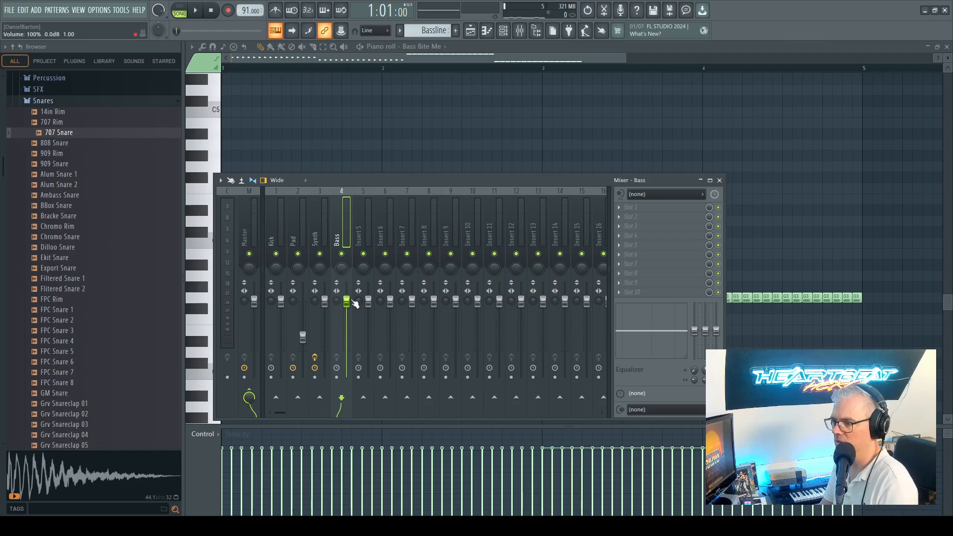
# Step: Play the song to check the Bass and Synth levels in the mixer, stop playback and close the mixer
pyautogui.click(197, 11)
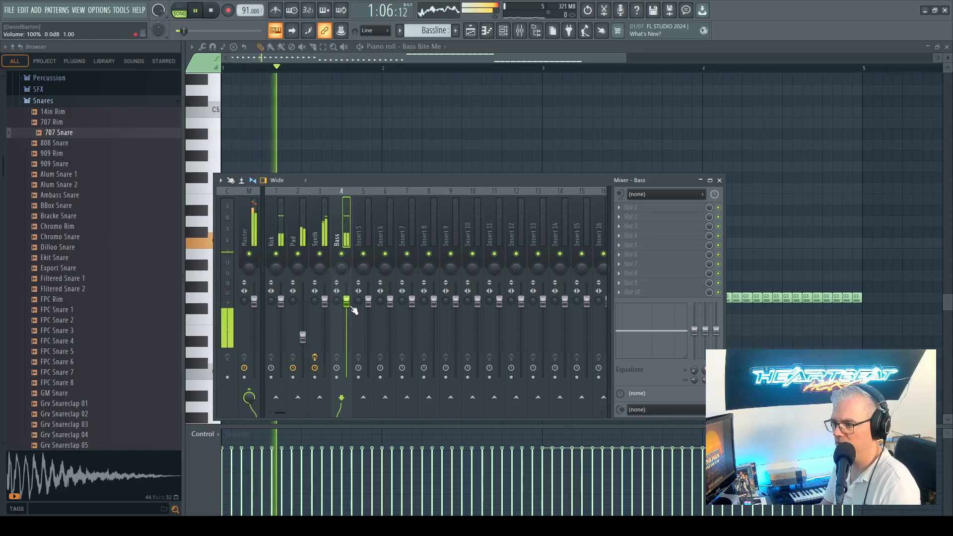
pyautogui.moveTo(347, 302)
pyautogui.mouseDown()
pyautogui.moveTo(346, 328)
pyautogui.moveTo(346, 302)
pyautogui.mouseUp()
pyautogui.click(324, 302)
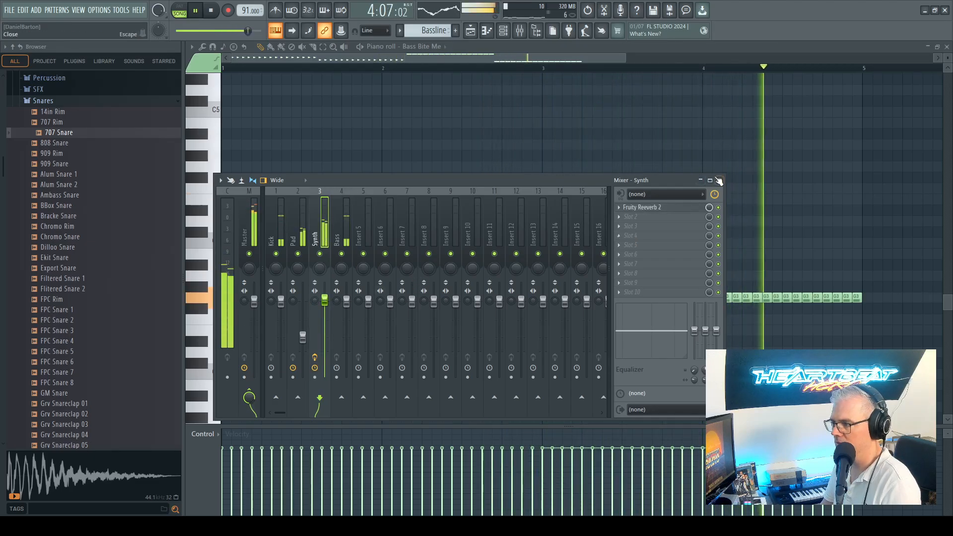
pyautogui.press('F9')
pyautogui.press('space')
# Step: Display the playlist in place of the piano roll, keeping the channel rack open
pyautogui.click(471, 30)
pyautogui.click(471, 30)
pyautogui.click(504, 30)
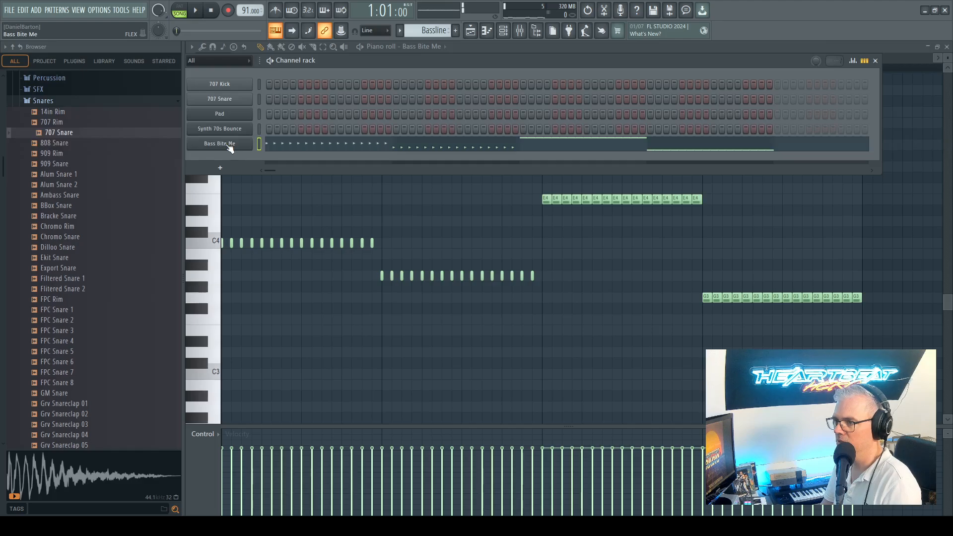
pyautogui.click(520, 31)
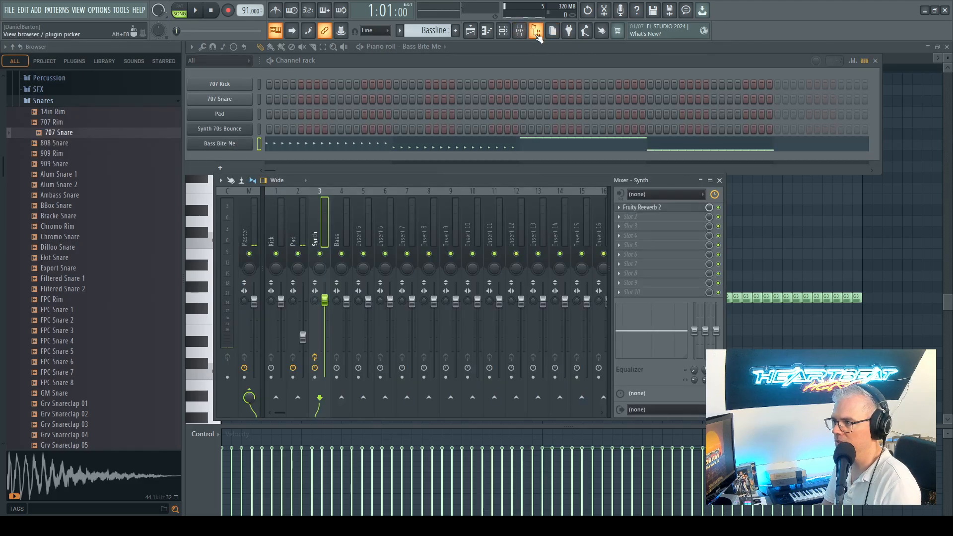
pyautogui.click(521, 31)
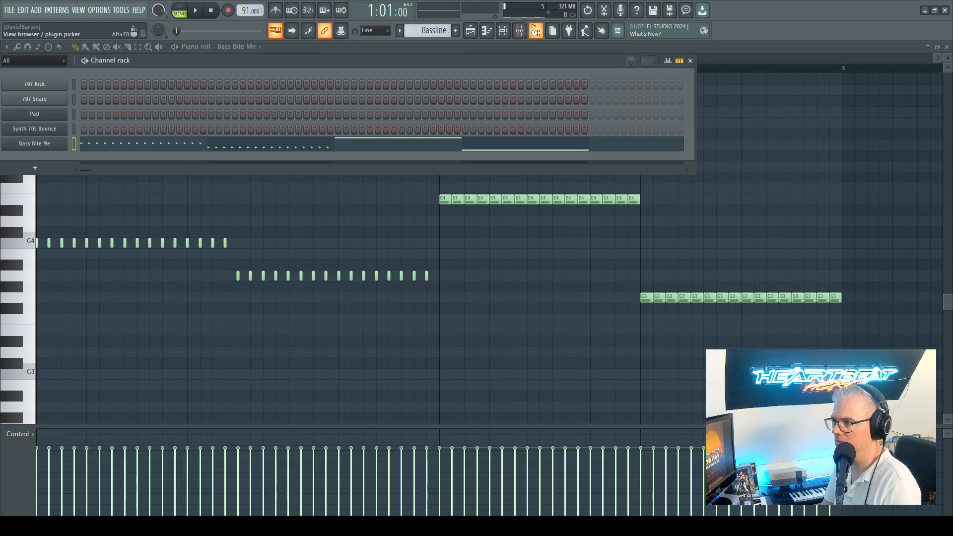
pyautogui.click(537, 31)
pyautogui.click(487, 31)
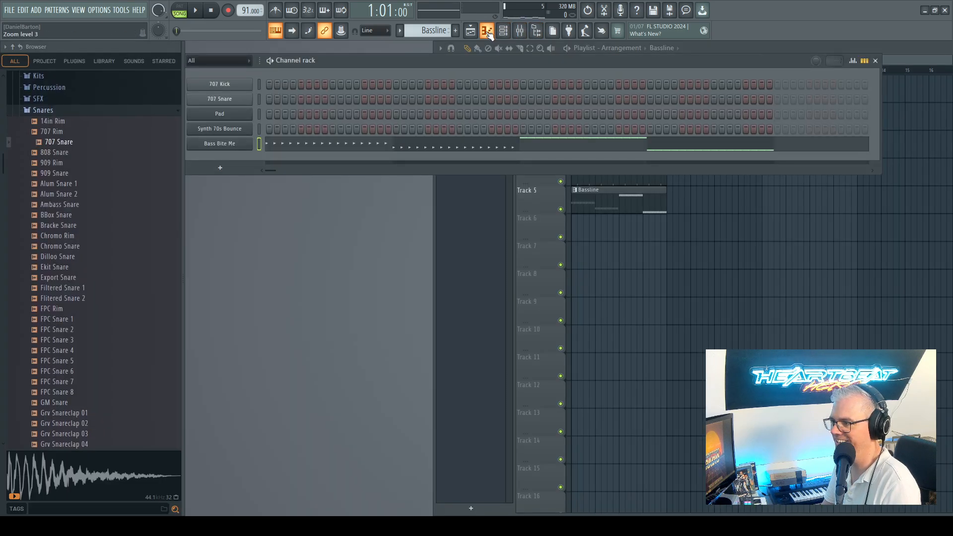
pyautogui.click(472, 32)
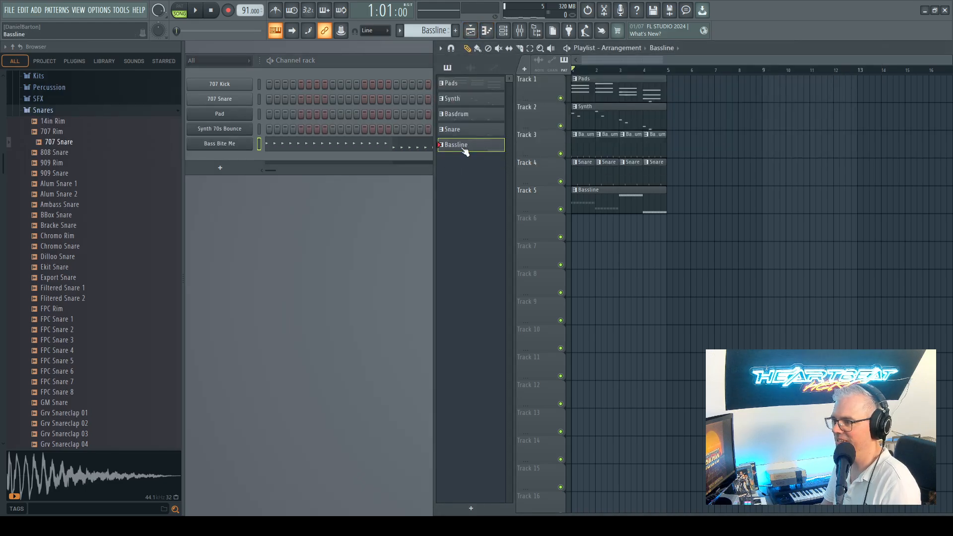
# Step: Narrow and reposition the Channel rack window, and route the Bass Bite Me channel to mixer track 5
pyautogui.click(289, 61)
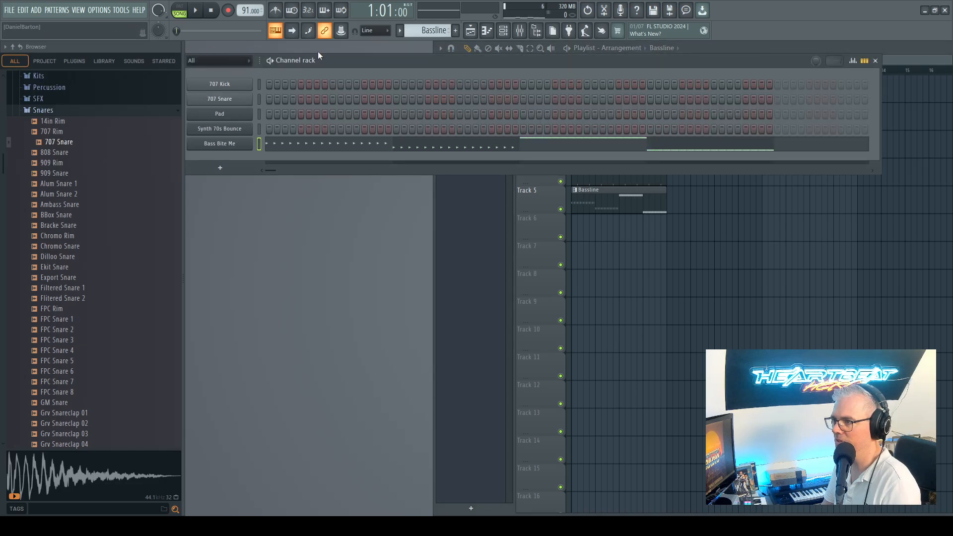
pyautogui.moveTo(737, 60); pyautogui.dragTo(785, 75)
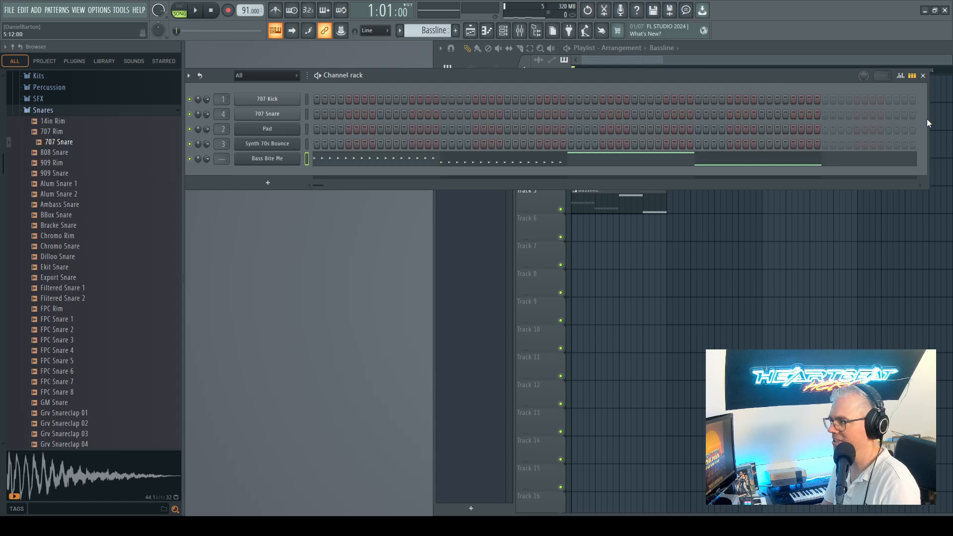
pyautogui.moveTo(929, 123); pyautogui.dragTo(587, 127)
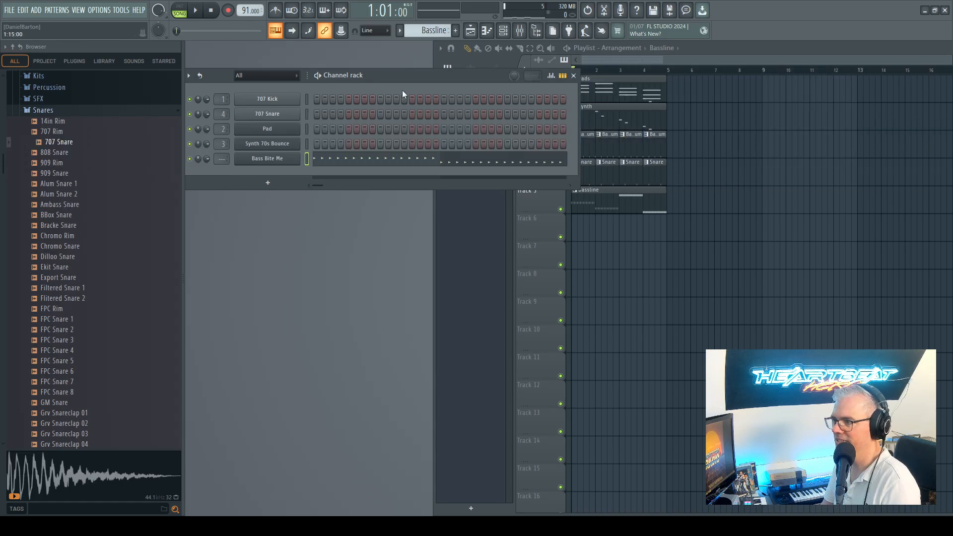
pyautogui.moveTo(392, 78); pyautogui.dragTo(401, 63)
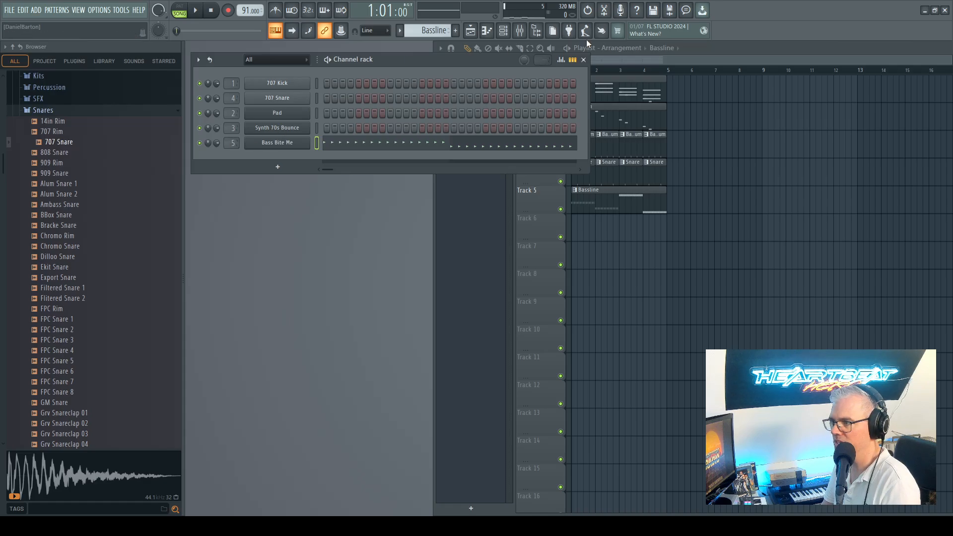
# Step: Lower the Insert 5 mixer fader during playback to balance the bass, and move the Channel rack clear of the playlist tracks
pyautogui.click(520, 31)
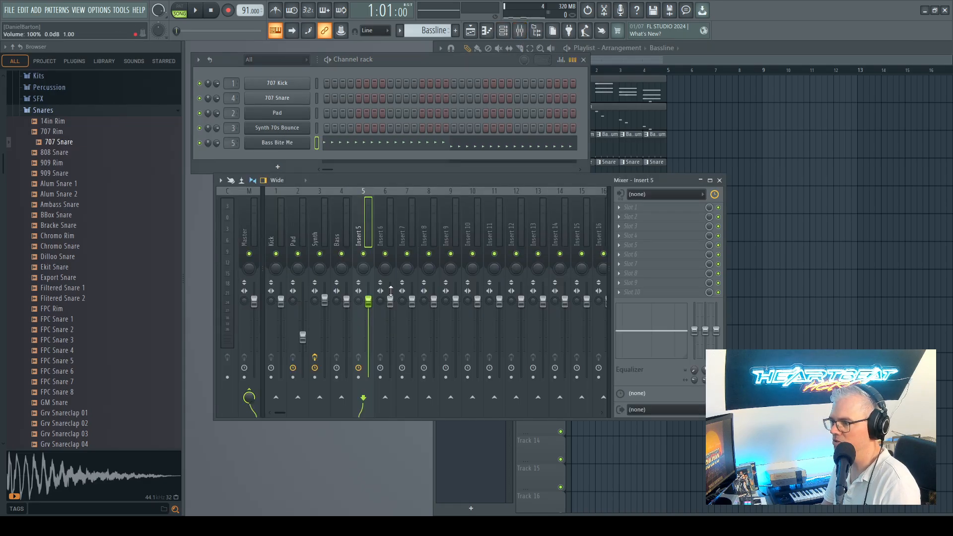
pyautogui.click(200, 14)
pyautogui.moveTo(368, 301)
pyautogui.mouseDown()
pyautogui.moveTo(369, 326)
pyautogui.moveTo(369, 316)
pyautogui.mouseUp()
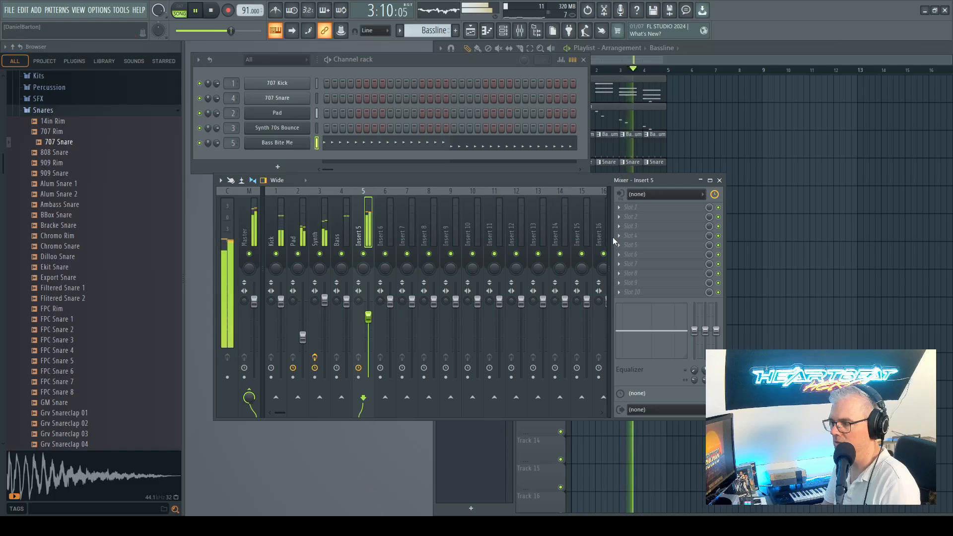
pyautogui.click(720, 181)
pyautogui.moveTo(443, 63); pyautogui.dragTo(456, 243)
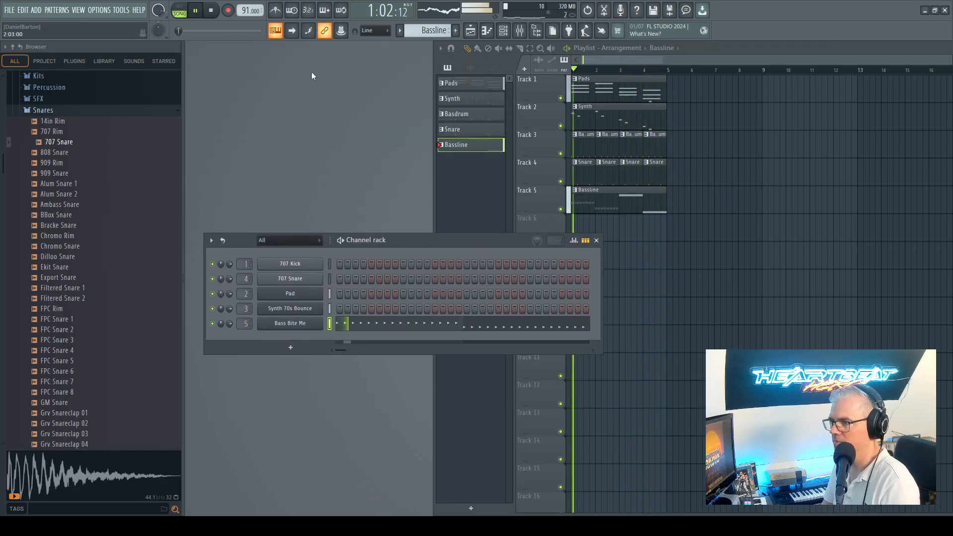
pyautogui.click(212, 11)
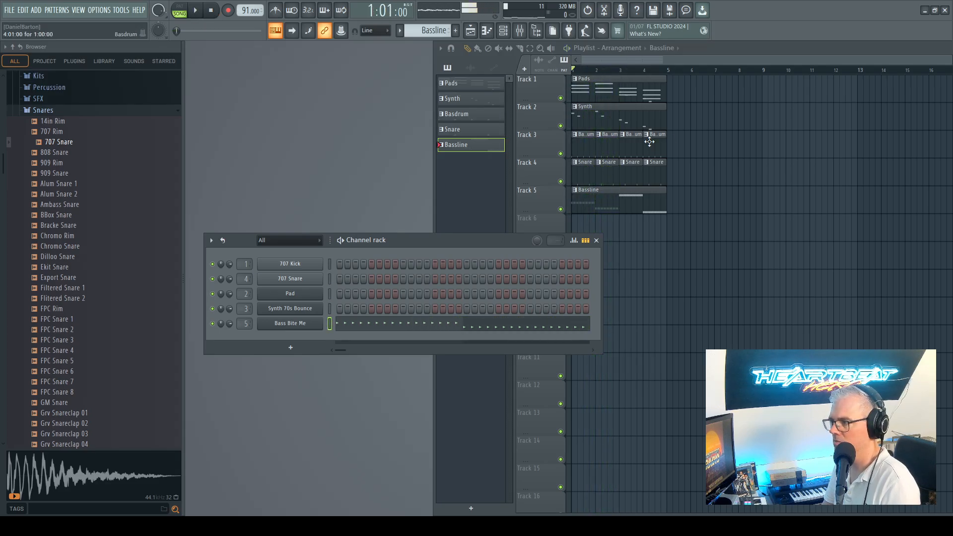
# Step: Open the Synth pattern in the piano roll and play the song to review its melody
pyautogui.doubleClick(636, 121)
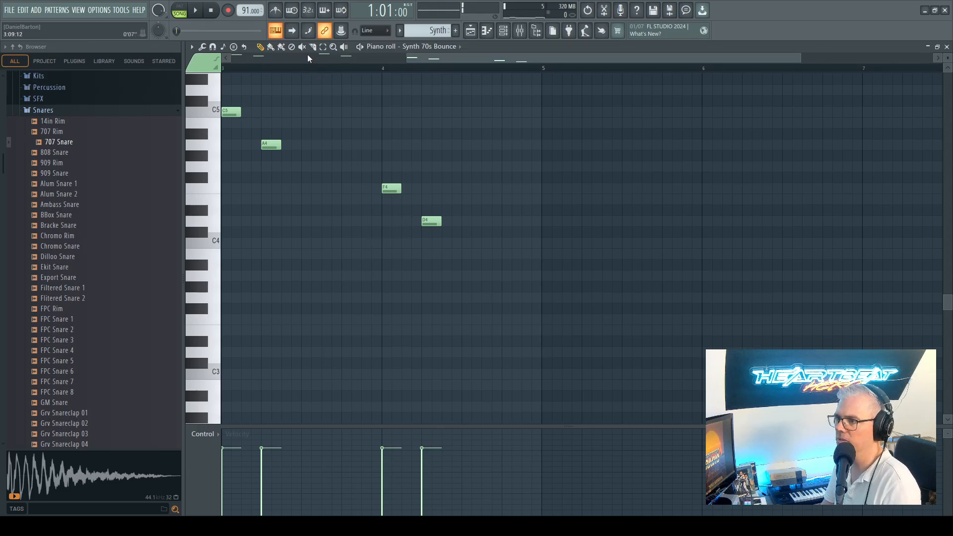
pyautogui.click(383, 166)
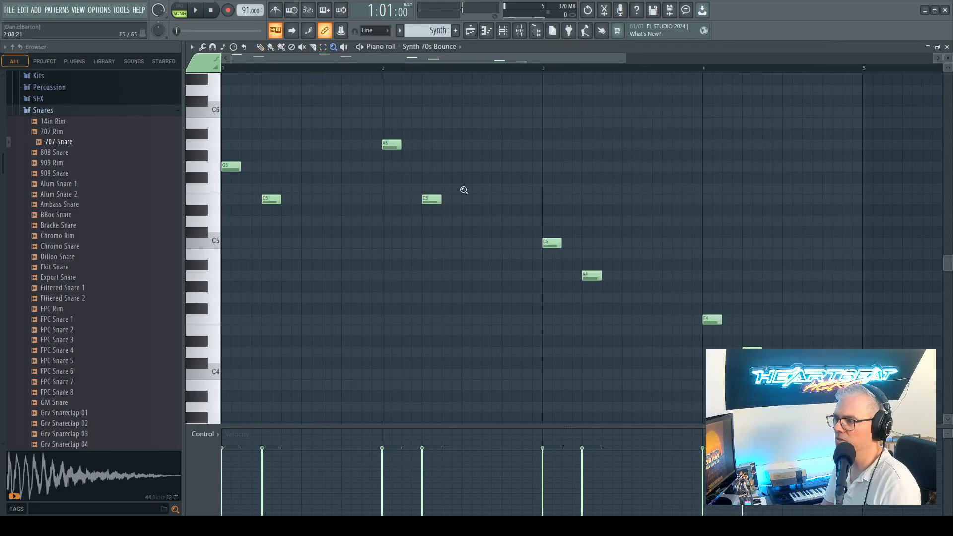
pyautogui.click(195, 11)
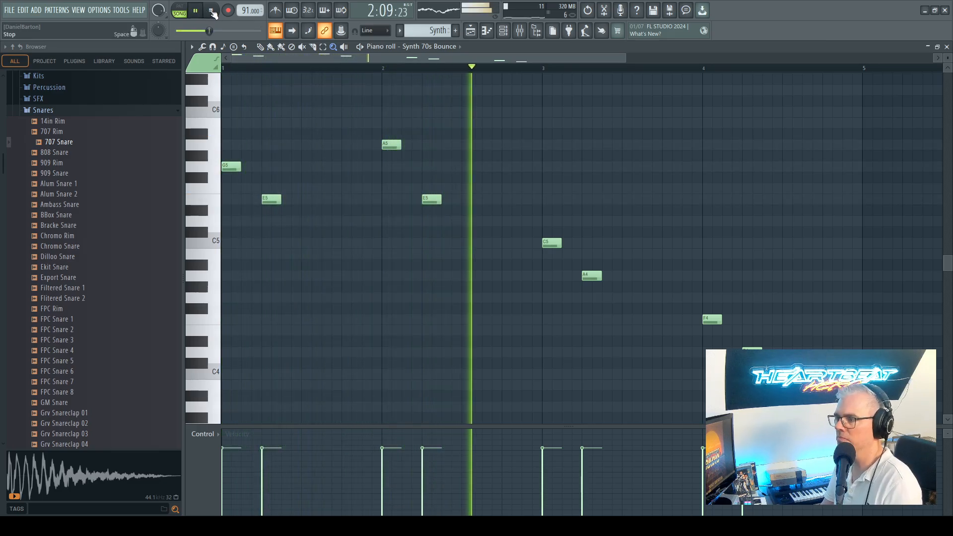
pyautogui.click(213, 12)
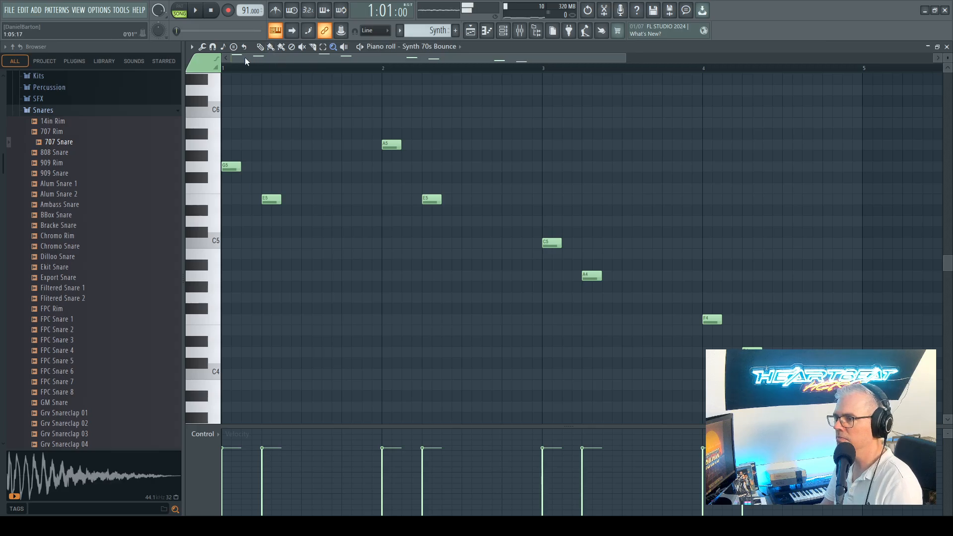
# Step: Replace the Synth notes in bar 3 with B5 on beat 1 and E5 on beat 2, and play the song to check them
pyautogui.moveTo(556, 164)
pyautogui.mouseDown()
pyautogui.moveTo(546, 111)
pyautogui.moveTo(542, 124)
pyautogui.mouseUp()
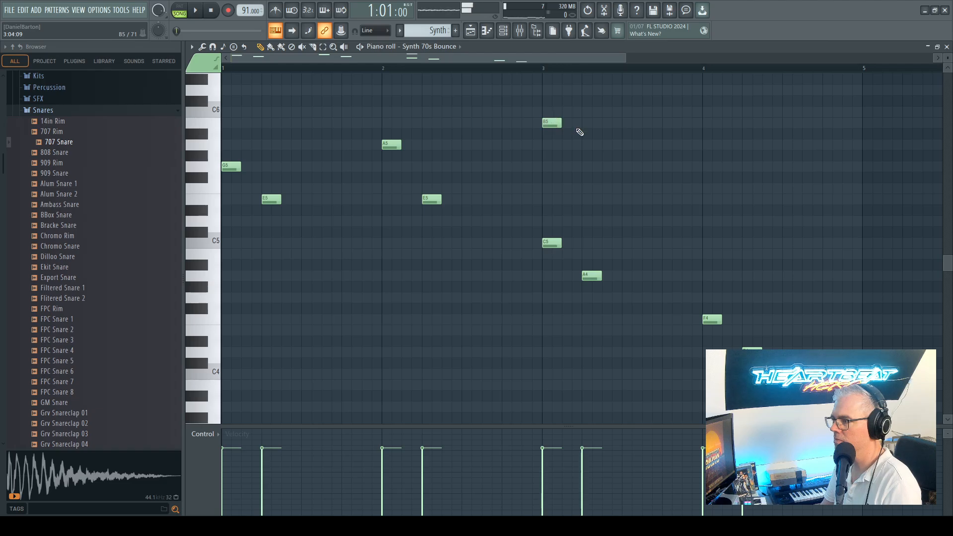
pyautogui.click(586, 144)
pyautogui.moveTo(584, 146); pyautogui.dragTo(588, 202)
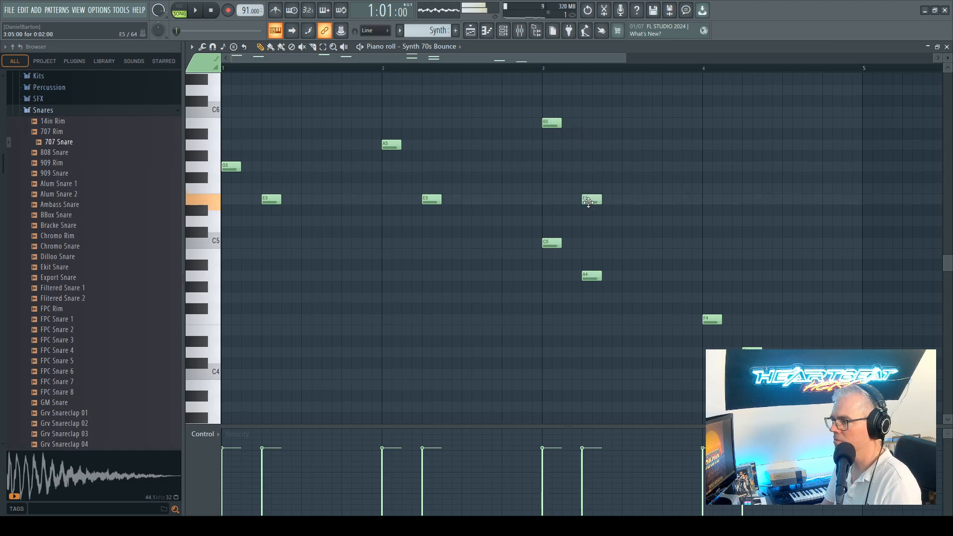
pyautogui.rightClick(559, 245)
pyautogui.rightClick(586, 276)
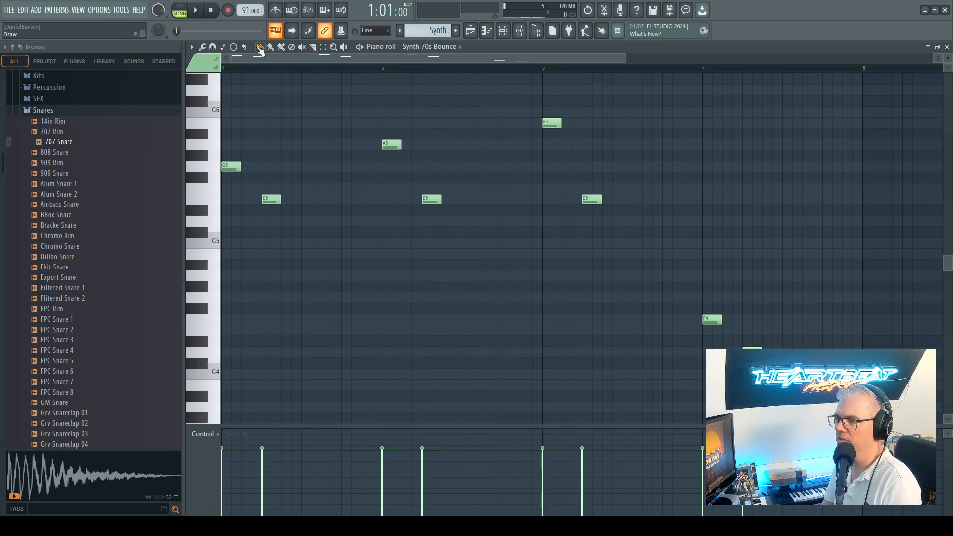
pyautogui.click(195, 15)
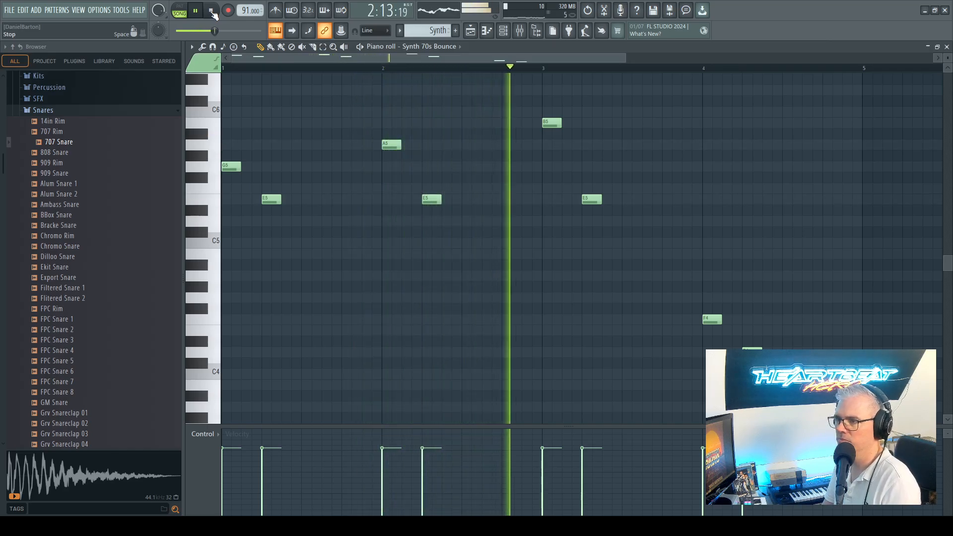
pyautogui.click(212, 11)
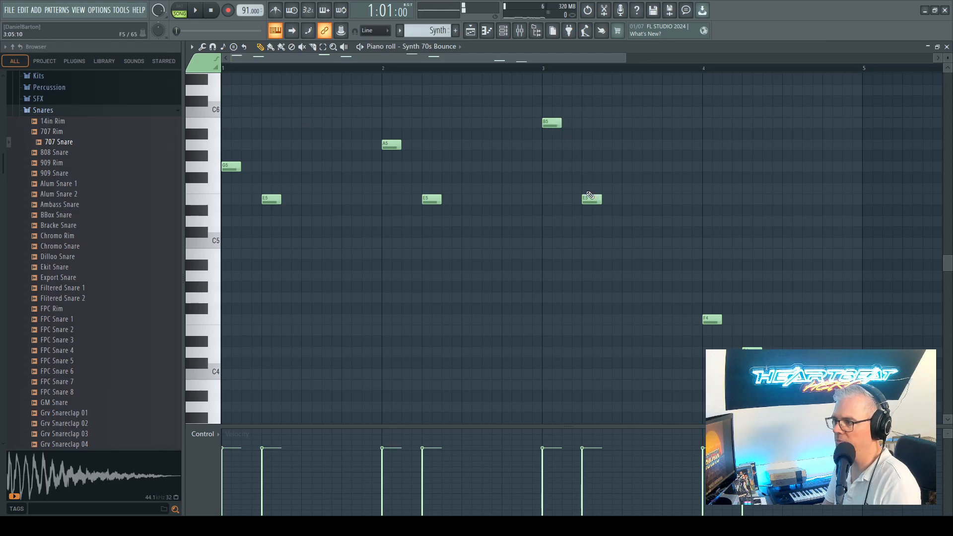
pyautogui.press('space')
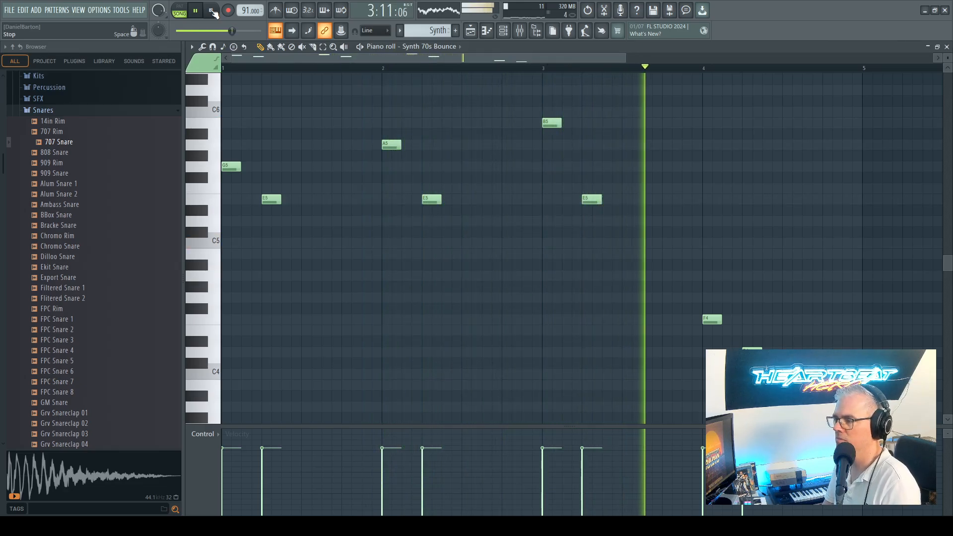
pyautogui.click(213, 11)
# Step: Replace the Synth notes in bar 4 with D6 on beat 1 and G5 on beat 2, and play the song to check them
pyautogui.click(710, 102)
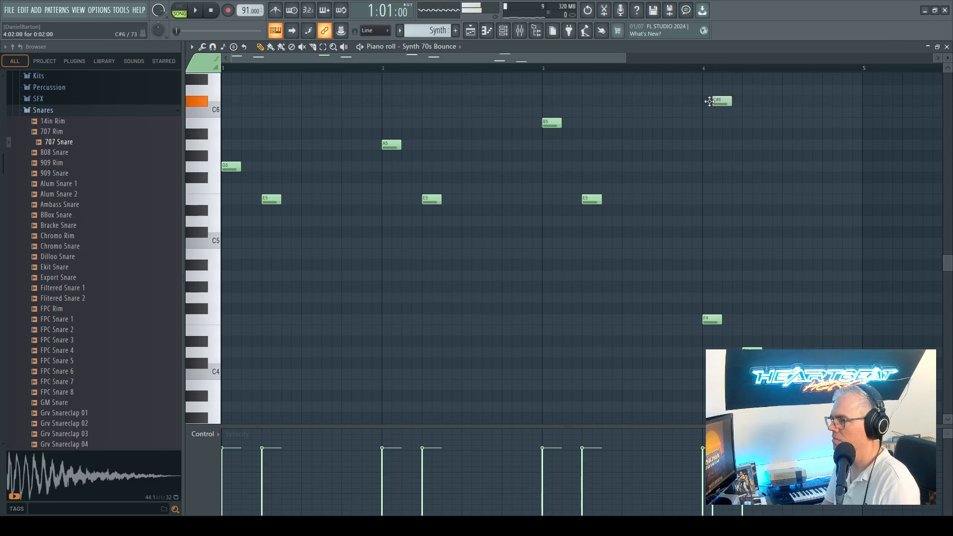
pyautogui.moveTo(702, 102); pyautogui.dragTo(702, 91)
pyautogui.moveTo(748, 200); pyautogui.dragTo(749, 167)
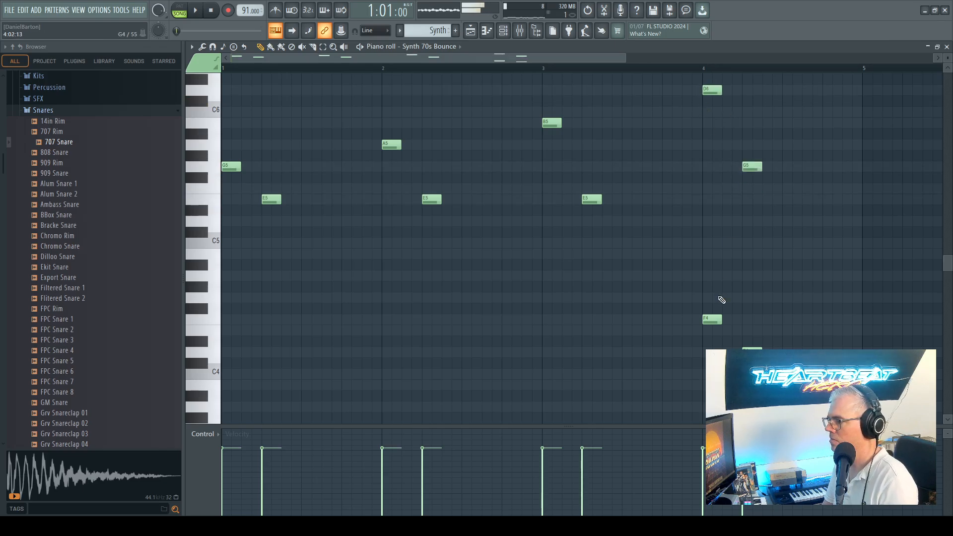
pyautogui.rightClick(715, 324)
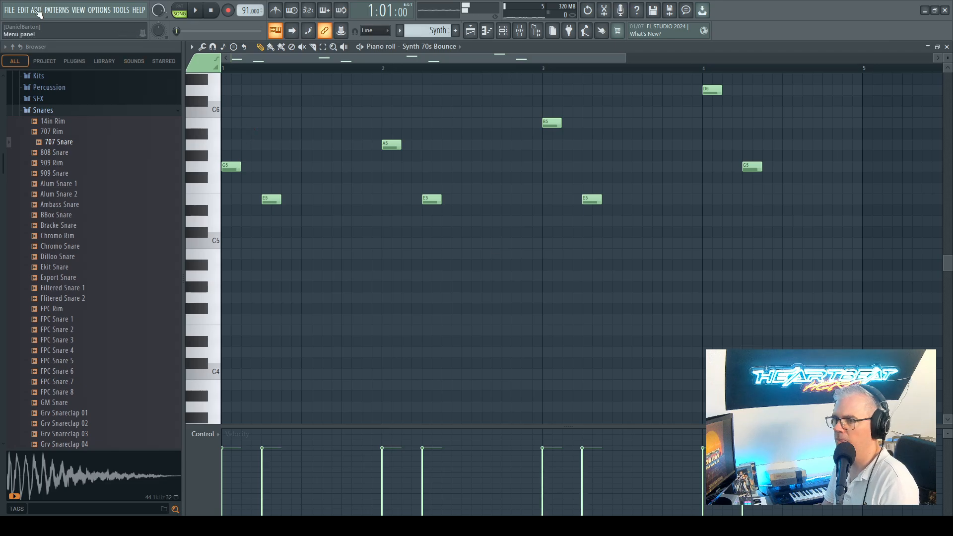
pyautogui.click(193, 14)
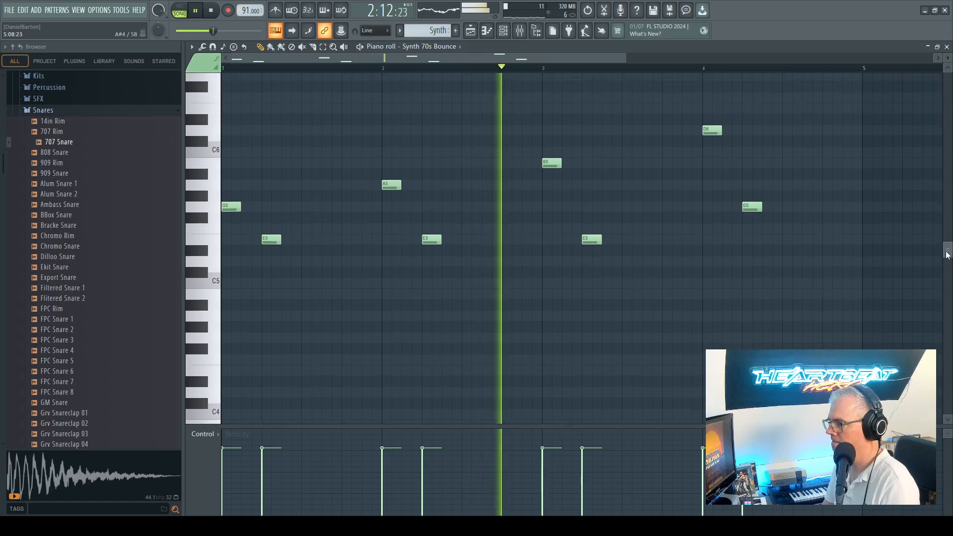
pyautogui.scroll(3, 586, 159)
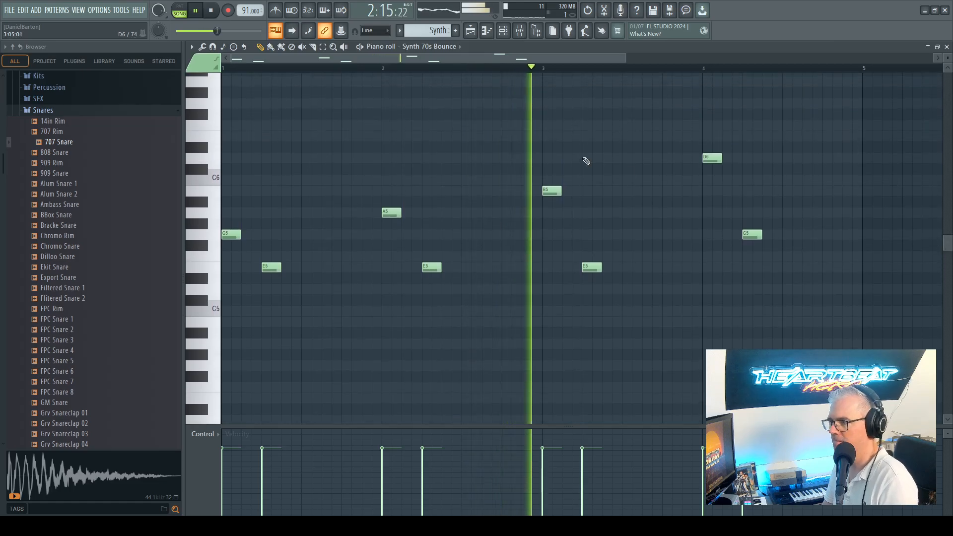
pyautogui.click(213, 13)
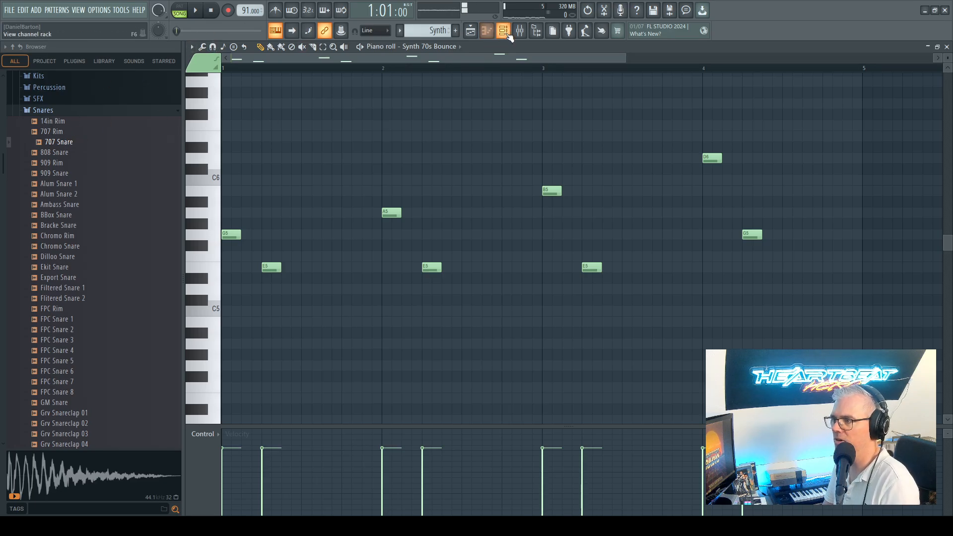
# Step: Open the Pads pattern from playlist track 1 in the piano roll to review the chords in bars 2 to 4
pyautogui.click(489, 35)
pyautogui.click(600, 93)
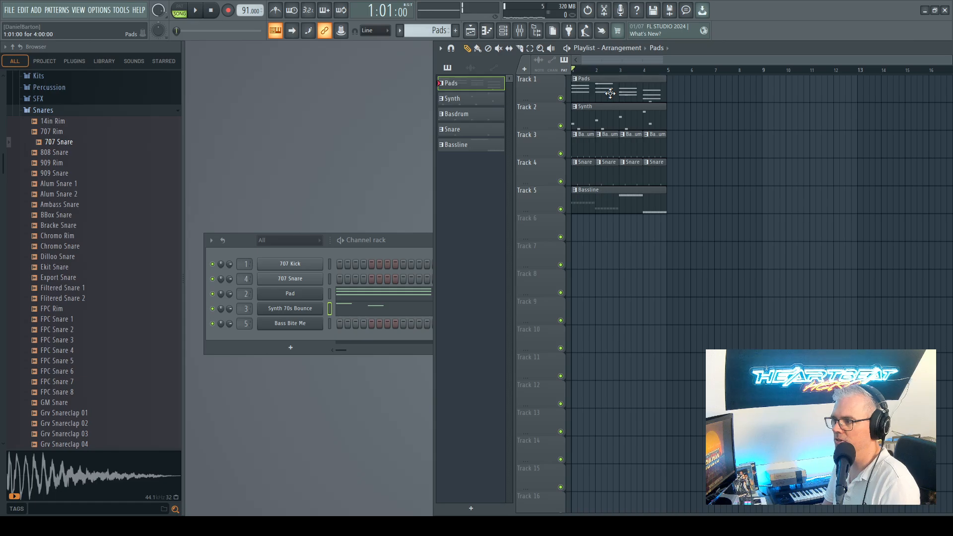
pyautogui.doubleClick(611, 93)
pyautogui.moveTo(591, 419); pyautogui.dragTo(548, 421)
pyautogui.rightClick(551, 421)
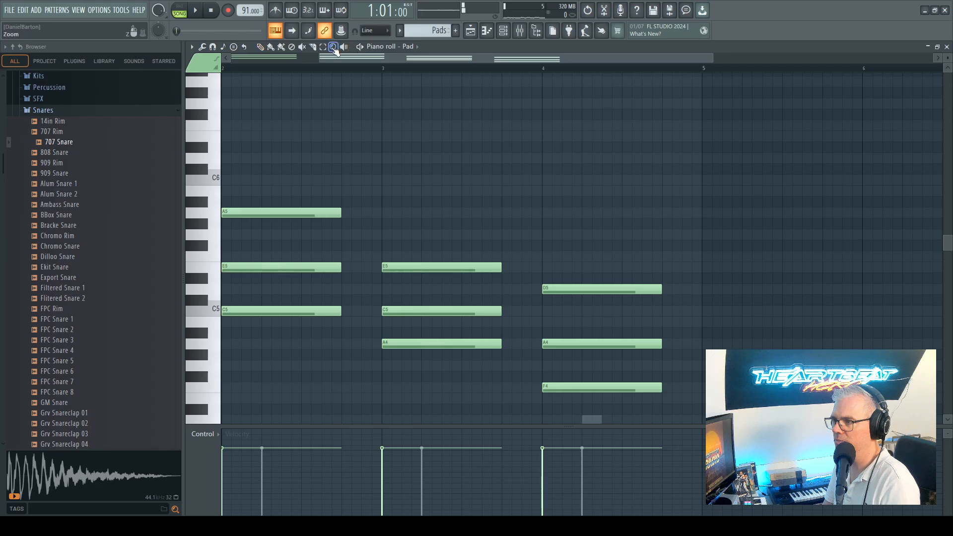
# Step: Play the song from bar 1 to review the chords in the Pads pattern
pyautogui.hscroll(-3, 361, 149)
pyautogui.scroll(-2, 362, 153)
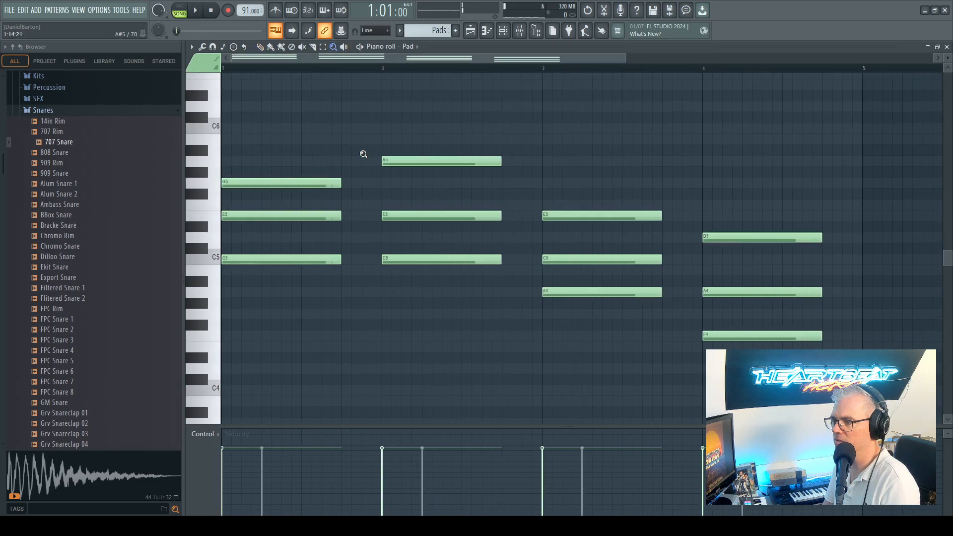
pyautogui.click(197, 12)
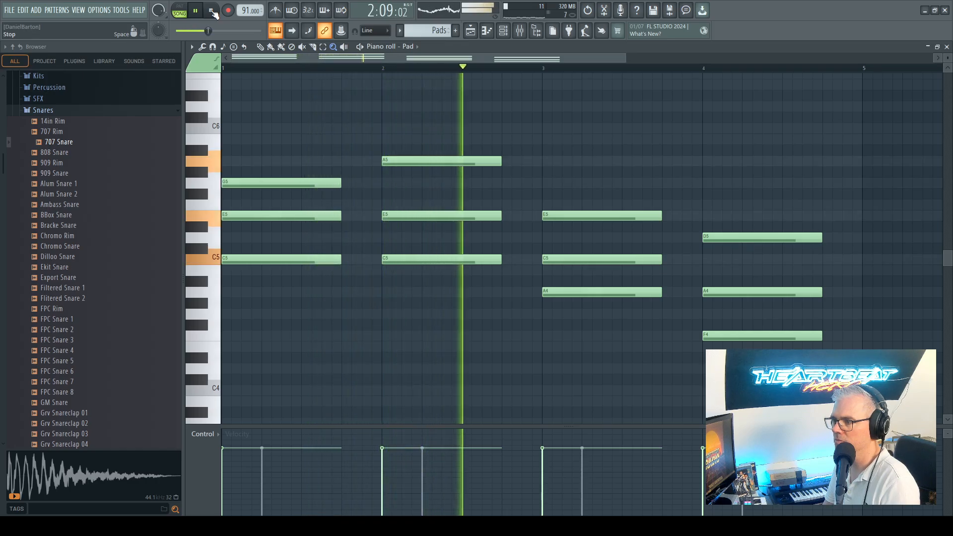
pyautogui.click(212, 12)
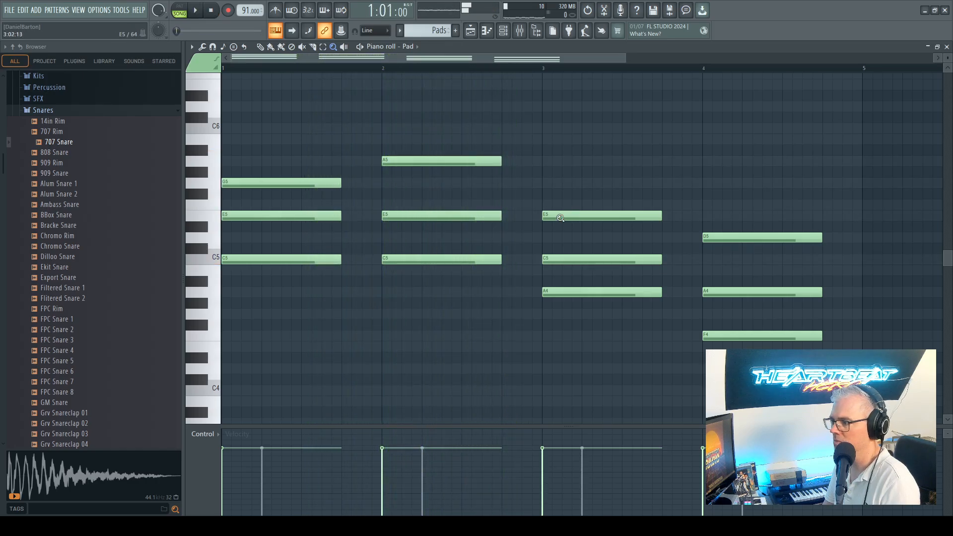
# Step: Raise the bar 3 chord in the Pads pattern to B5, E5 and C5, and play the song to check it
pyautogui.moveTo(579, 216); pyautogui.dragTo(578, 137)
pyautogui.moveTo(568, 260); pyautogui.dragTo(569, 216)
pyautogui.moveTo(571, 295); pyautogui.dragTo(571, 260)
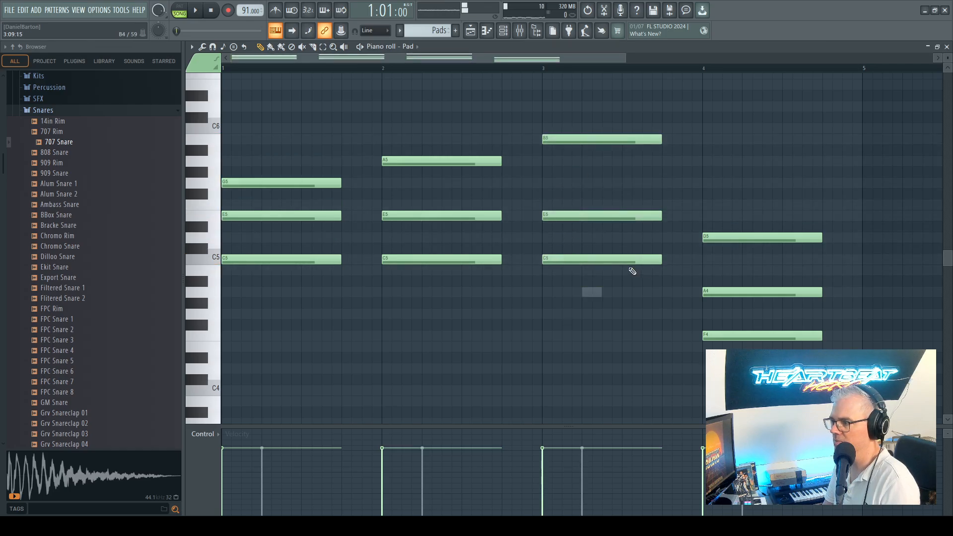
pyautogui.click(195, 11)
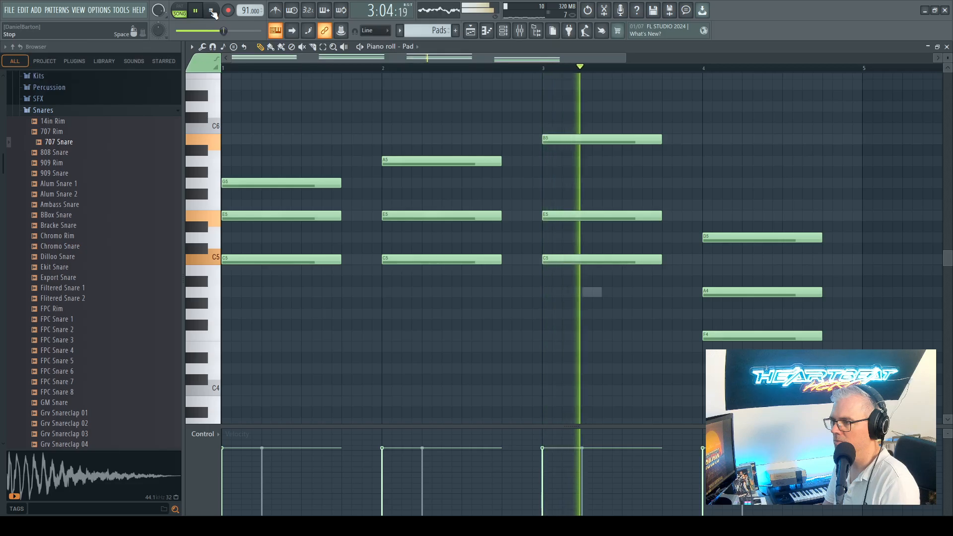
pyautogui.click(211, 10)
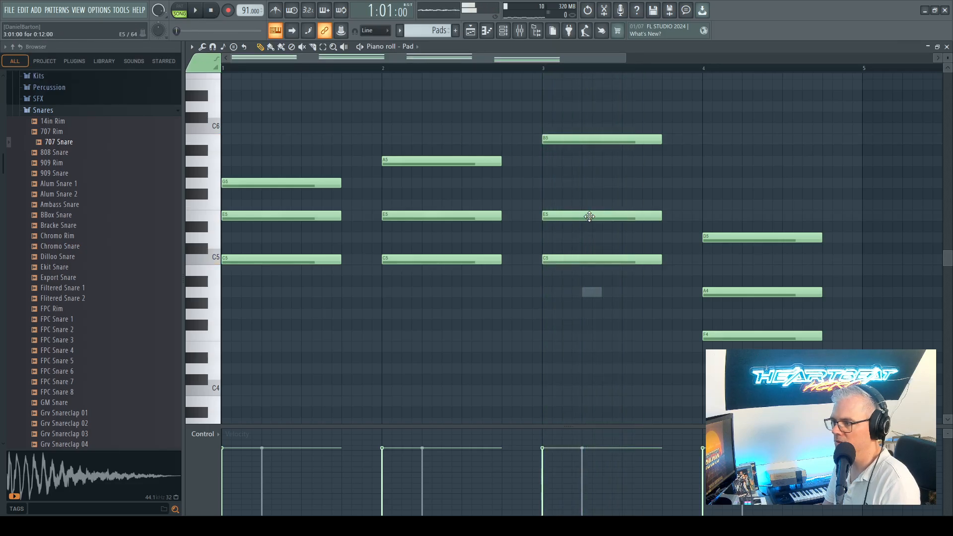
# Step: Remove the two lower notes of the bar 3 Pads chord, keeping only B5, and play the song
pyautogui.moveTo(589, 216); pyautogui.dragTo(598, 258)
pyautogui.rightClick(588, 259)
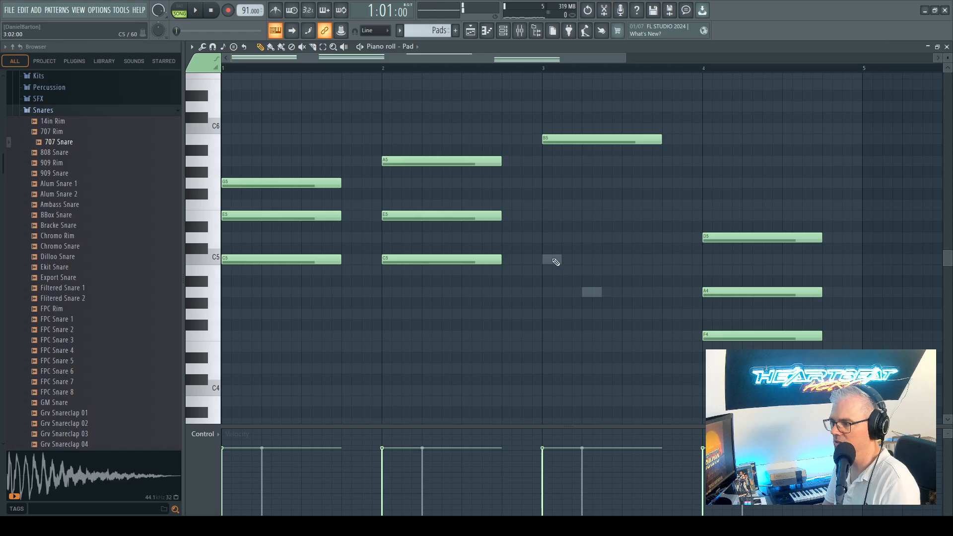
pyautogui.click(195, 10)
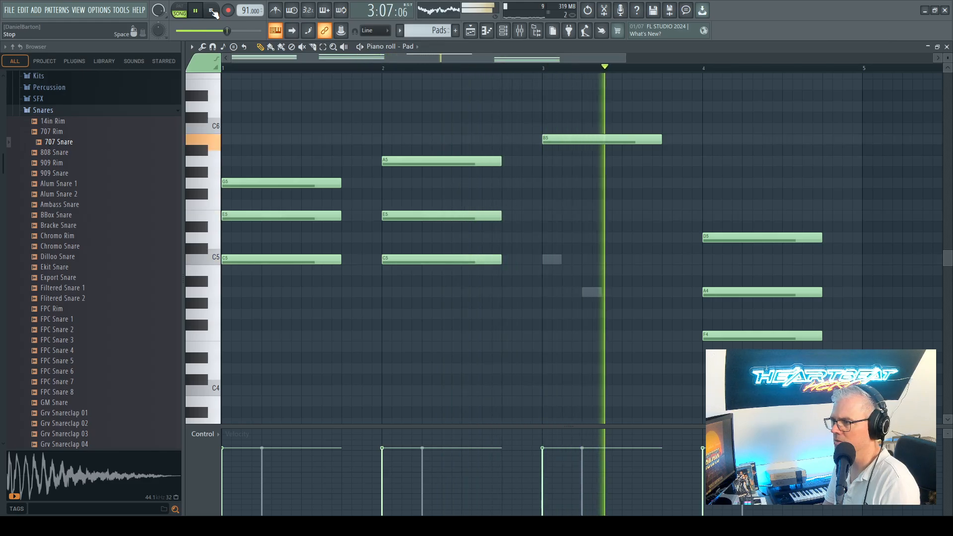
pyautogui.click(212, 10)
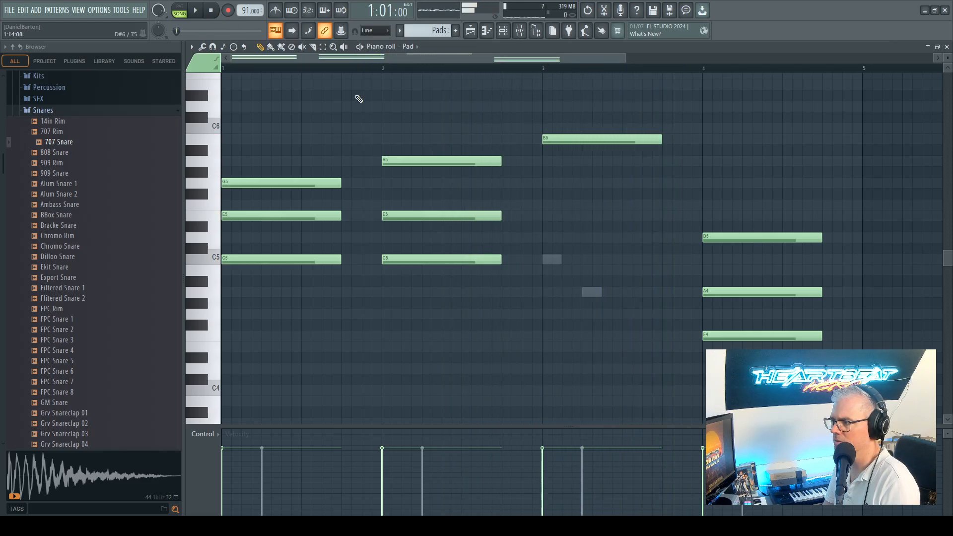
# Step: Replace the bar 4 Pads chord with a single G5 note and play the song to check it
pyautogui.click(705, 160)
pyautogui.moveTo(705, 160); pyautogui.dragTo(706, 185)
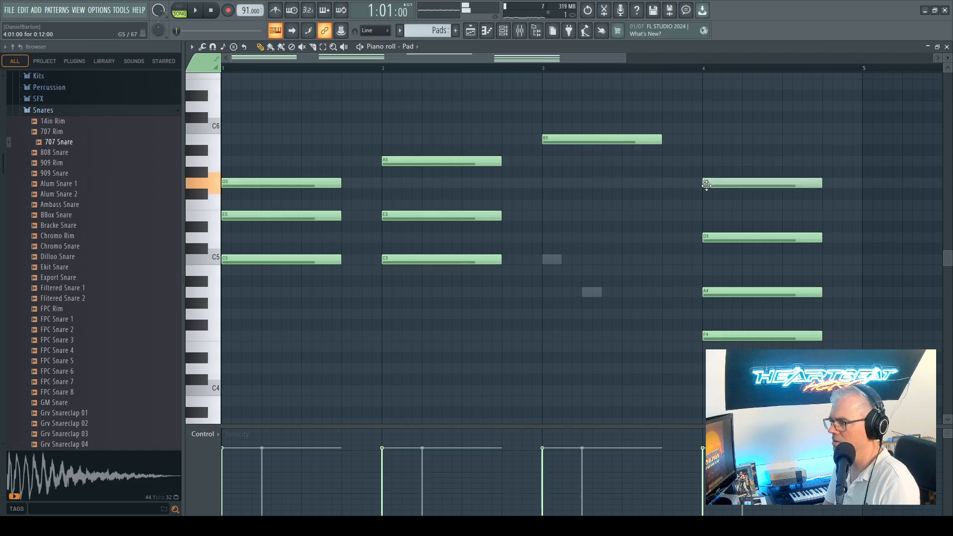
pyautogui.rightClick(738, 238)
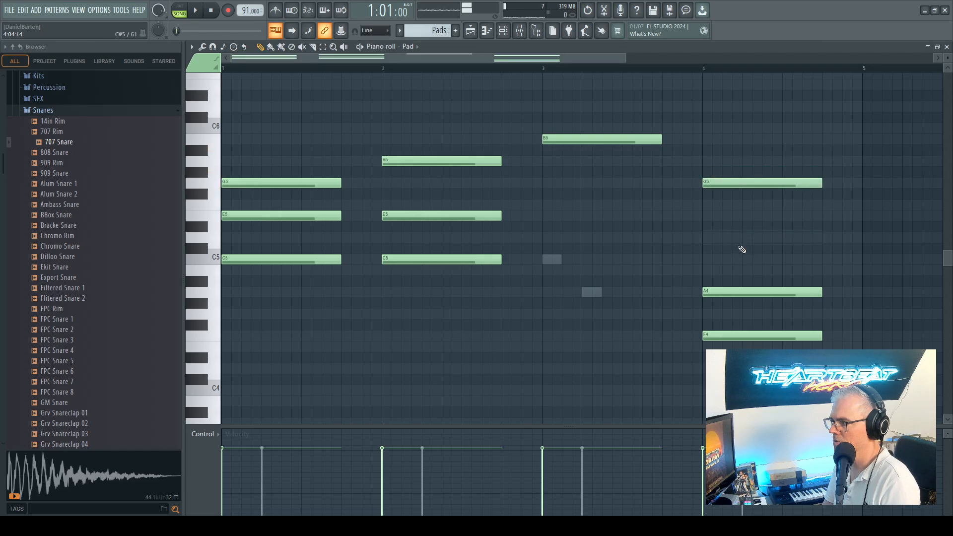
pyautogui.rightClick(743, 291)
pyautogui.rightClick(742, 336)
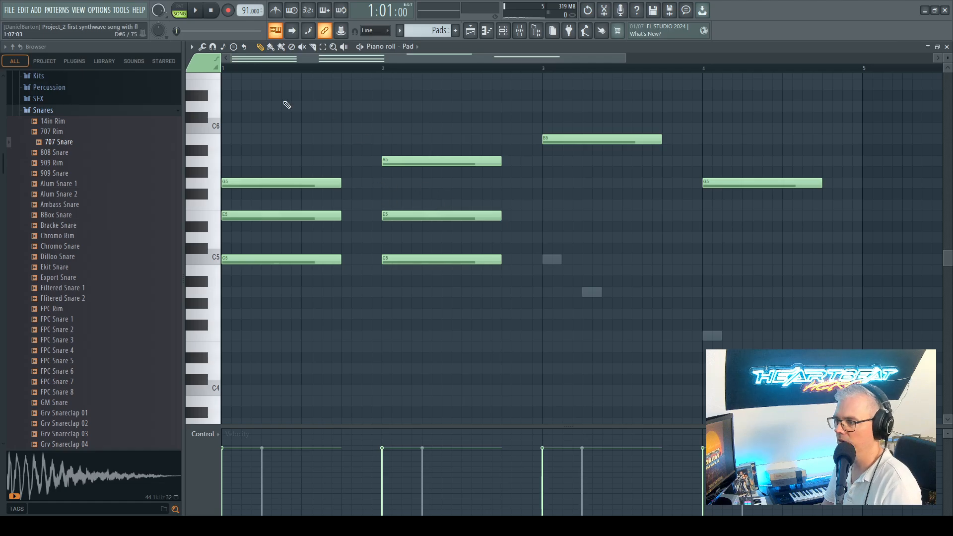
pyautogui.click(196, 10)
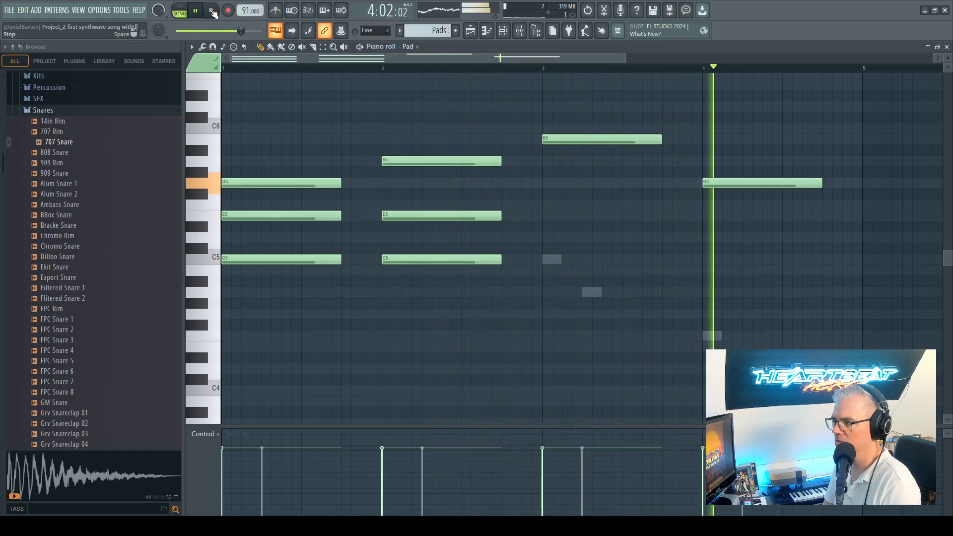
pyautogui.click(211, 11)
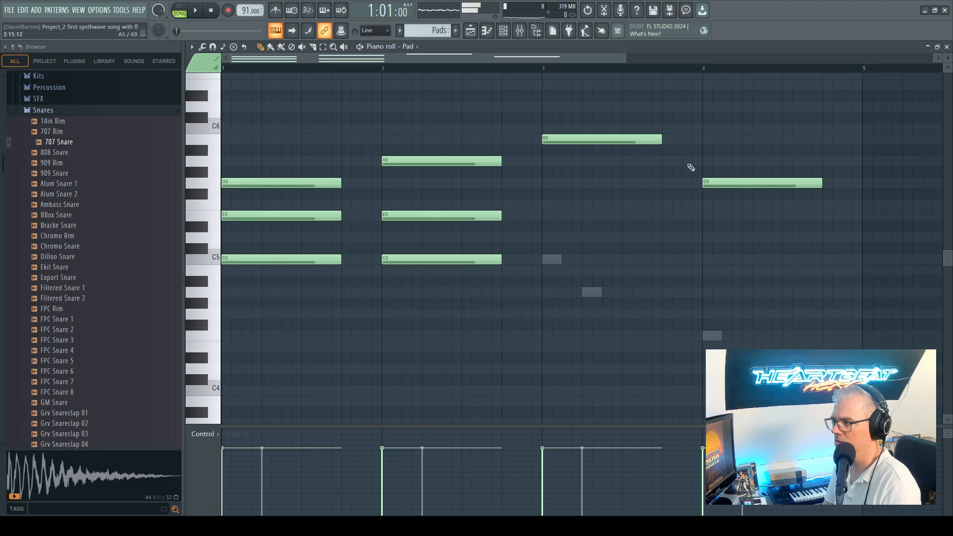
# Step: Move the bar 4 Pads note up to D6 and play the song to hear the change
pyautogui.moveTo(713, 183); pyautogui.dragTo(708, 106)
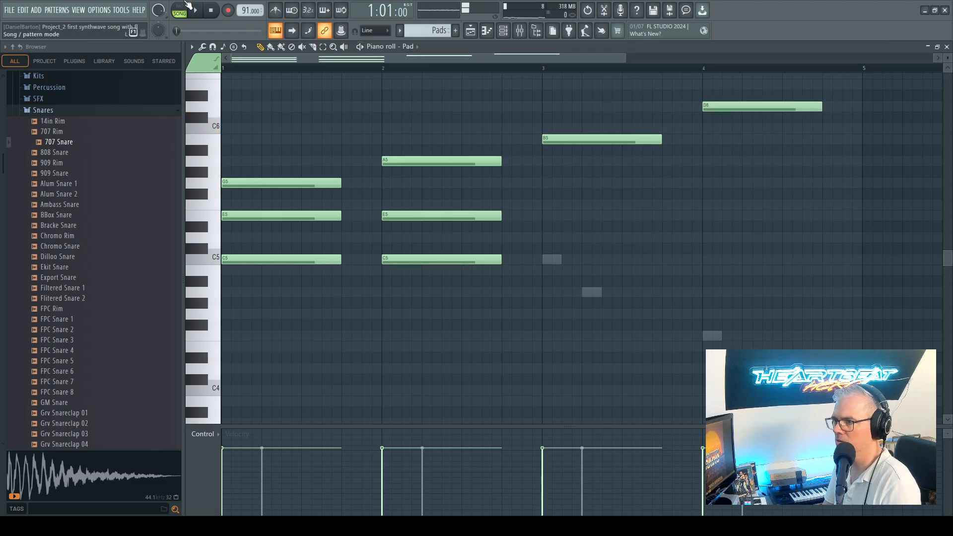
pyautogui.click(197, 11)
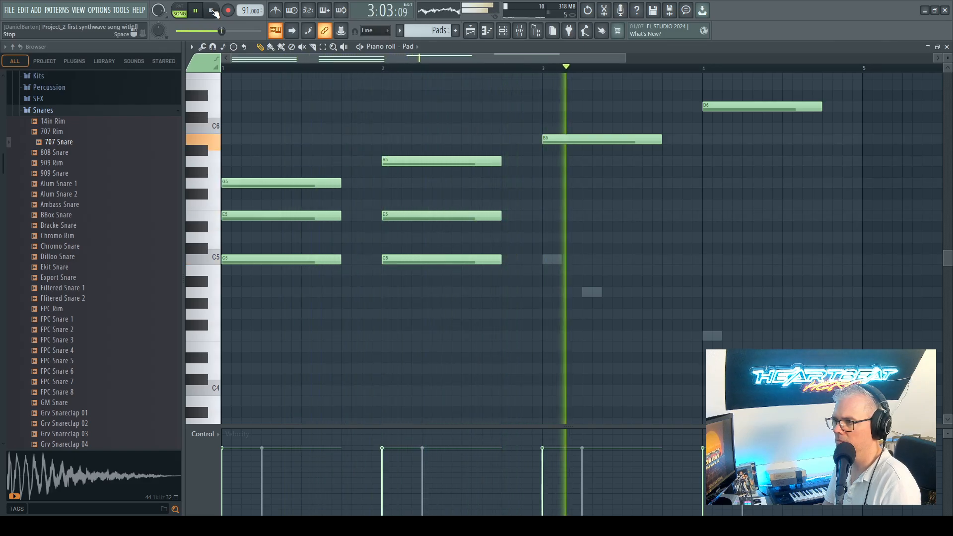
pyautogui.click(212, 11)
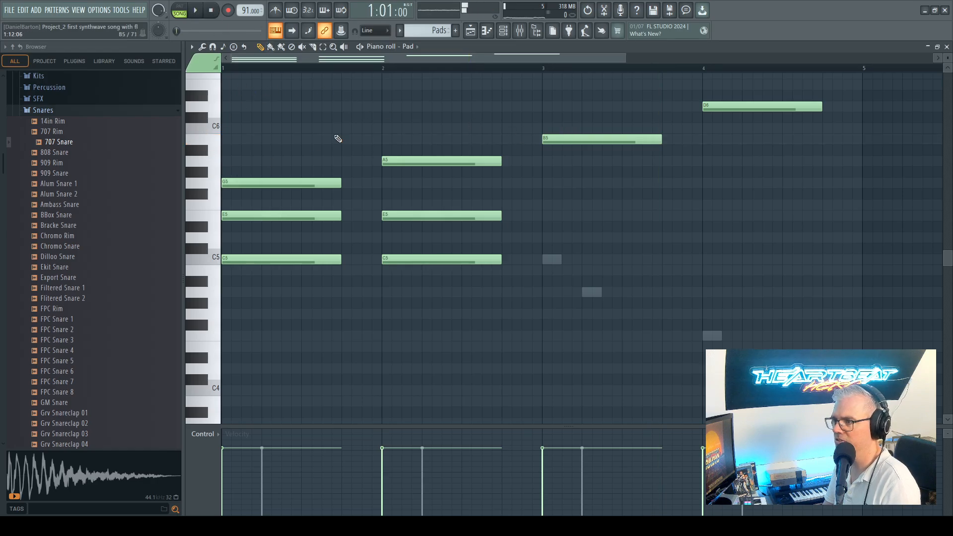
# Step: Play the song from the playlist with track 1 Pads muted and unmuted to compare the sound
pyautogui.click(504, 32)
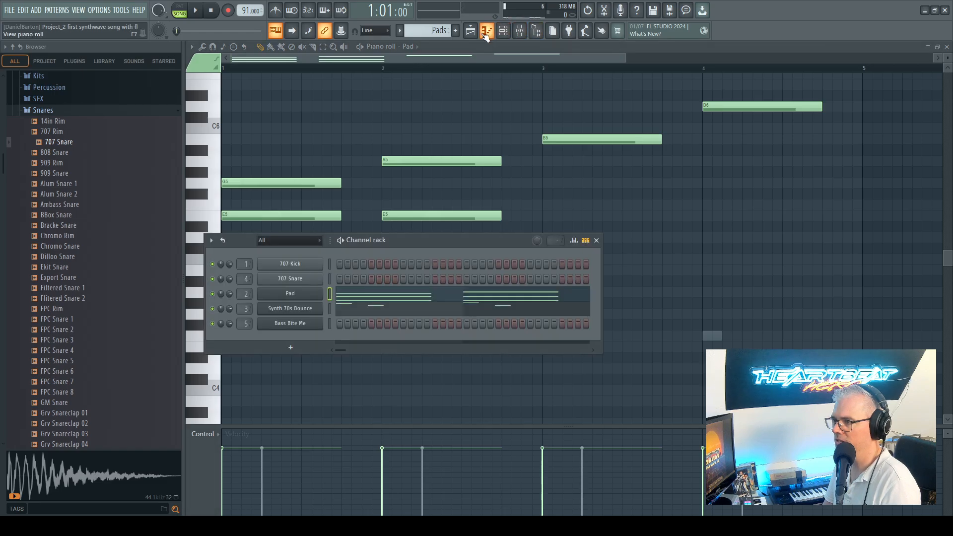
pyautogui.click(504, 32)
pyautogui.click(472, 31)
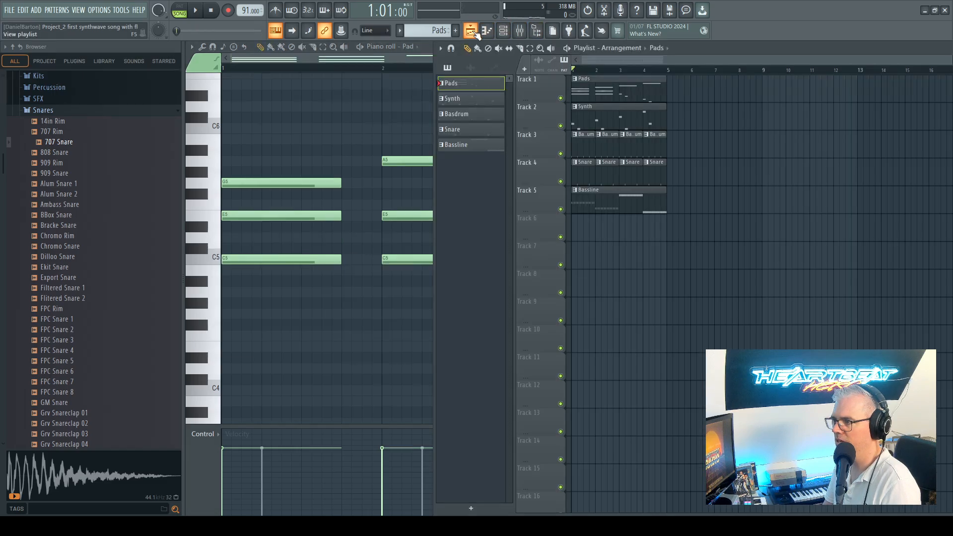
pyautogui.click(561, 98)
pyautogui.click(197, 11)
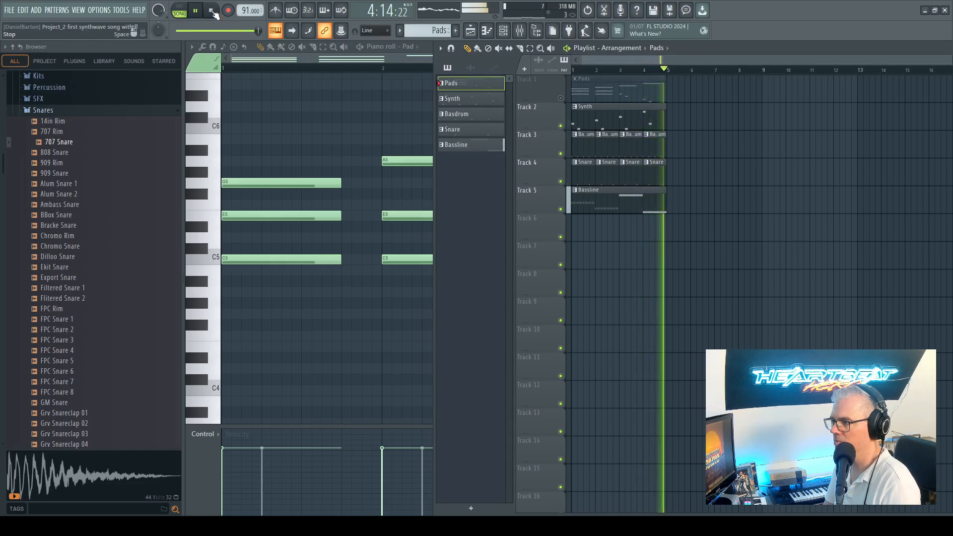
pyautogui.click(562, 99)
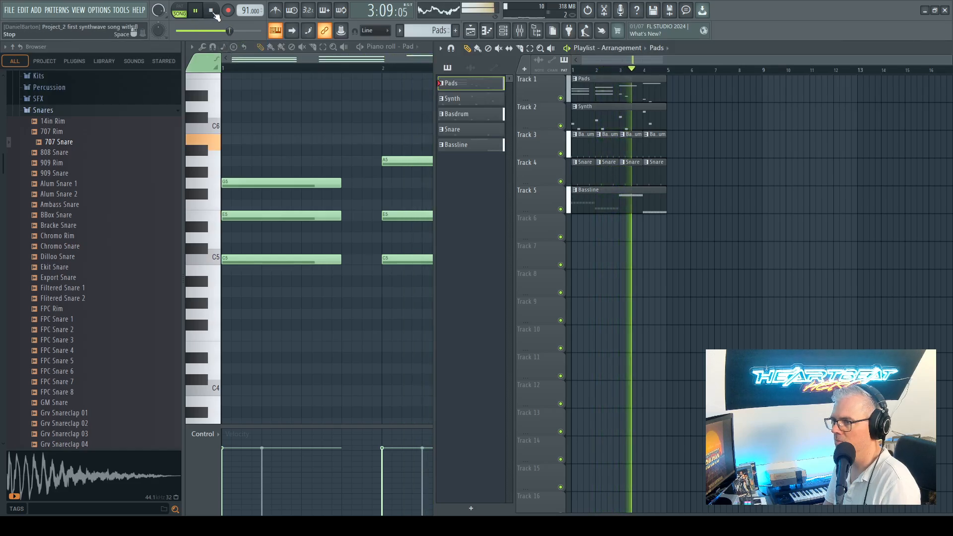
pyautogui.press('space')
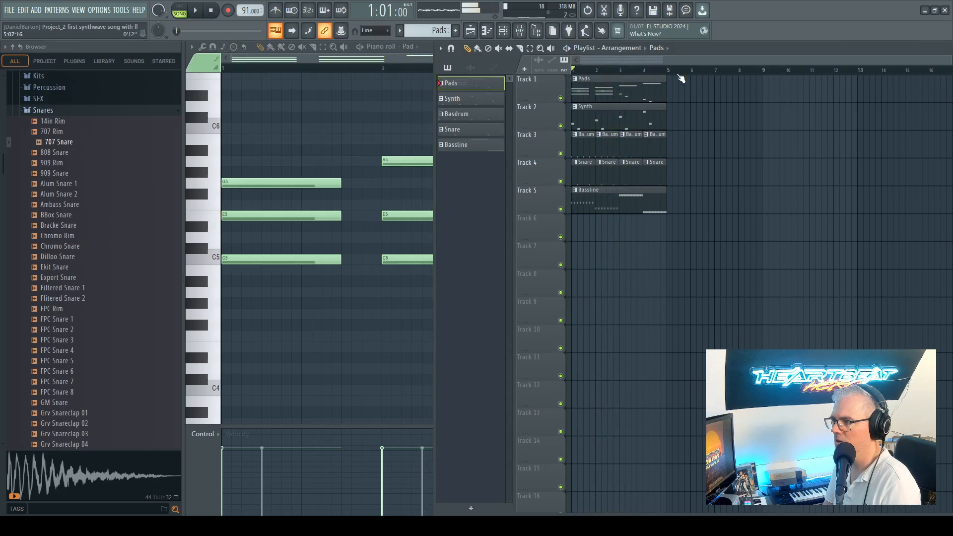
# Step: Open the Pads pattern from playlist track 1 and delete the stray Synth 70s Bounce notes in bars 3 and 4
pyautogui.doubleClick(624, 90)
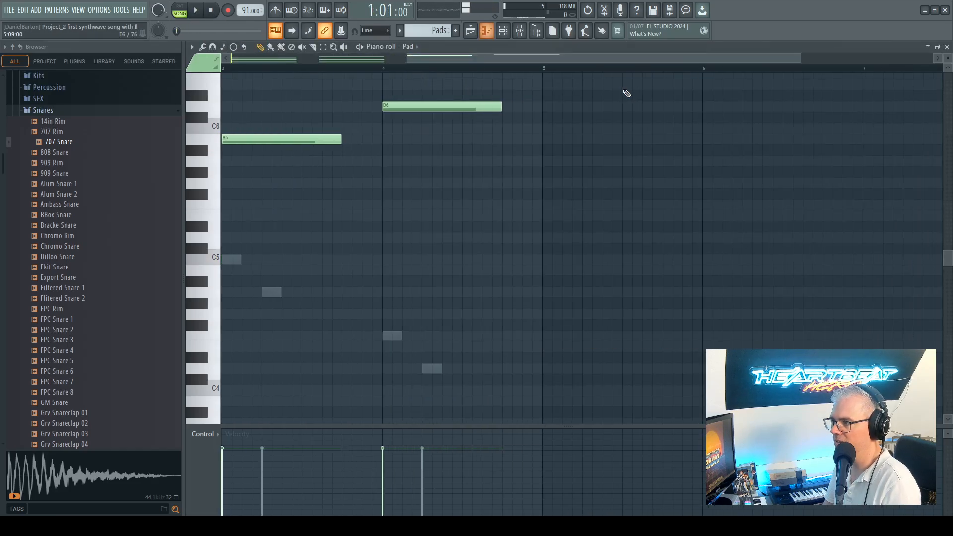
pyautogui.click(388, 336)
pyautogui.rightClick(392, 337)
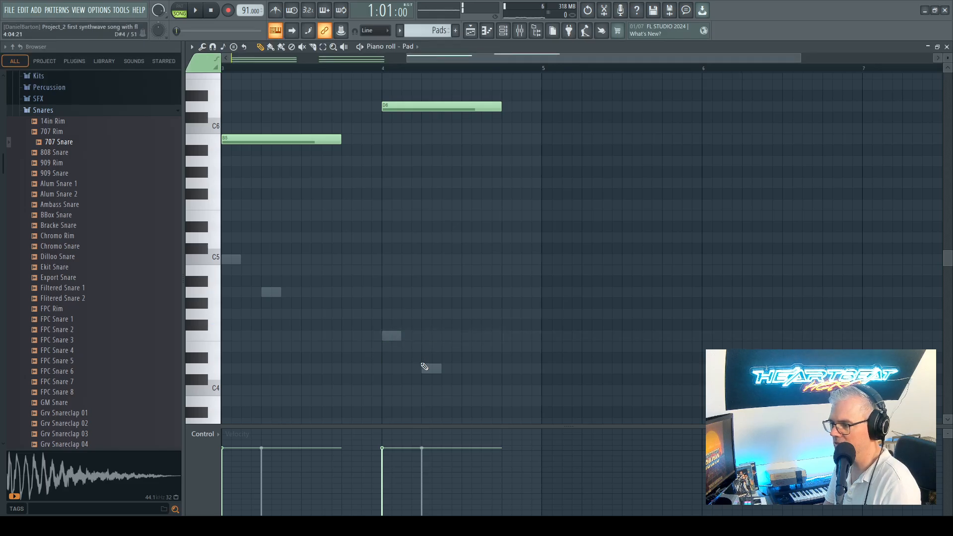
pyautogui.rightClick(396, 337)
pyautogui.rightClick(396, 336)
pyautogui.rightClick(430, 368)
pyautogui.rightClick(275, 293)
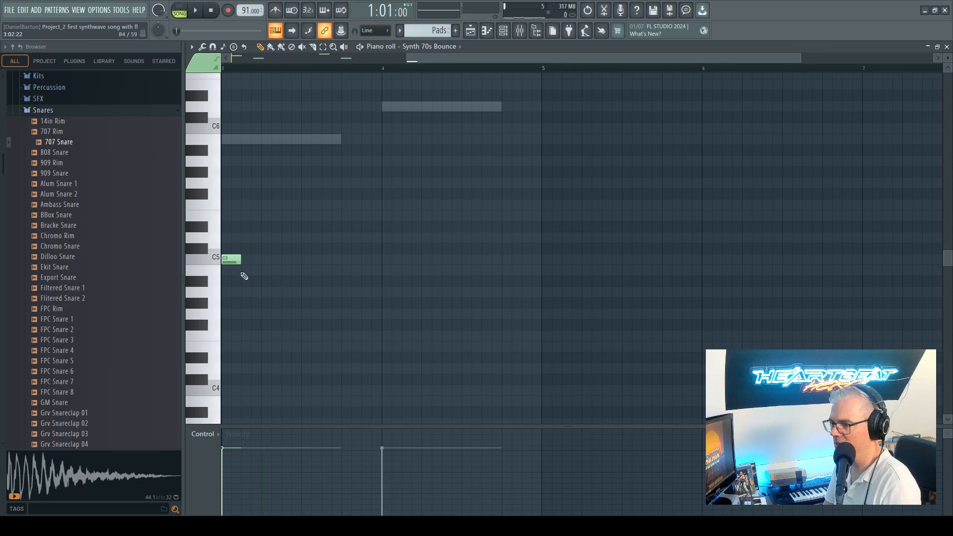
pyautogui.rightClick(235, 261)
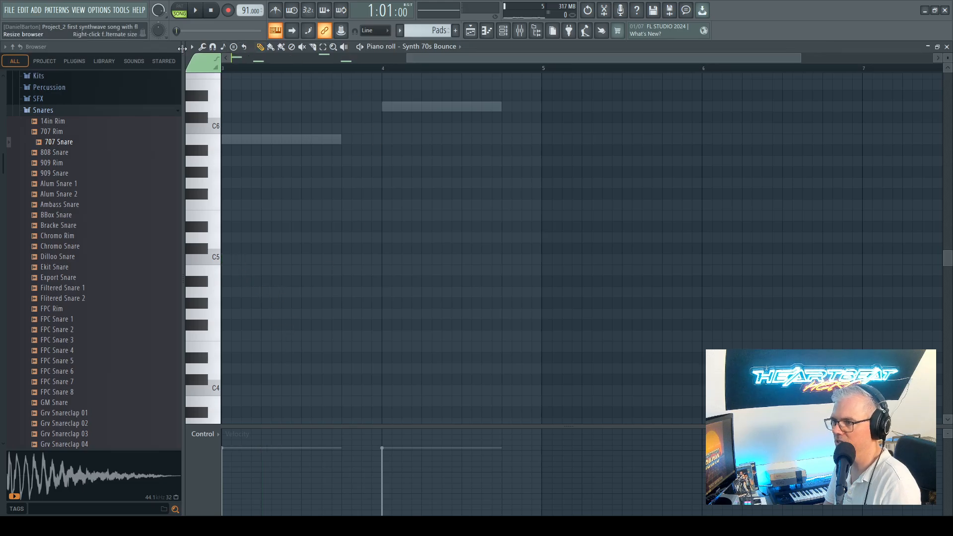
# Step: Delete the remaining Synth 70s Bounce notes in bars 1 and 2 of the Pads pattern
pyautogui.click(335, 48)
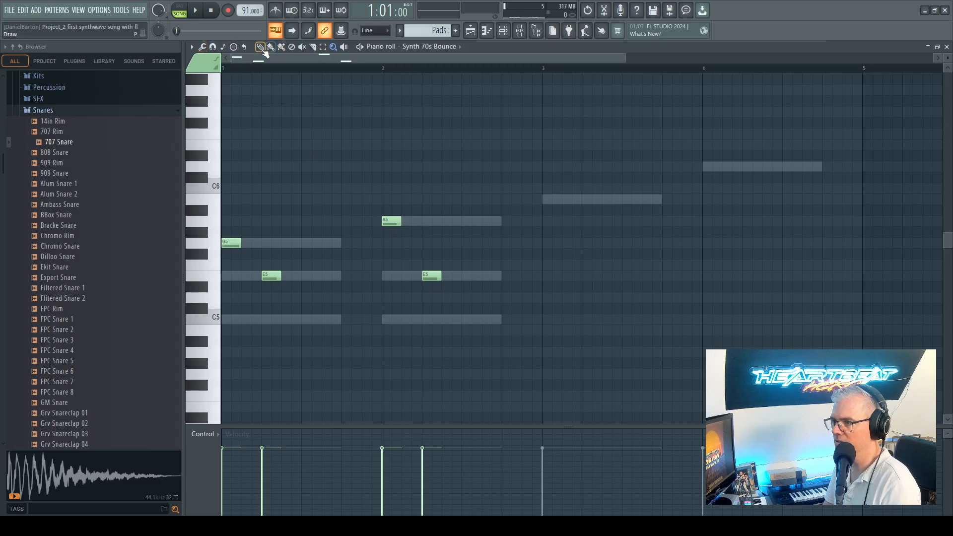
pyautogui.rightClick(396, 223)
pyautogui.rightClick(432, 276)
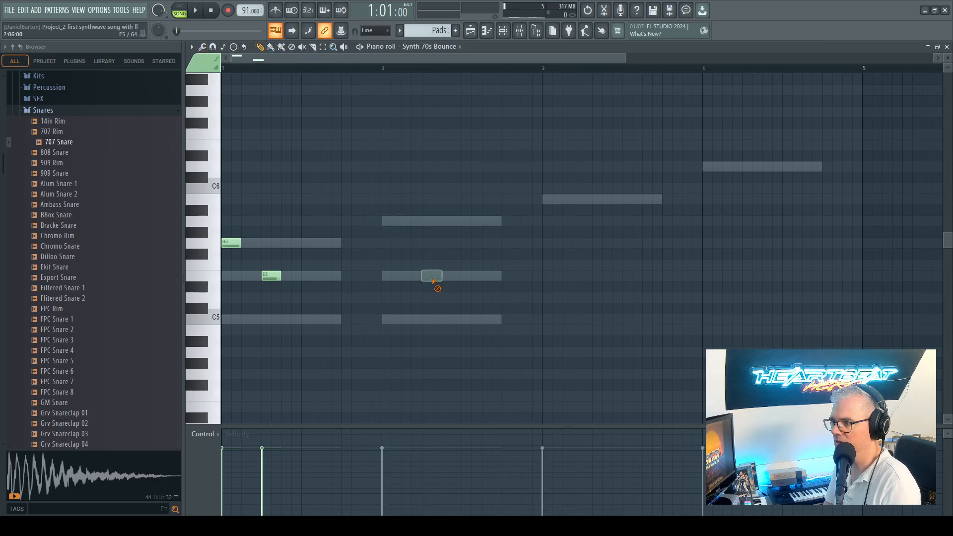
pyautogui.rightClick(277, 277)
pyautogui.rightClick(233, 247)
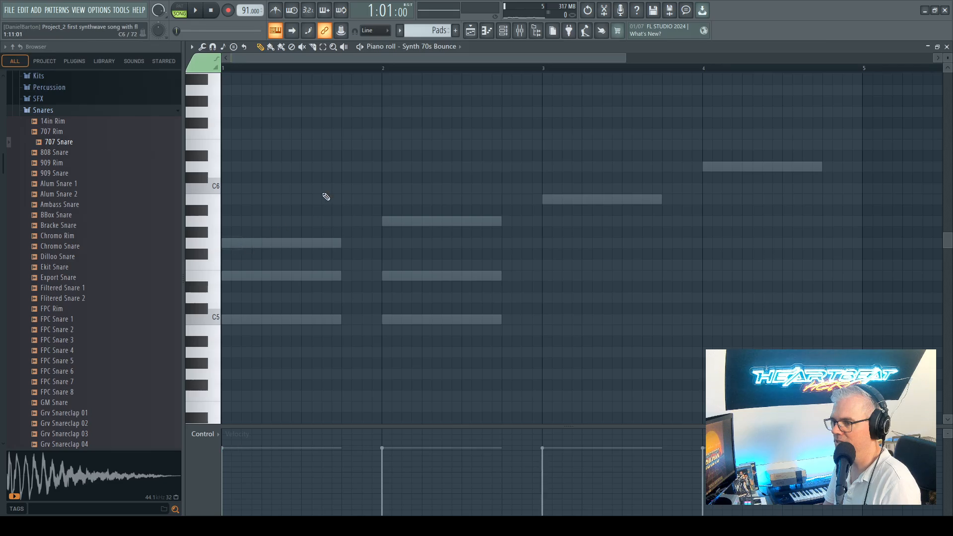
# Step: Play the song to check the cleaned-up pattern and reopen the Pad channel's notes in the piano roll
pyautogui.click(197, 11)
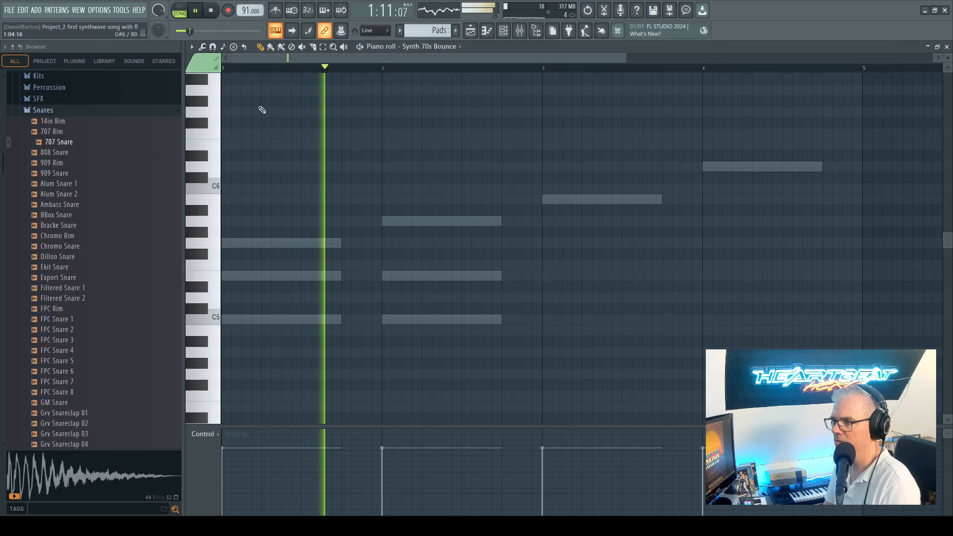
pyautogui.click(472, 32)
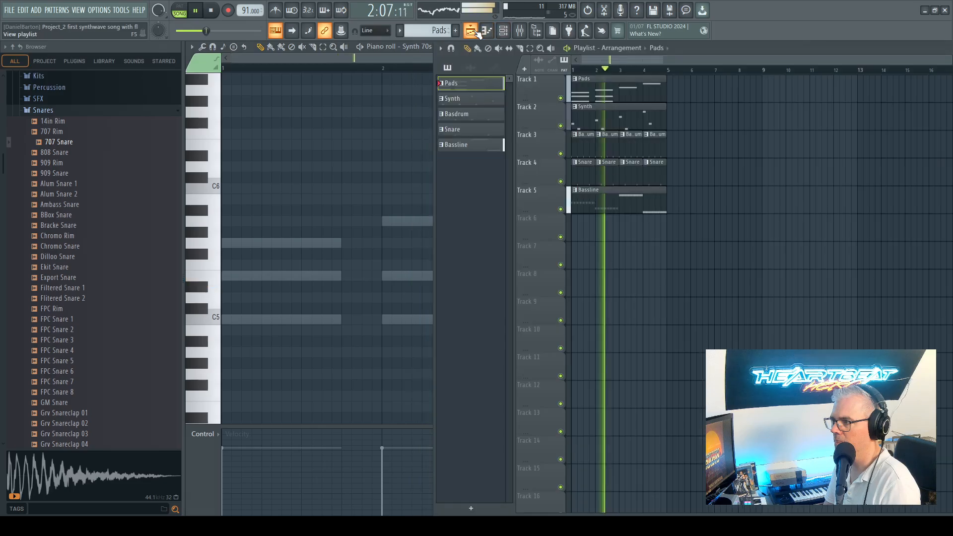
pyautogui.click(487, 32)
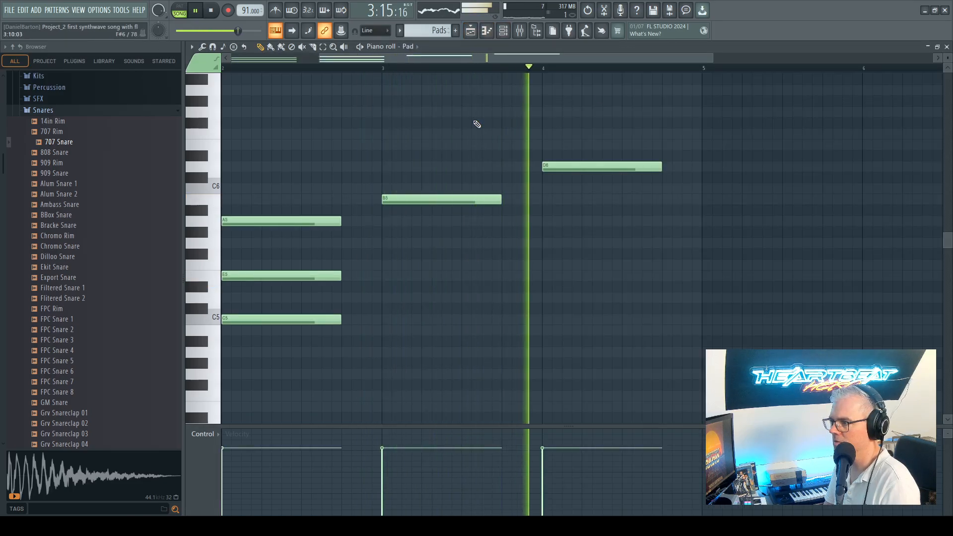
pyautogui.click(213, 11)
# Step: Add a G5 note in bar 4 of the Pads pattern, play the song, and delete the D6 note above it
pyautogui.click(545, 222)
pyautogui.moveTo(545, 224); pyautogui.dragTo(547, 245)
pyautogui.press('space')
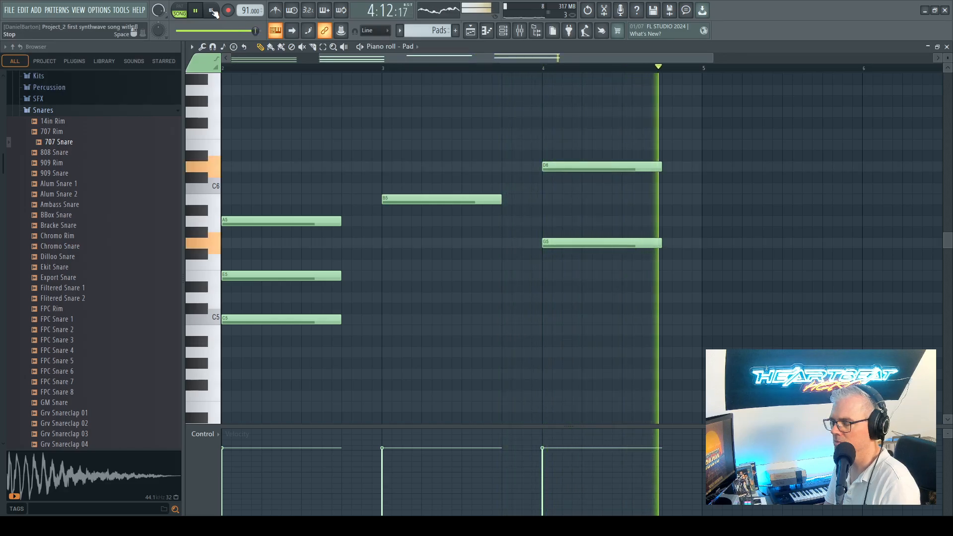
pyautogui.rightClick(558, 171)
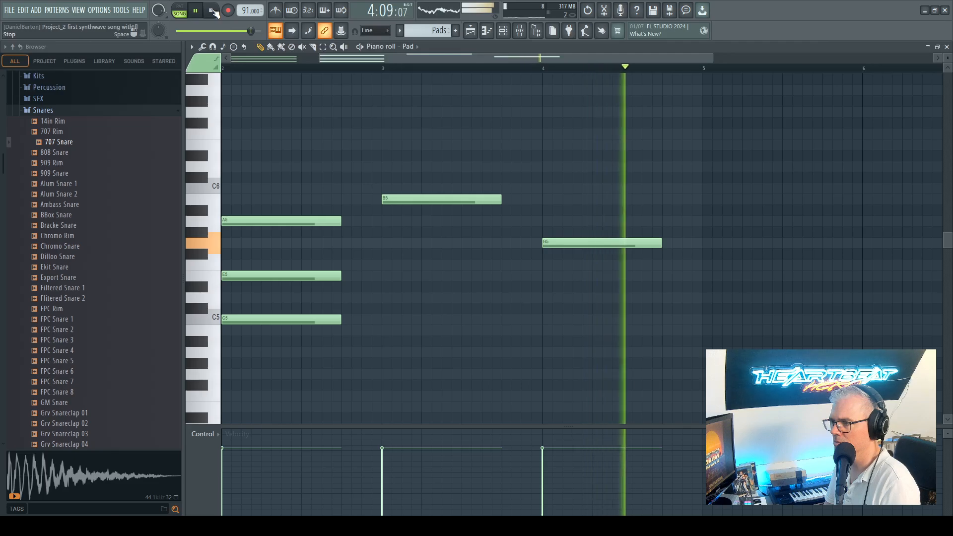
# Step: Complete the Pad chords by adding C5 and E5 notes at the start of bars 3 and 4
pyautogui.click(386, 320)
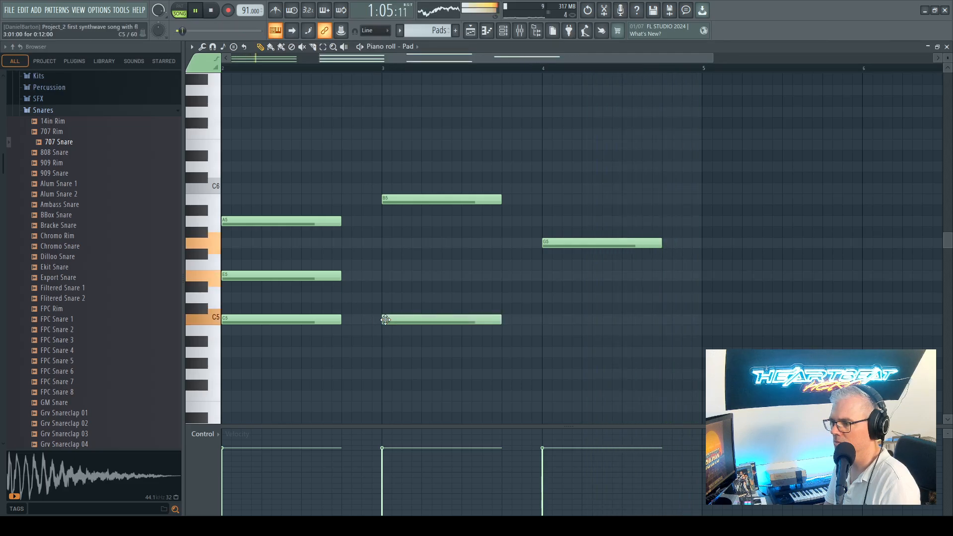
pyautogui.click(547, 321)
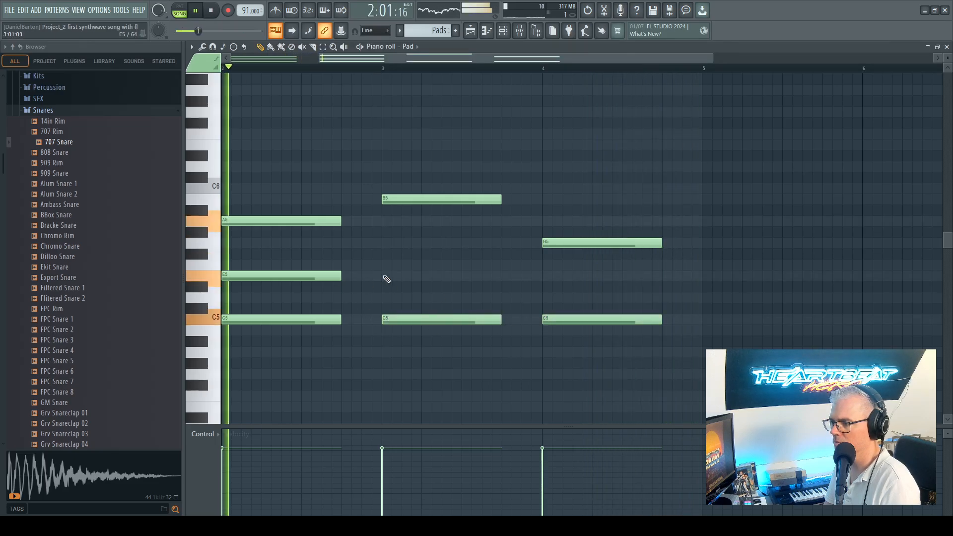
pyautogui.click(386, 276)
pyautogui.click(550, 277)
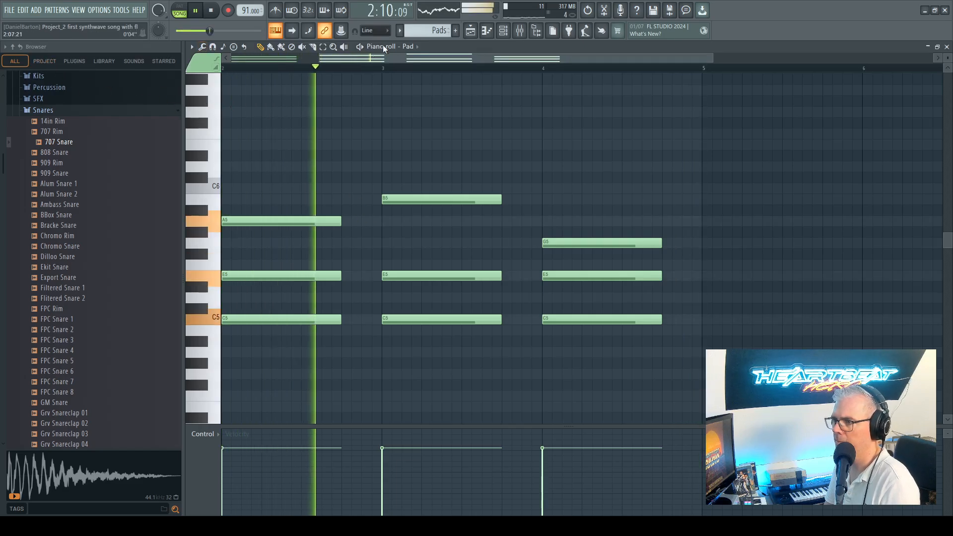
# Step: Close the Pad channel's piano roll and bring the playlist back into view
pyautogui.click(474, 32)
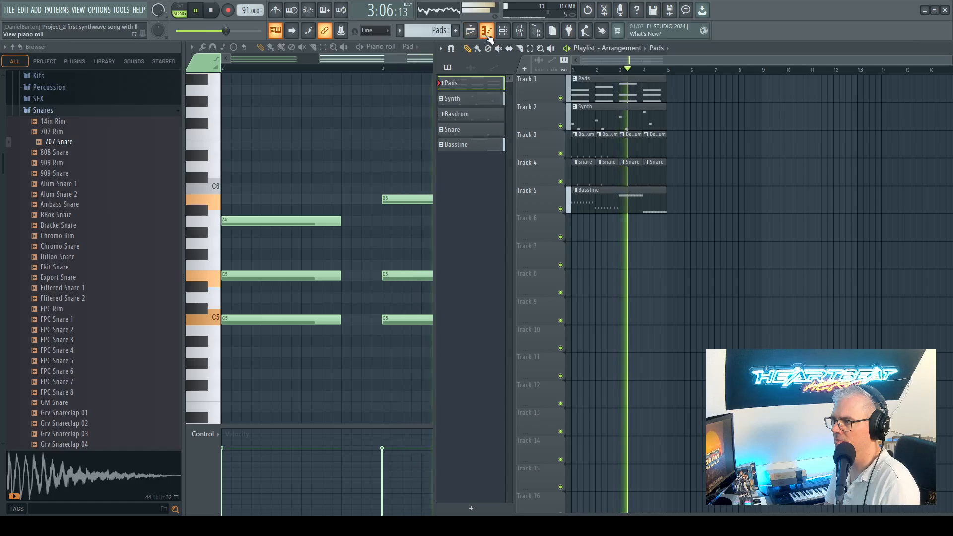
pyautogui.click(472, 32)
pyautogui.click(503, 32)
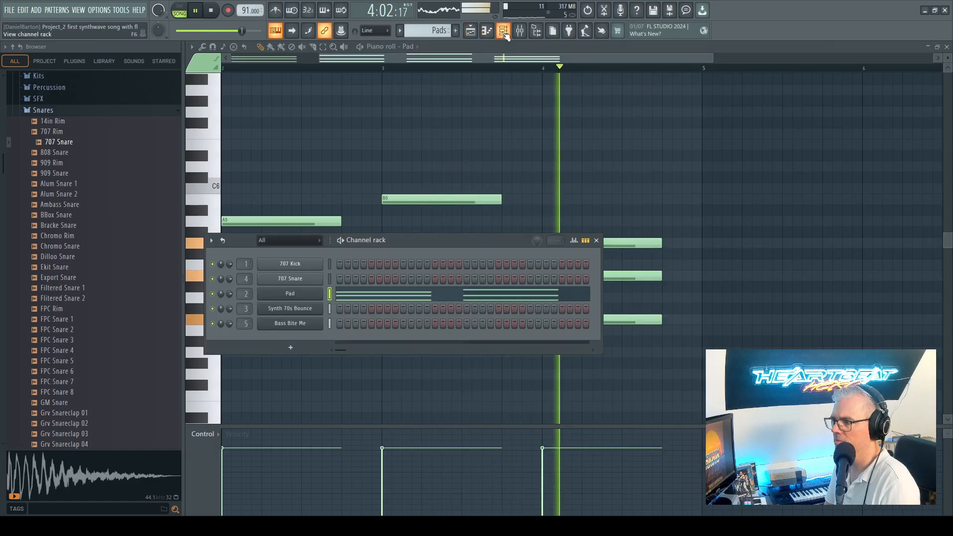
pyautogui.click(504, 33)
pyautogui.click(488, 33)
pyautogui.click(471, 32)
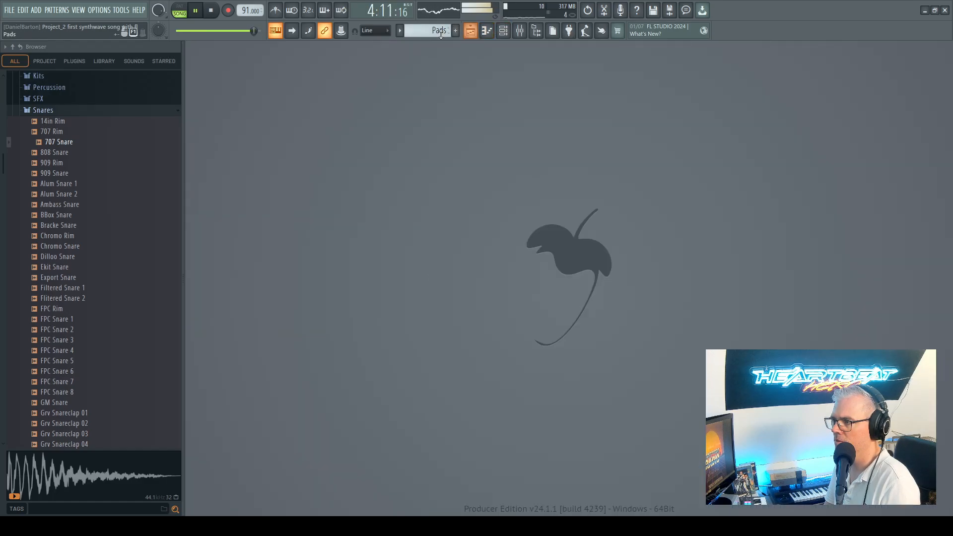
pyautogui.click(471, 32)
# Step: Play the four-bar arrangement twice from the start, with the song position display switched to minutes and seconds
pyautogui.press('space')
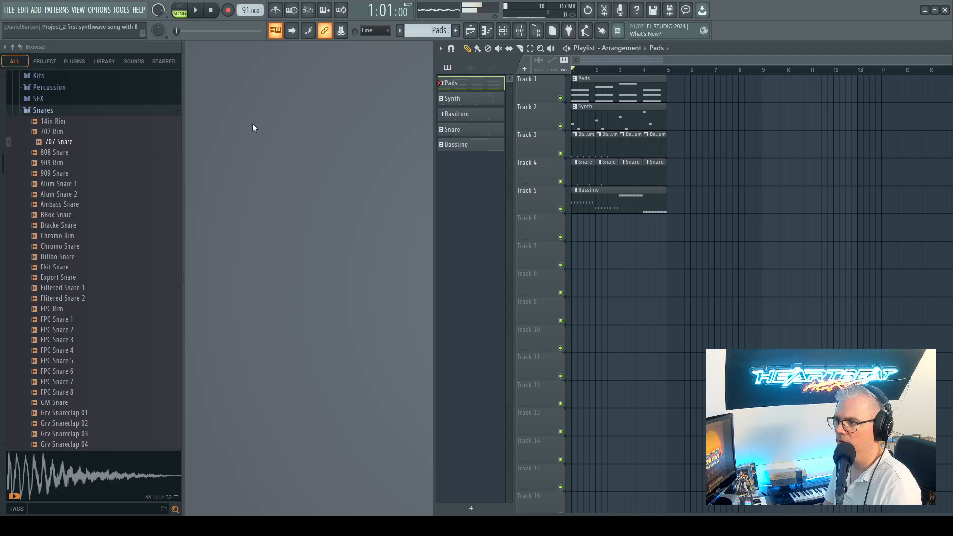
pyautogui.click(203, 11)
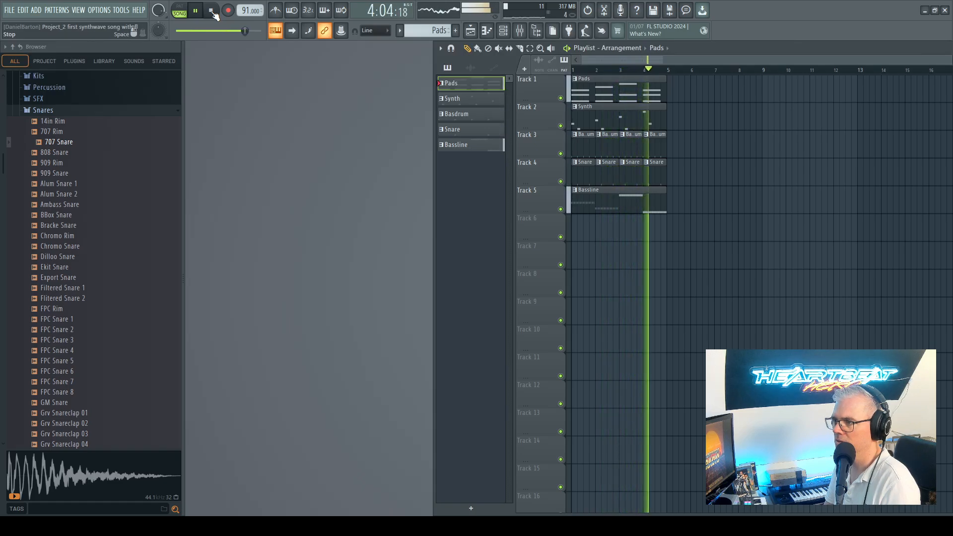
pyautogui.click(213, 11)
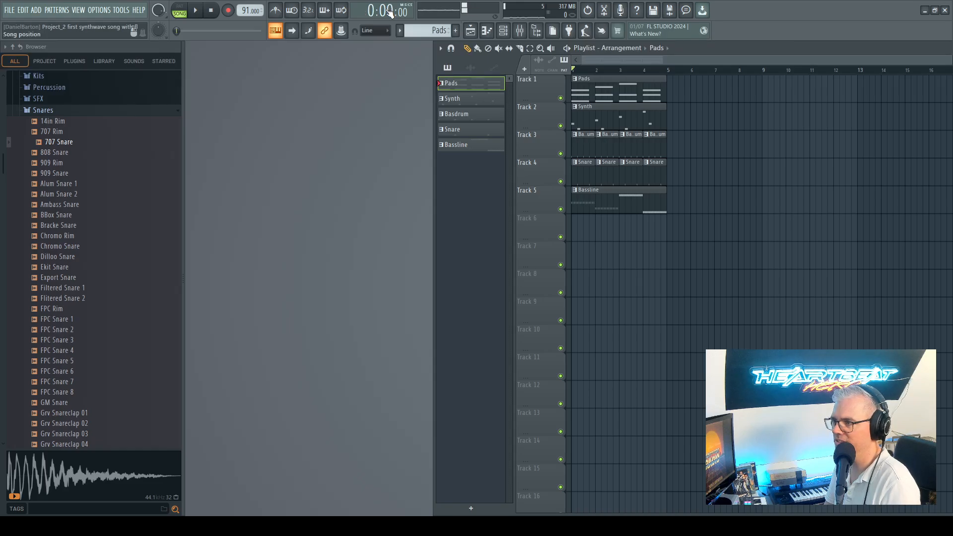
pyautogui.press('space')
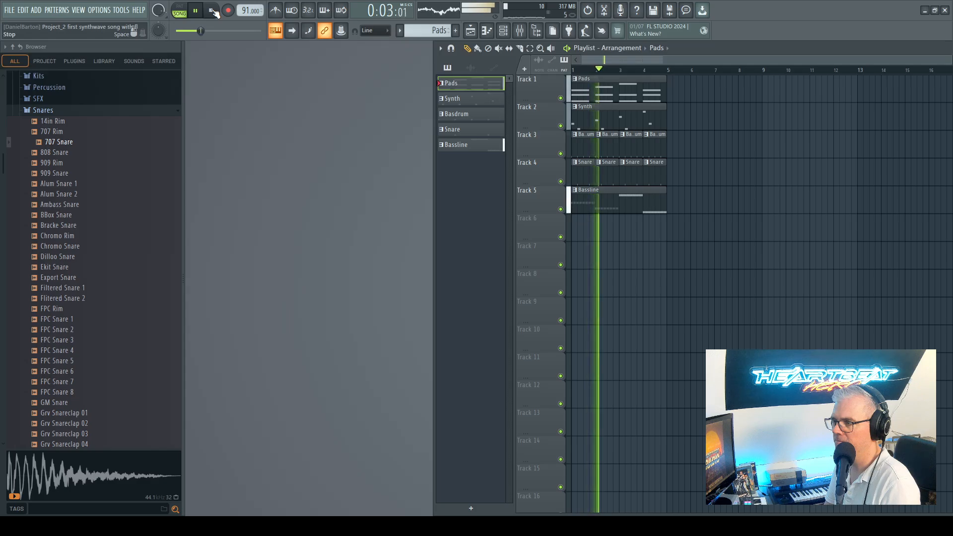
pyautogui.press('space')
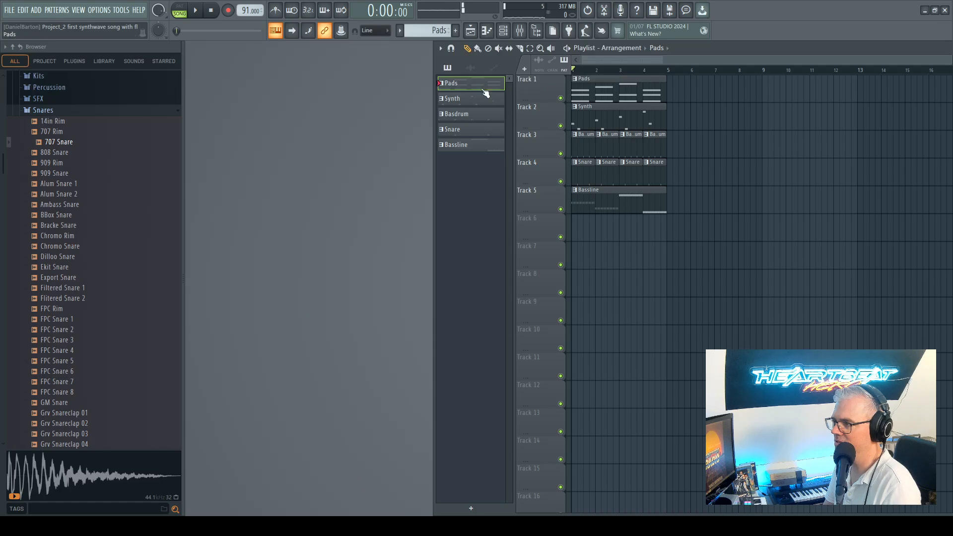
# Step: Repeat the Pads clip on playlist track 1 at bars 5, 9 and 13
pyautogui.click(670, 79)
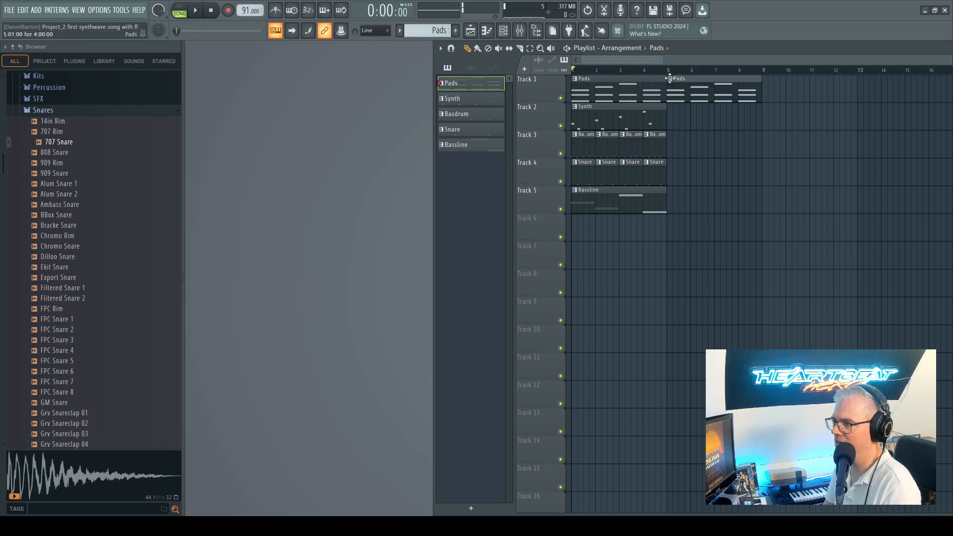
pyautogui.click(768, 83)
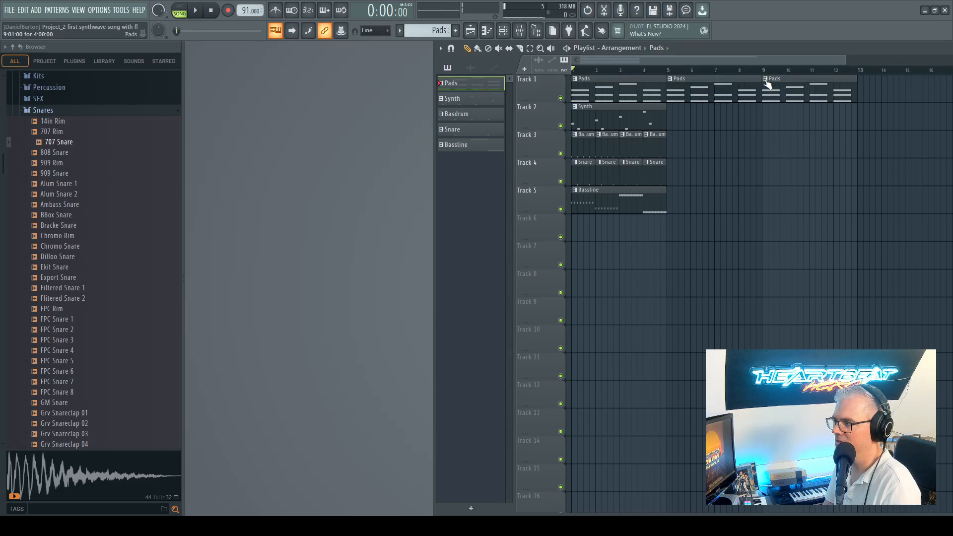
pyautogui.click(862, 82)
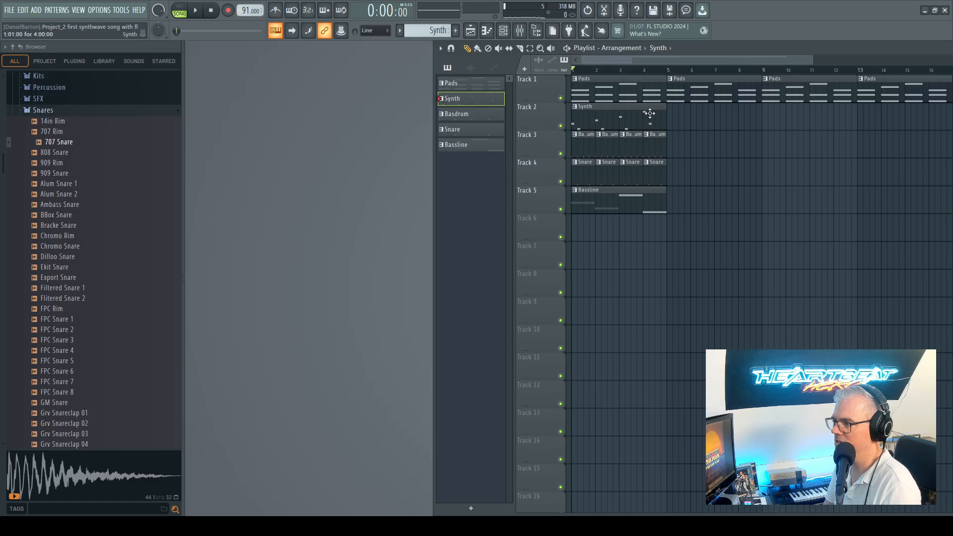
# Step: Repeat the Synth clip on track 2 at bars 5, 9 and 13, and delete its clip at bar 1
pyautogui.click(674, 110)
pyautogui.click(771, 110)
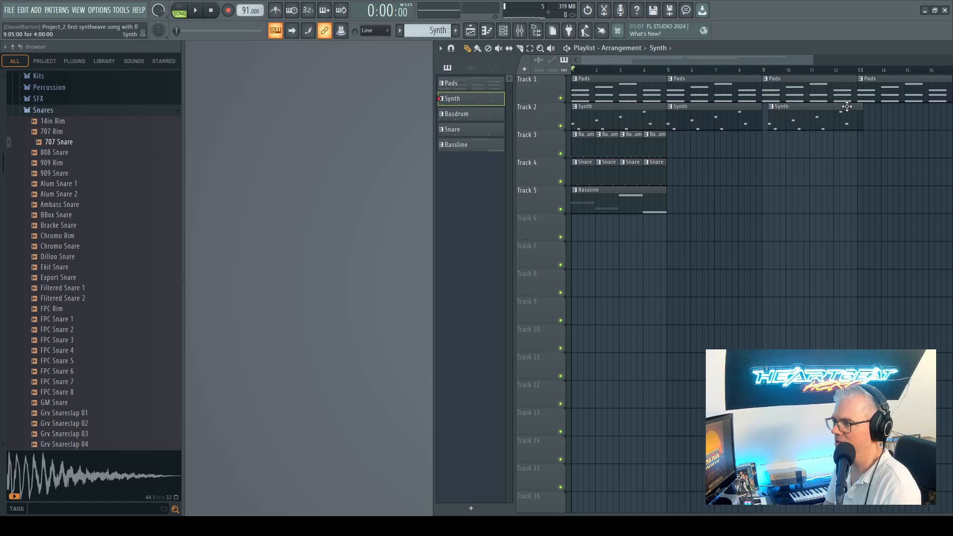
pyautogui.click(864, 110)
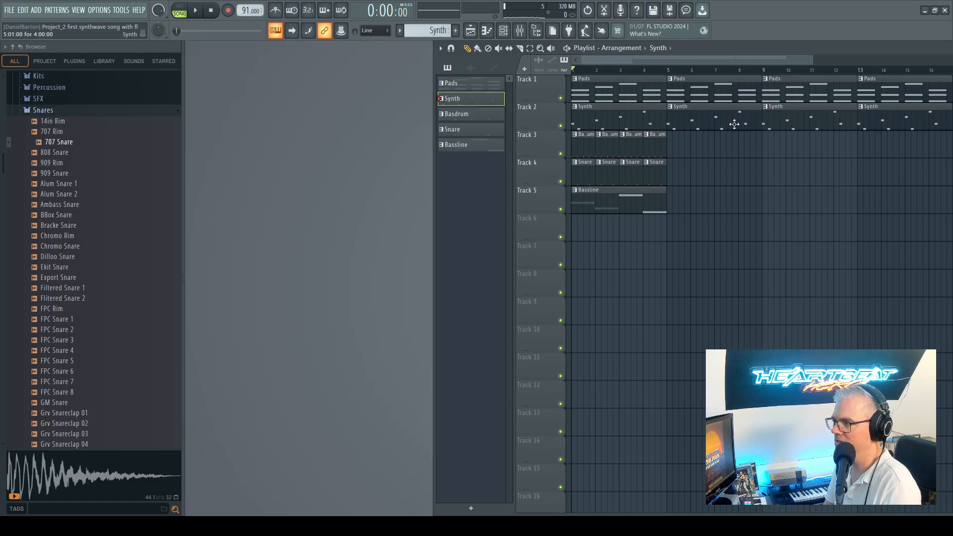
pyautogui.rightClick(640, 110)
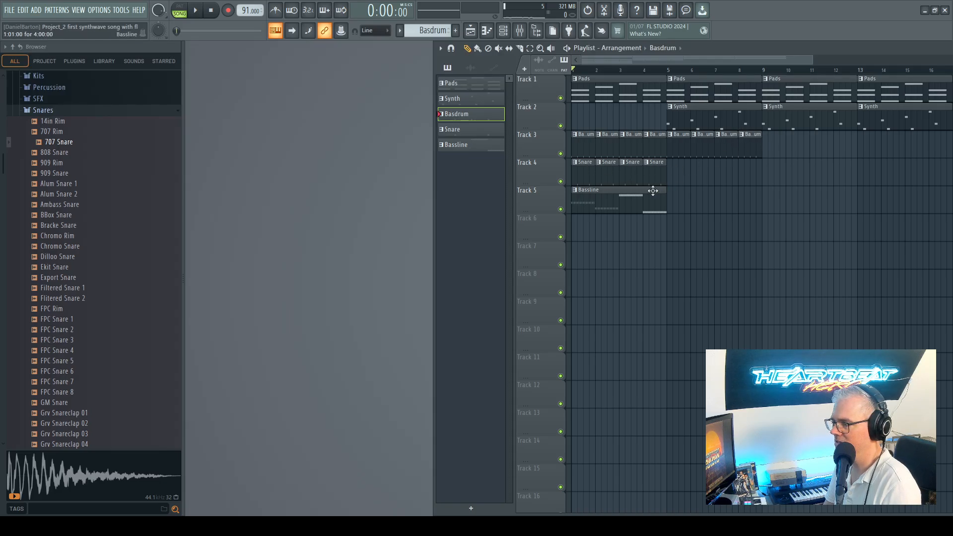
# Step: Move the Bassline clip on track 5 and the four Snare clips on track 4 so both start at bar 5
pyautogui.moveTo(651, 190); pyautogui.dragTo(737, 186)
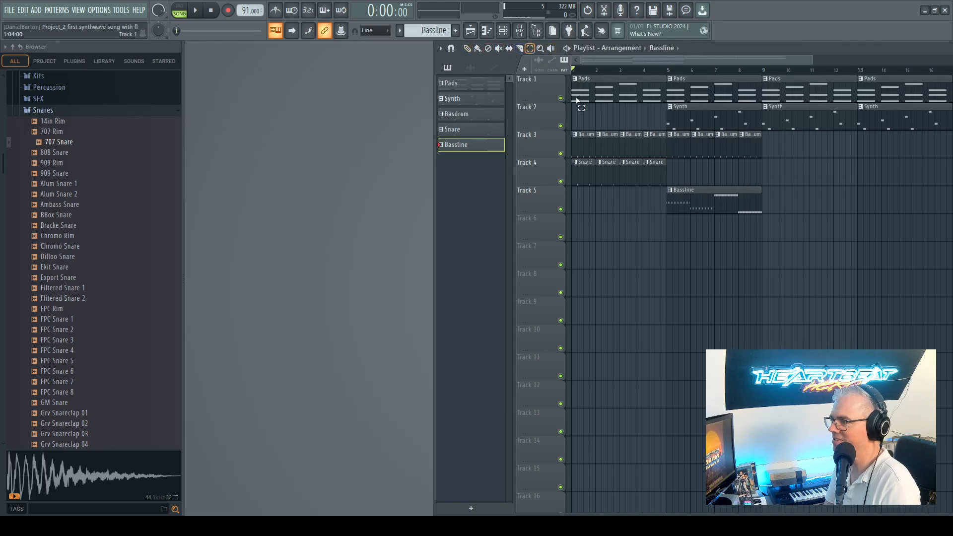
pyautogui.moveTo(683, 168)
pyautogui.mouseDown()
pyautogui.moveTo(533, 184)
pyautogui.moveTo(593, 171)
pyautogui.moveTo(699, 174)
pyautogui.mouseUp()
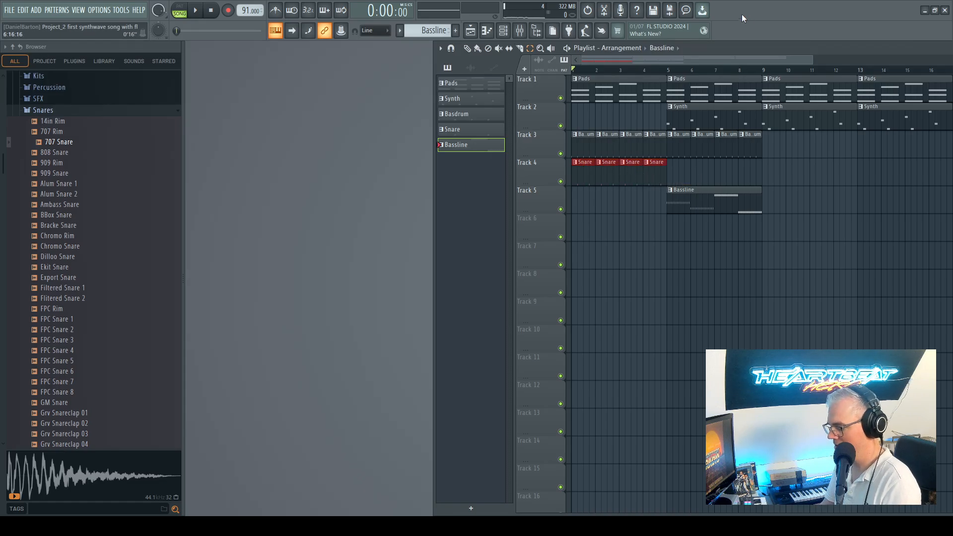
pyautogui.hotkey('shift', 'Right')
pyautogui.hotkey('shift', 'Right')
pyautogui.hotkey('shift', 'Right')
pyautogui.hotkey('shift', 'Right')
pyautogui.hotkey('shift', 'Right')
pyautogui.hotkey('shift', 'Right')
pyautogui.hotkey('shift', 'Right')
pyautogui.hotkey('shift', 'Right')
pyautogui.hotkey('shift', 'Right')
pyautogui.hotkey('shift', 'Right')
pyautogui.hotkey('shift', 'Right')
pyautogui.hotkey('shift', 'Right')
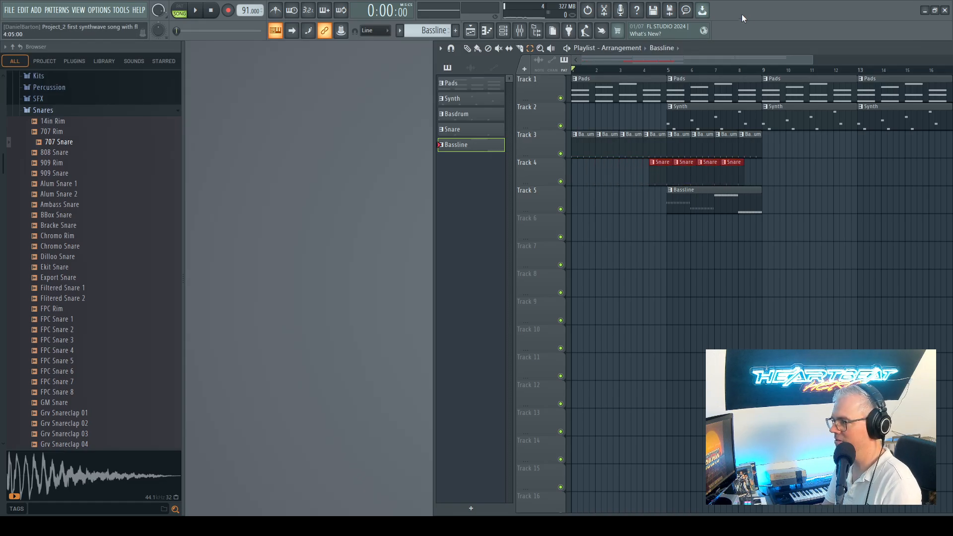
# Step: Select all eight Basdrum clips on track 3 and shift them together to start at bar 5
pyautogui.moveTo(789, 144); pyautogui.dragTo(569, 149)
pyautogui.hotkey('shift', 'Right')
pyautogui.hotkey('shift', 'Right')
pyautogui.hotkey('shift', 'Right')
pyautogui.hotkey('shift', 'Right')
pyautogui.hotkey('shift', 'Right')
pyautogui.hotkey('shift', 'Right')
pyautogui.hotkey('shift', 'Right')
pyautogui.hotkey('shift', 'Right')
pyautogui.hotkey('shift', 'Right')
pyautogui.hotkey('shift', 'Right')
pyautogui.hotkey('shift', 'Right')
pyautogui.hotkey('shift', 'Right')
pyautogui.hotkey('shift', 'Right')
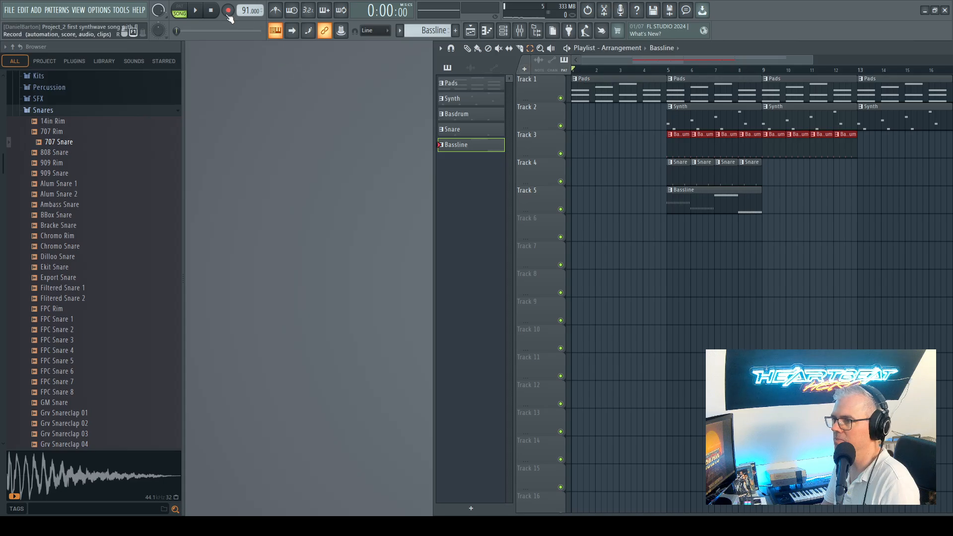
# Step: Play the song and add Snare clips on track 4 in bars 9 through 12
pyautogui.click(197, 12)
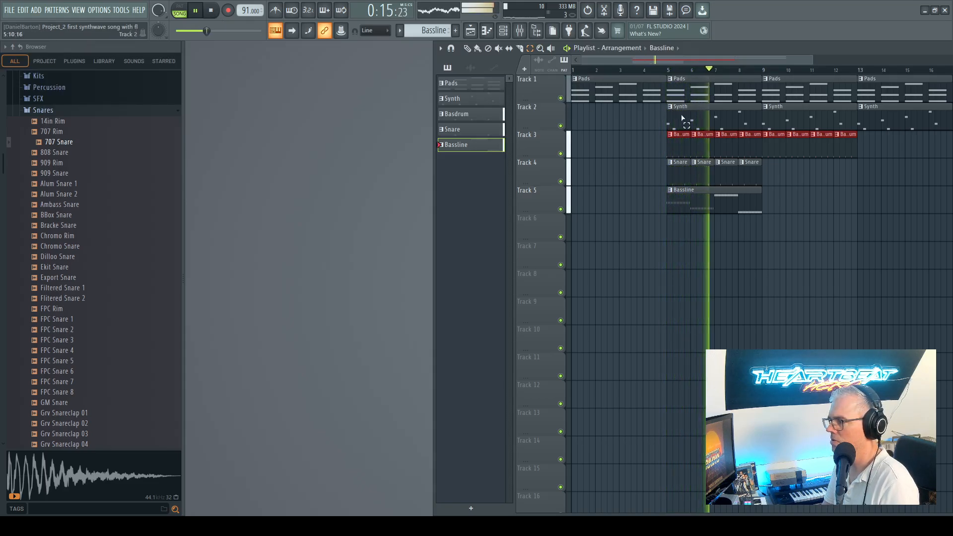
pyautogui.click(743, 164)
pyautogui.click(767, 164)
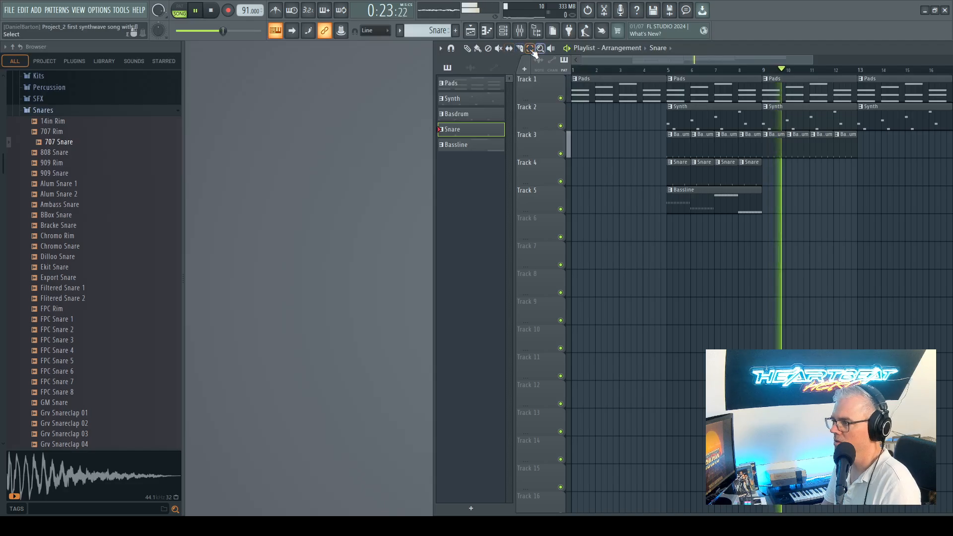
pyautogui.click(478, 49)
pyautogui.click(775, 170)
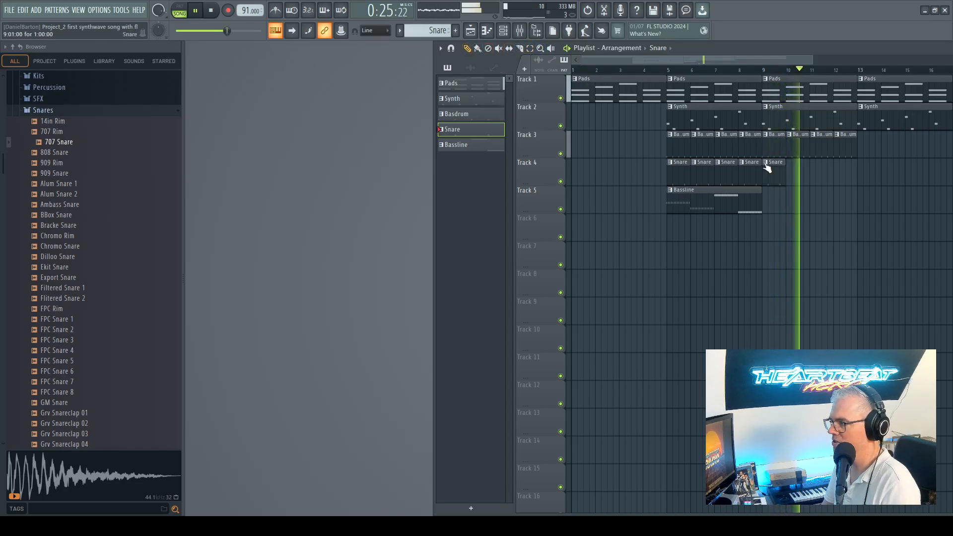
pyautogui.click(793, 164)
pyautogui.click(817, 165)
pyautogui.click(838, 165)
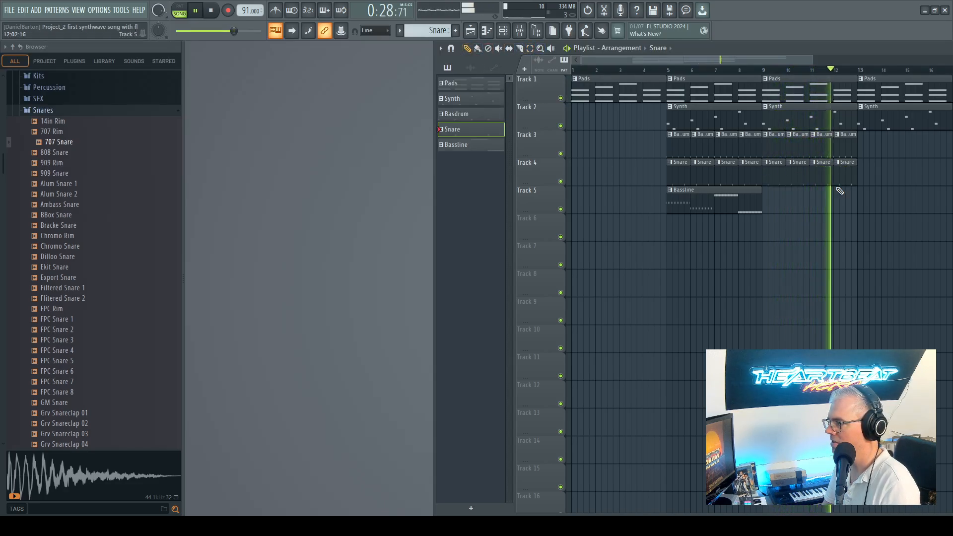
# Step: Repeat the Bassline clip on track 5 at bars 9 and 13
pyautogui.click(738, 191)
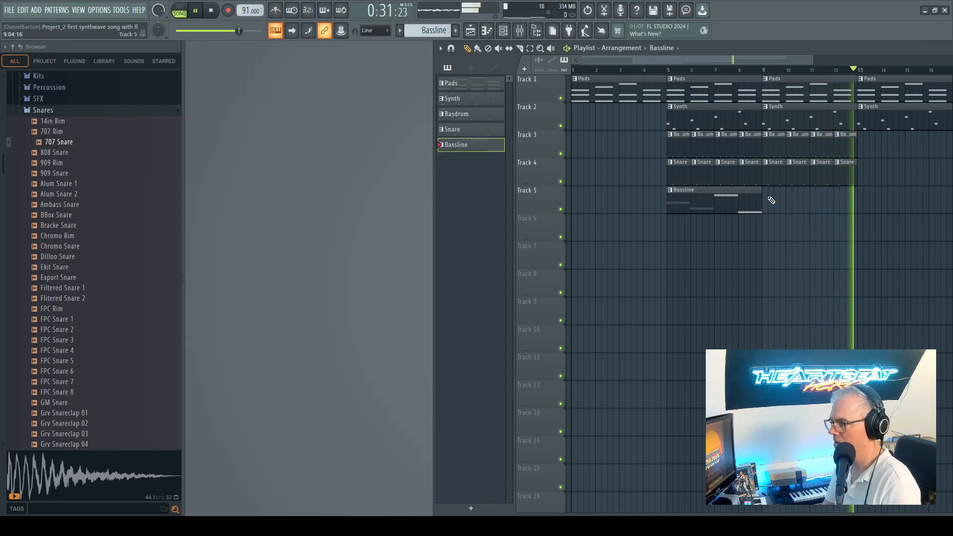
pyautogui.click(767, 194)
pyautogui.click(862, 195)
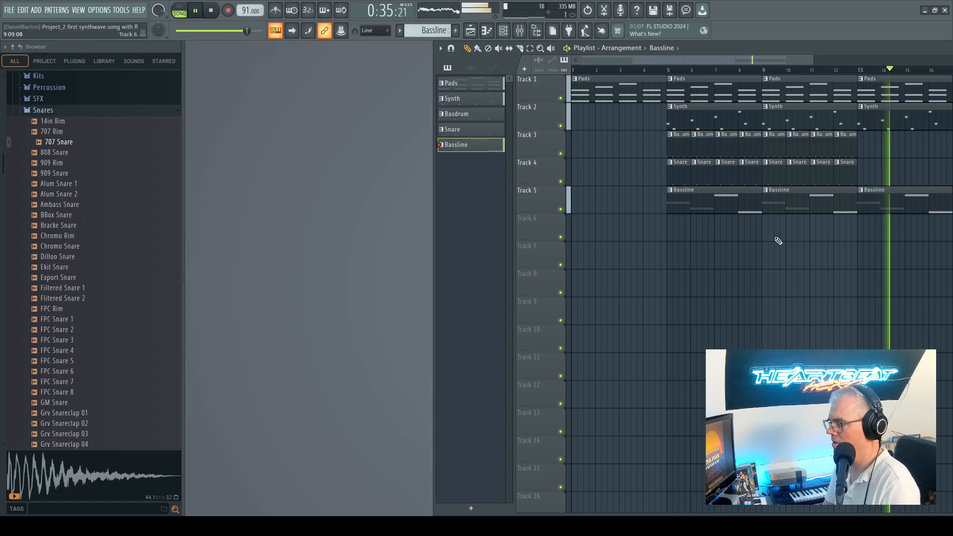
# Step: Shift the playlist window to reveal the later bars and add a Pads clip at bar 17 on track 1
pyautogui.click(542, 49)
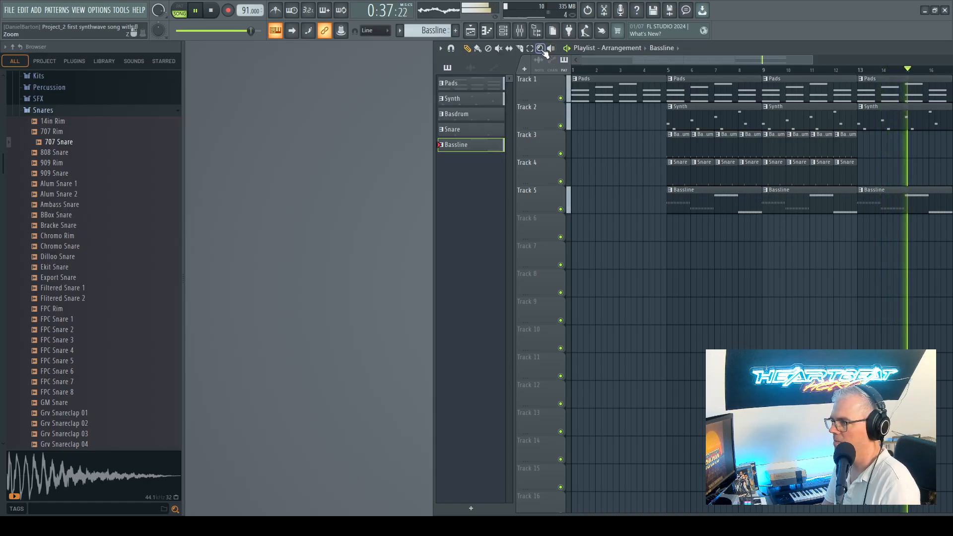
pyautogui.click(682, 147)
pyautogui.rightClick(720, 194)
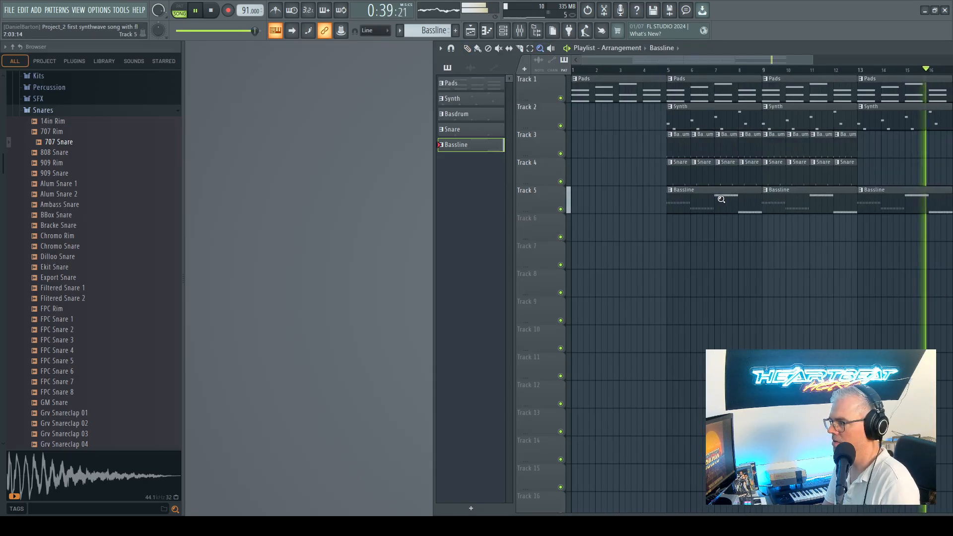
pyautogui.moveTo(788, 46); pyautogui.dragTo(644, 49)
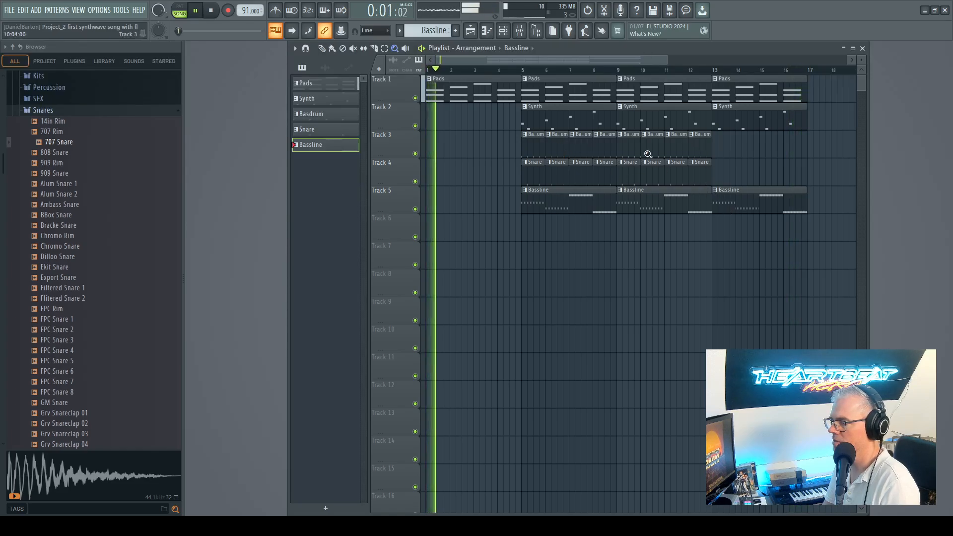
pyautogui.click(325, 85)
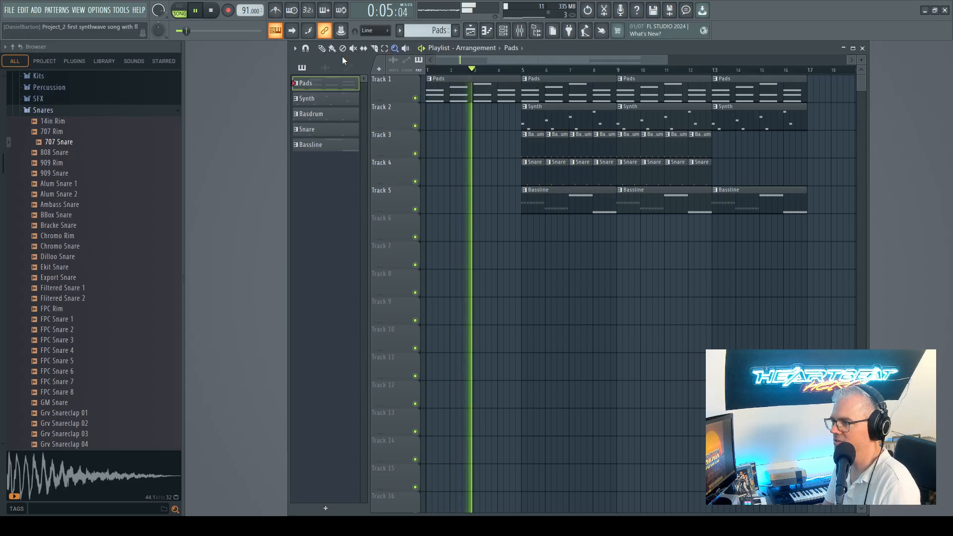
pyautogui.click(815, 88)
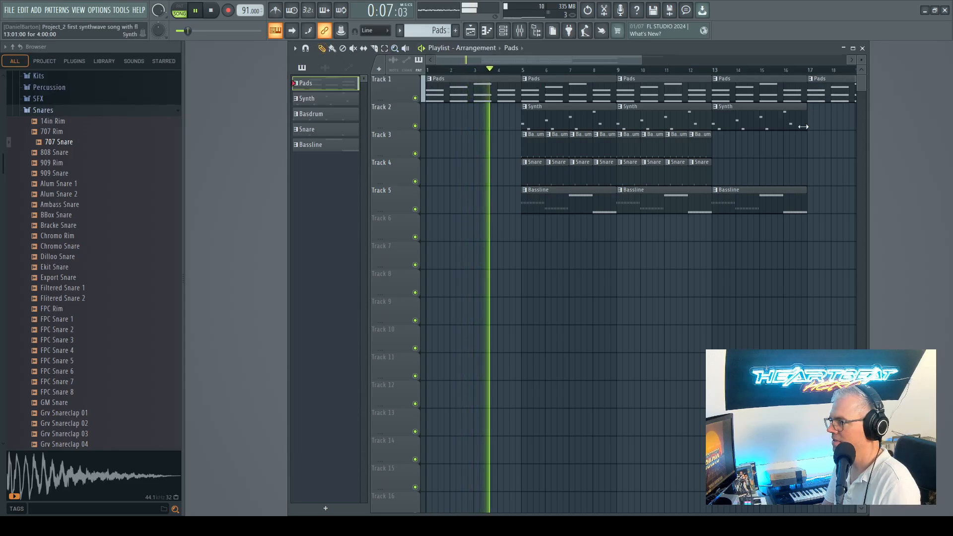
# Step: Widen and zoom the playlist to fit the whole arrangement, play its ending from about bar 19, and stop playback
pyautogui.moveTo(868, 153); pyautogui.dragTo(928, 149)
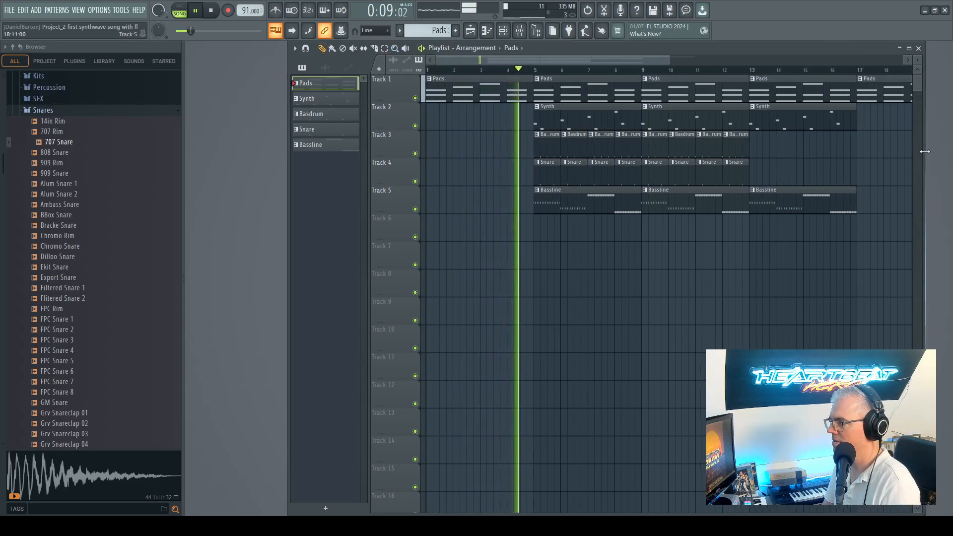
pyautogui.click(396, 48)
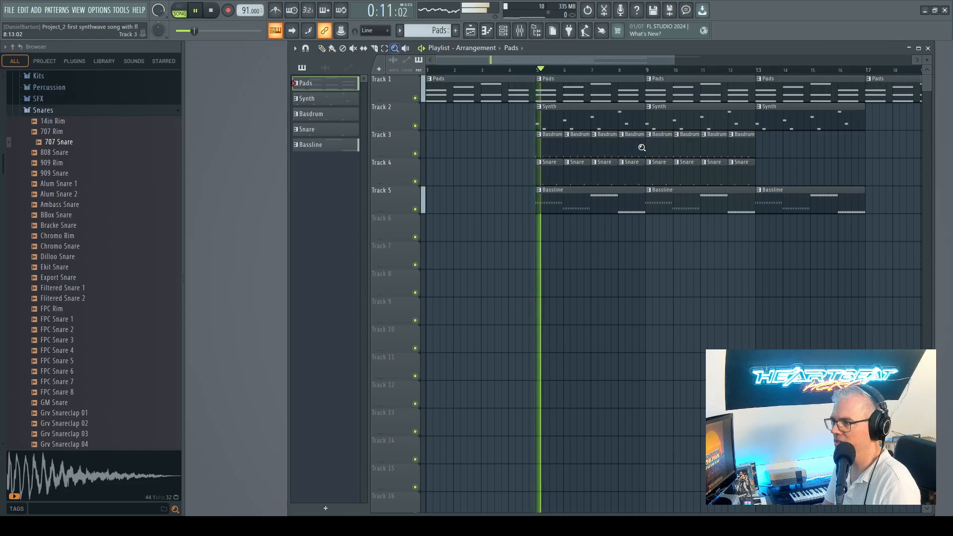
pyautogui.rightClick(654, 149)
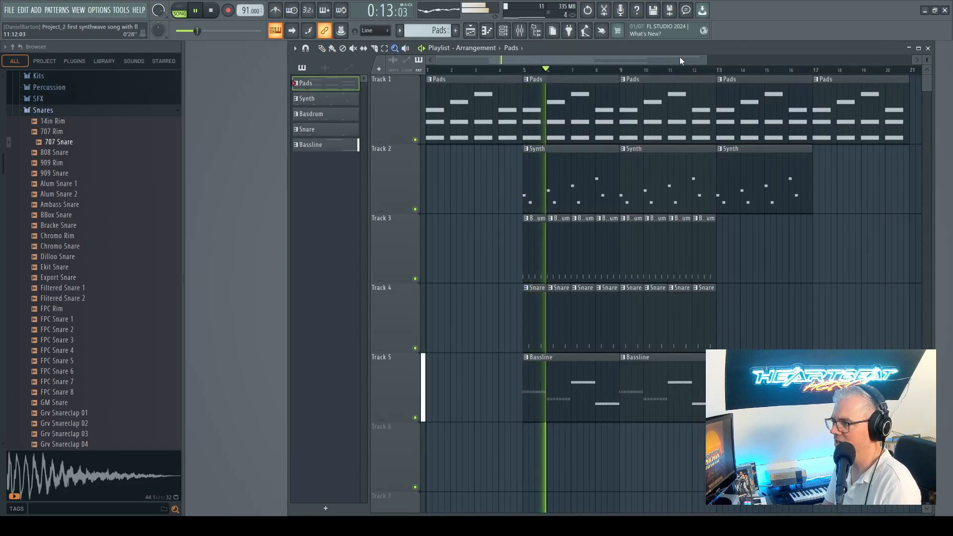
pyautogui.moveTo(667, 61); pyautogui.dragTo(697, 63)
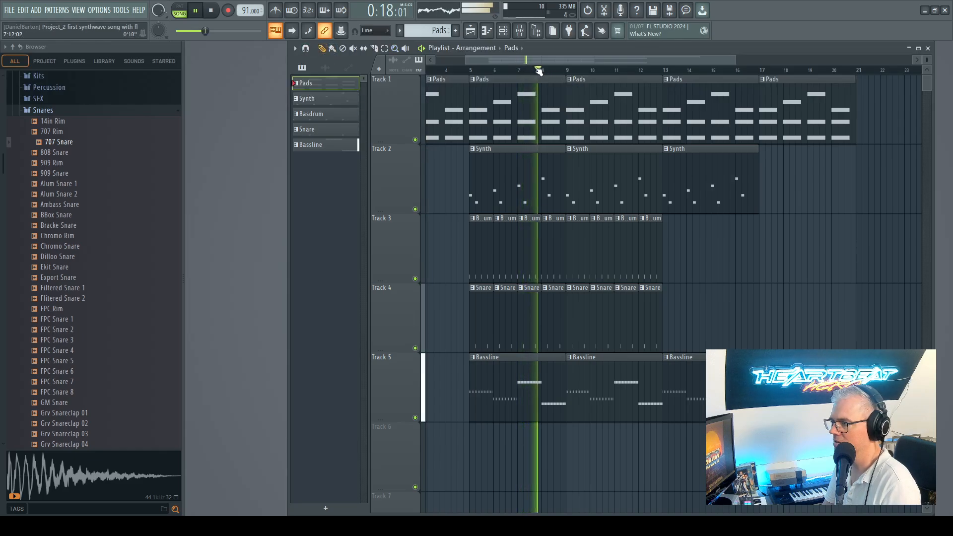
pyautogui.moveTo(536, 69); pyautogui.dragTo(811, 70)
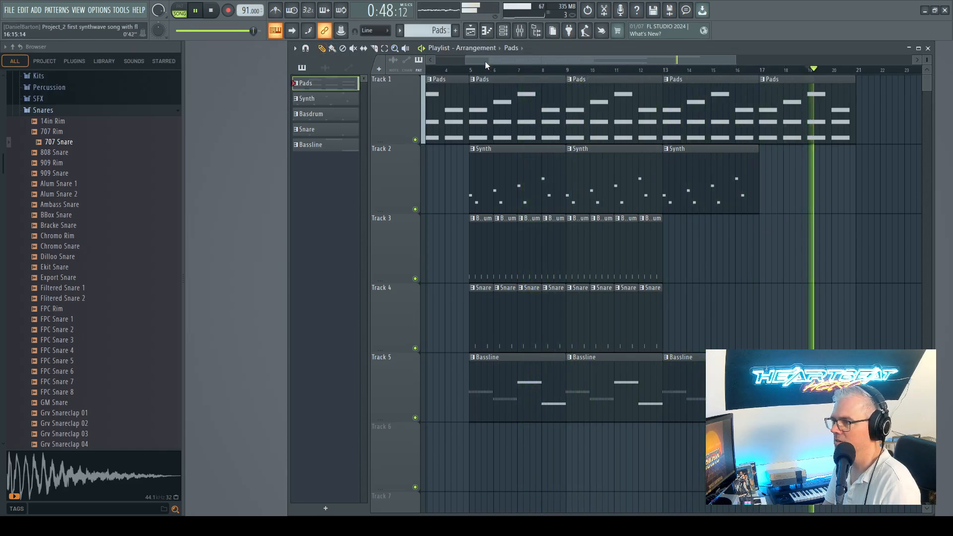
pyautogui.press('space')
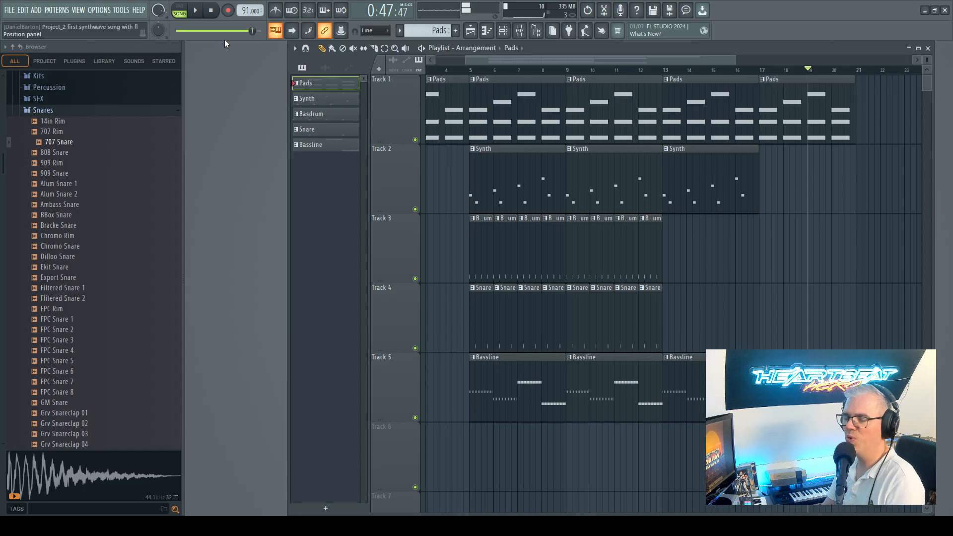